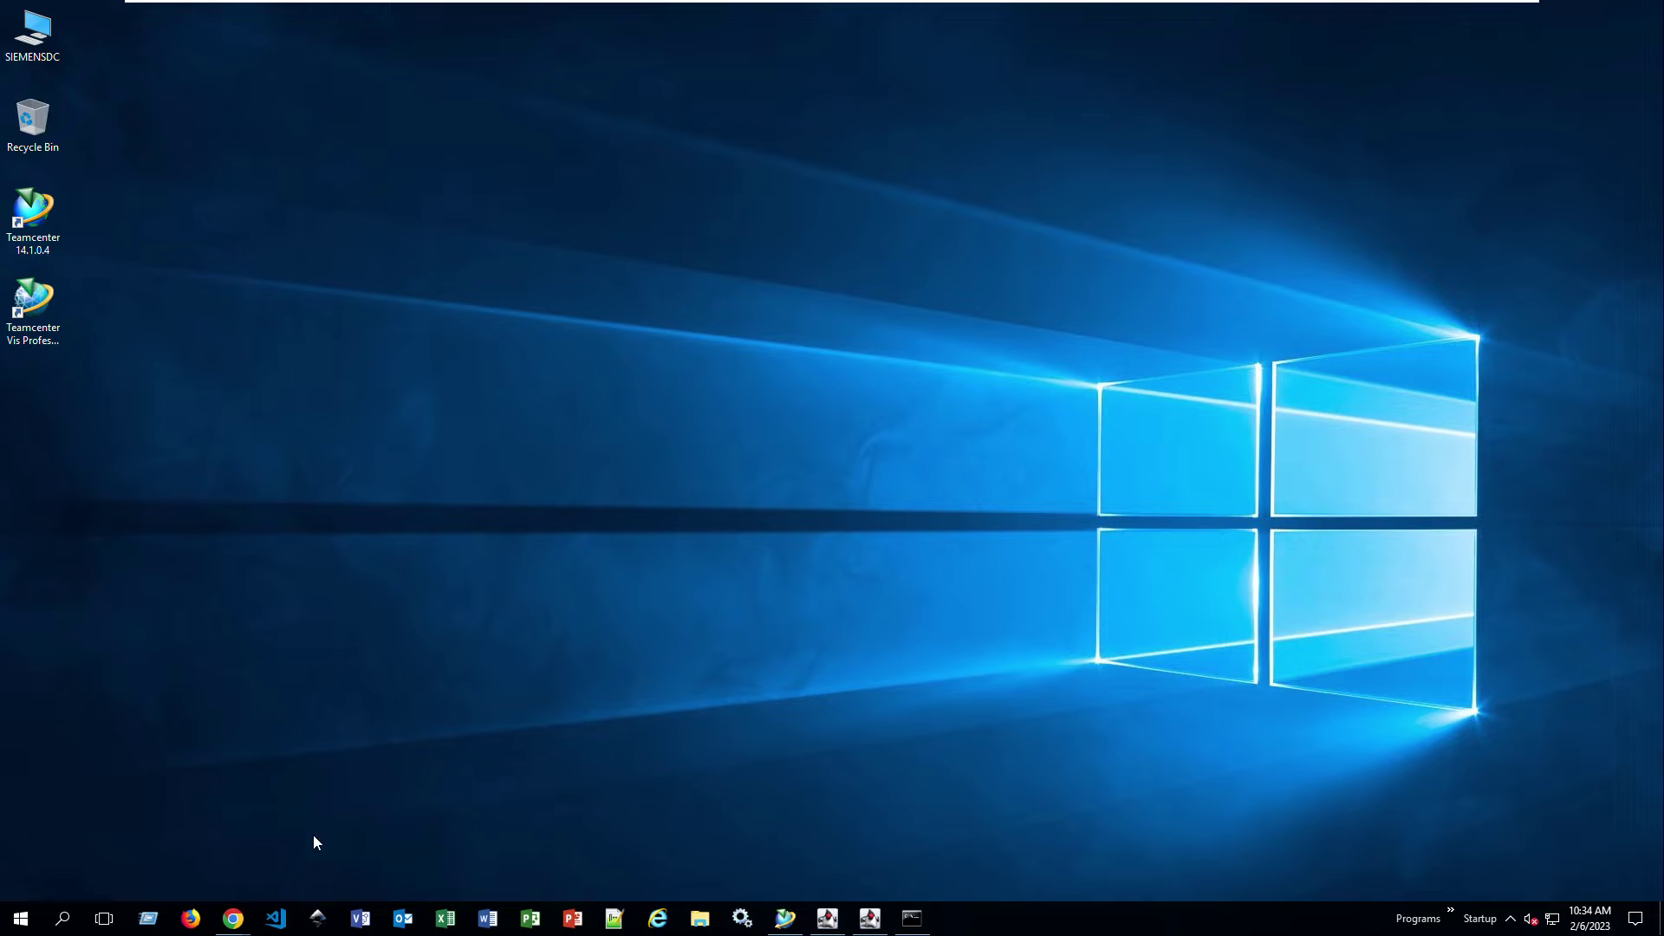
# Step: Switch to Chrome and sign in to Teamcenter Active Workspace with the account's user name and password
pyautogui.moveTo(233, 919)
pyautogui.click(165, 863)
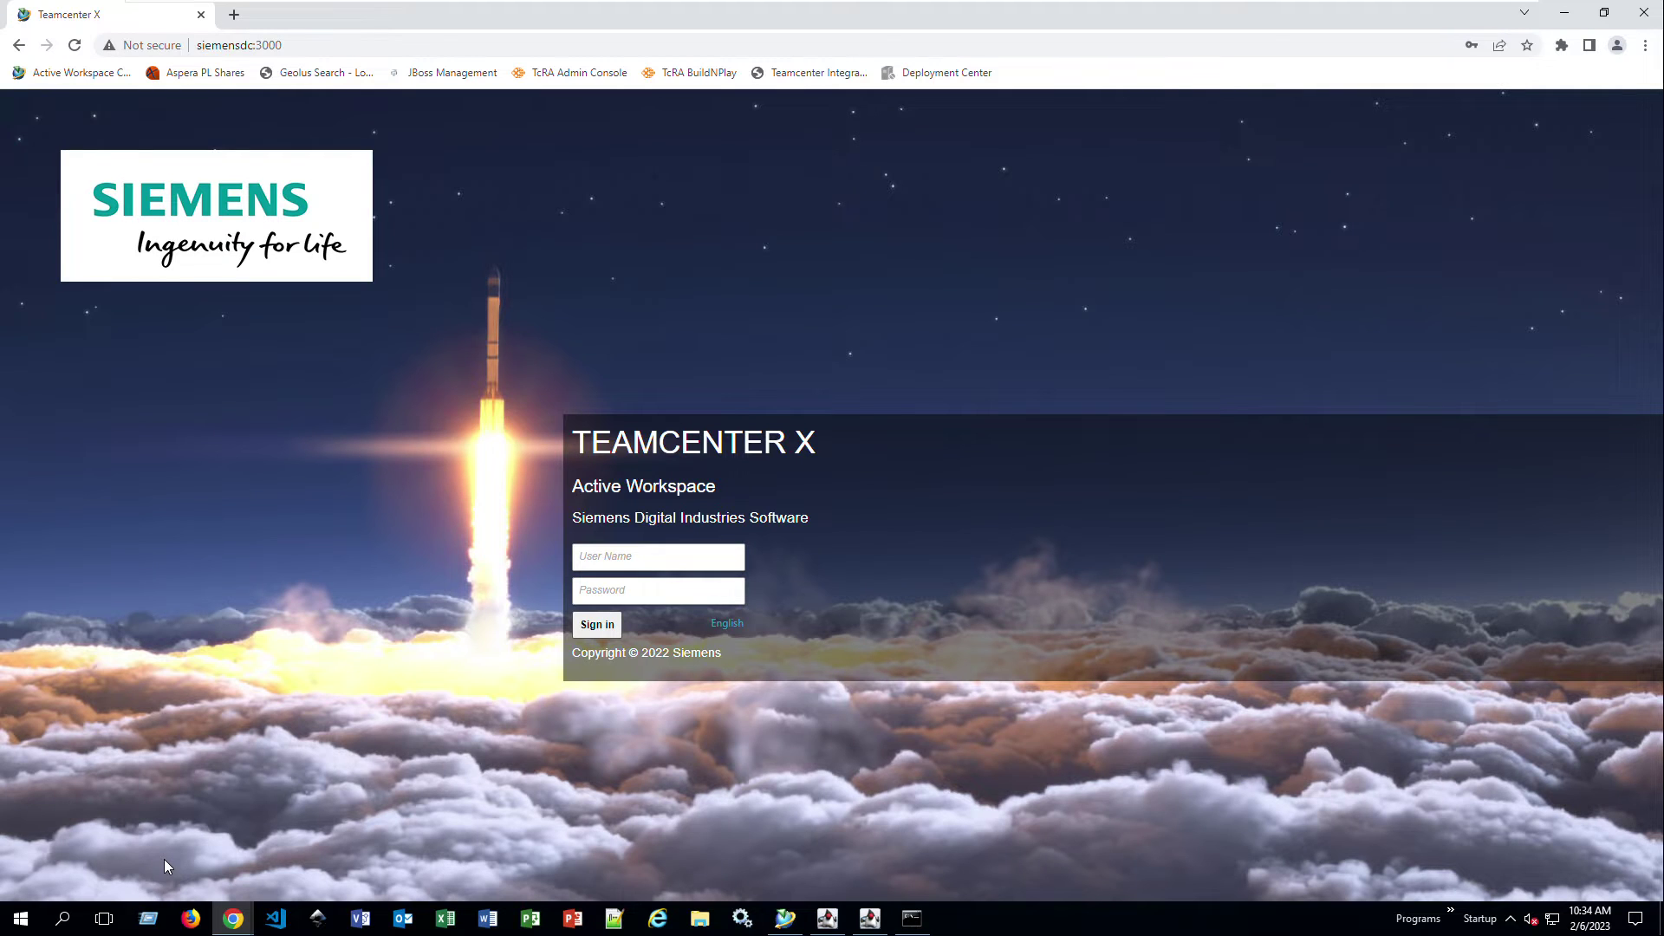
pyautogui.click(690, 564)
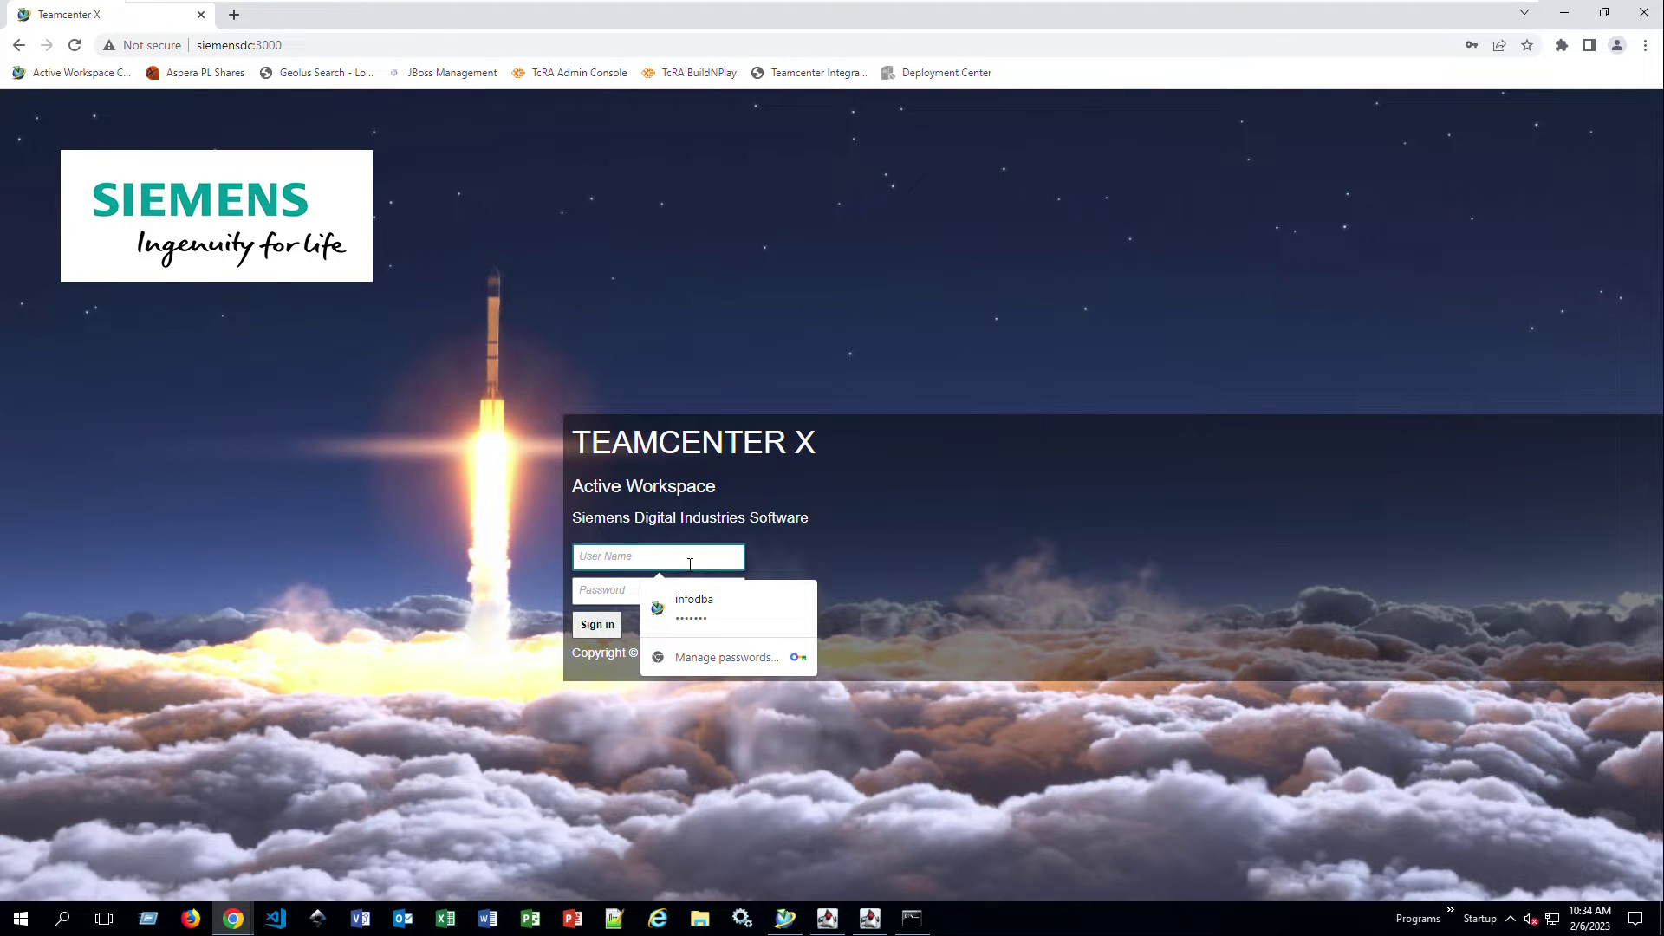
pyautogui.click(694, 607)
pyautogui.press('Return')
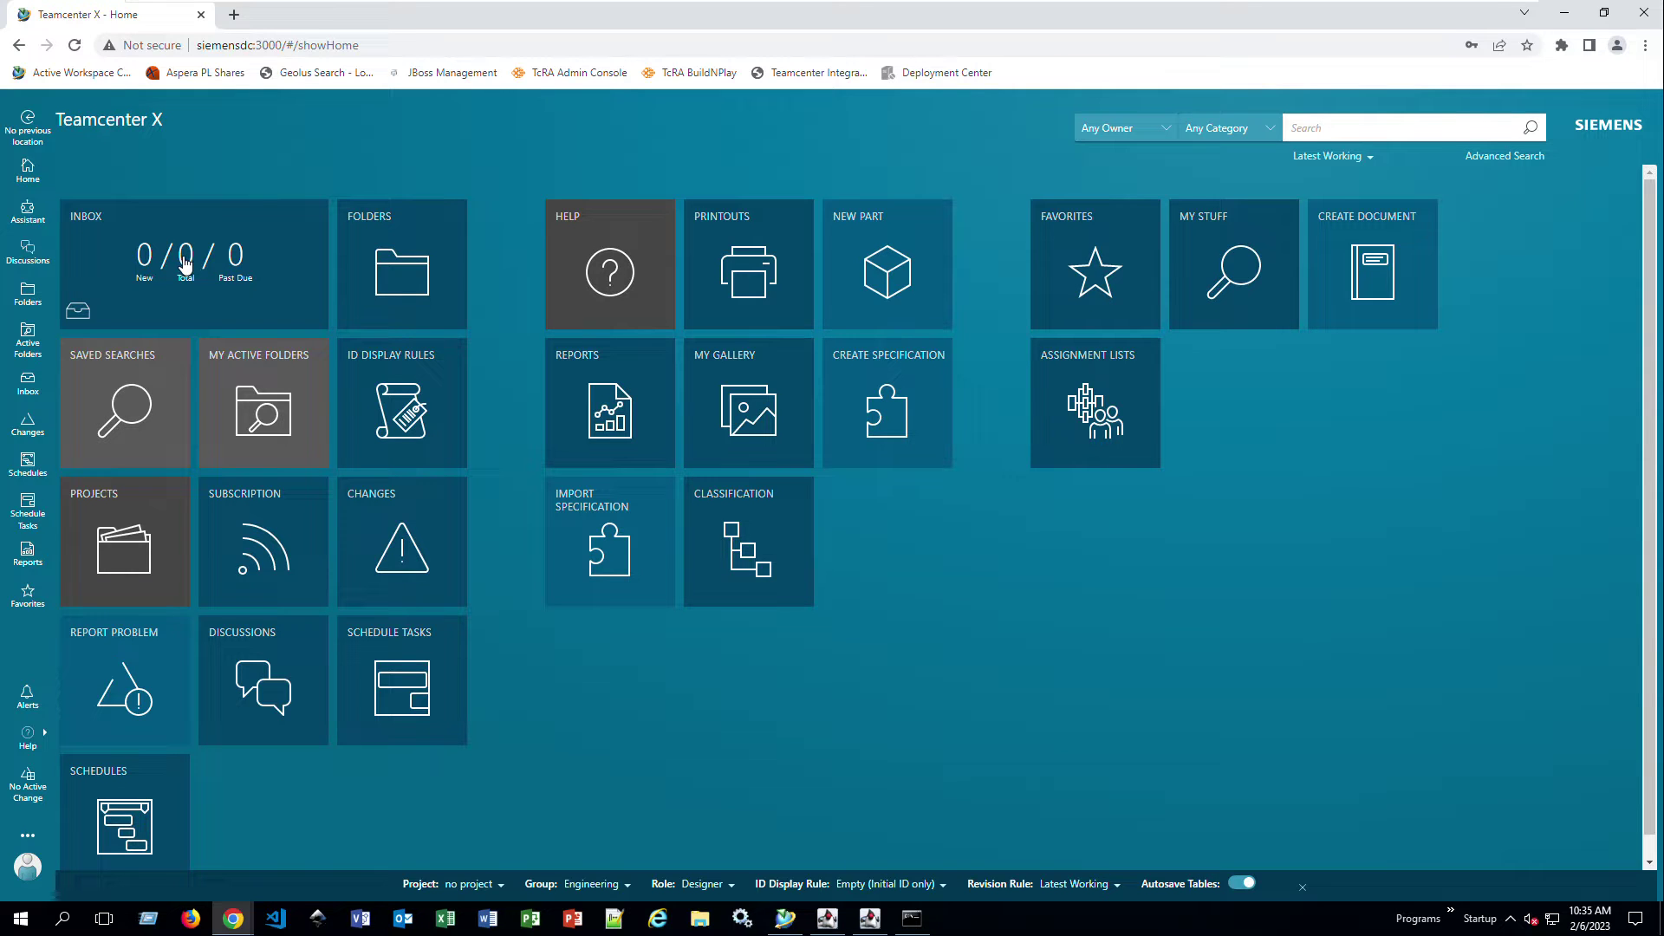
# Step: Show the pin and resize controls of the ID Display Rules tile on the home page and exit tile editing
pyautogui.click(418, 271)
pyautogui.click(401, 395)
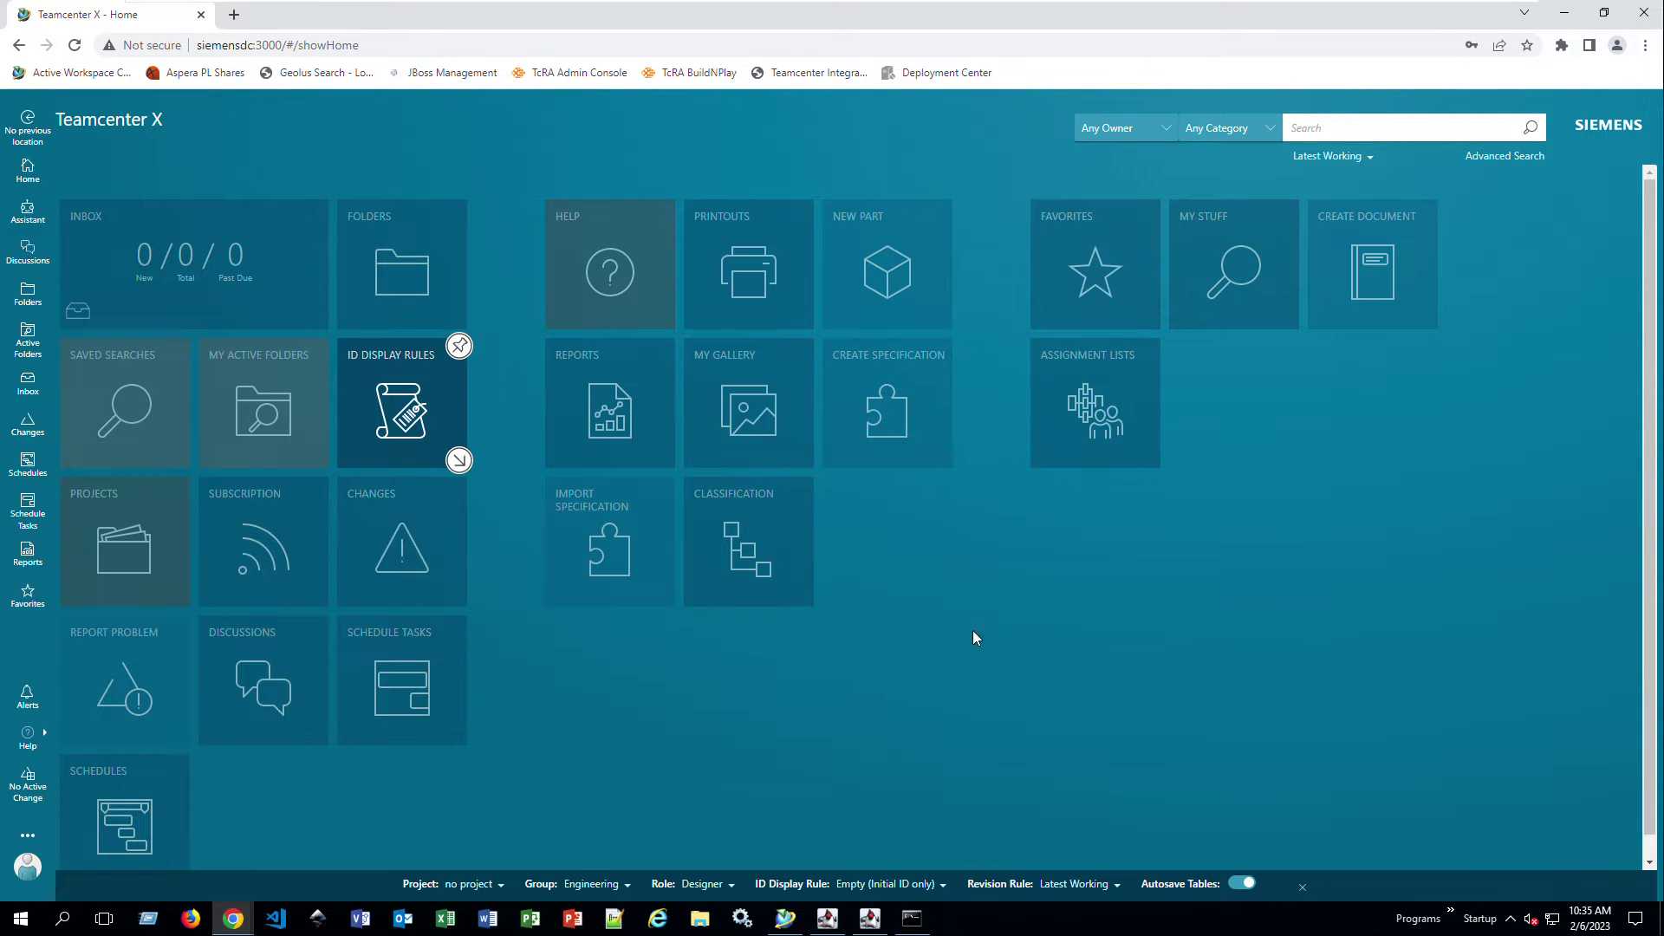
pyautogui.click(182, 388)
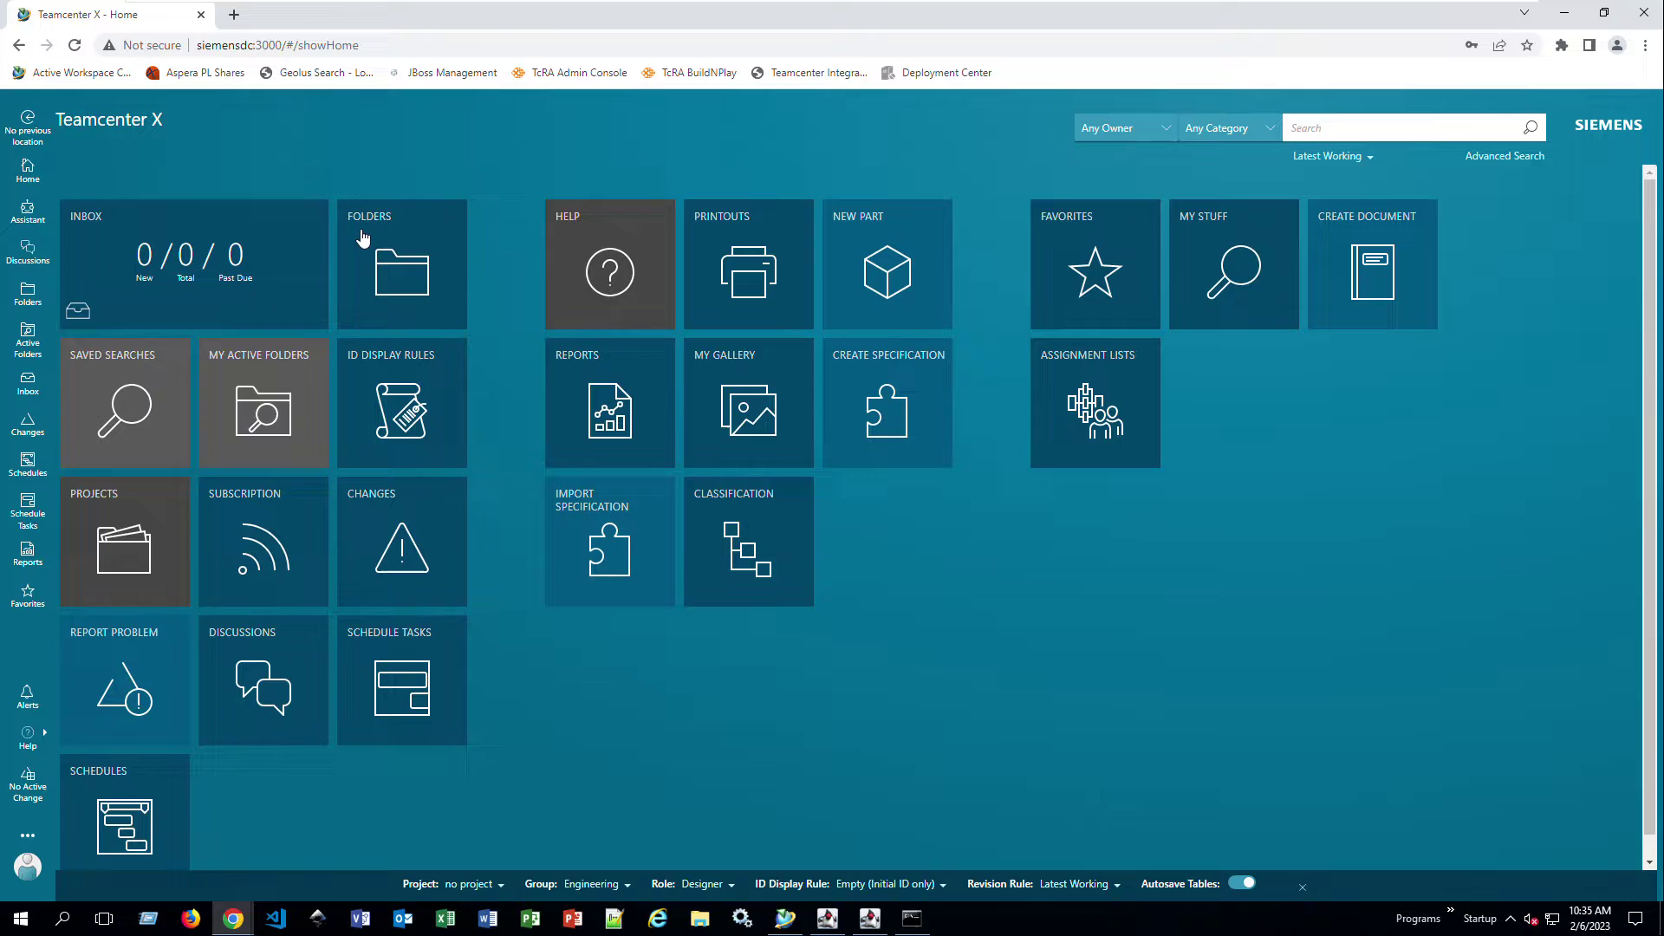
# Step: Pin the Demo folder from the user's Home folder to the home page as a tile
pyautogui.click(358, 239)
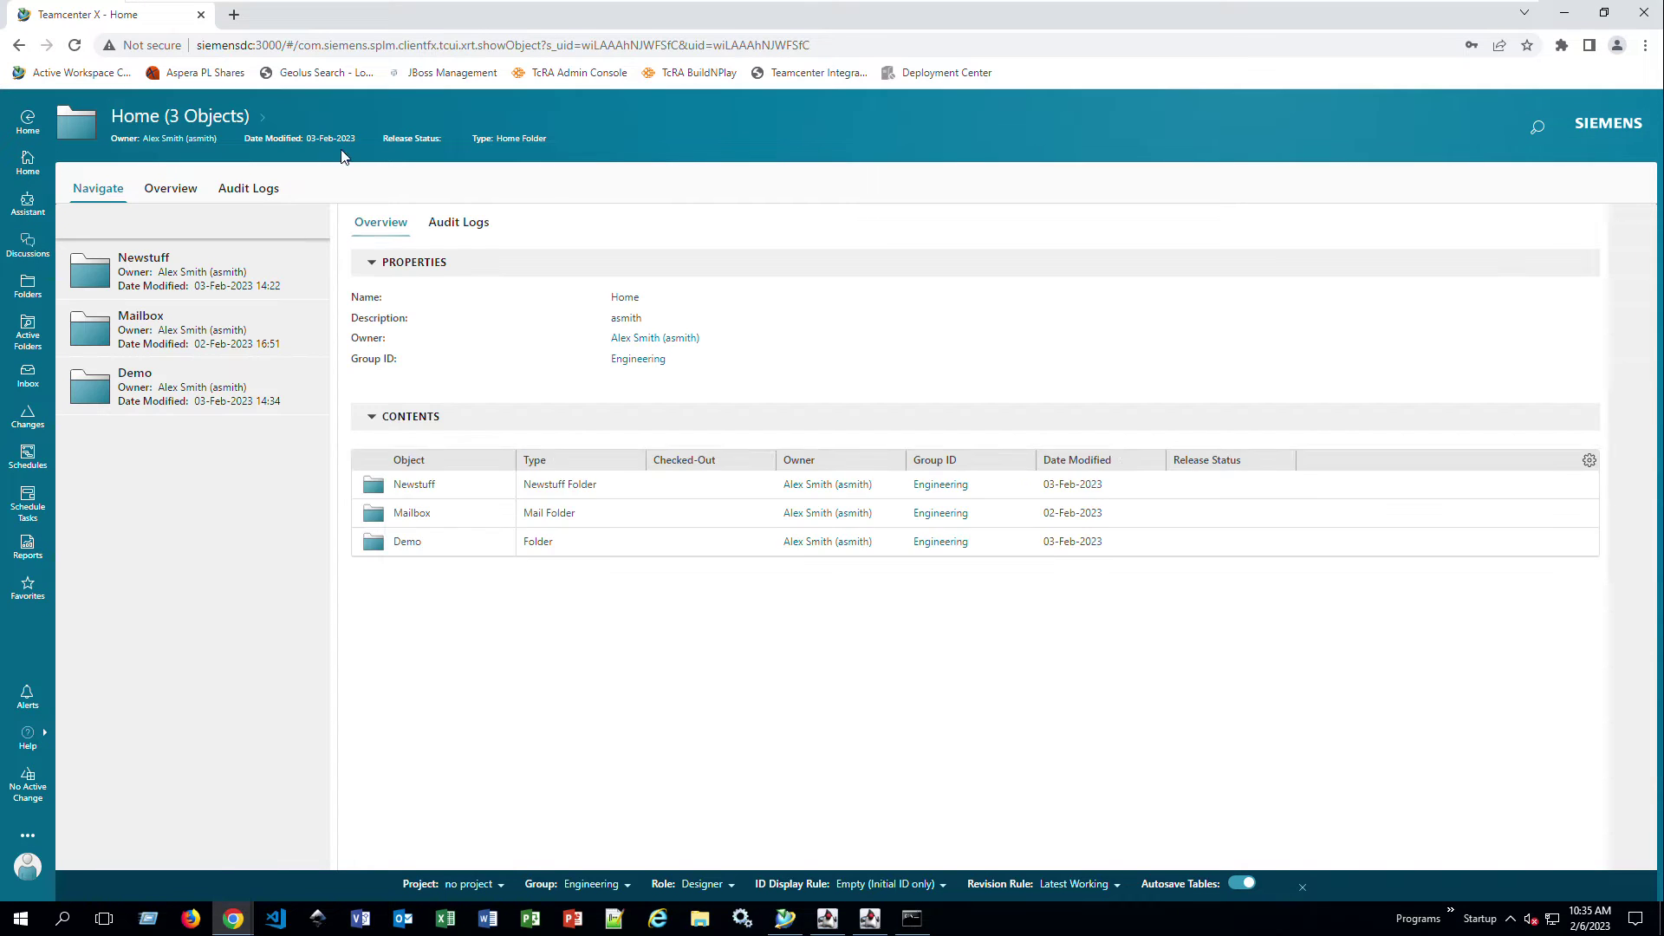
pyautogui.click(266, 397)
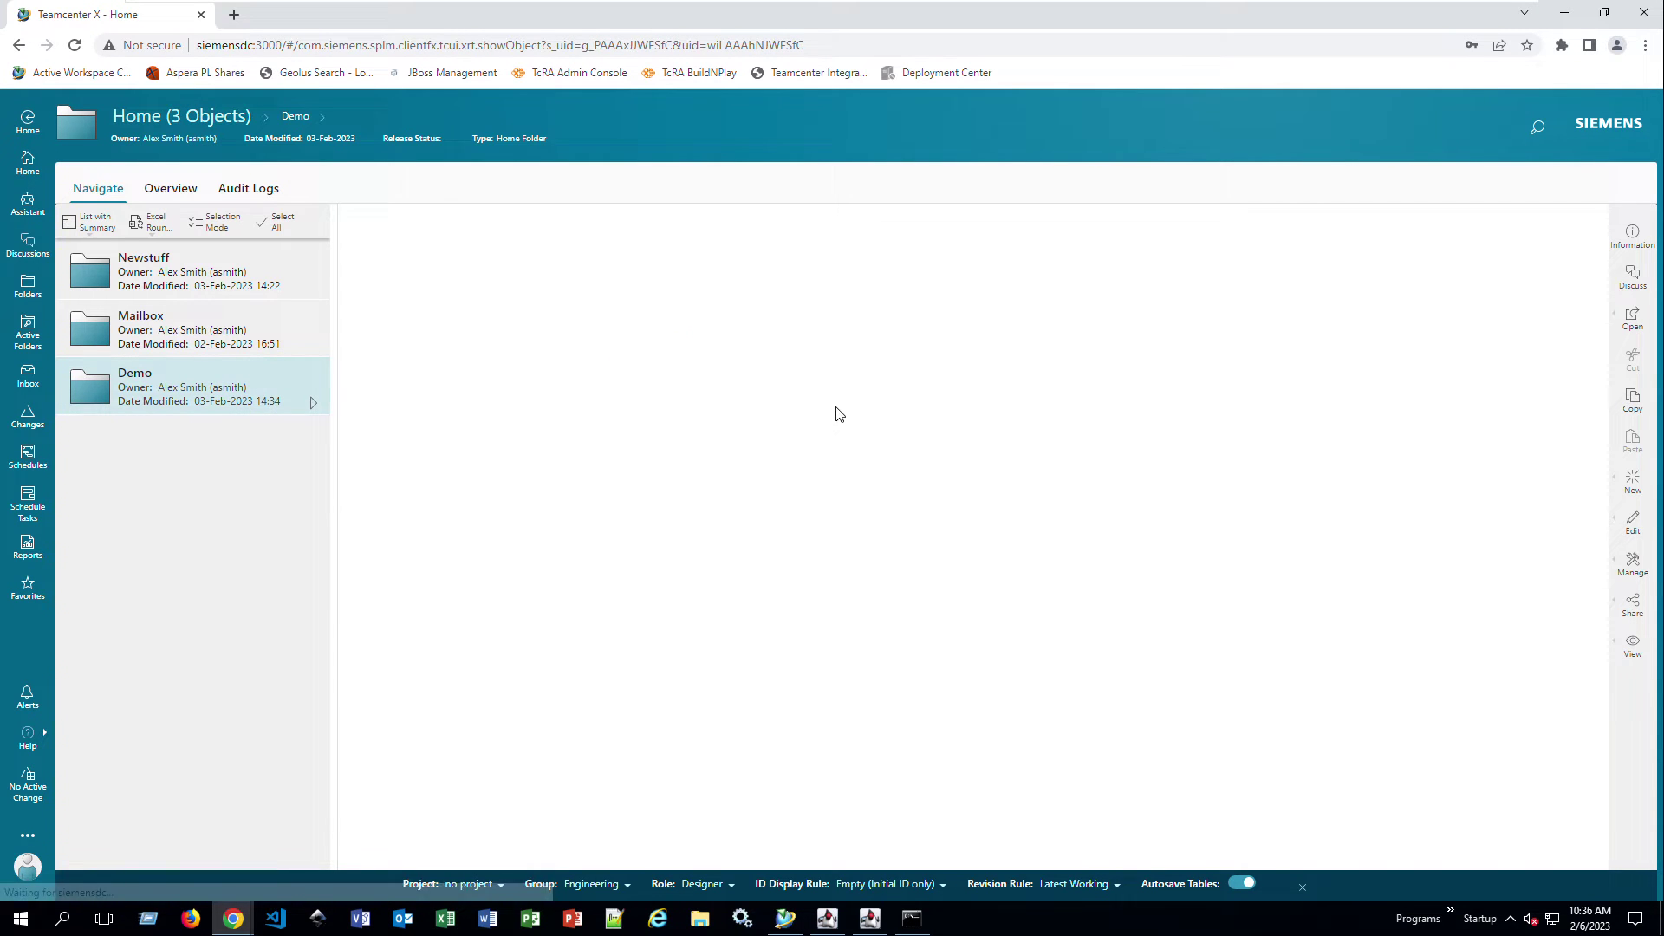
pyautogui.click(1630, 562)
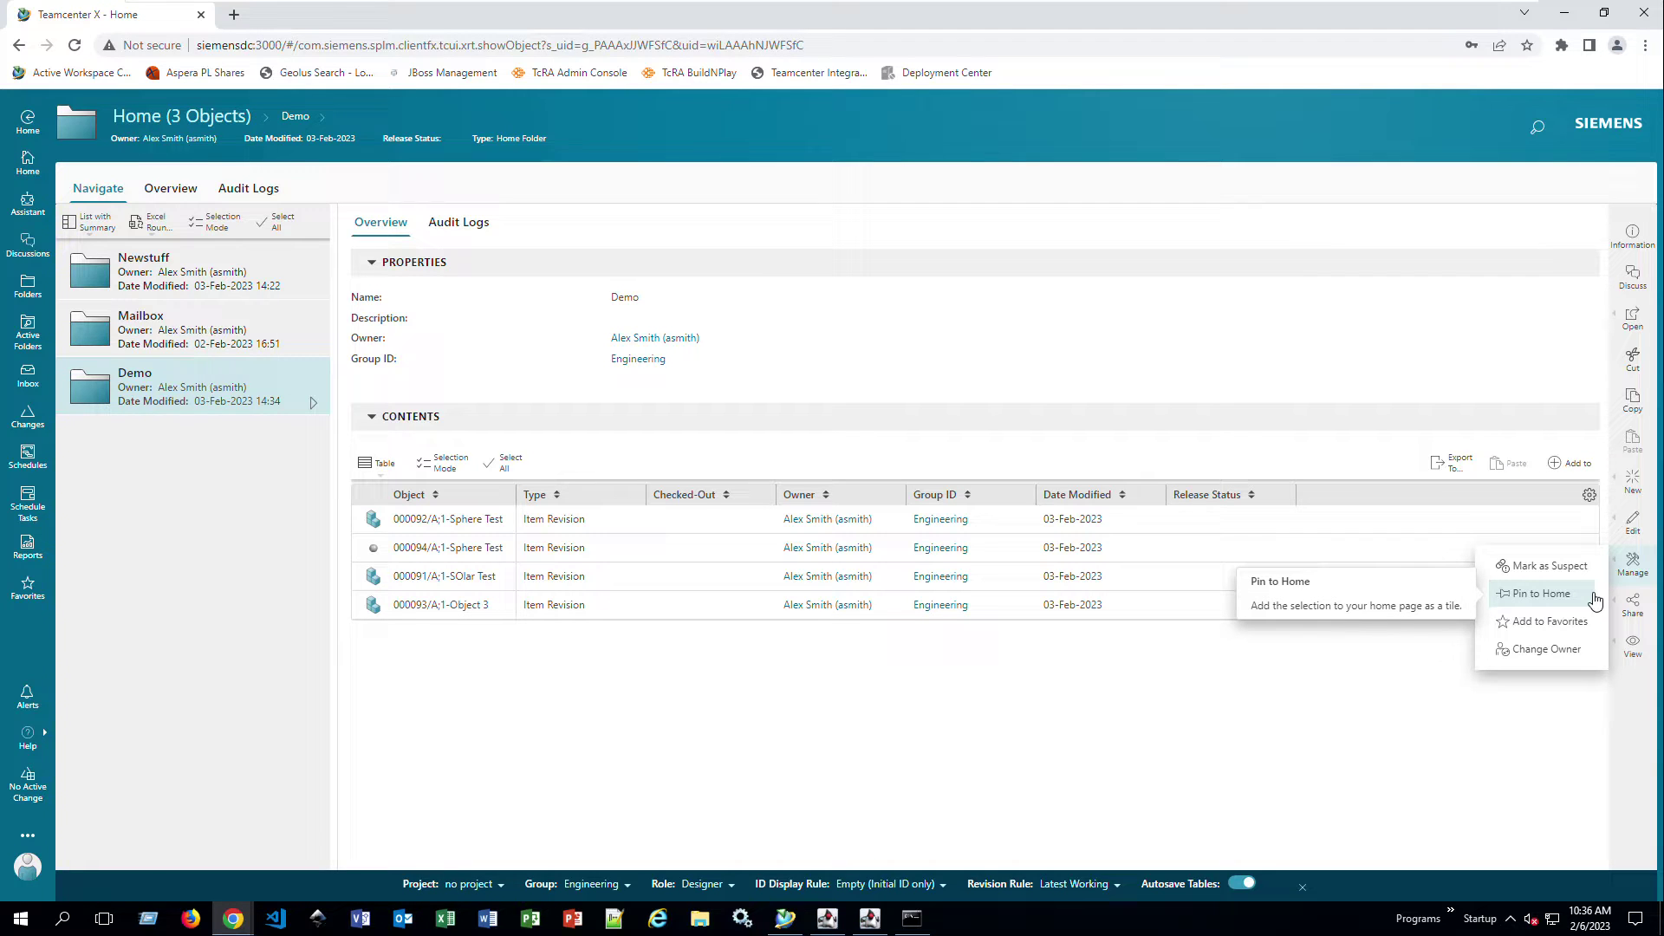
pyautogui.click(1595, 600)
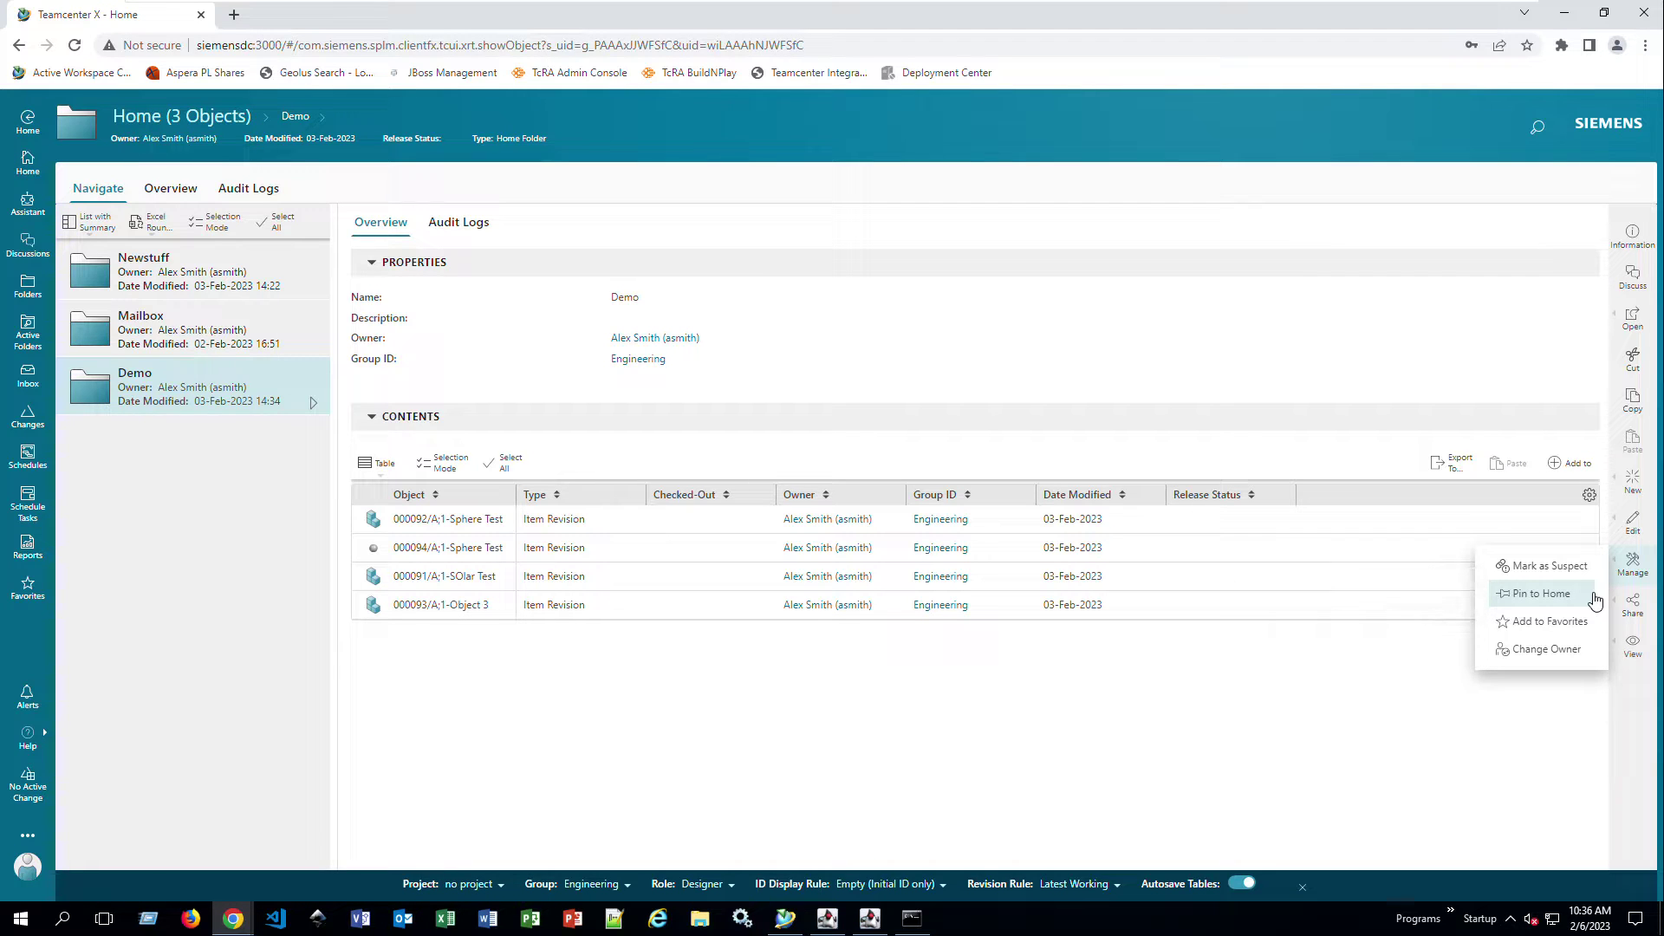
# Step: Return to the home page, try resizing the Demo tile and unpin it
pyautogui.click(52, 177)
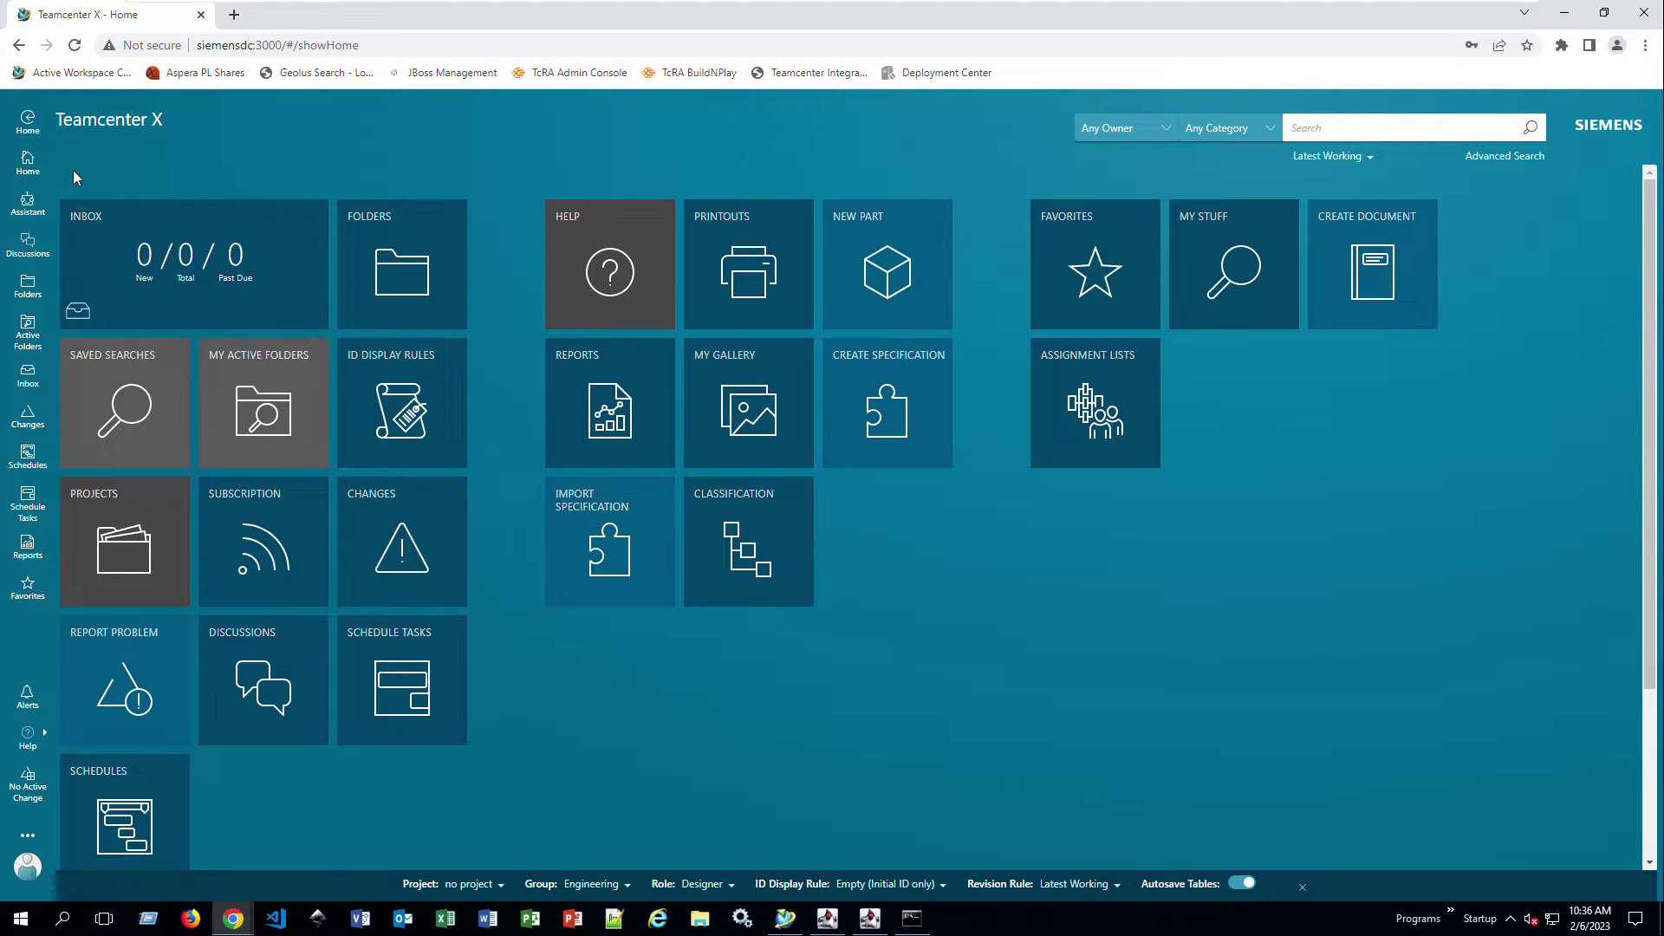
pyautogui.scroll(-3, 175, 705)
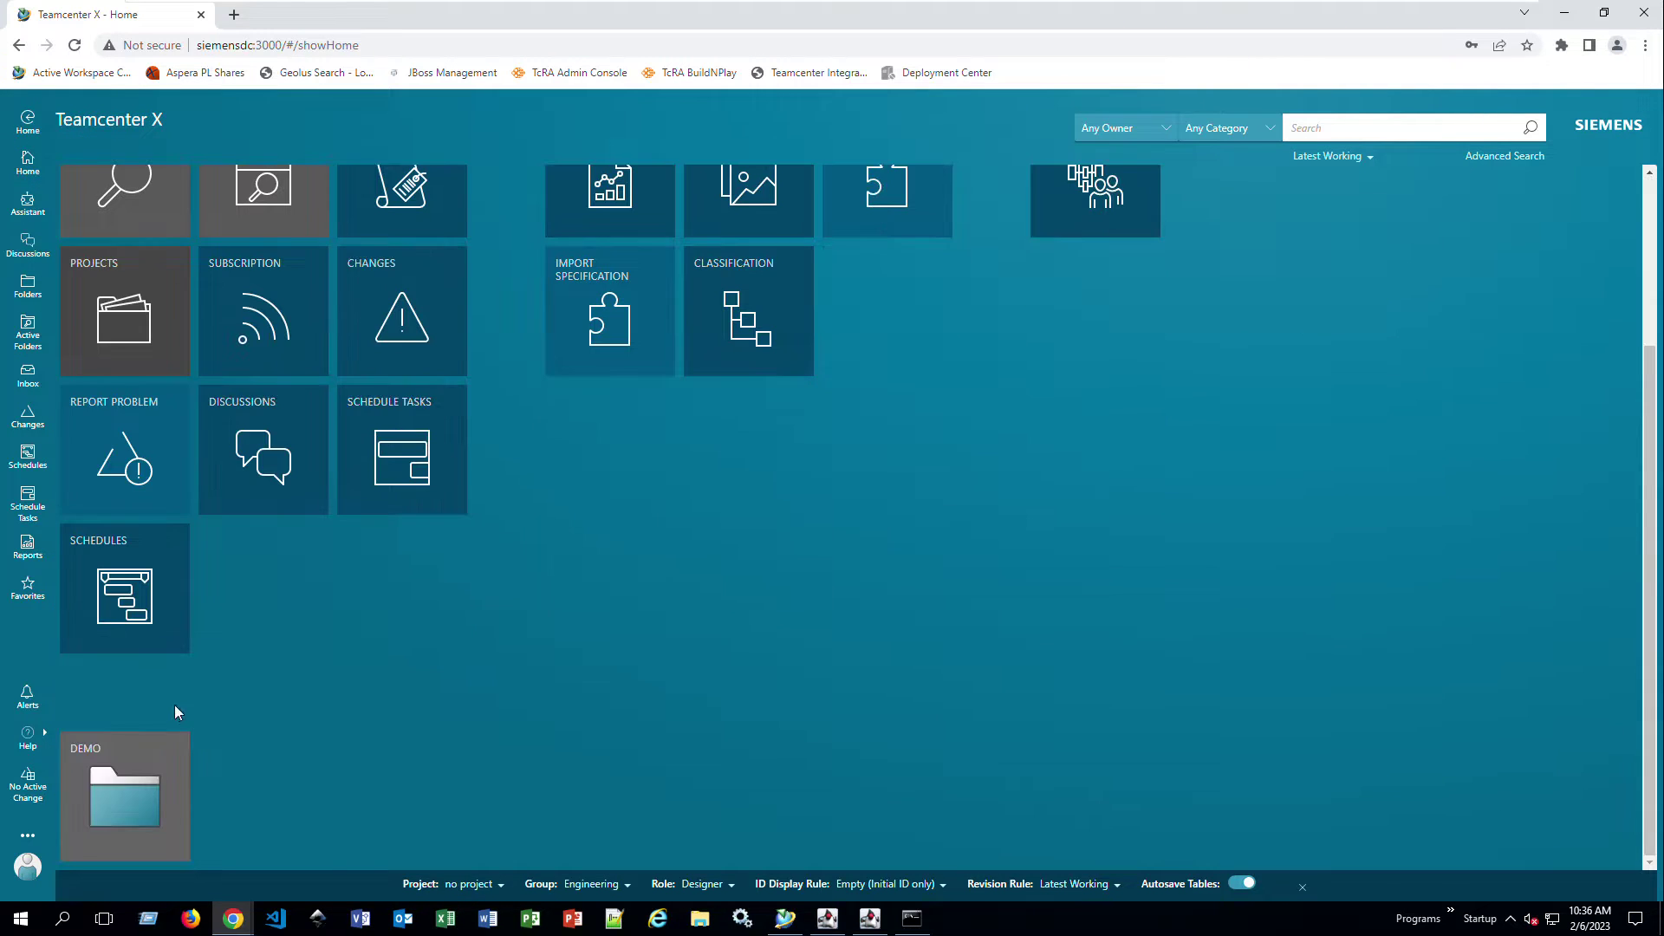
pyautogui.click(186, 760)
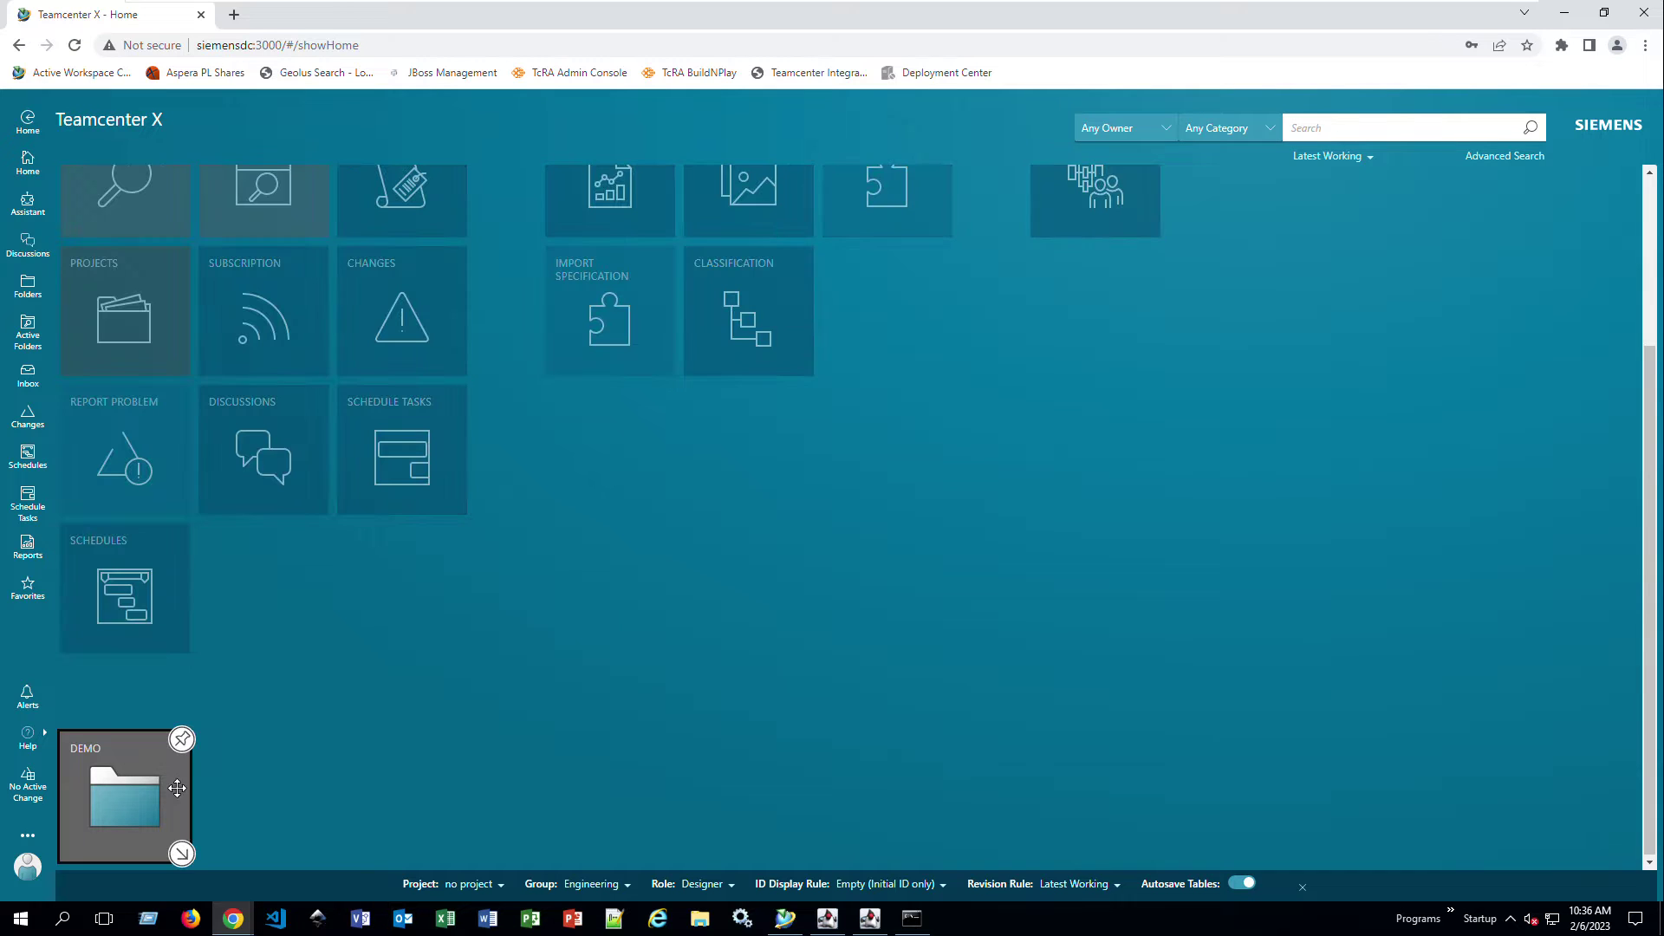
pyautogui.click(196, 856)
pyautogui.click(319, 855)
pyautogui.click(320, 855)
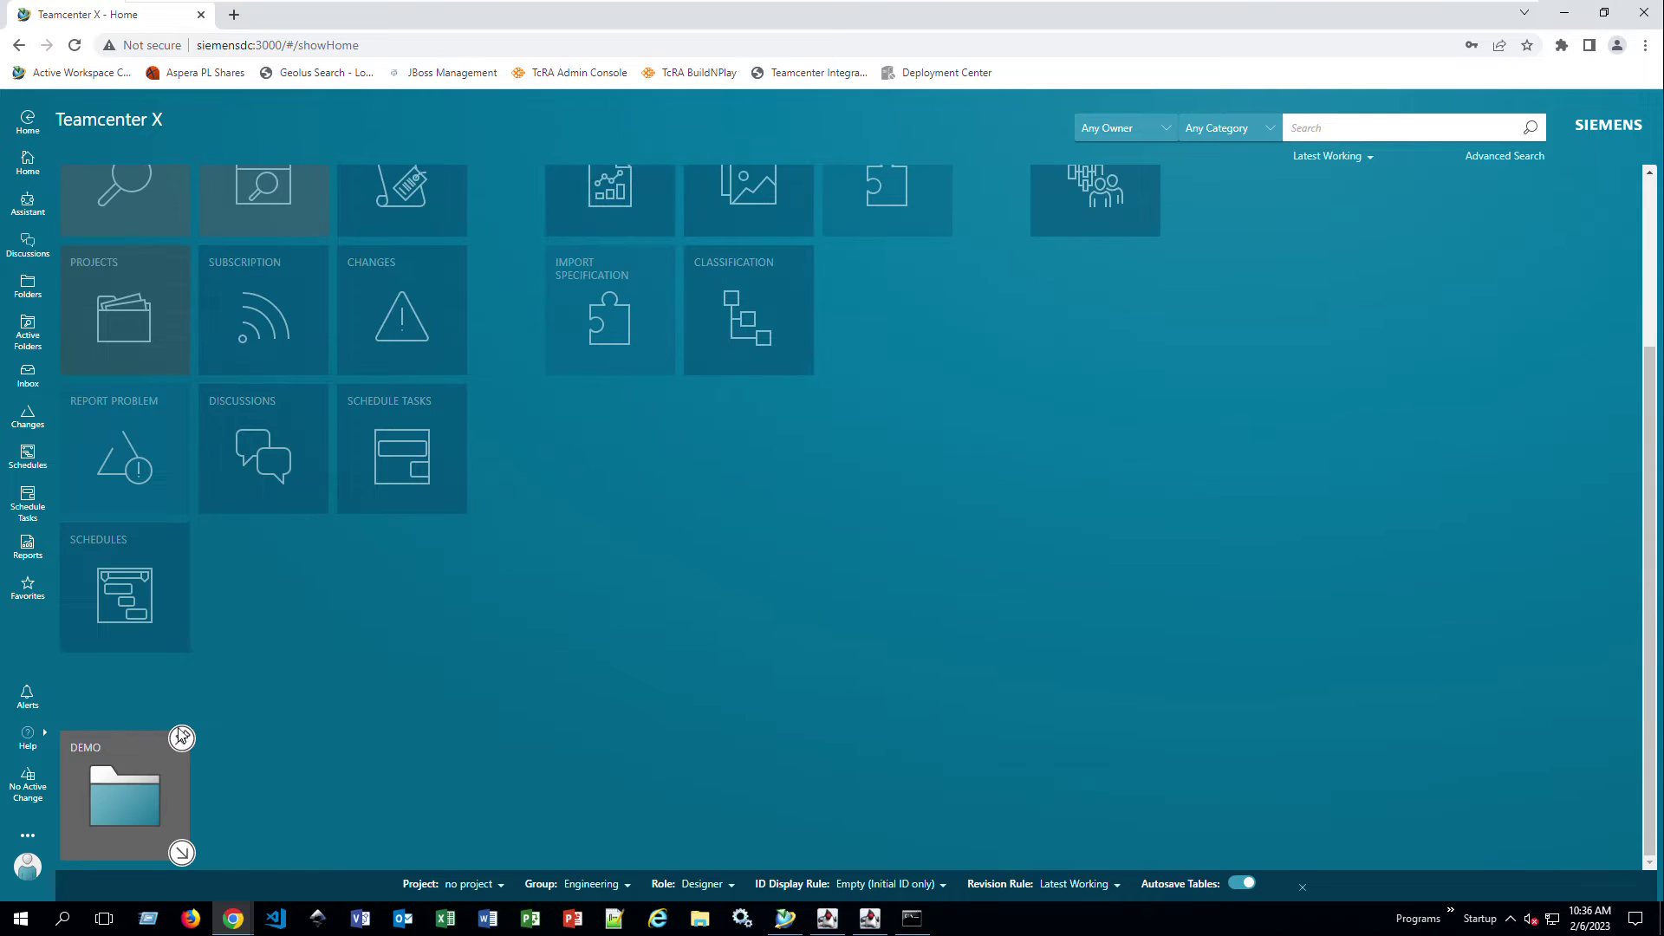
pyautogui.click(181, 738)
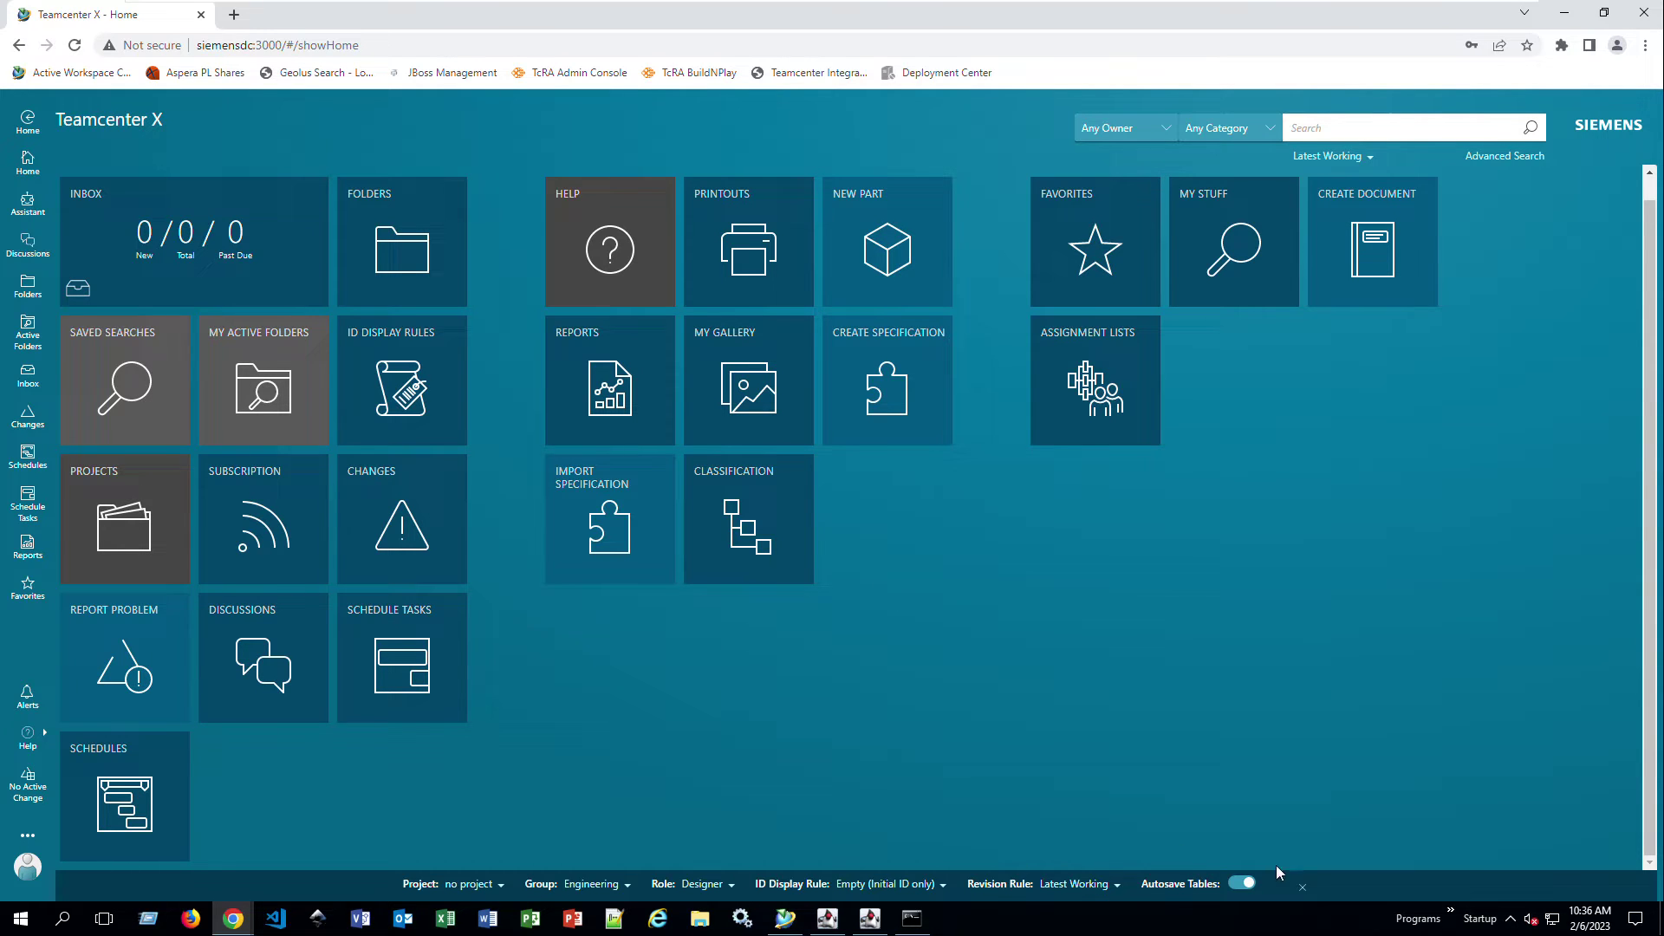
# Step: Hide the session settings footer and inspect the available project, group and role choices in the user profile panel
pyautogui.click(1302, 887)
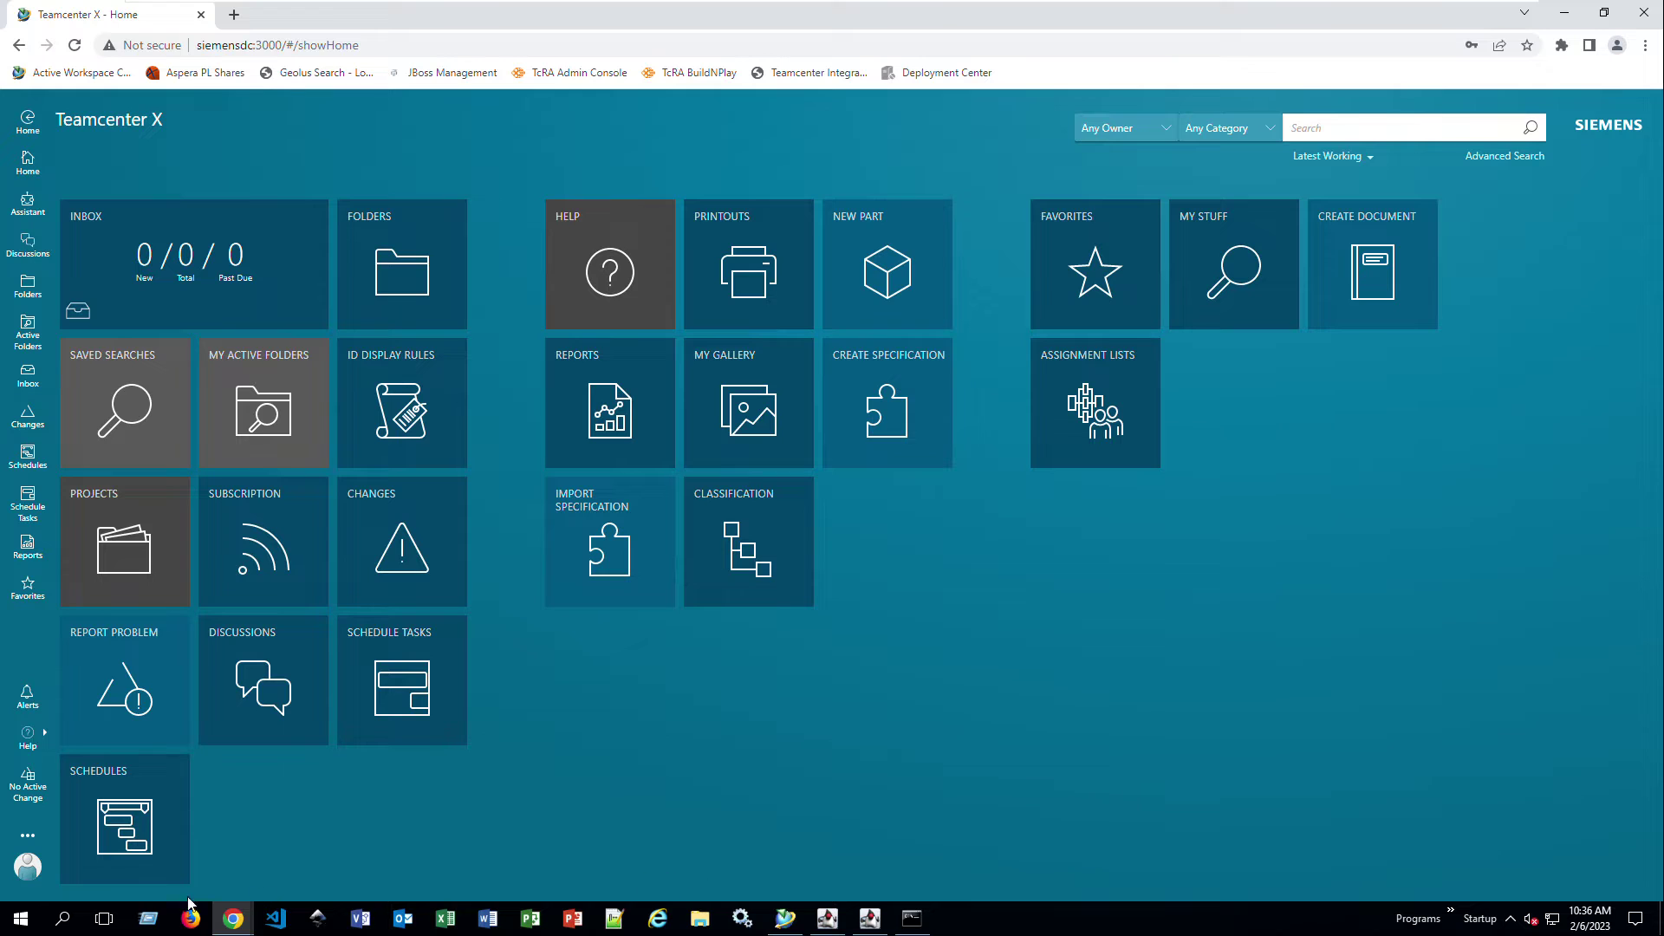
pyautogui.click(29, 869)
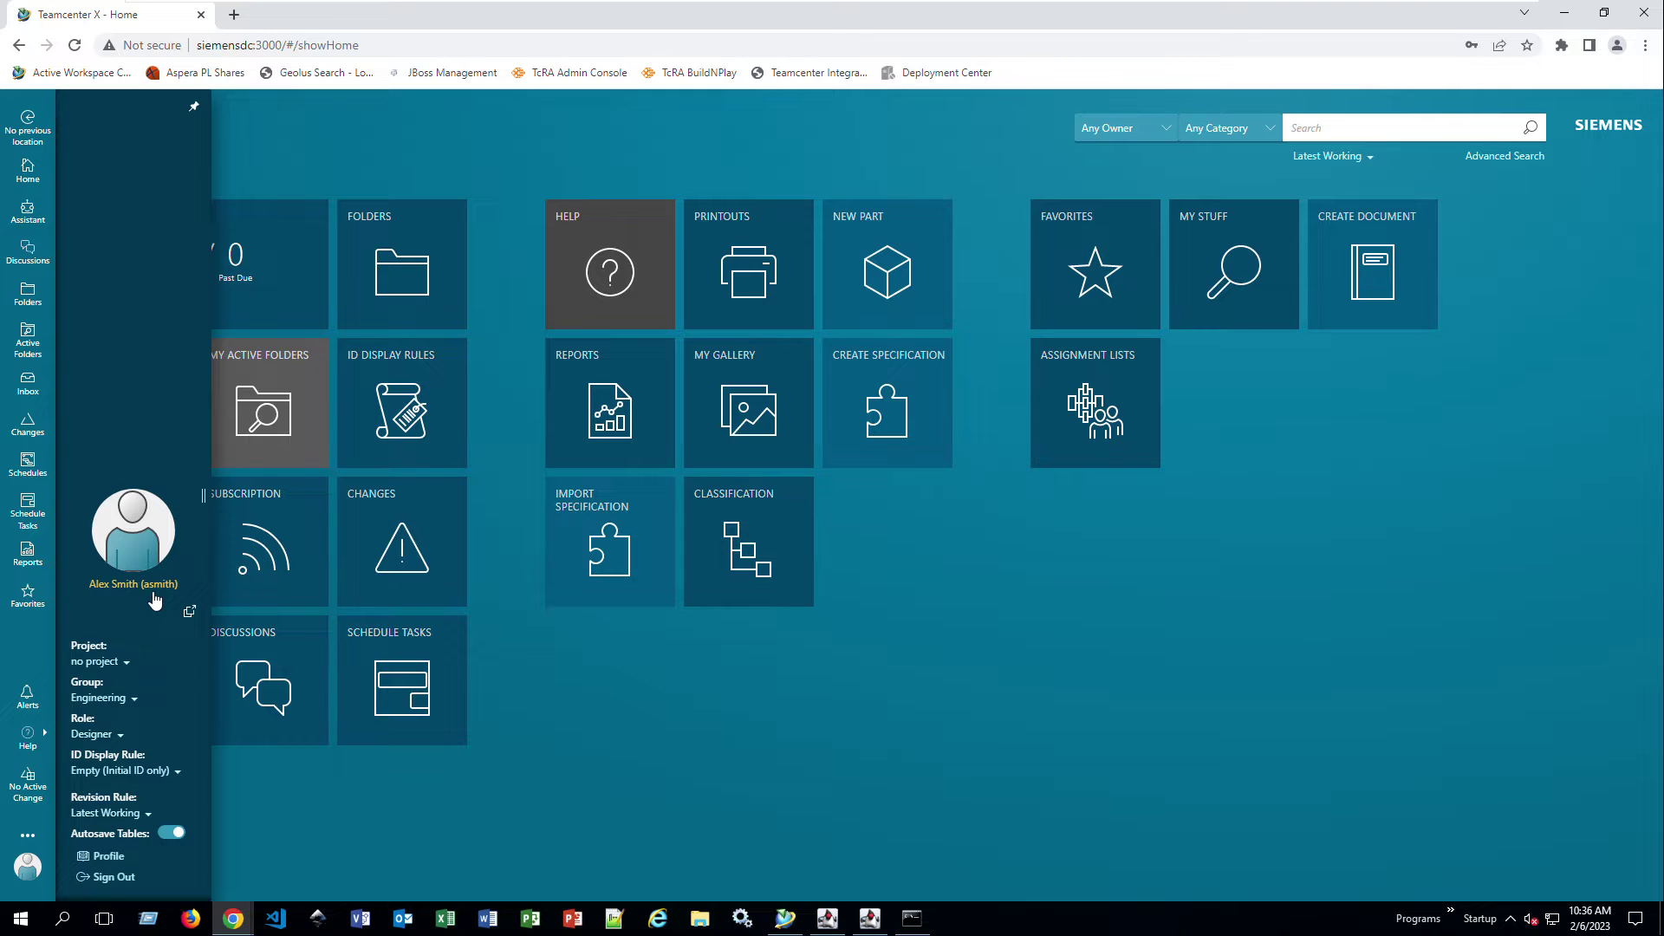
pyautogui.click(127, 664)
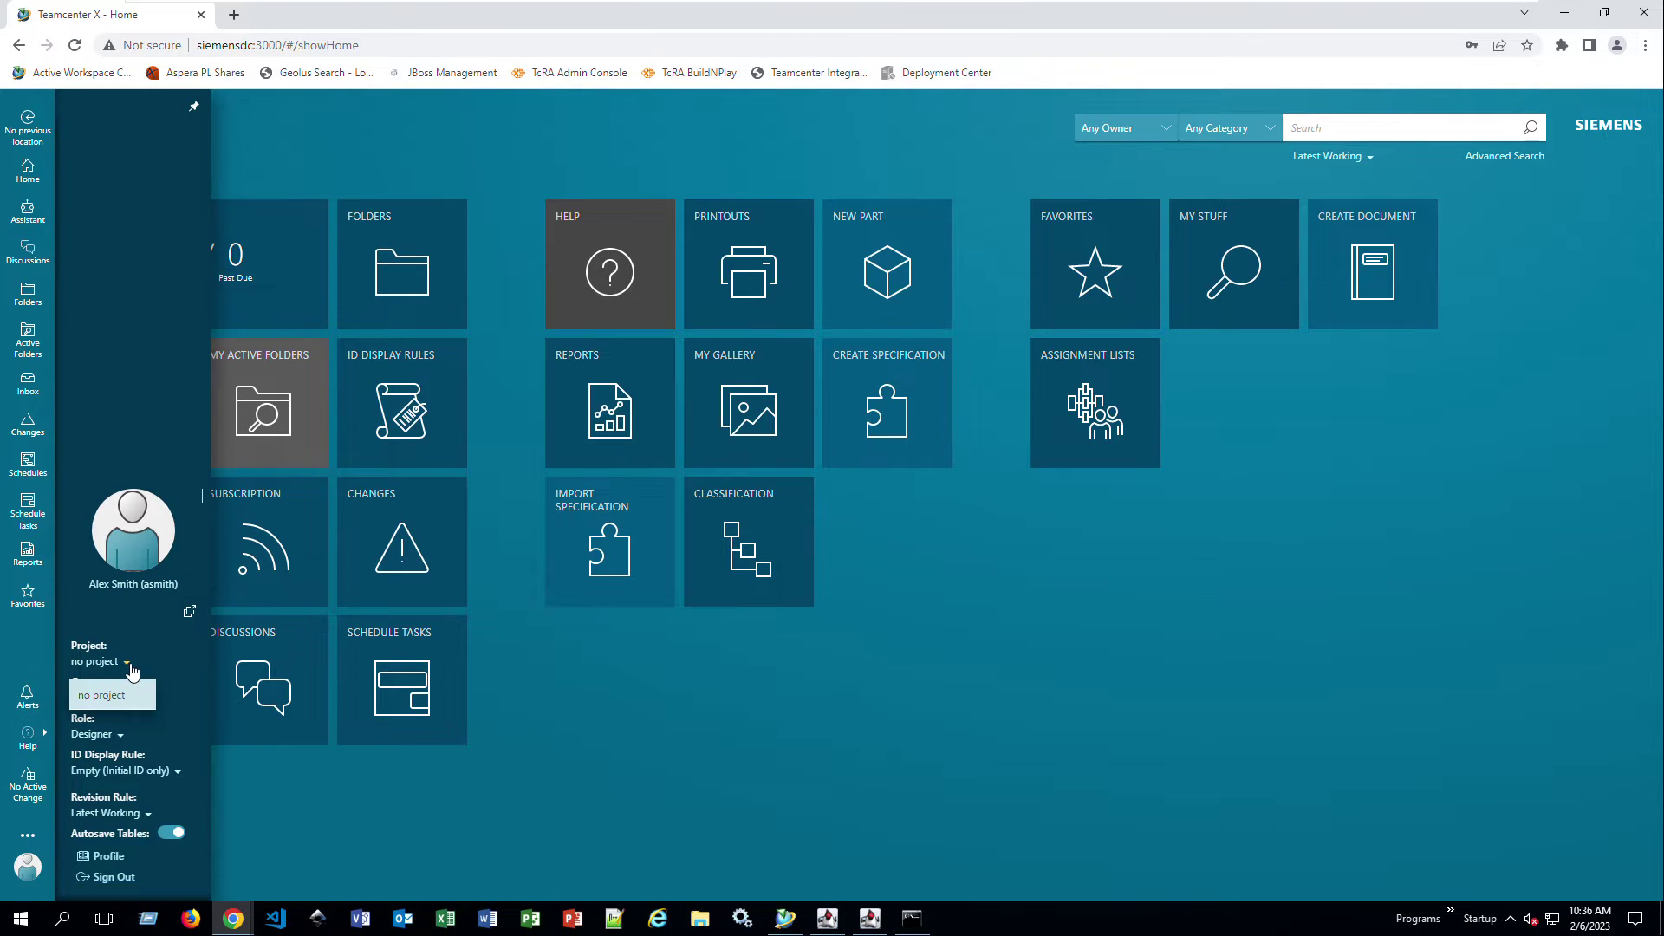
pyautogui.click(130, 694)
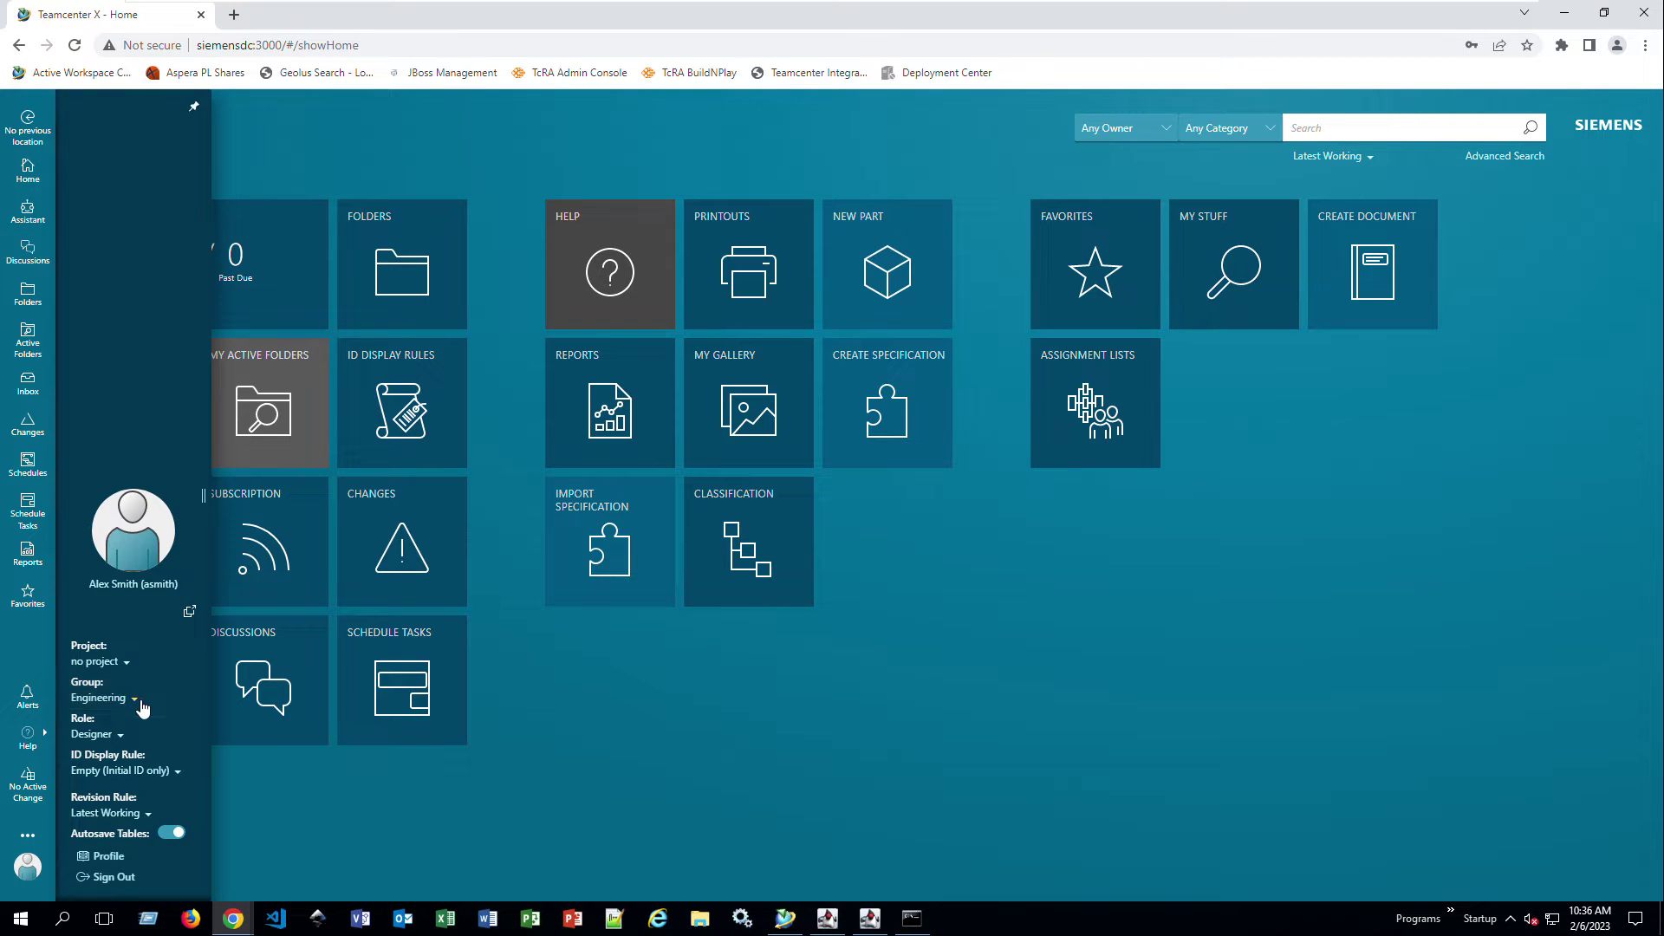
pyautogui.click(136, 699)
pyautogui.click(136, 682)
pyautogui.click(129, 737)
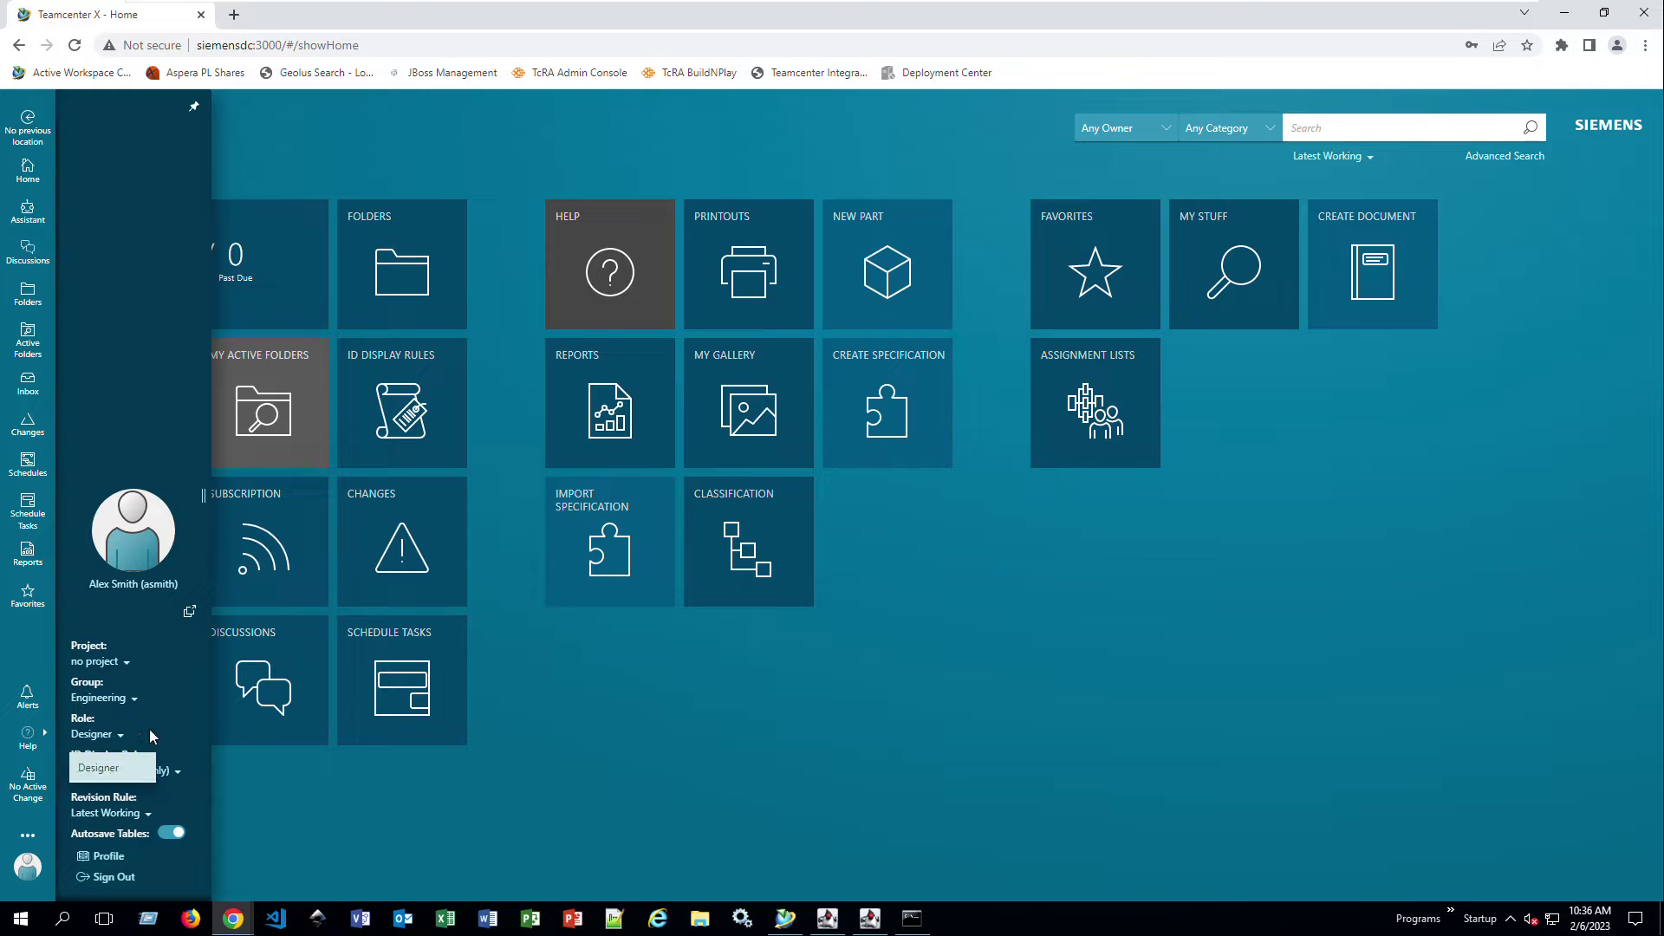
pyautogui.click(150, 730)
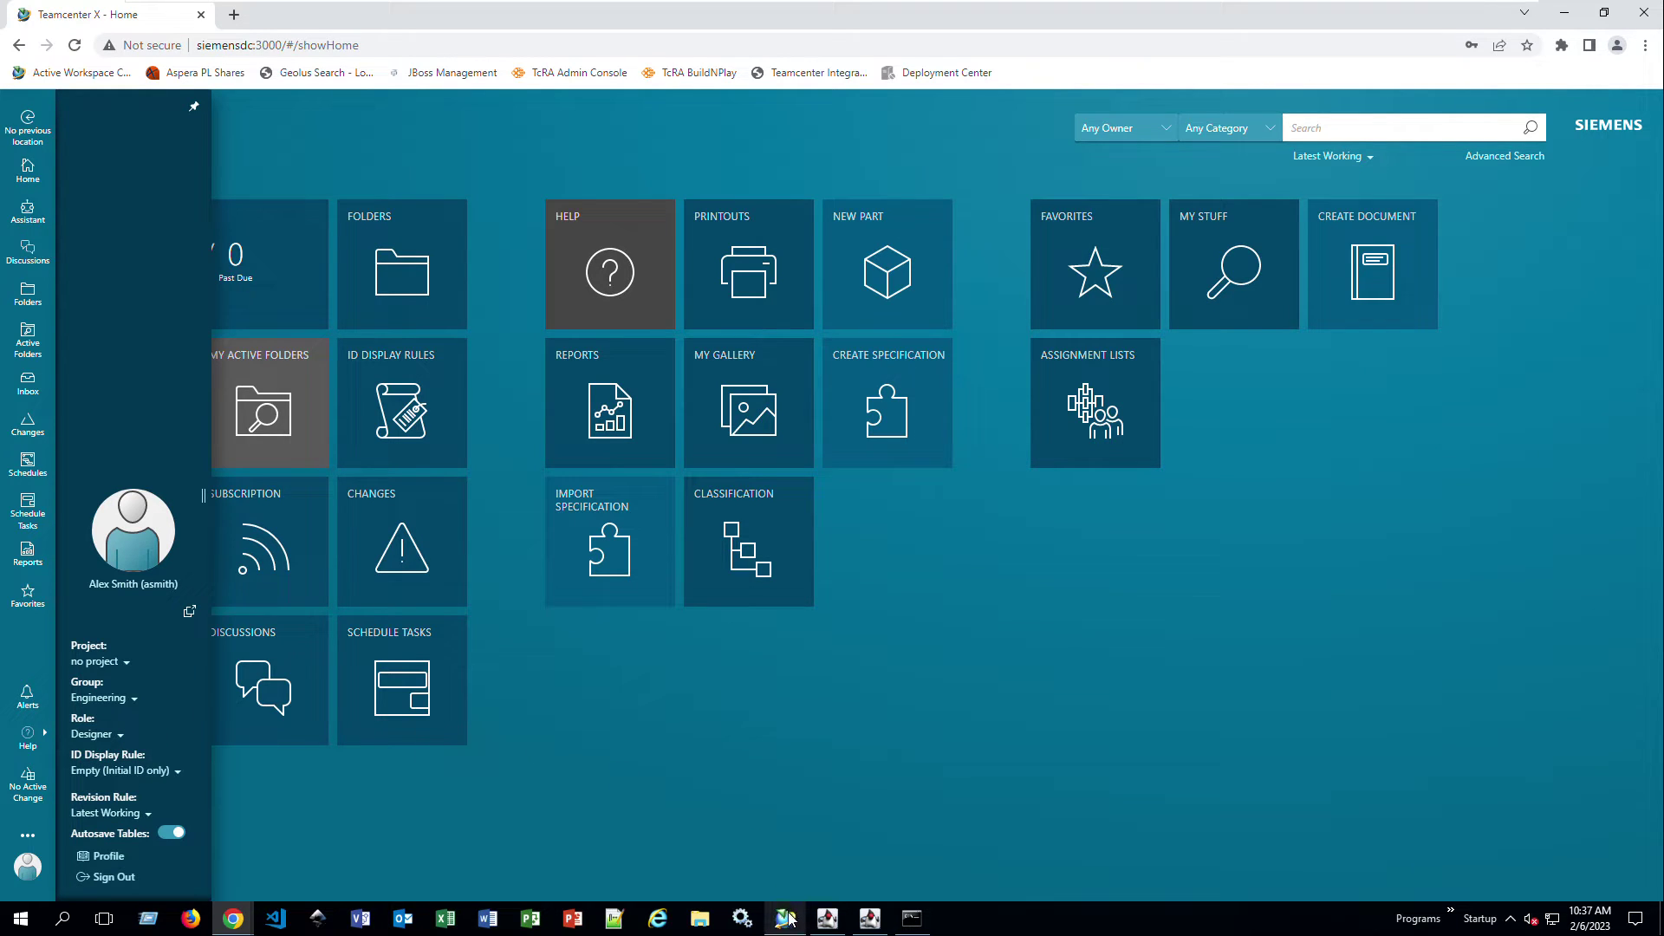
# Step: Switch to the Teamcenter 14 rich client and inspect the group, role and login options in the User Settings
pyautogui.moveTo(785, 916)
pyautogui.click(798, 833)
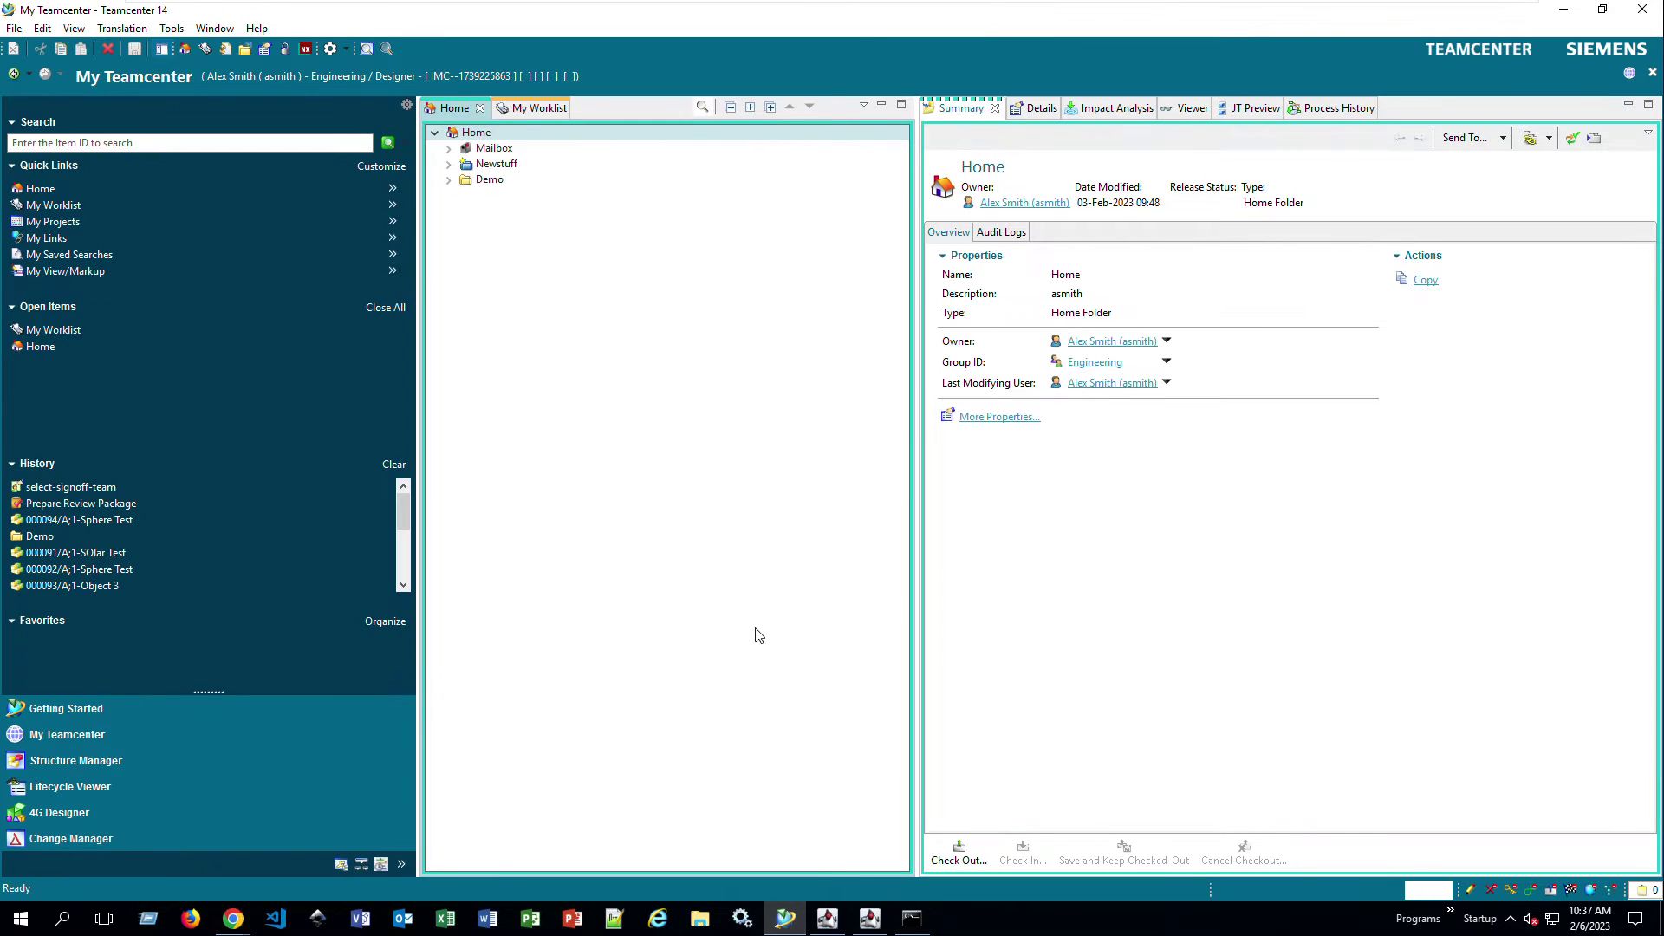
pyautogui.click(242, 83)
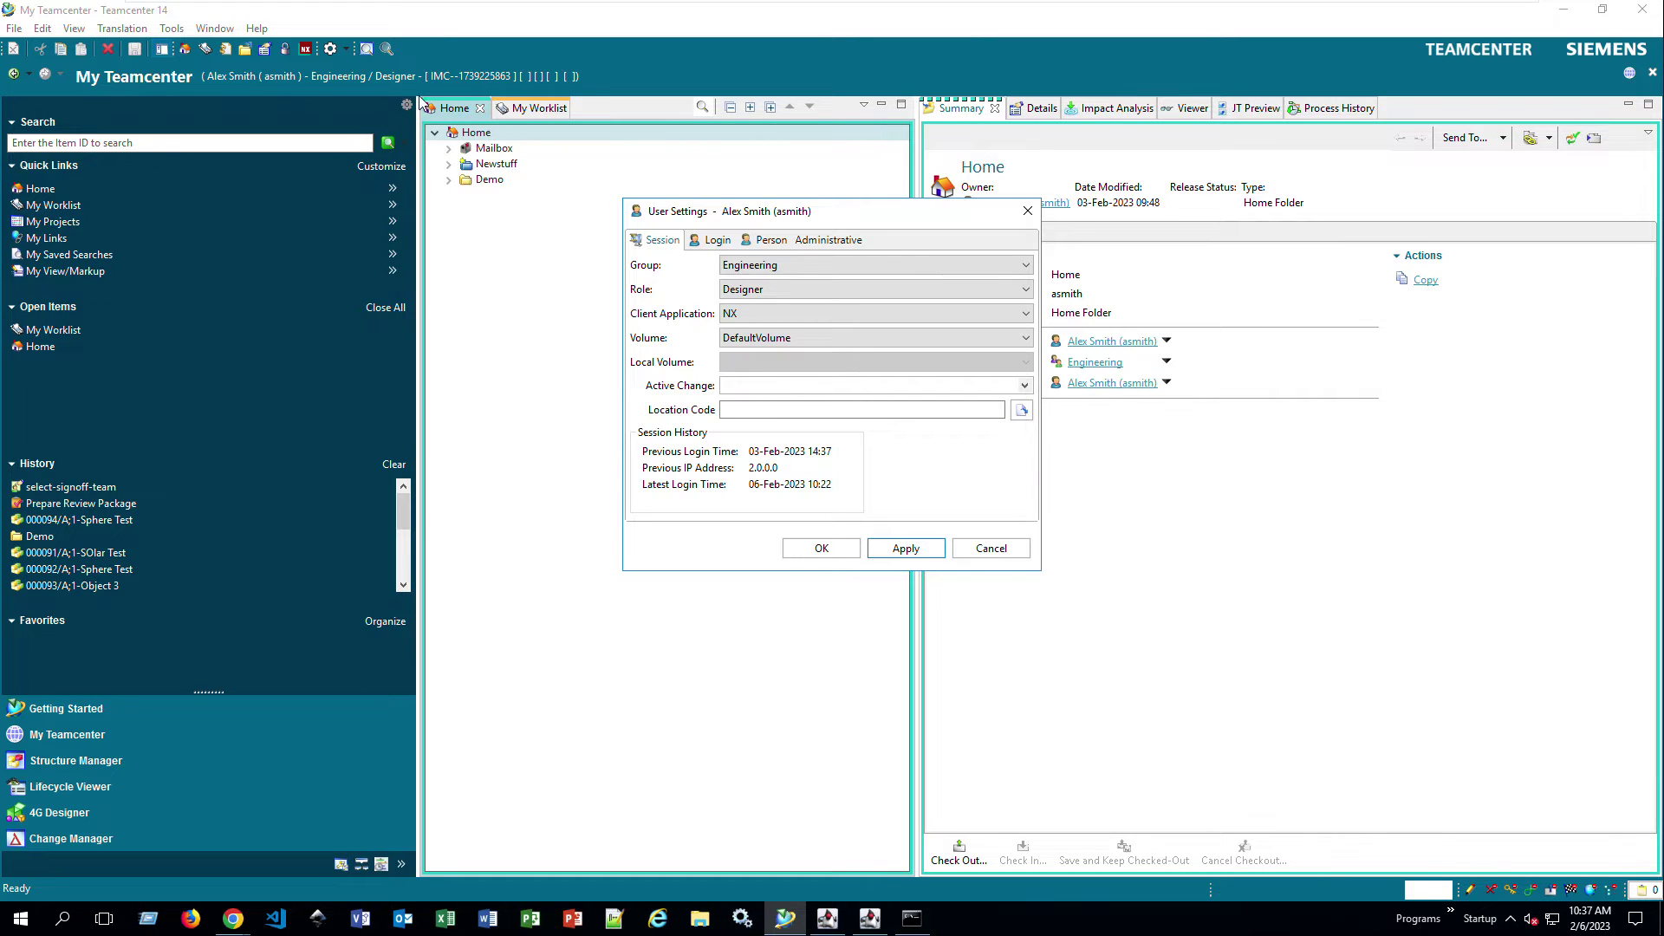
pyautogui.click(904, 265)
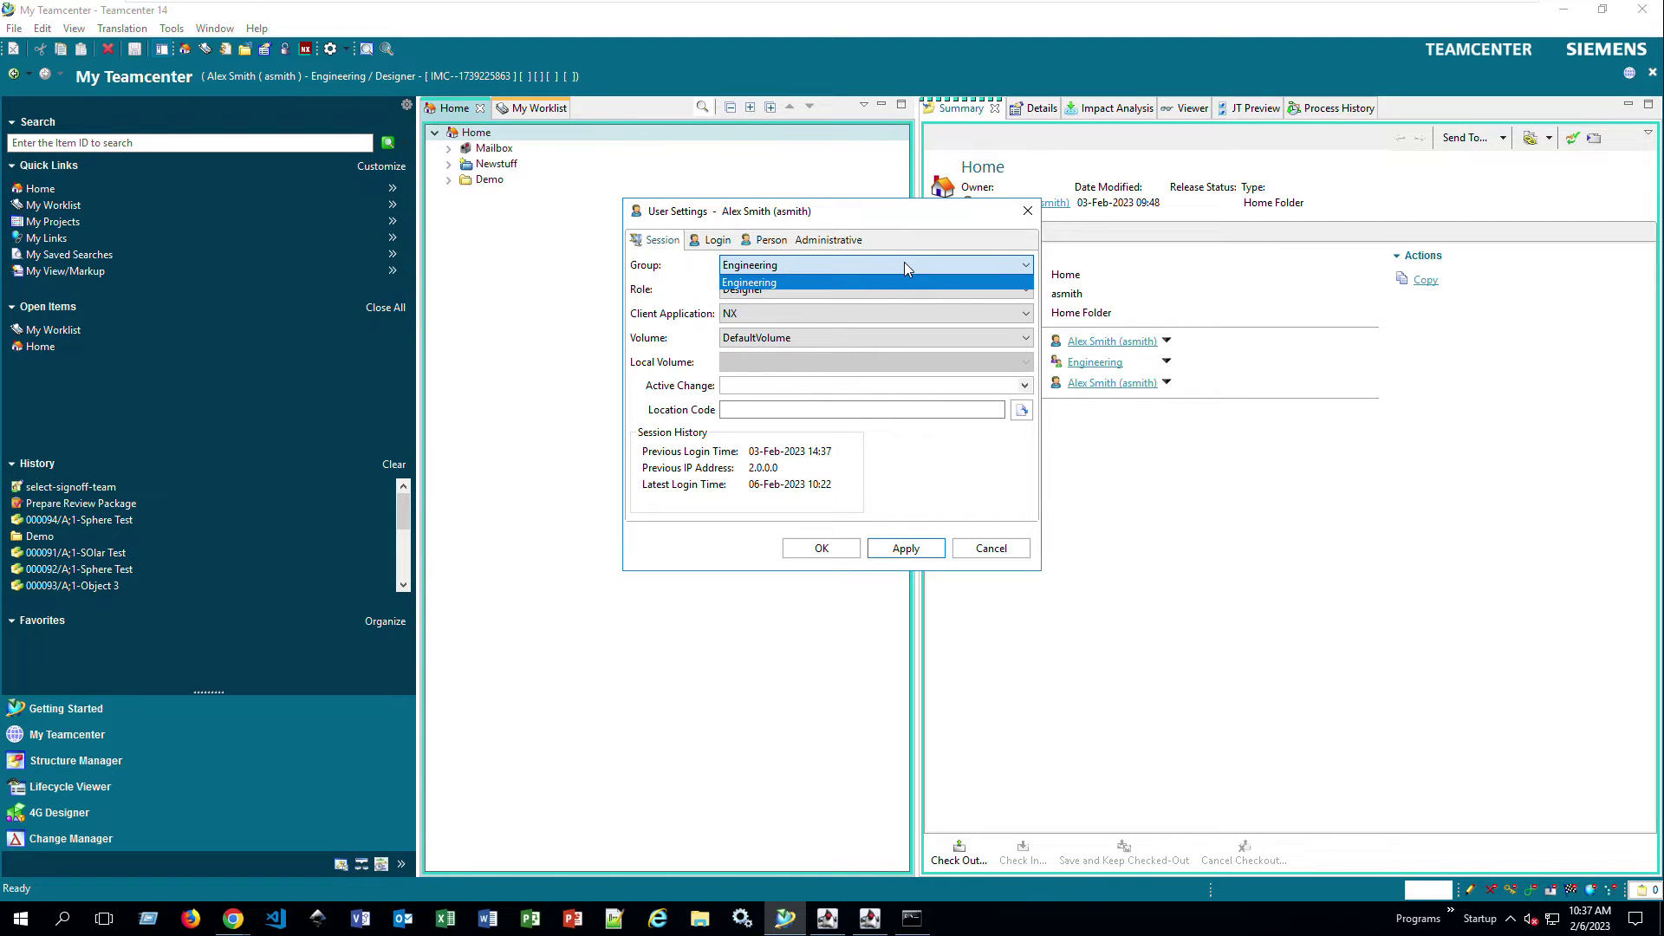
pyautogui.click(903, 266)
pyautogui.click(888, 289)
pyautogui.click(741, 289)
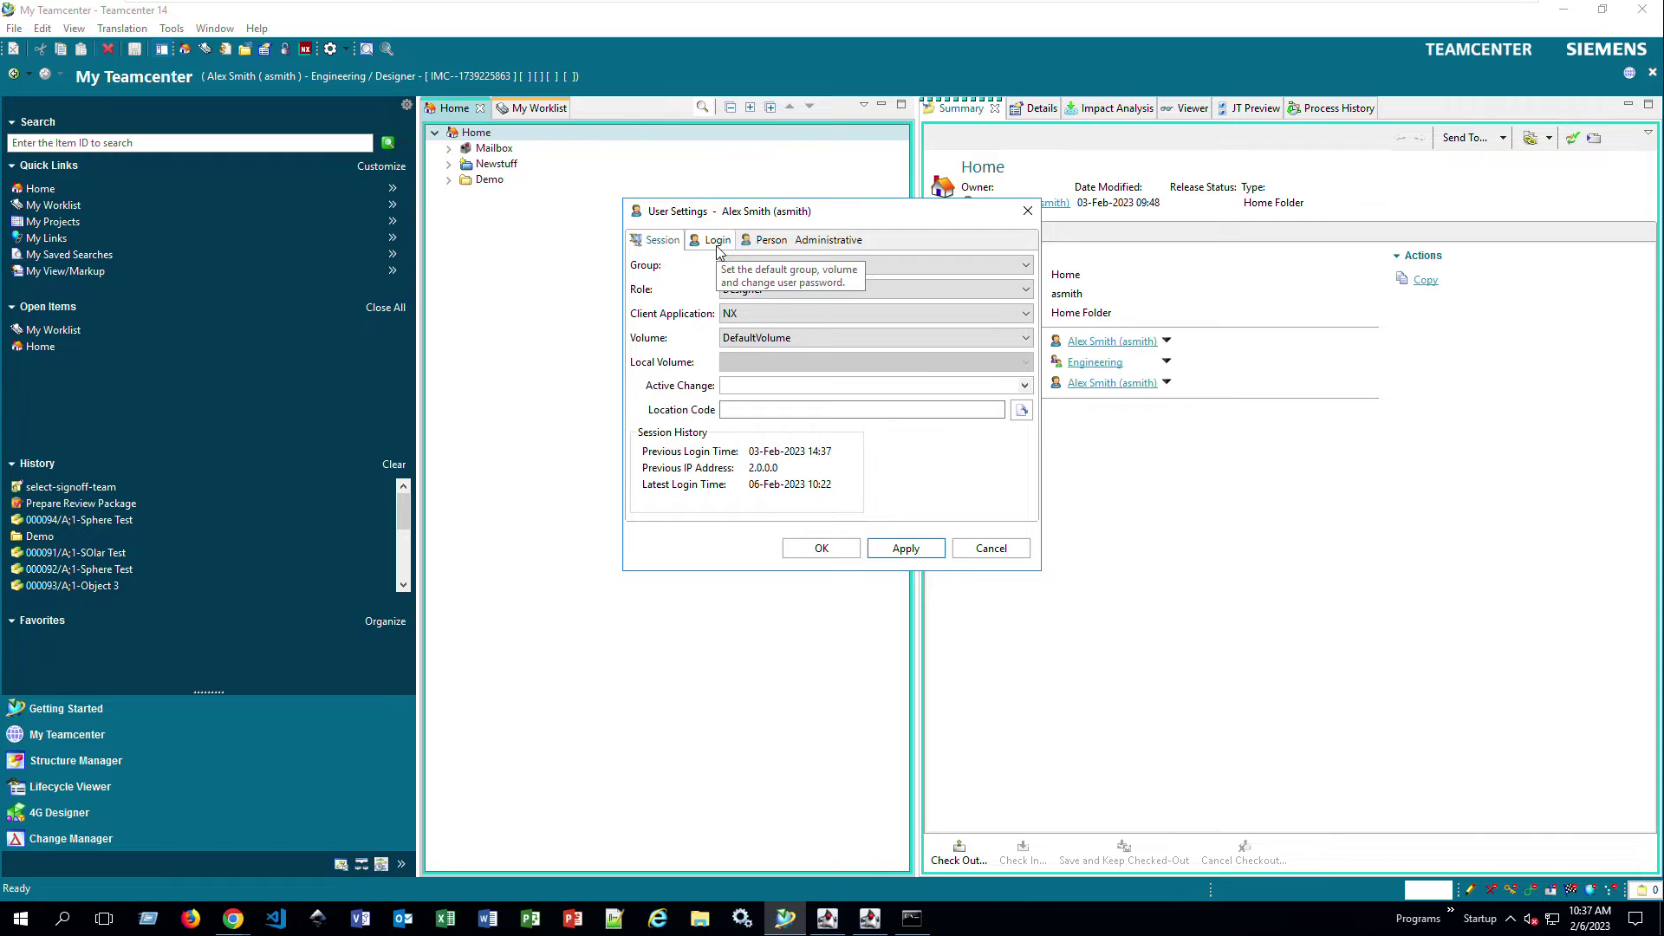
pyautogui.click(716, 241)
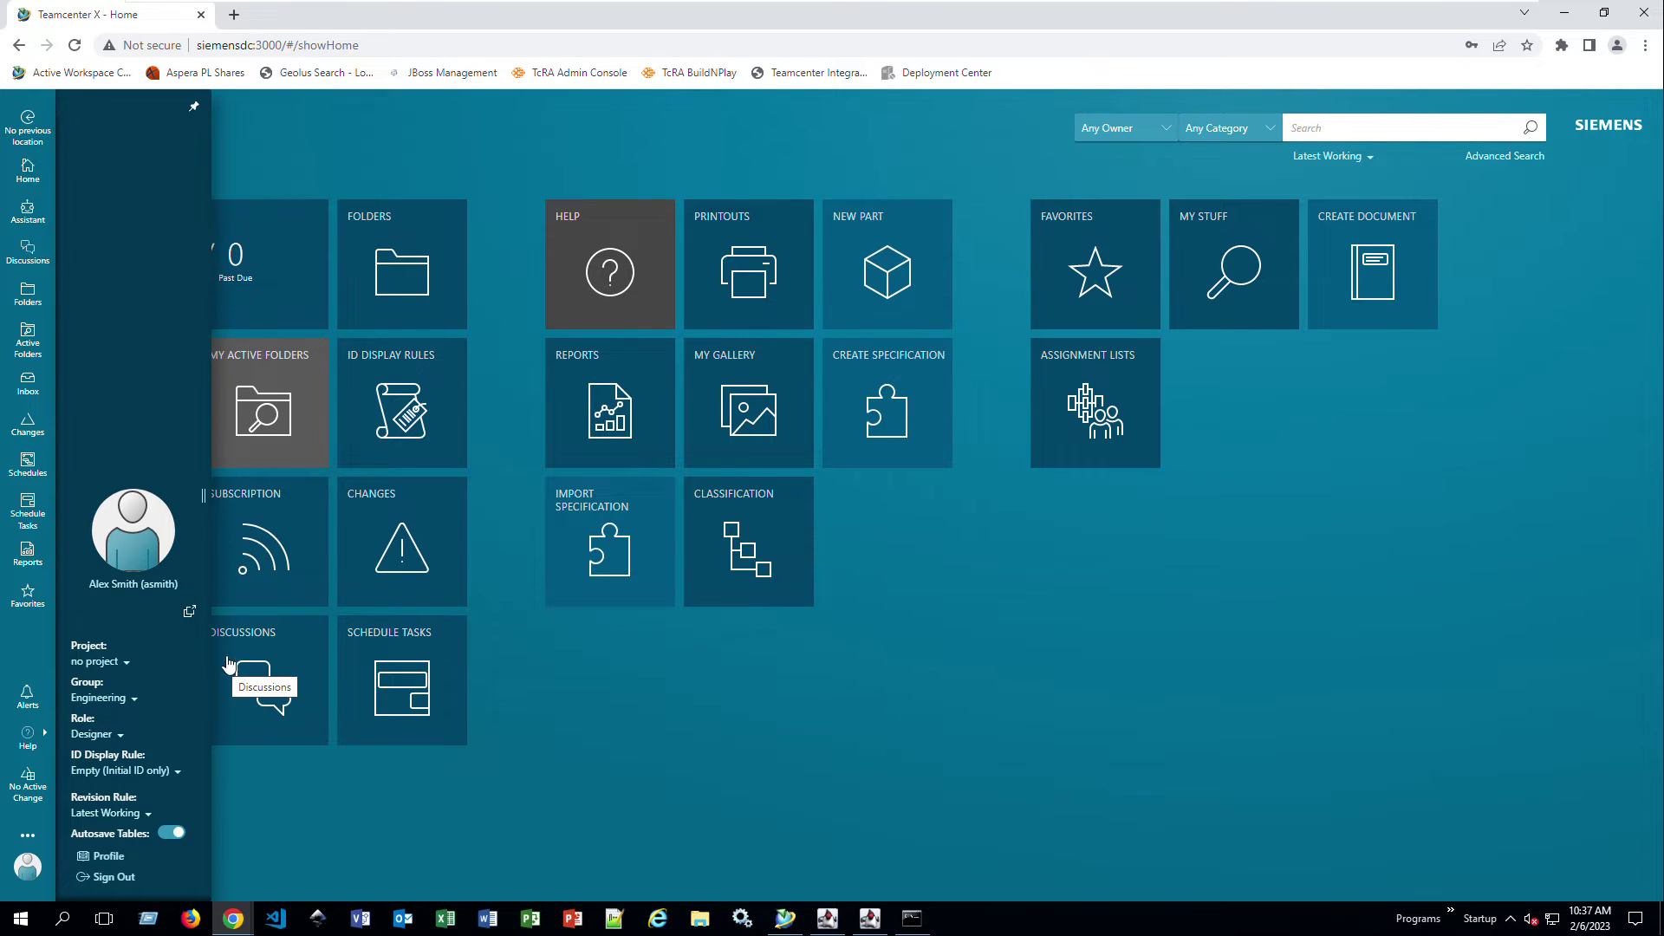
# Step: Back in Active Workspace, reopen the user profile panel, pin it beside the home page and unpin it again
pyautogui.click(518, 834)
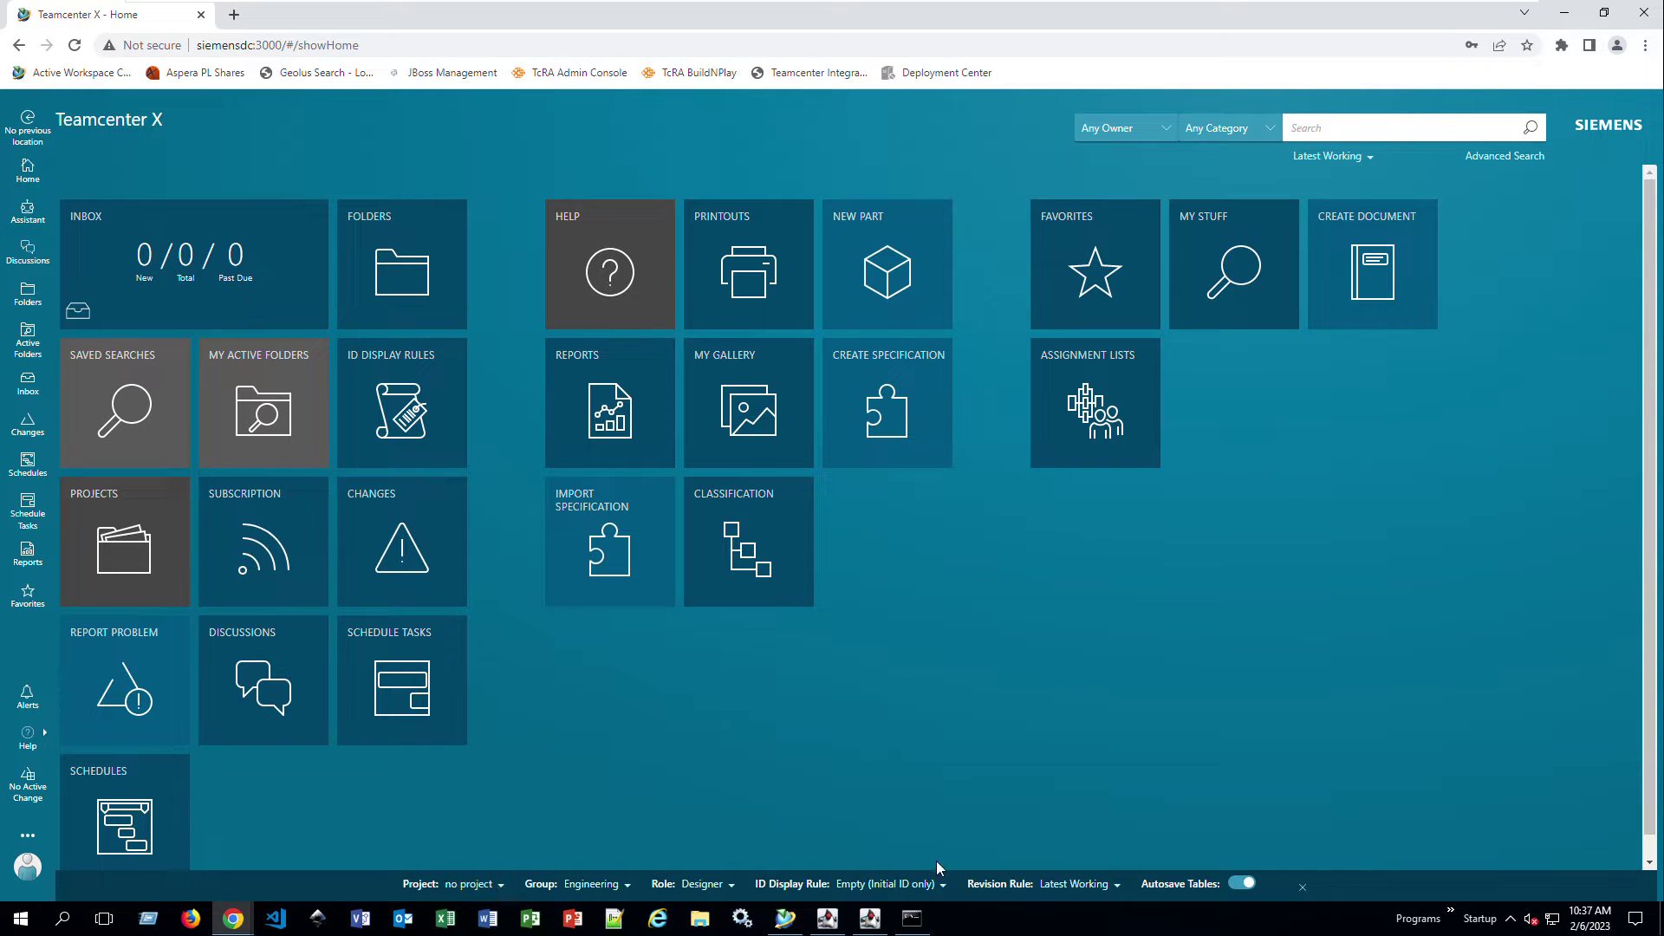
pyautogui.click(32, 878)
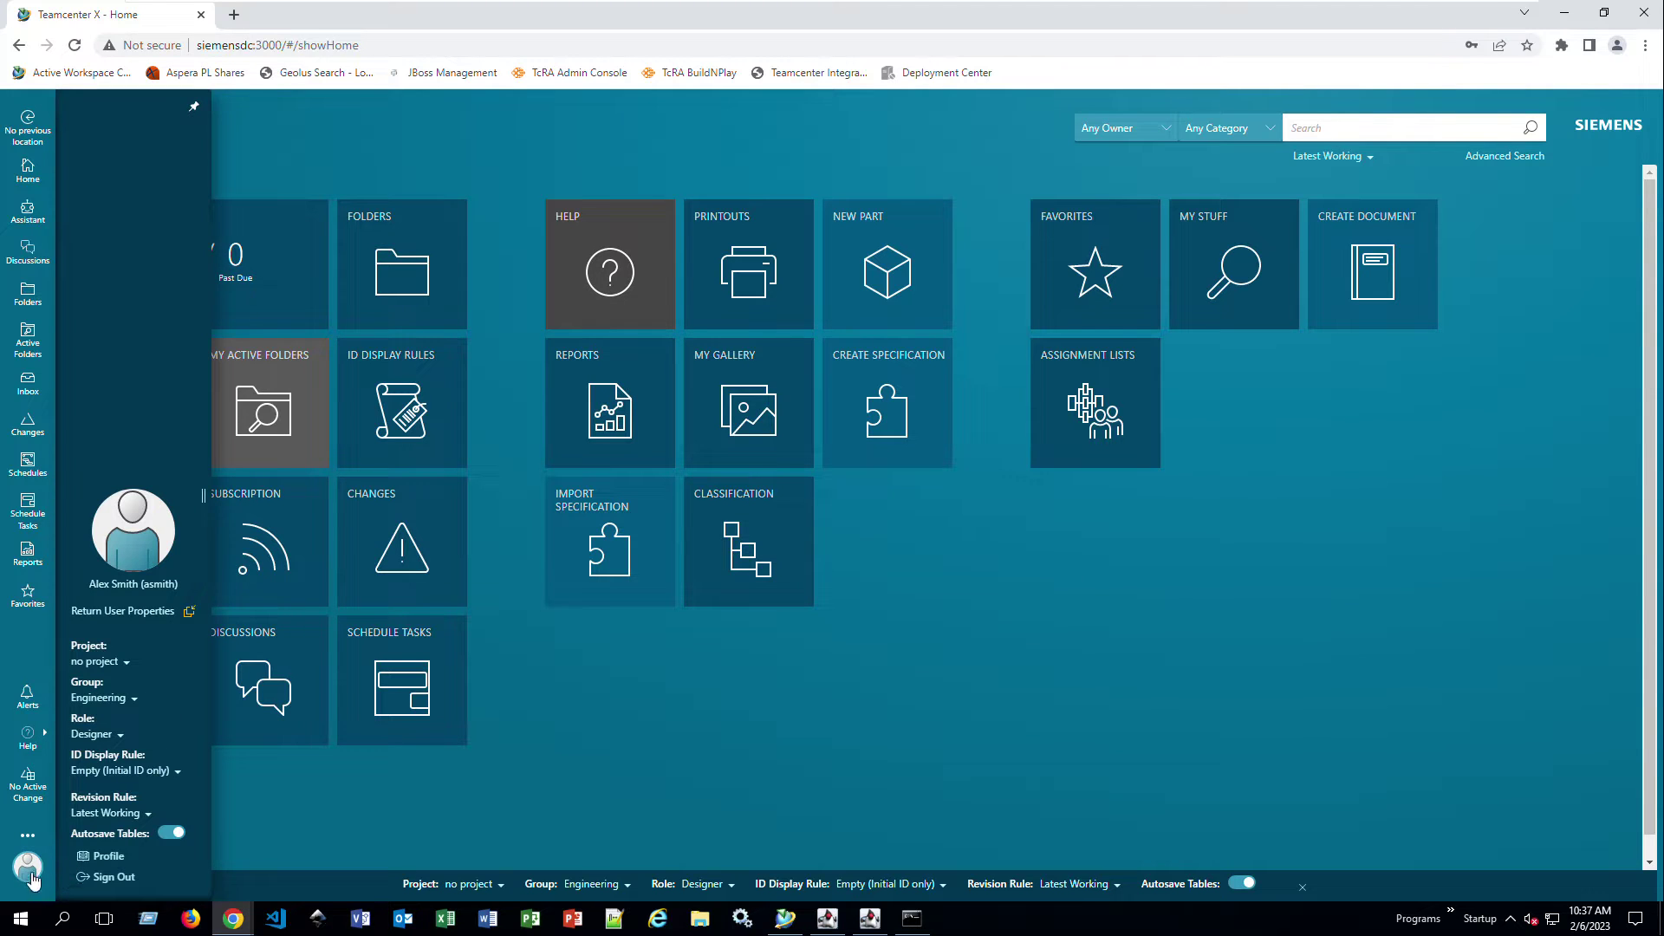
pyautogui.click(196, 110)
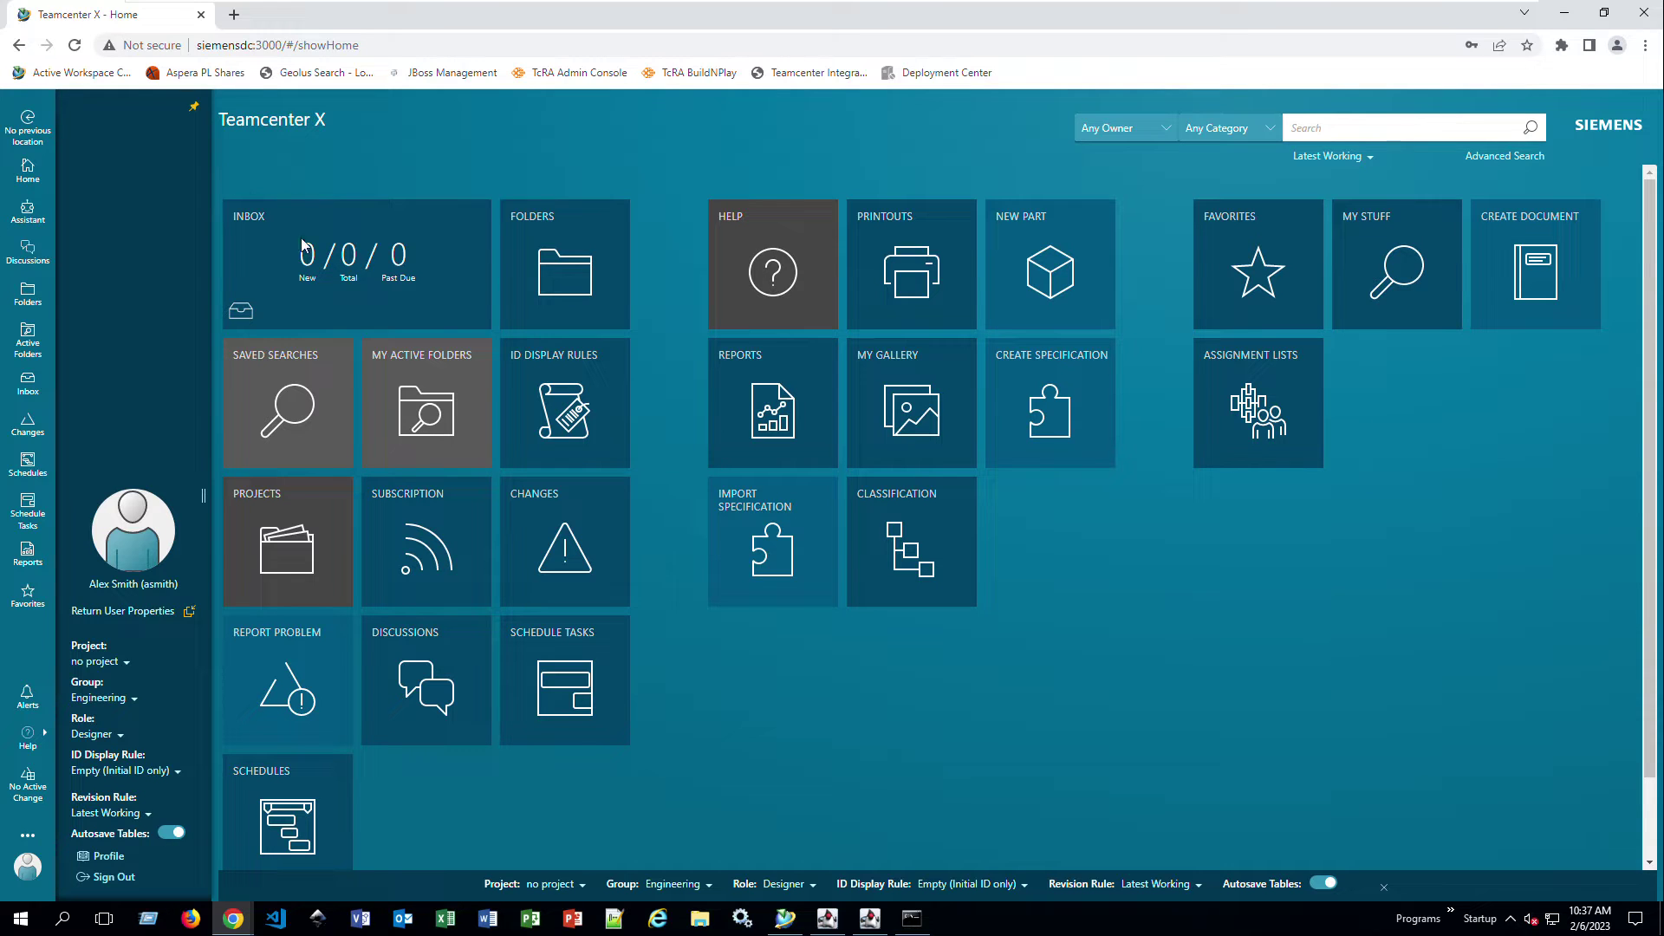
pyautogui.click(195, 108)
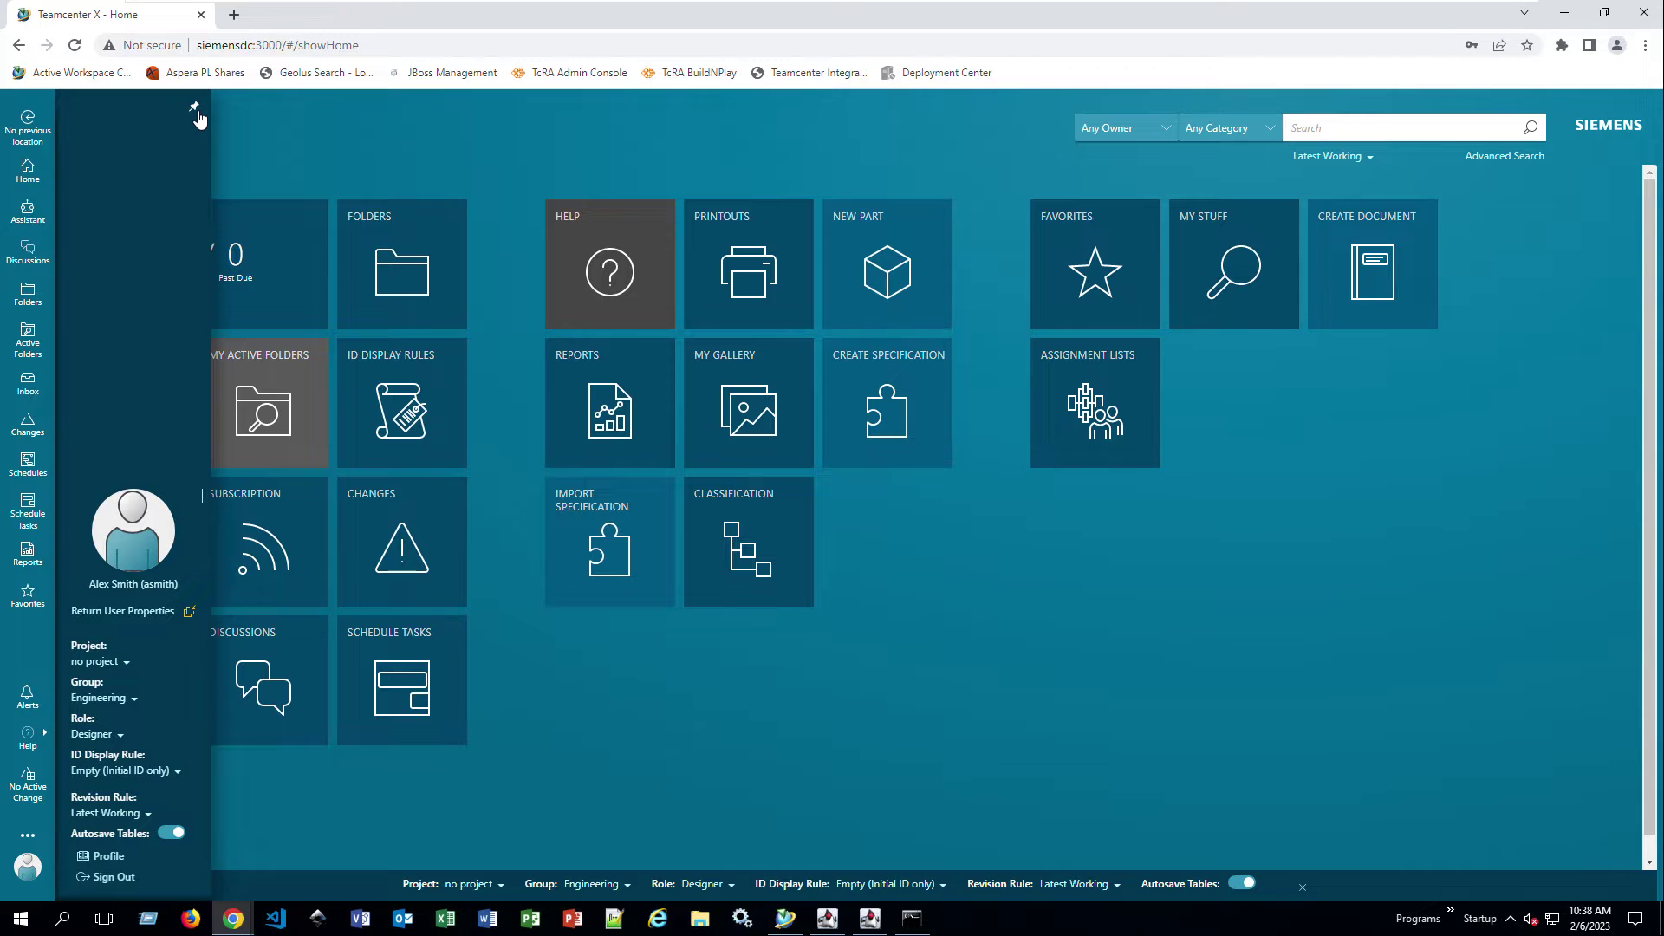
# Step: Open the user's profile page and inspect the Change Password form's fields, closing the form without entering anything
pyautogui.click(135, 590)
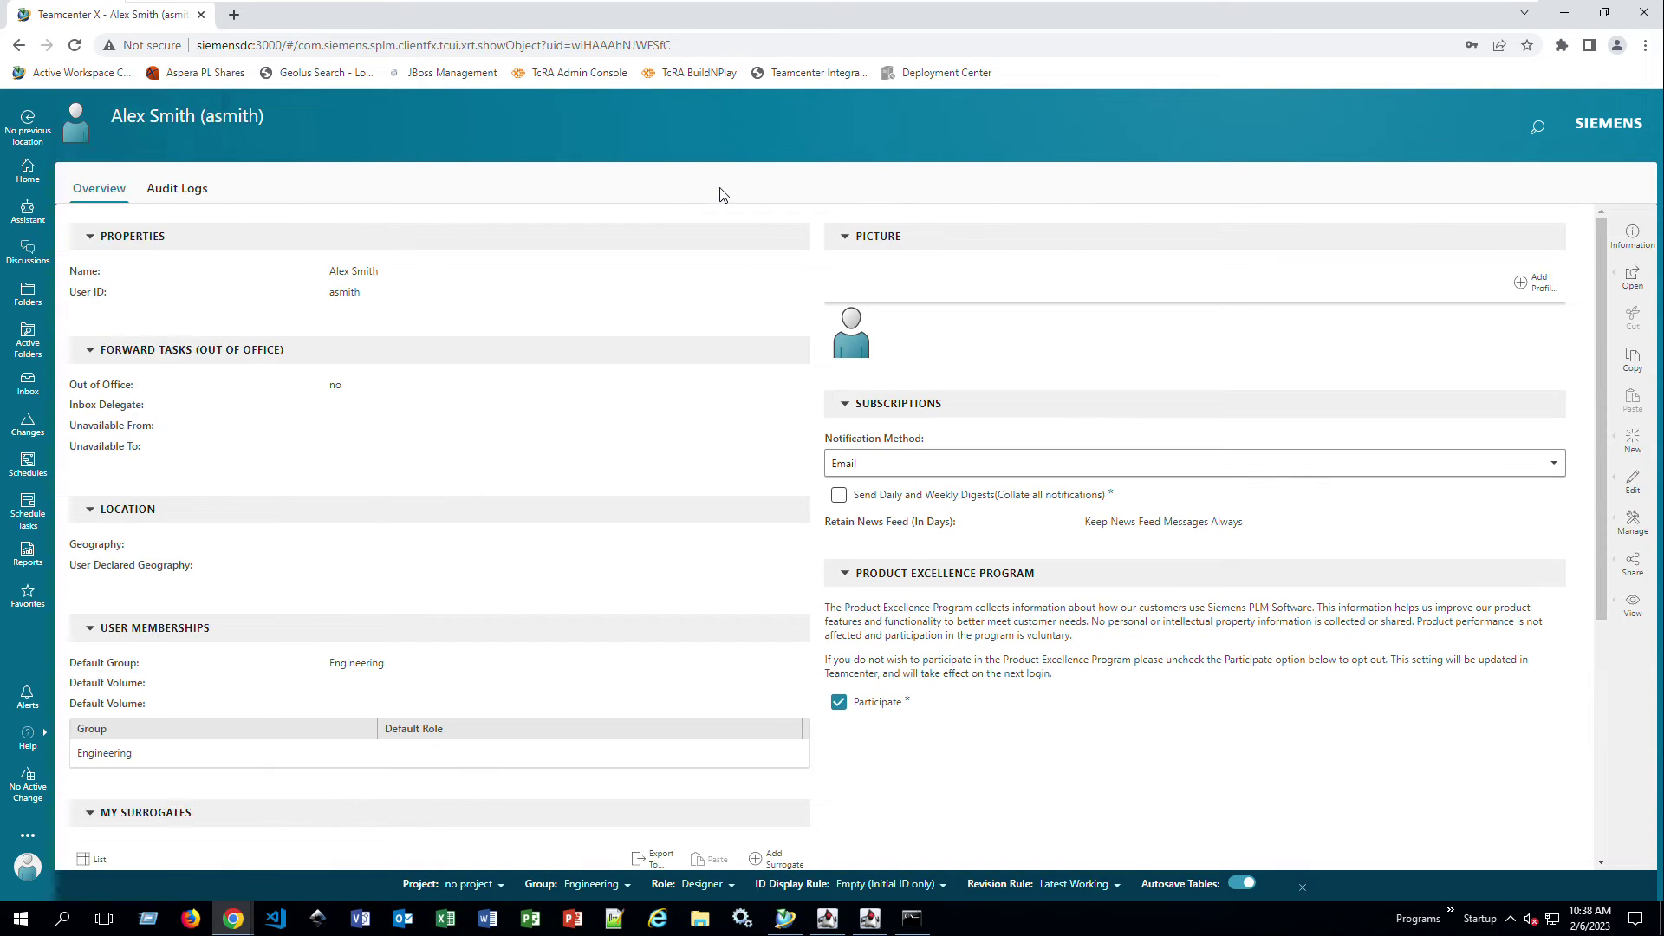
pyautogui.click(1555, 287)
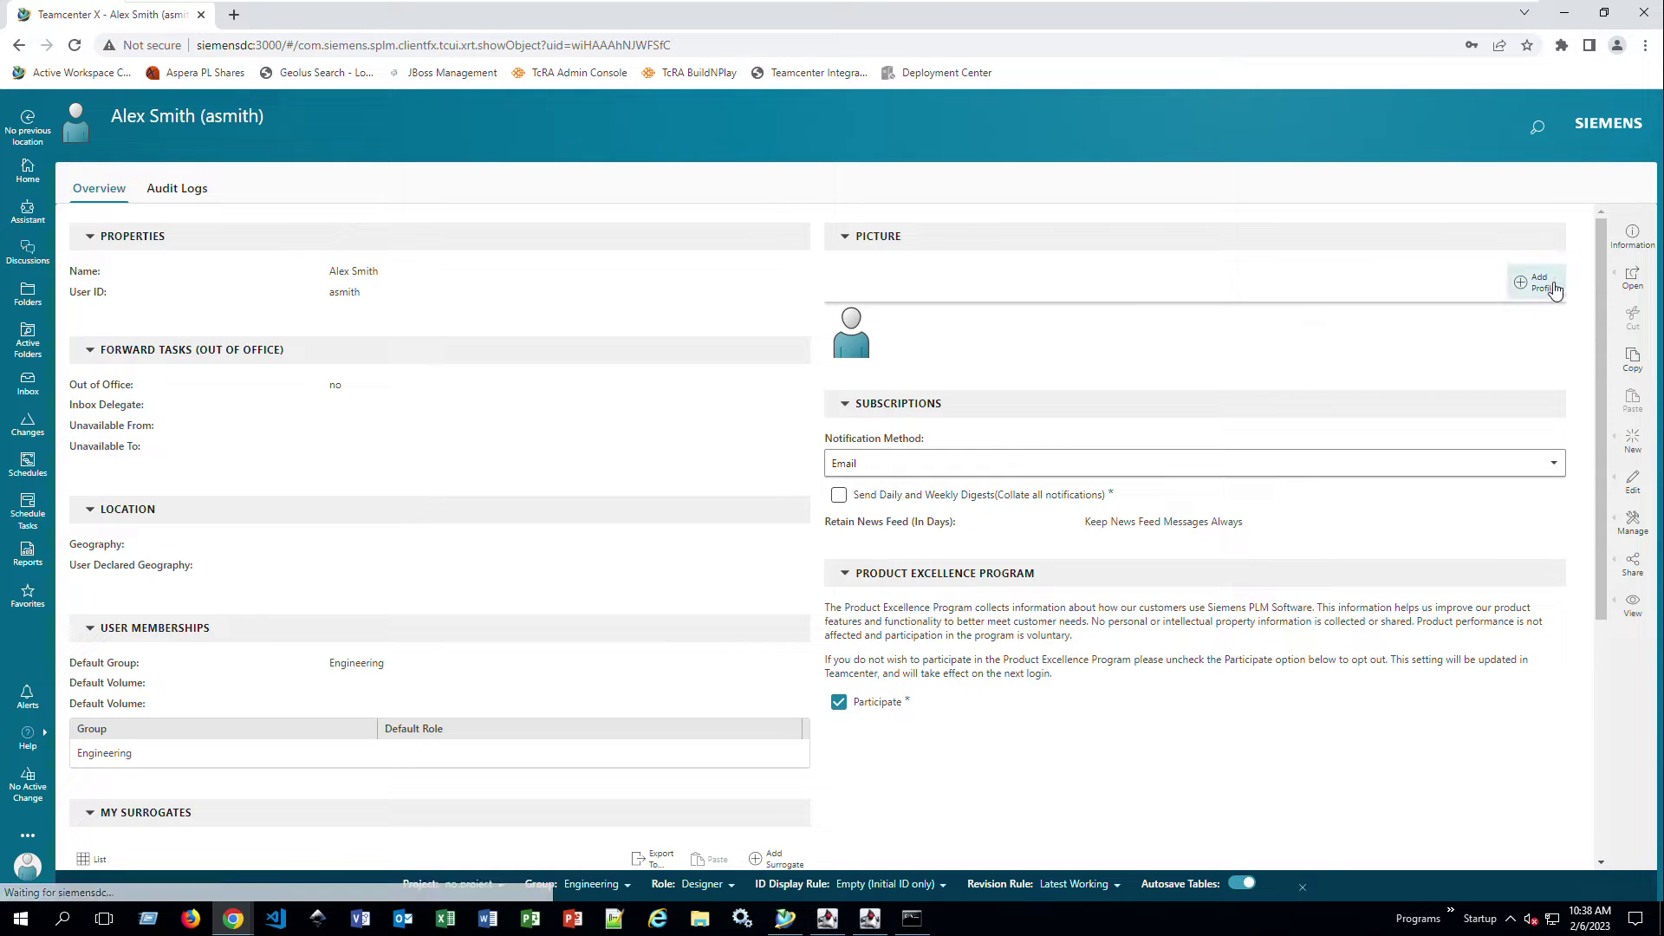
pyautogui.click(1623, 534)
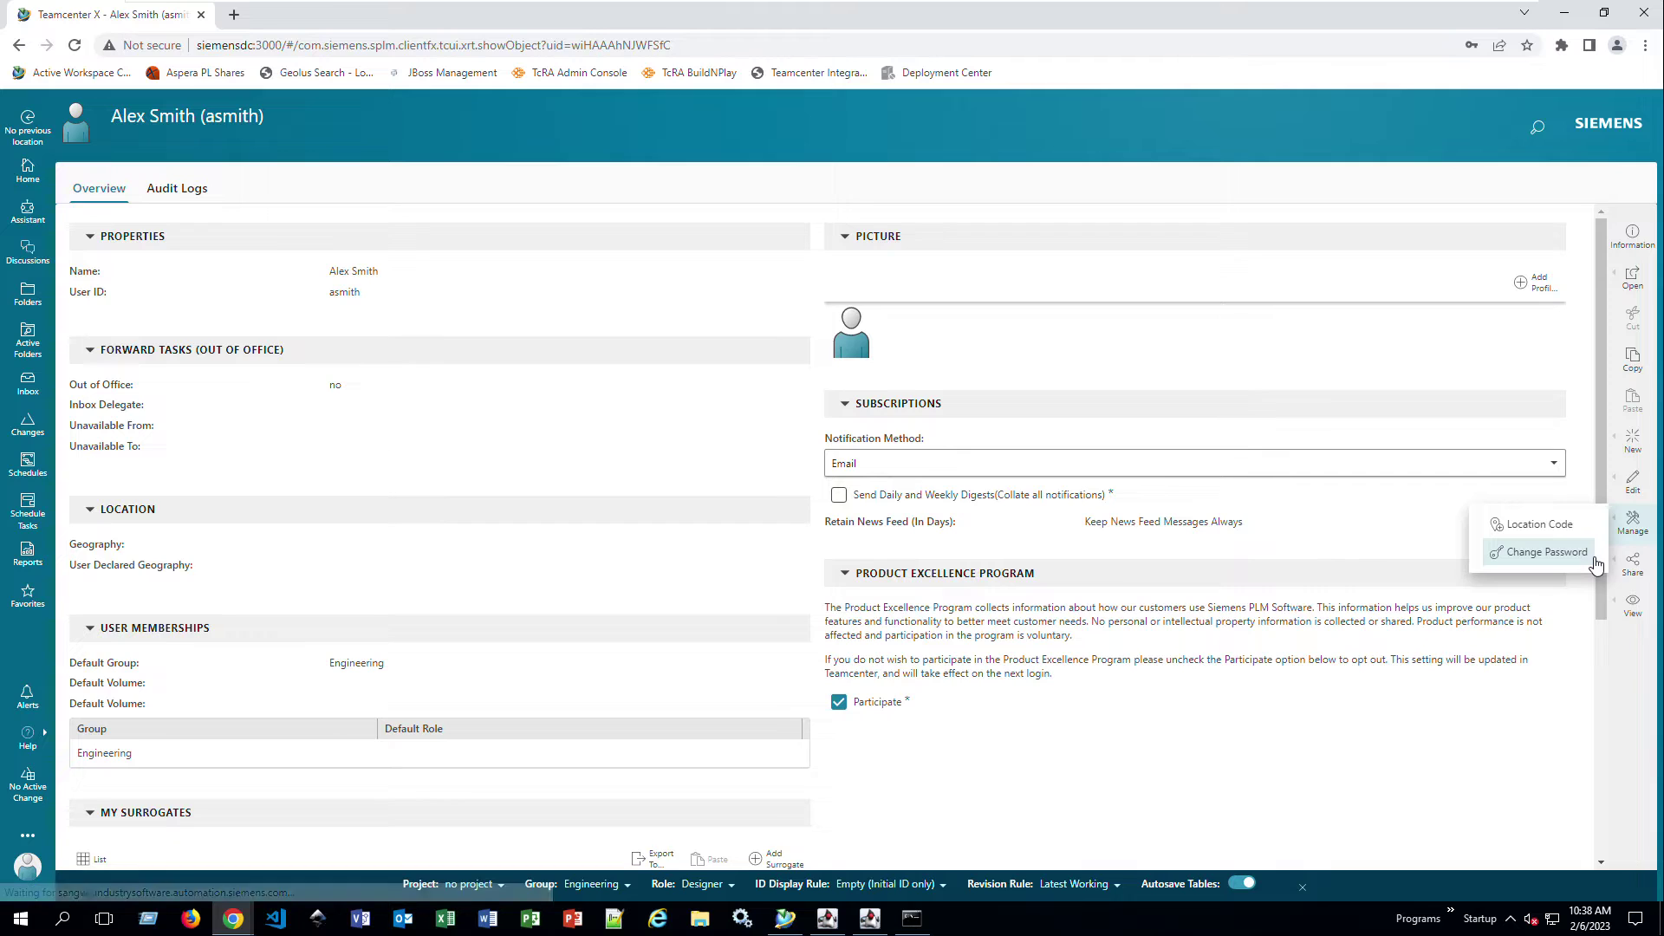
pyautogui.click(1547, 553)
pyautogui.click(1449, 302)
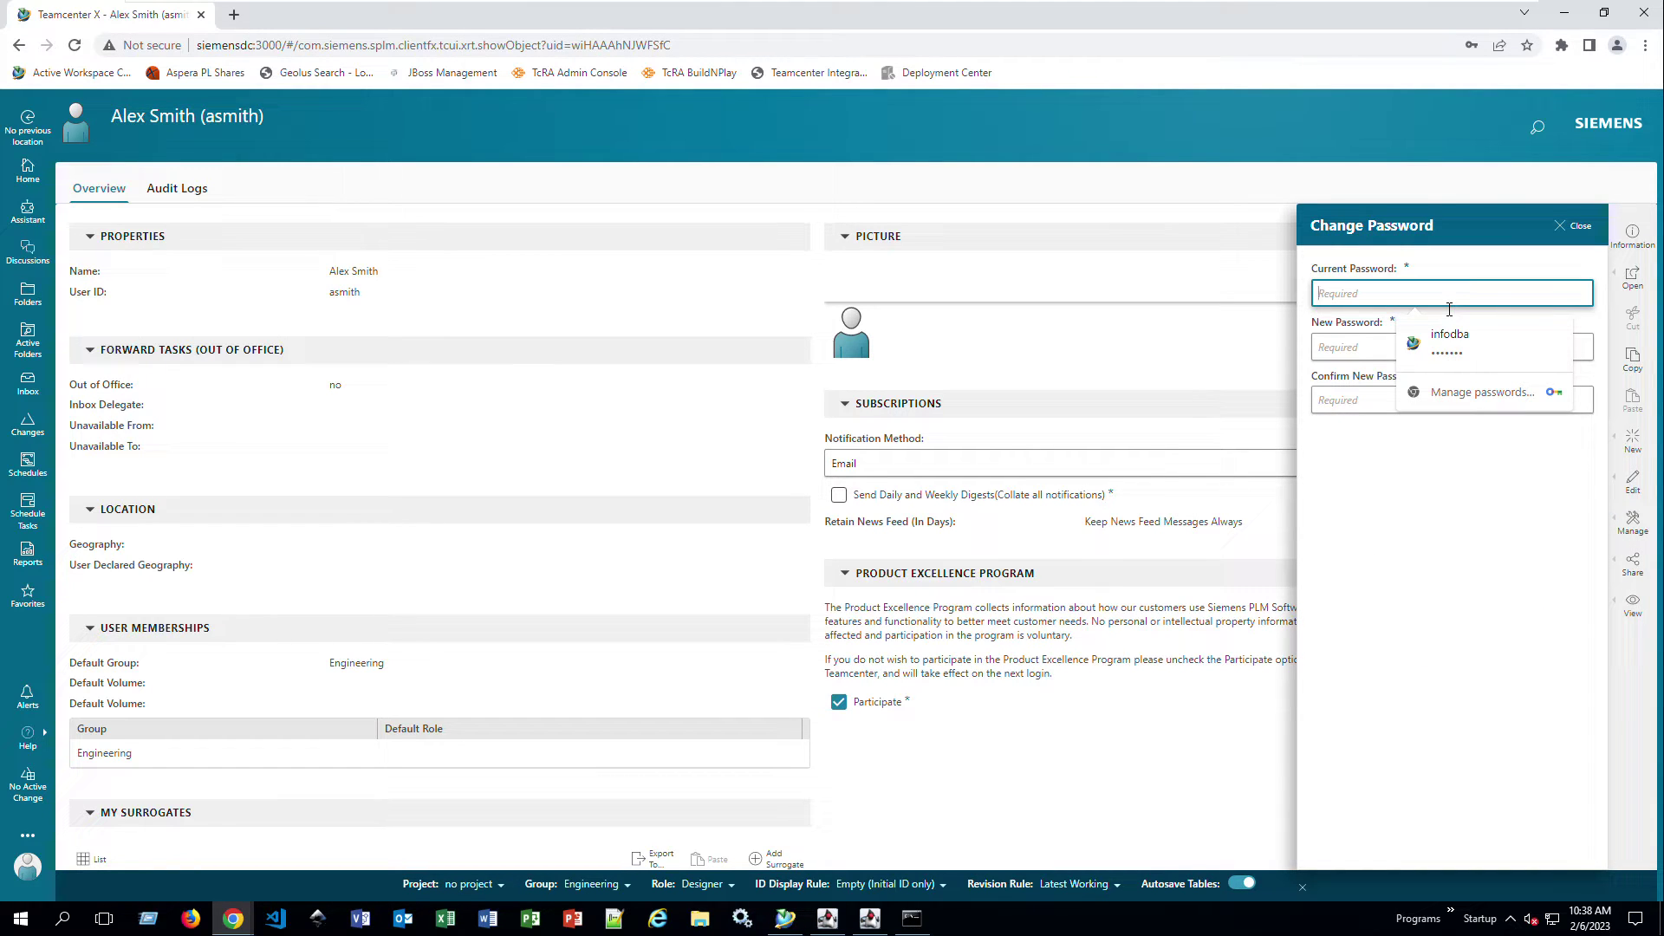
pyautogui.click(1345, 361)
pyautogui.click(1355, 407)
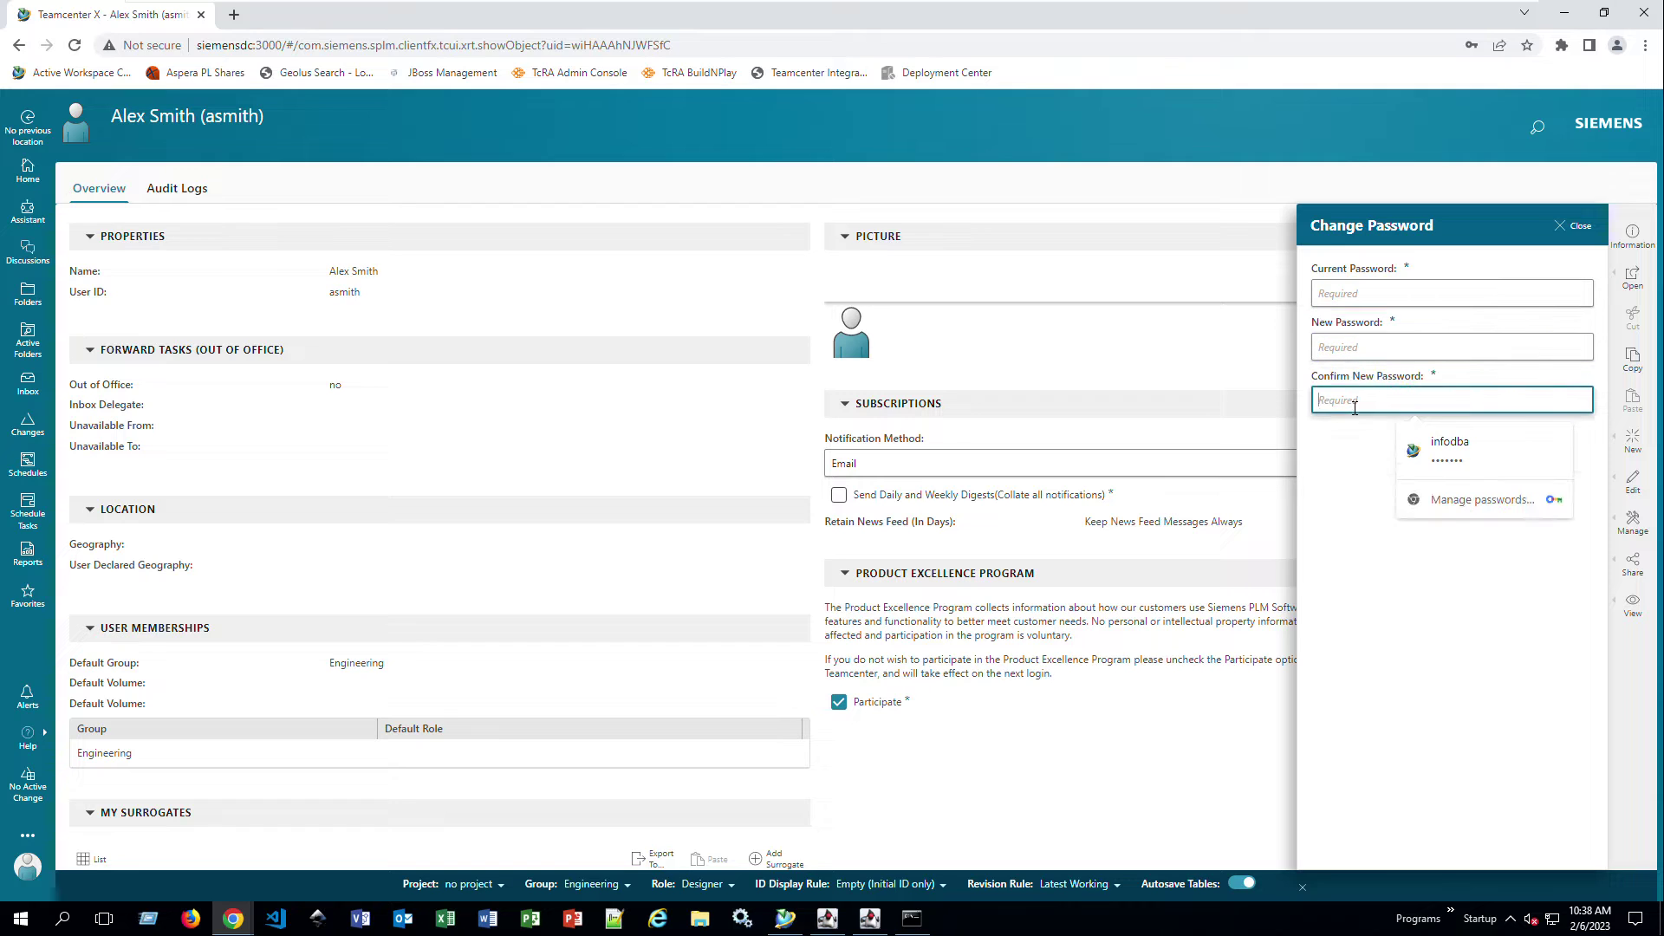
pyautogui.press('Escape')
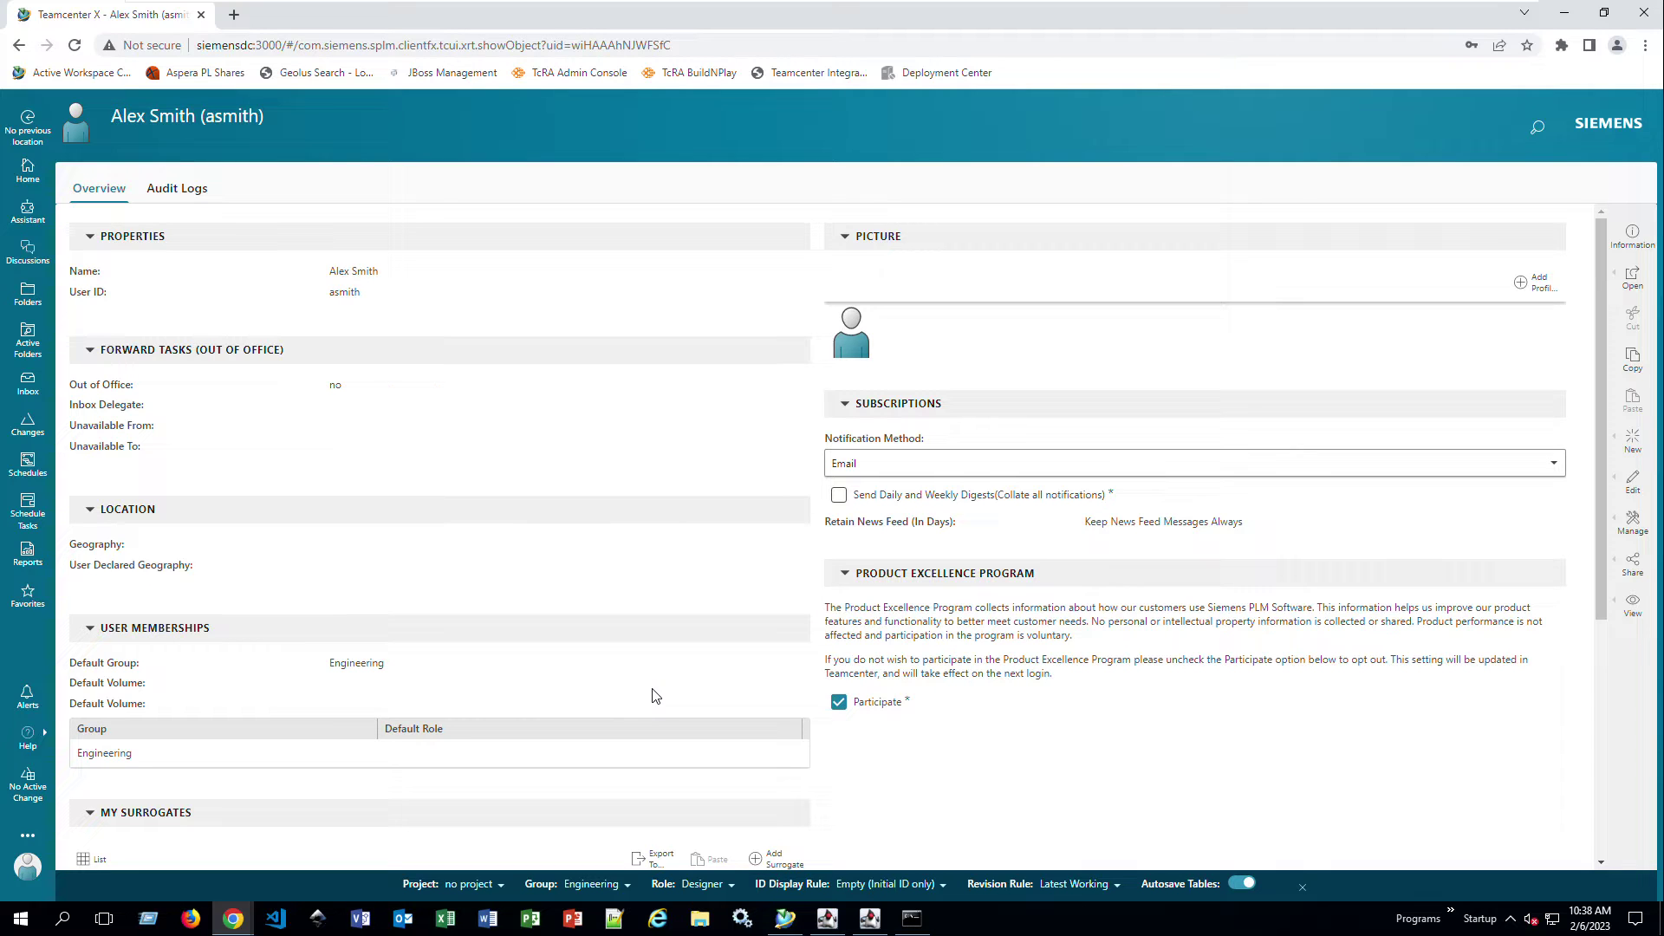
# Step: Start editing the user profile, inspect the User Declared Geography and Notification Method choices, and cancel the edits
pyautogui.click(1626, 490)
pyautogui.click(1589, 490)
pyautogui.click(807, 607)
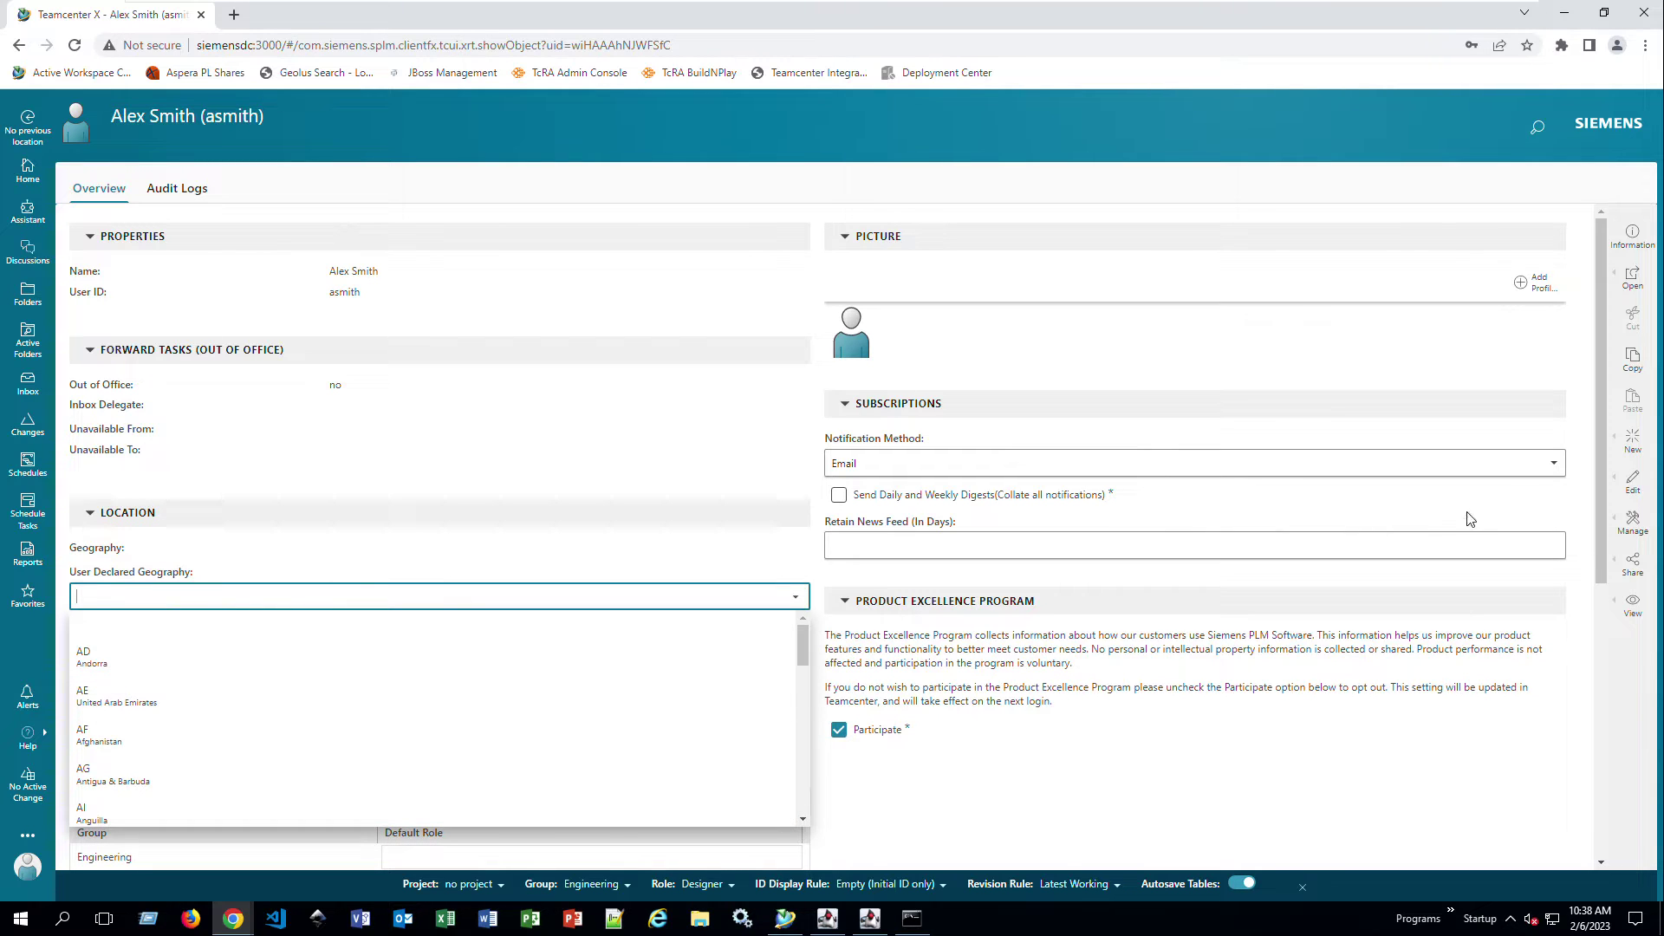
pyautogui.click(1566, 467)
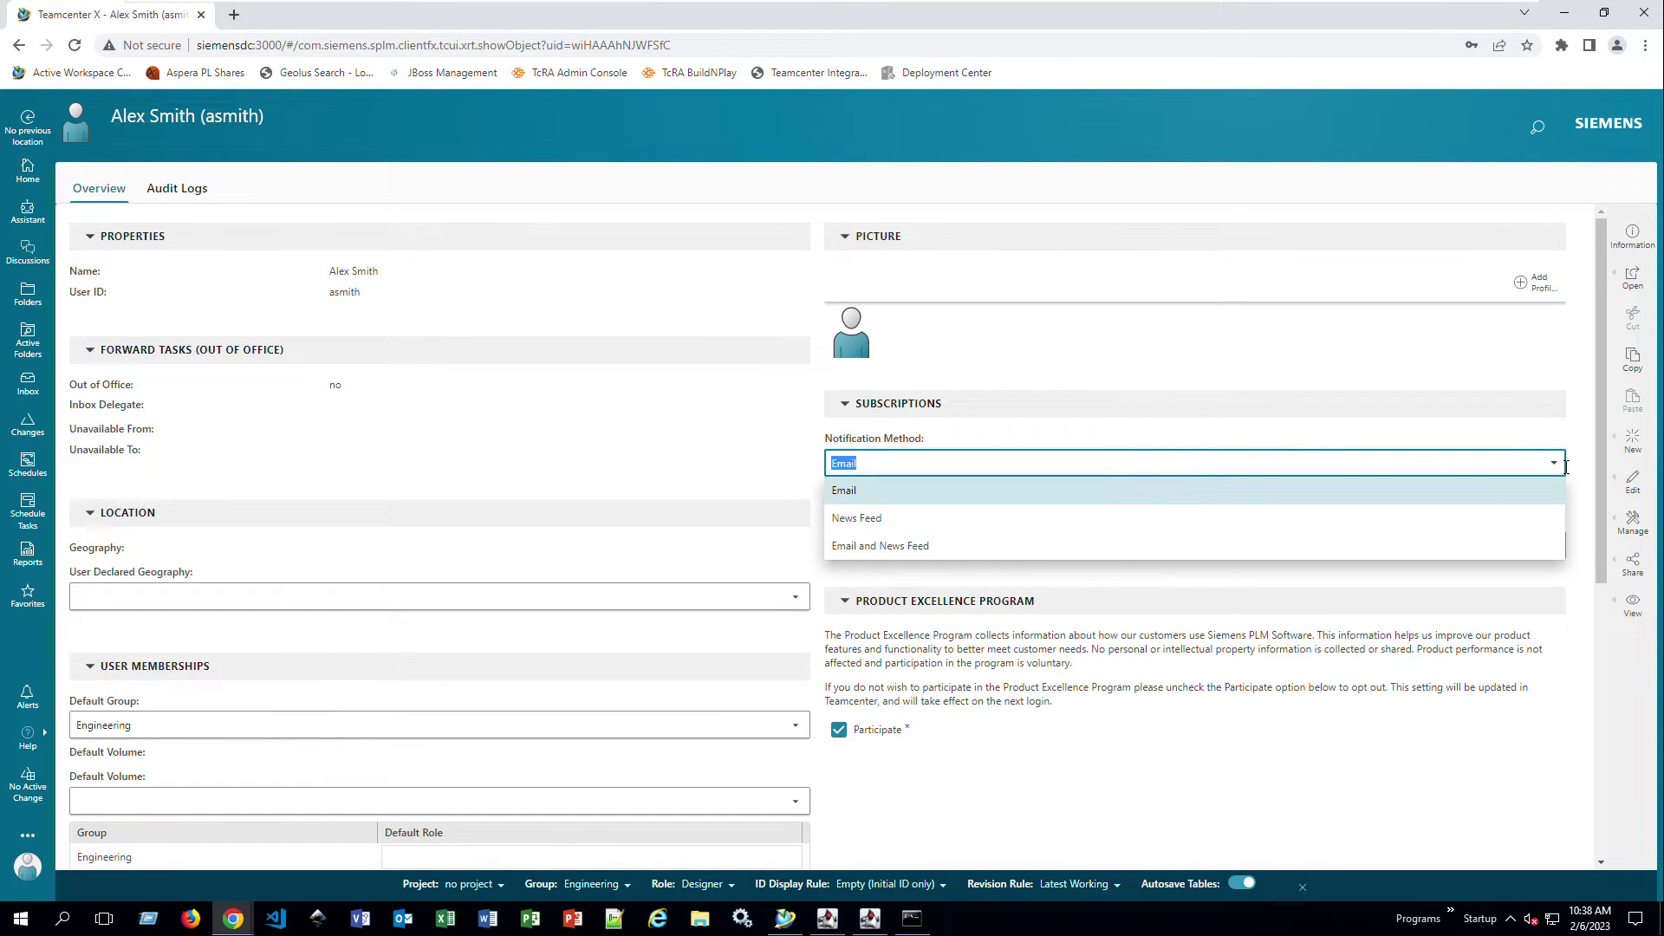
pyautogui.click(1630, 479)
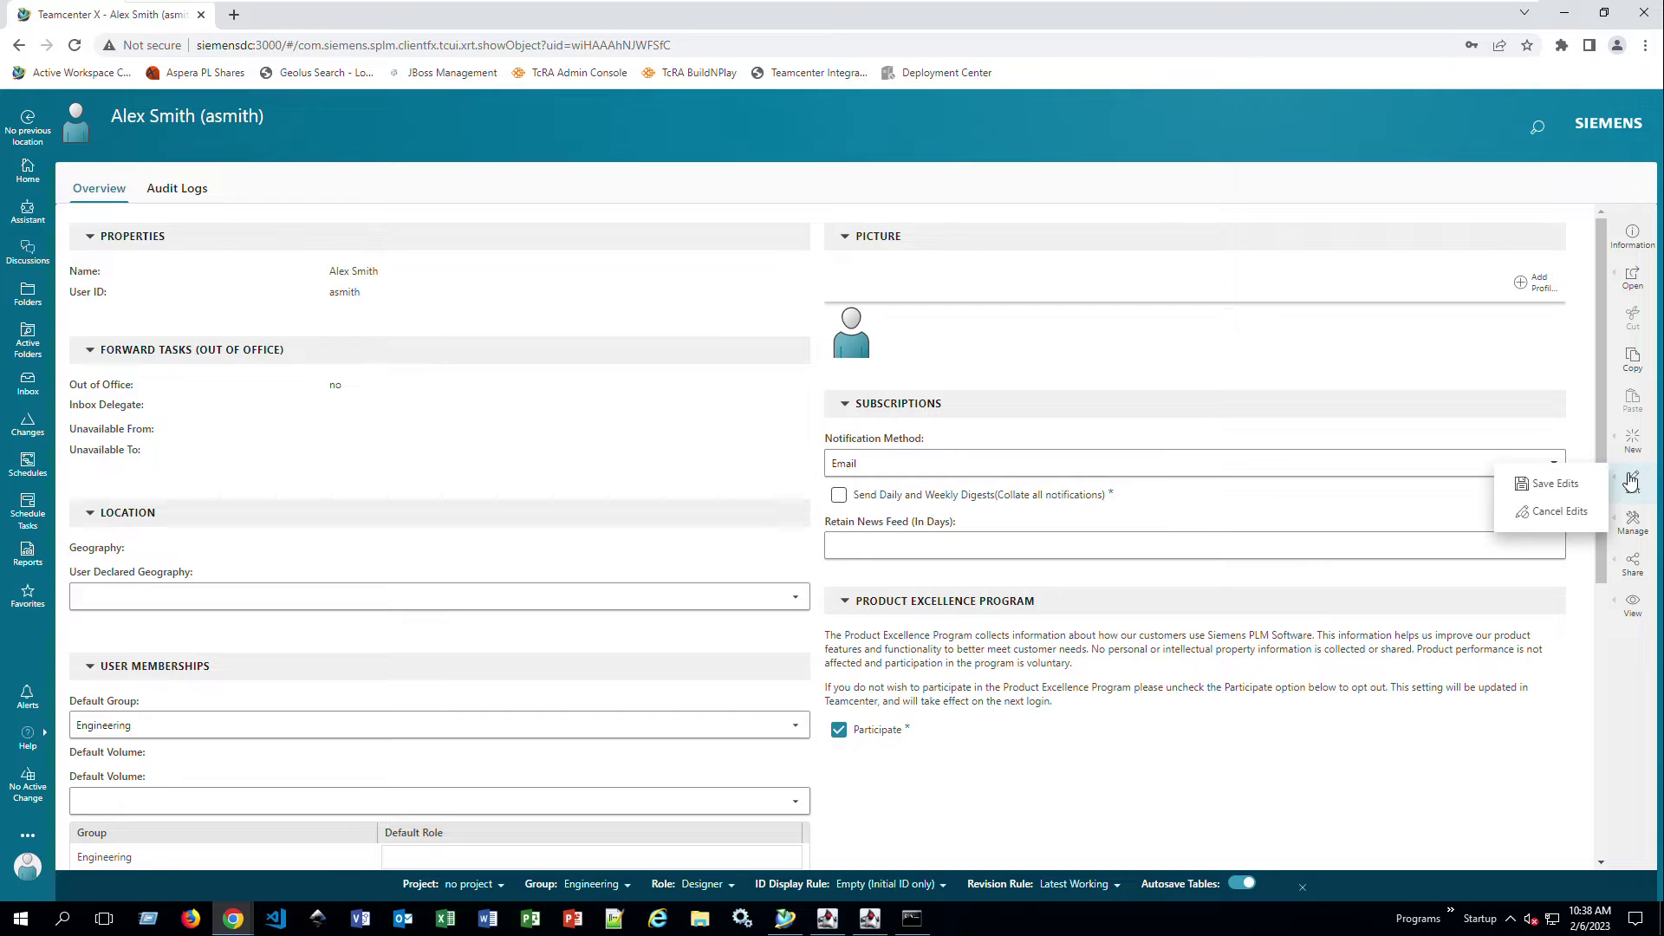
pyautogui.click(1585, 519)
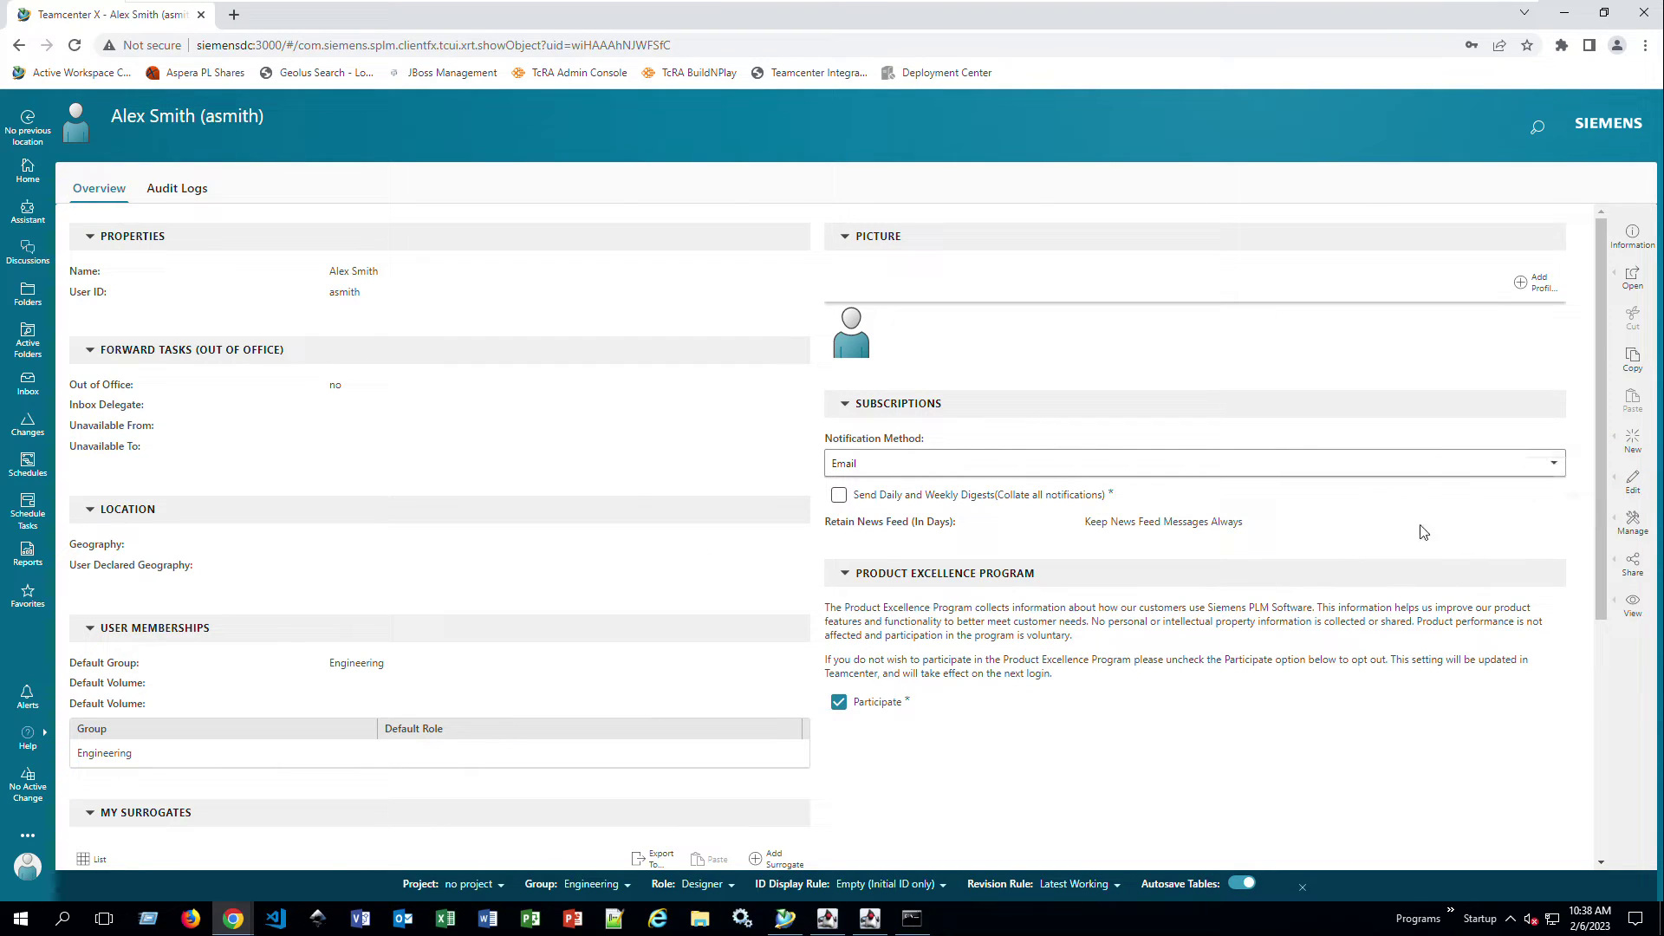
# Step: Return to the home page, browse through the Home folder to its Demo folder, and open item revision 000094 Sphere Test
pyautogui.click(45, 178)
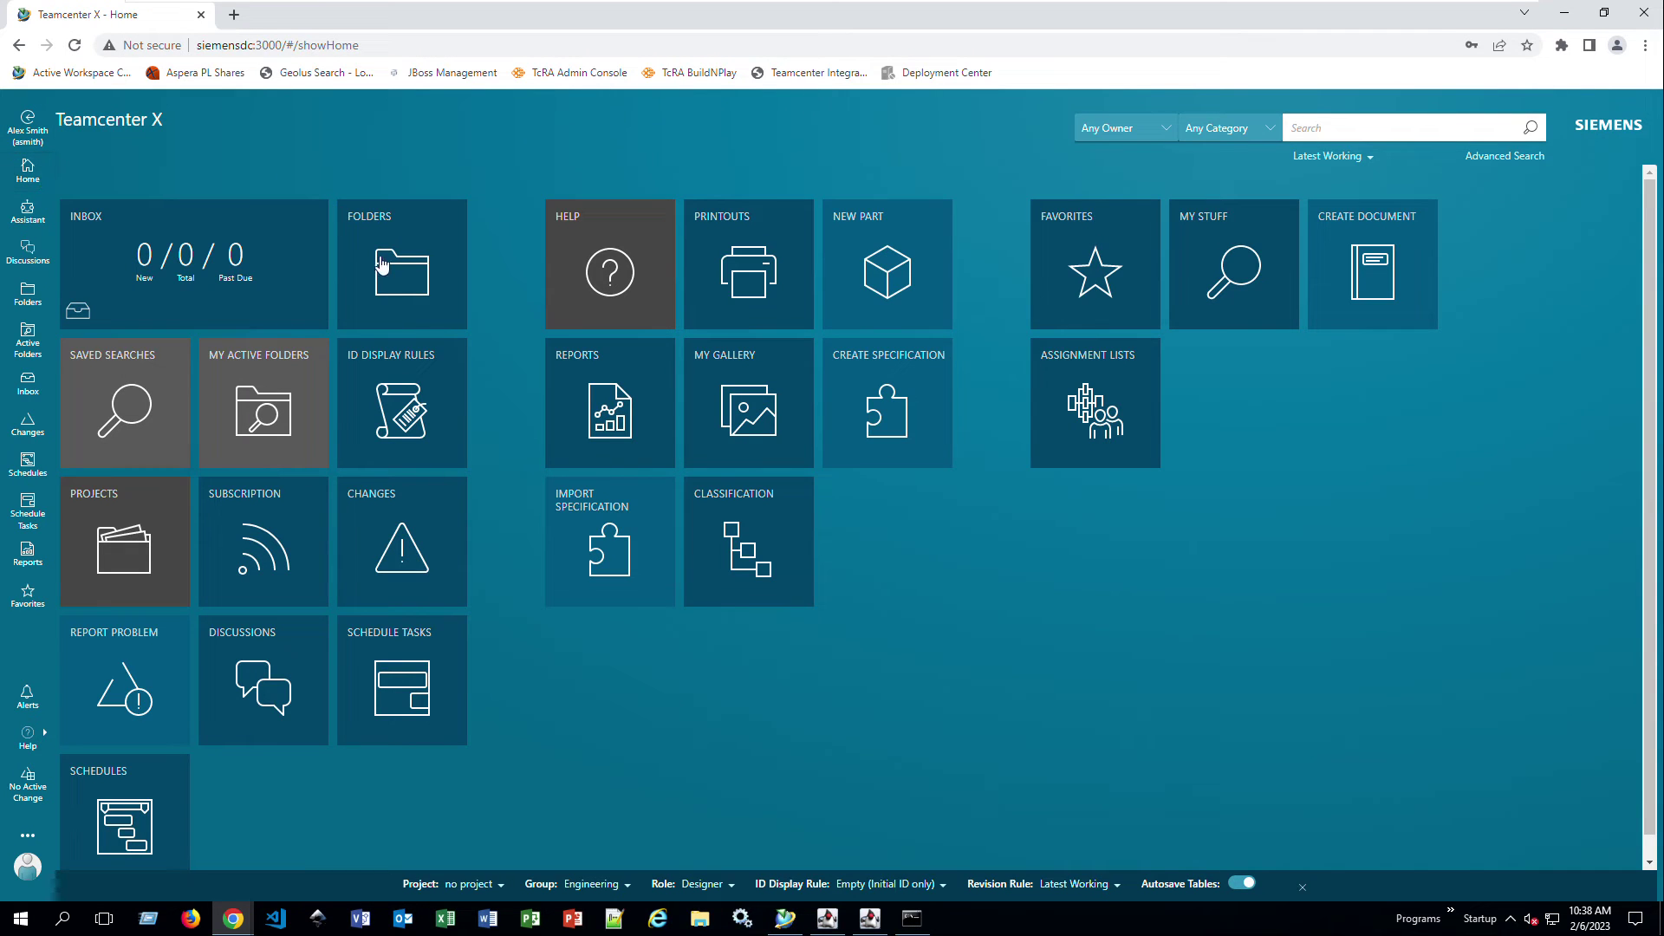
pyautogui.click(345, 212)
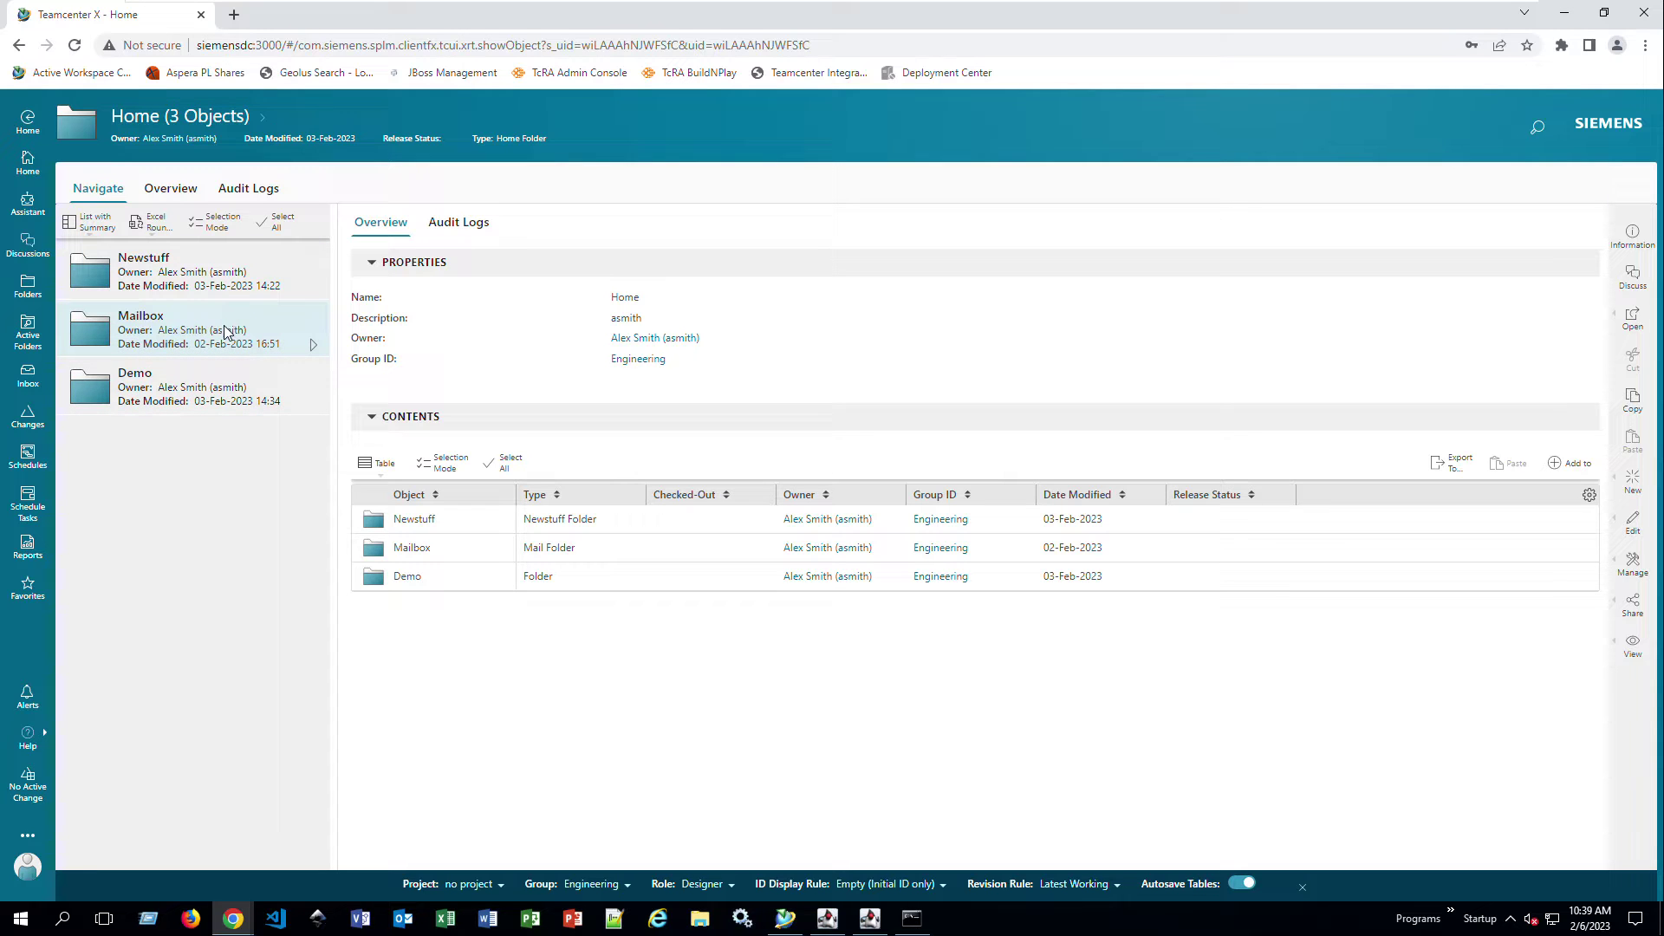
pyautogui.click(315, 405)
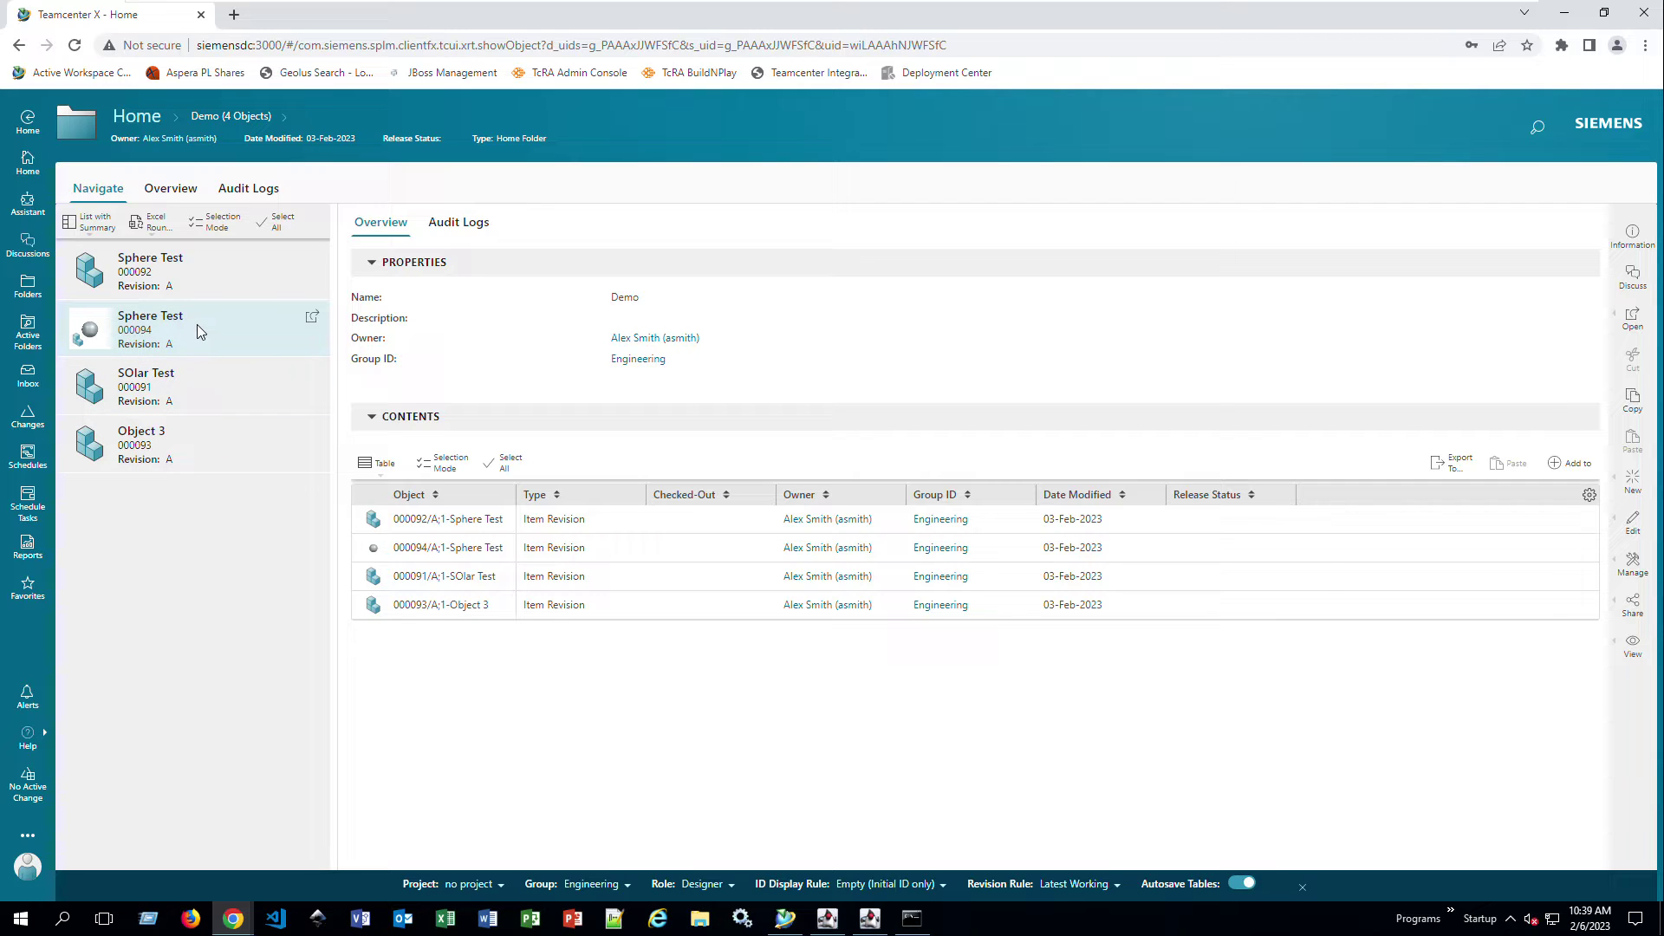
pyautogui.click(314, 319)
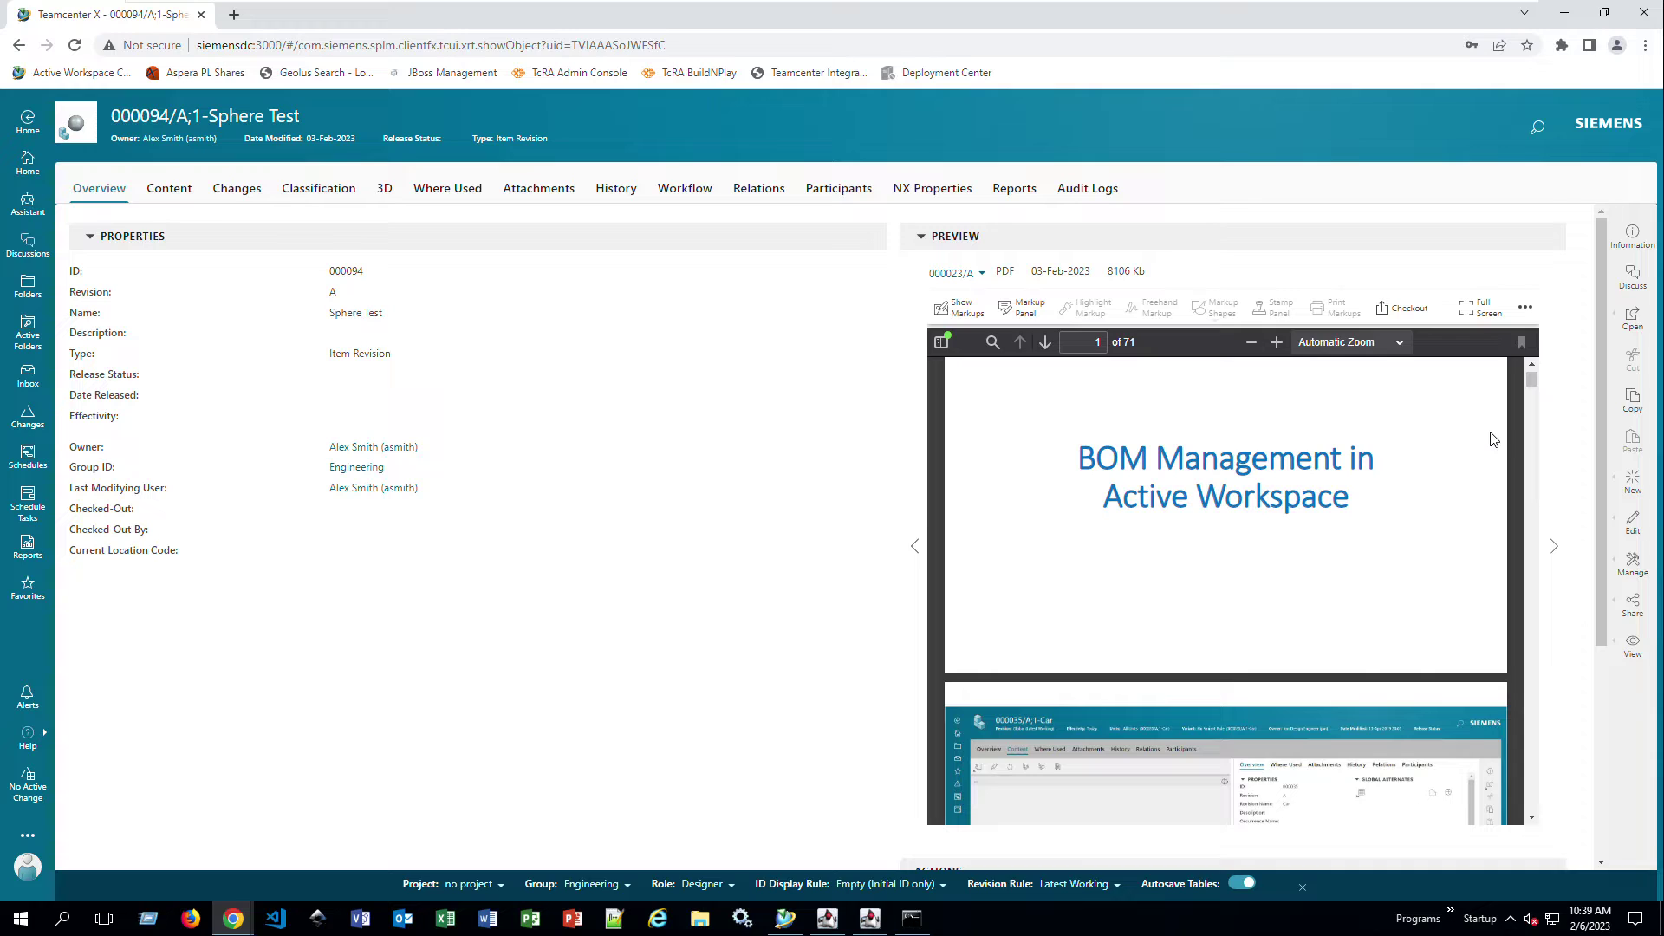
# Step: Show the markups on the previewed PDF, inspect the APPROVED stamp, and delete it from page 1
pyautogui.click(970, 309)
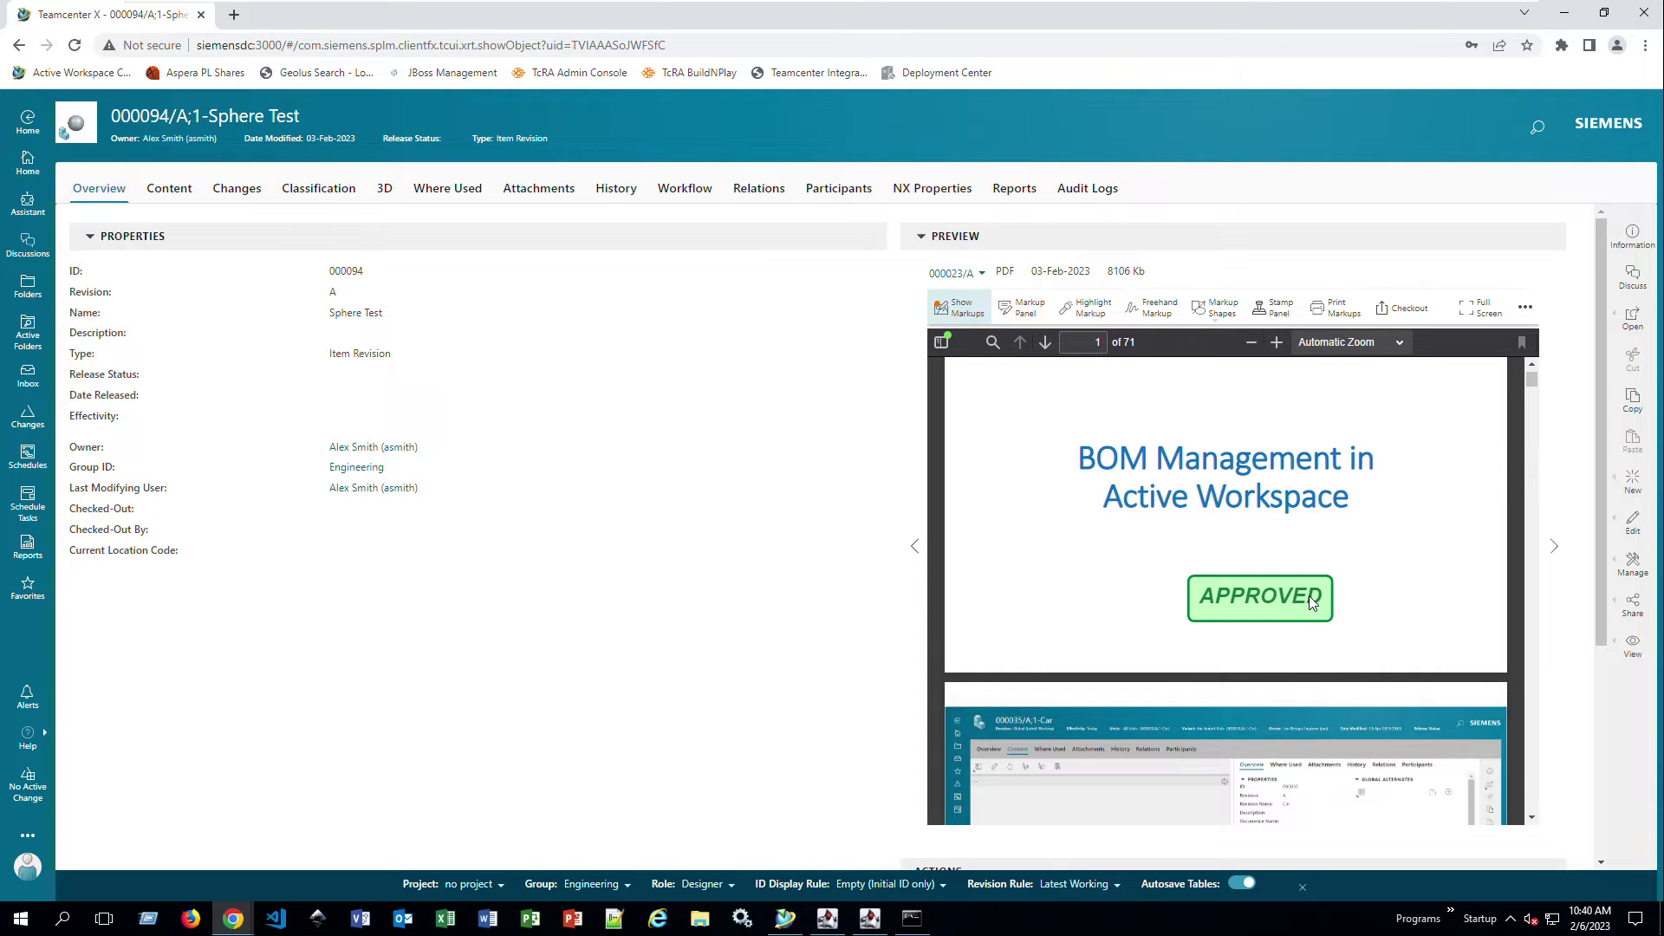
pyautogui.moveTo(1307, 602)
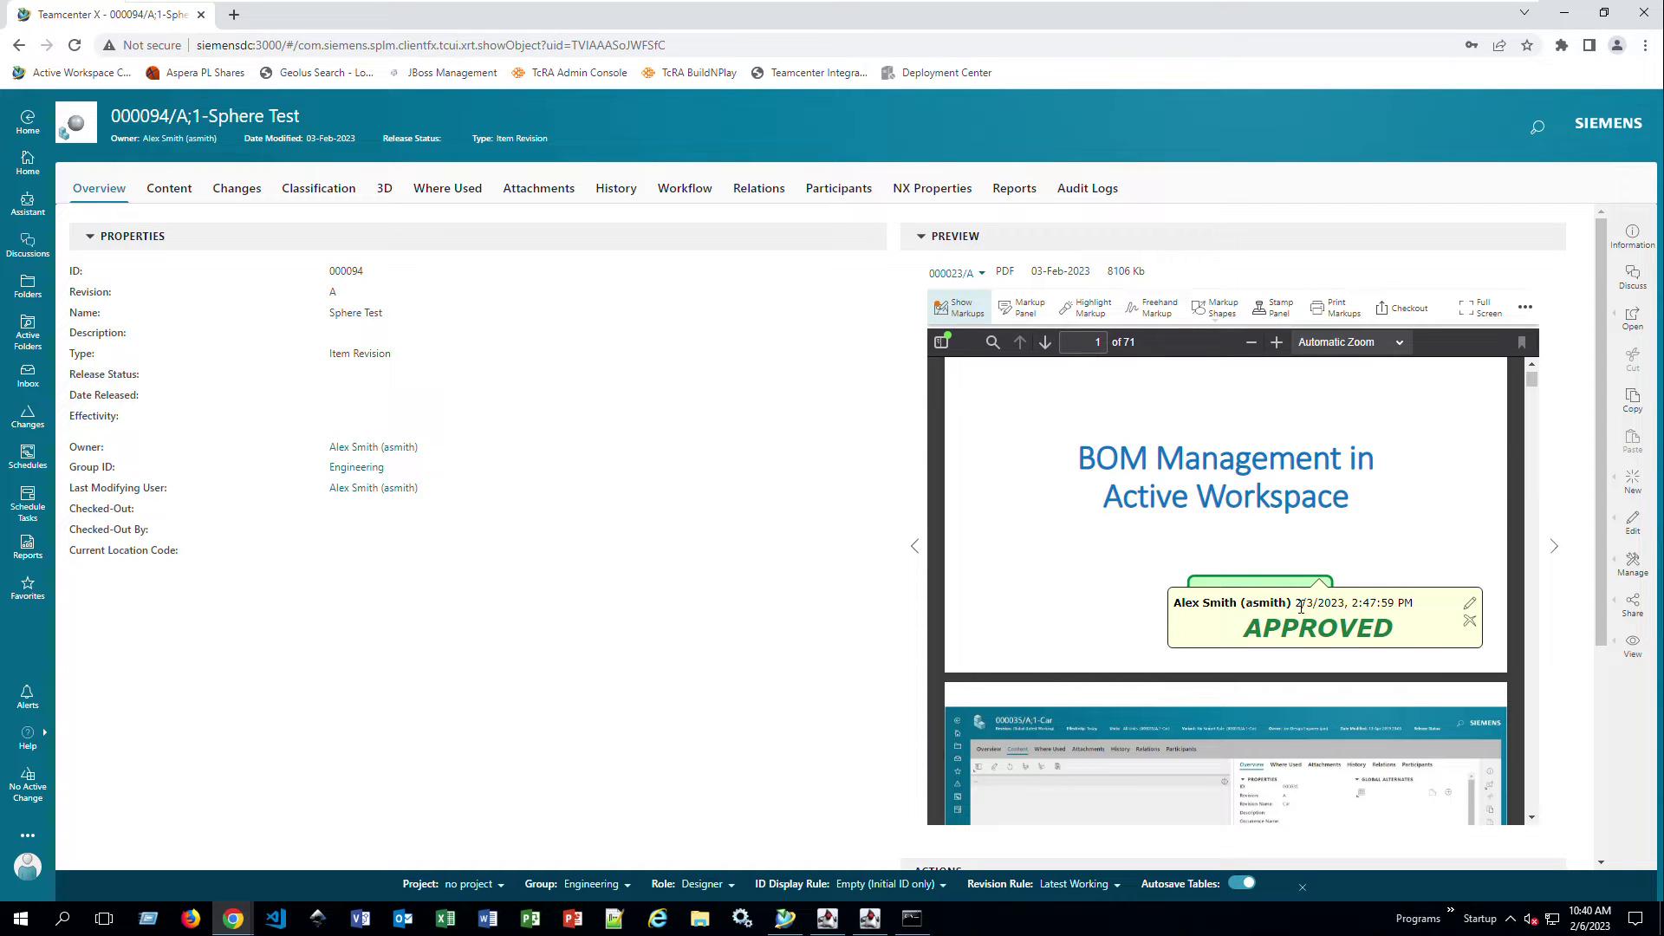
pyautogui.click(1023, 319)
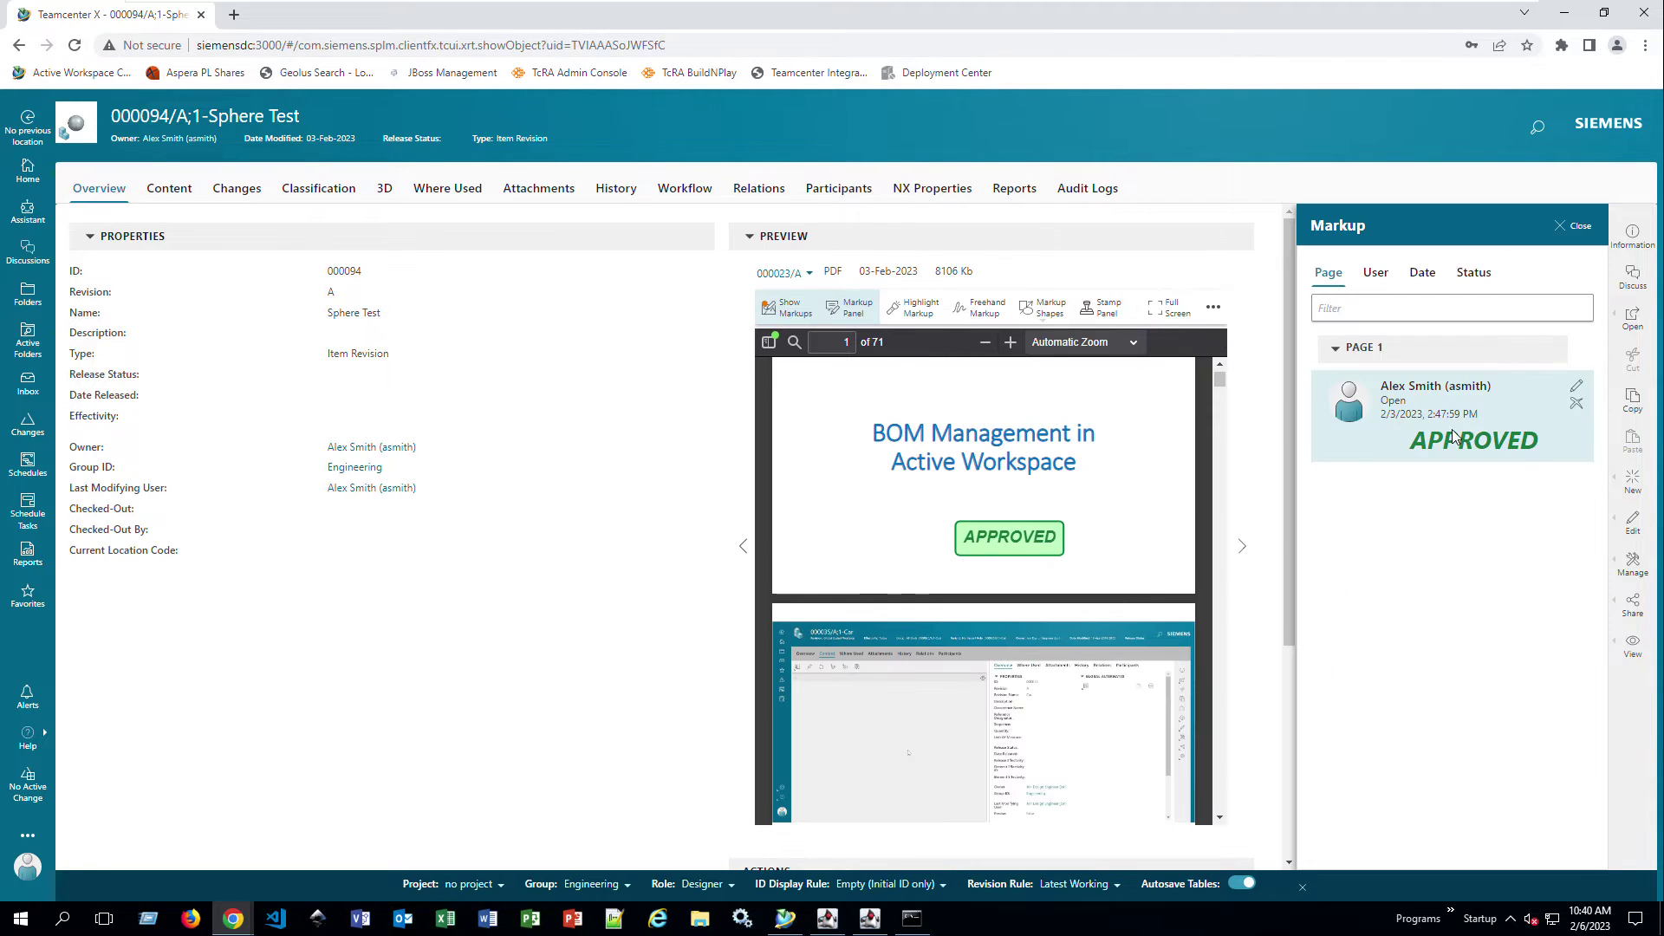
pyautogui.click(1578, 406)
pyautogui.click(995, 759)
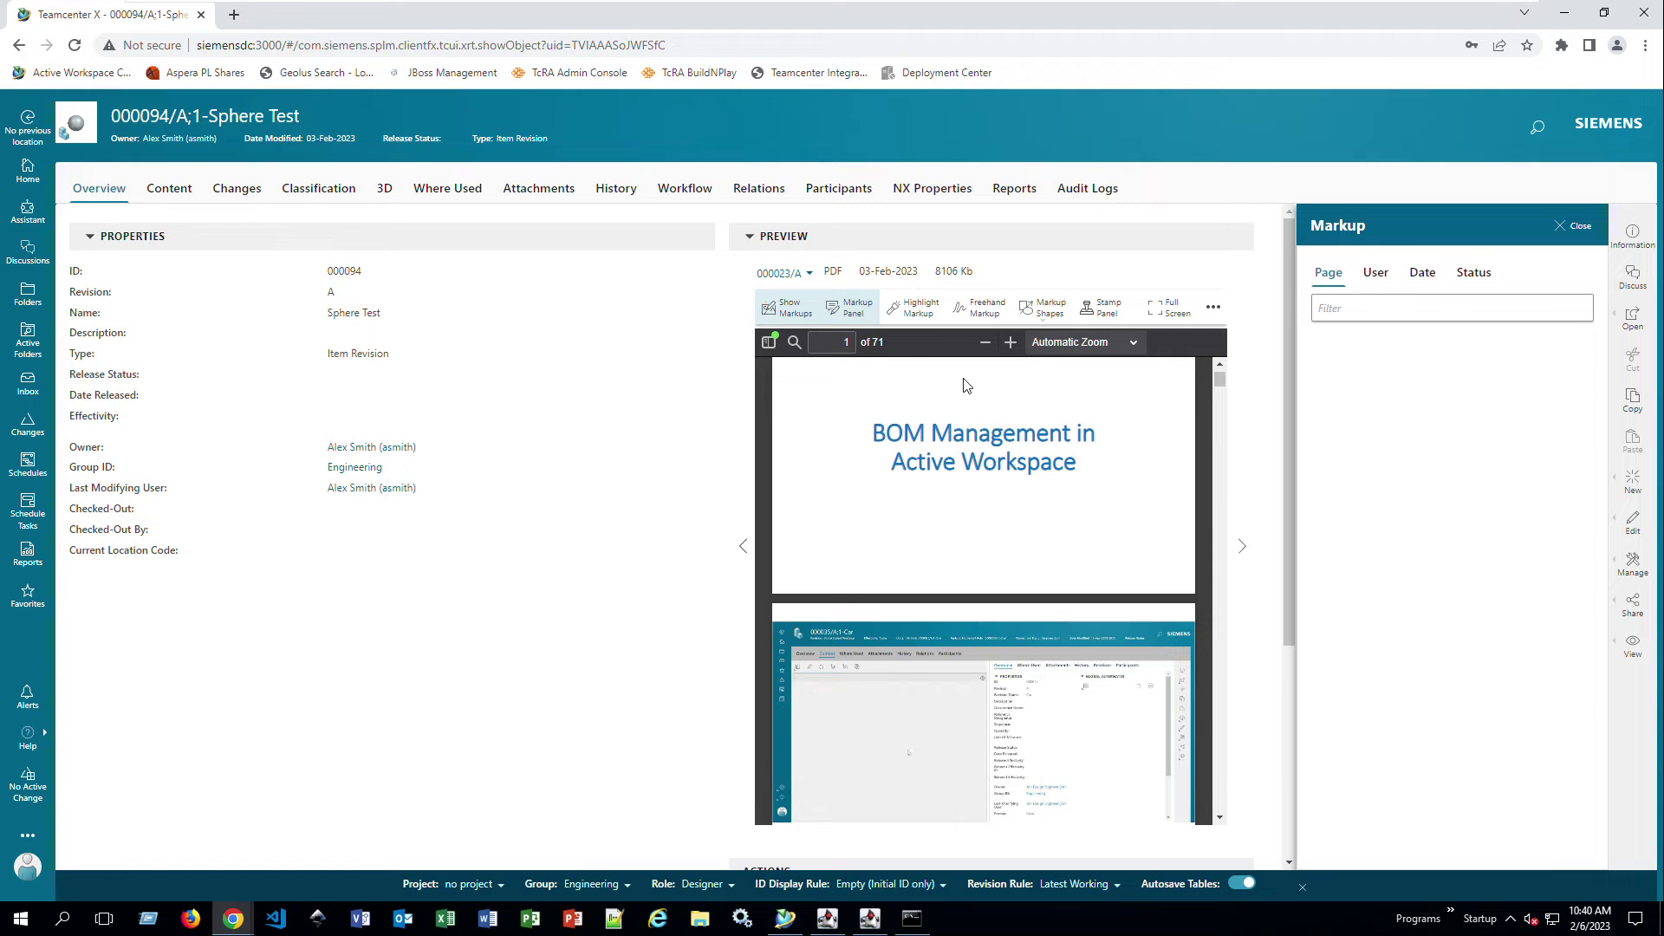
# Step: Place the shared Draft stamp below the title on the PDF's first page and close the markup pane
pyautogui.click(1101, 308)
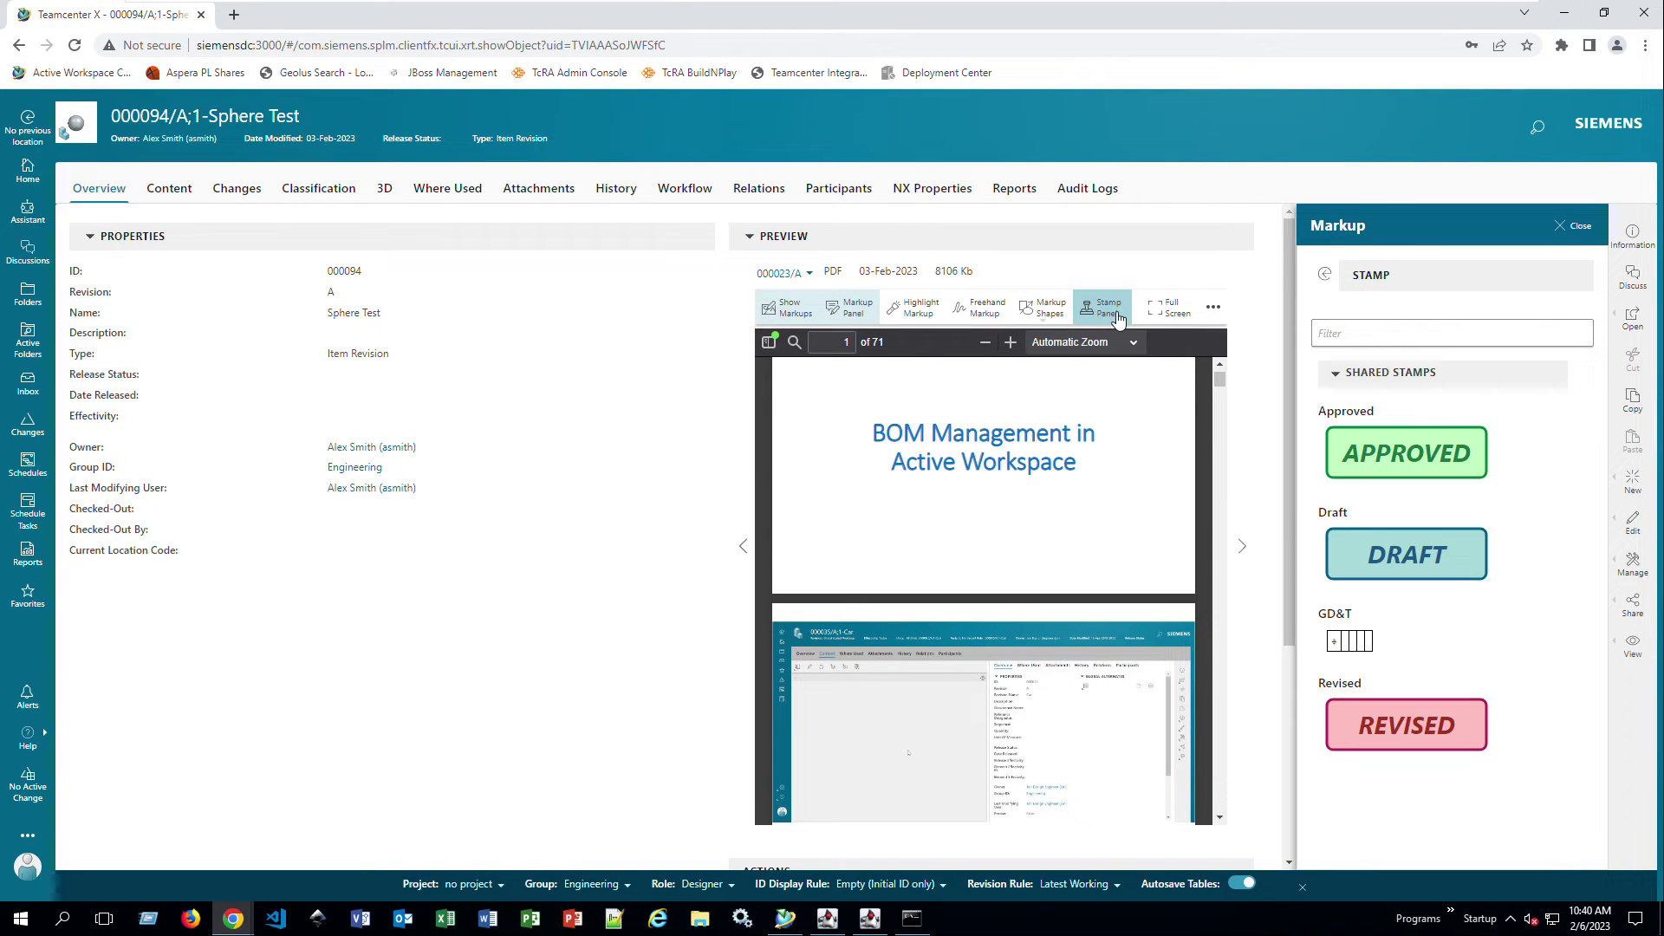
pyautogui.click(1375, 559)
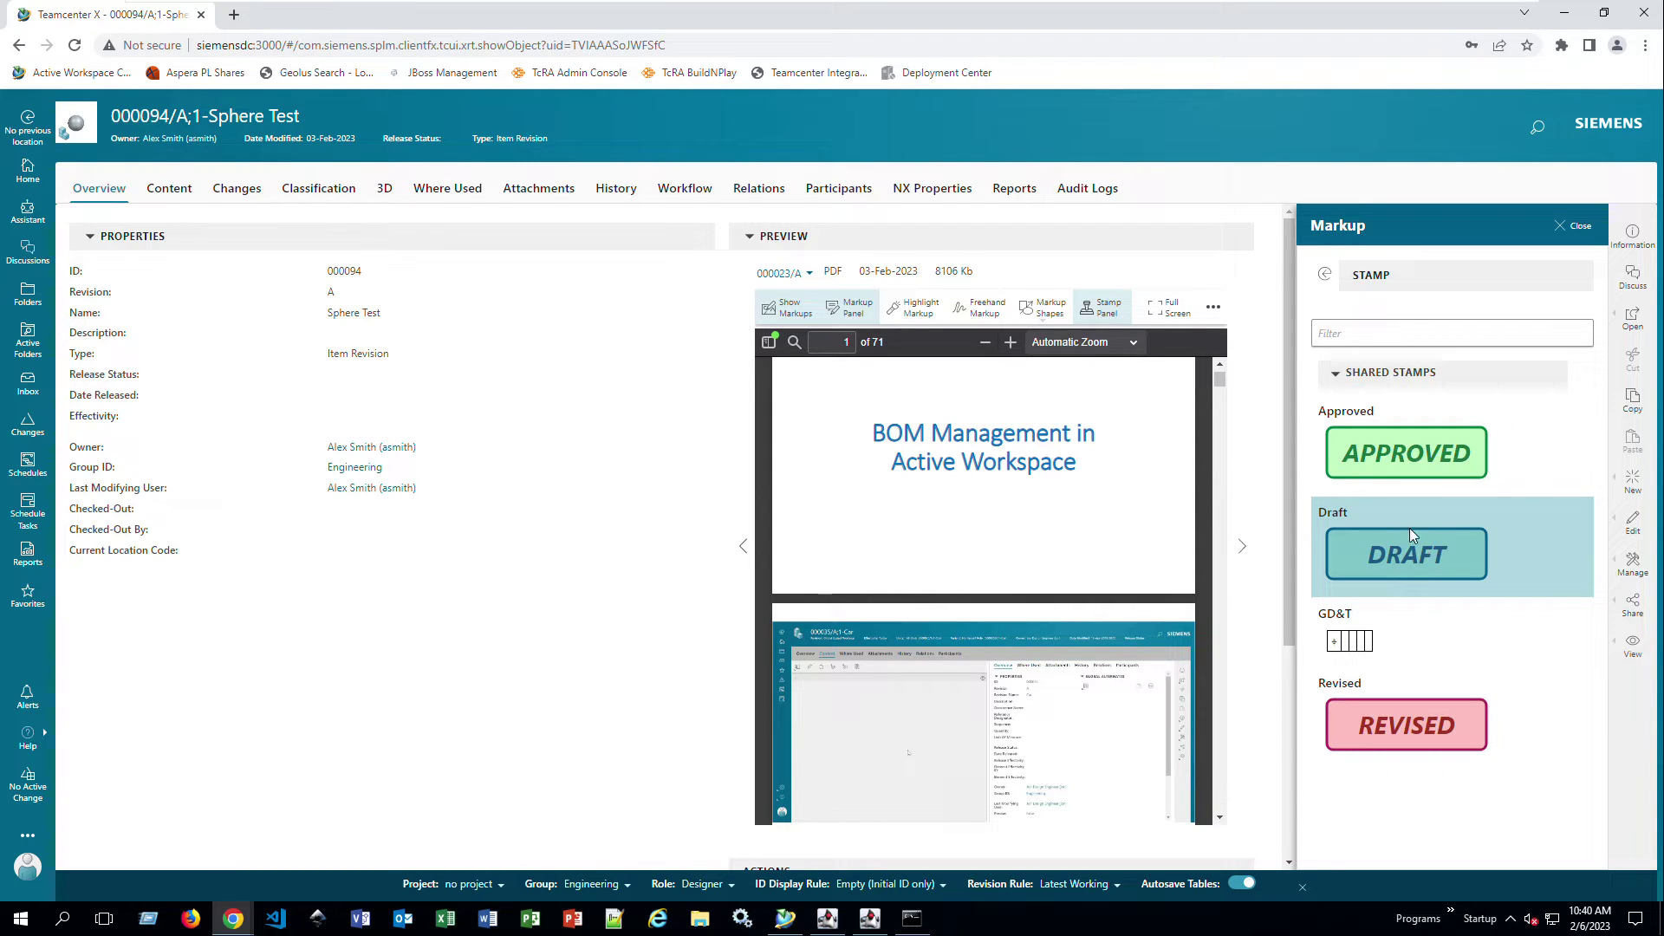
pyautogui.click(855, 543)
pyautogui.moveTo(856, 542); pyautogui.dragTo(886, 552)
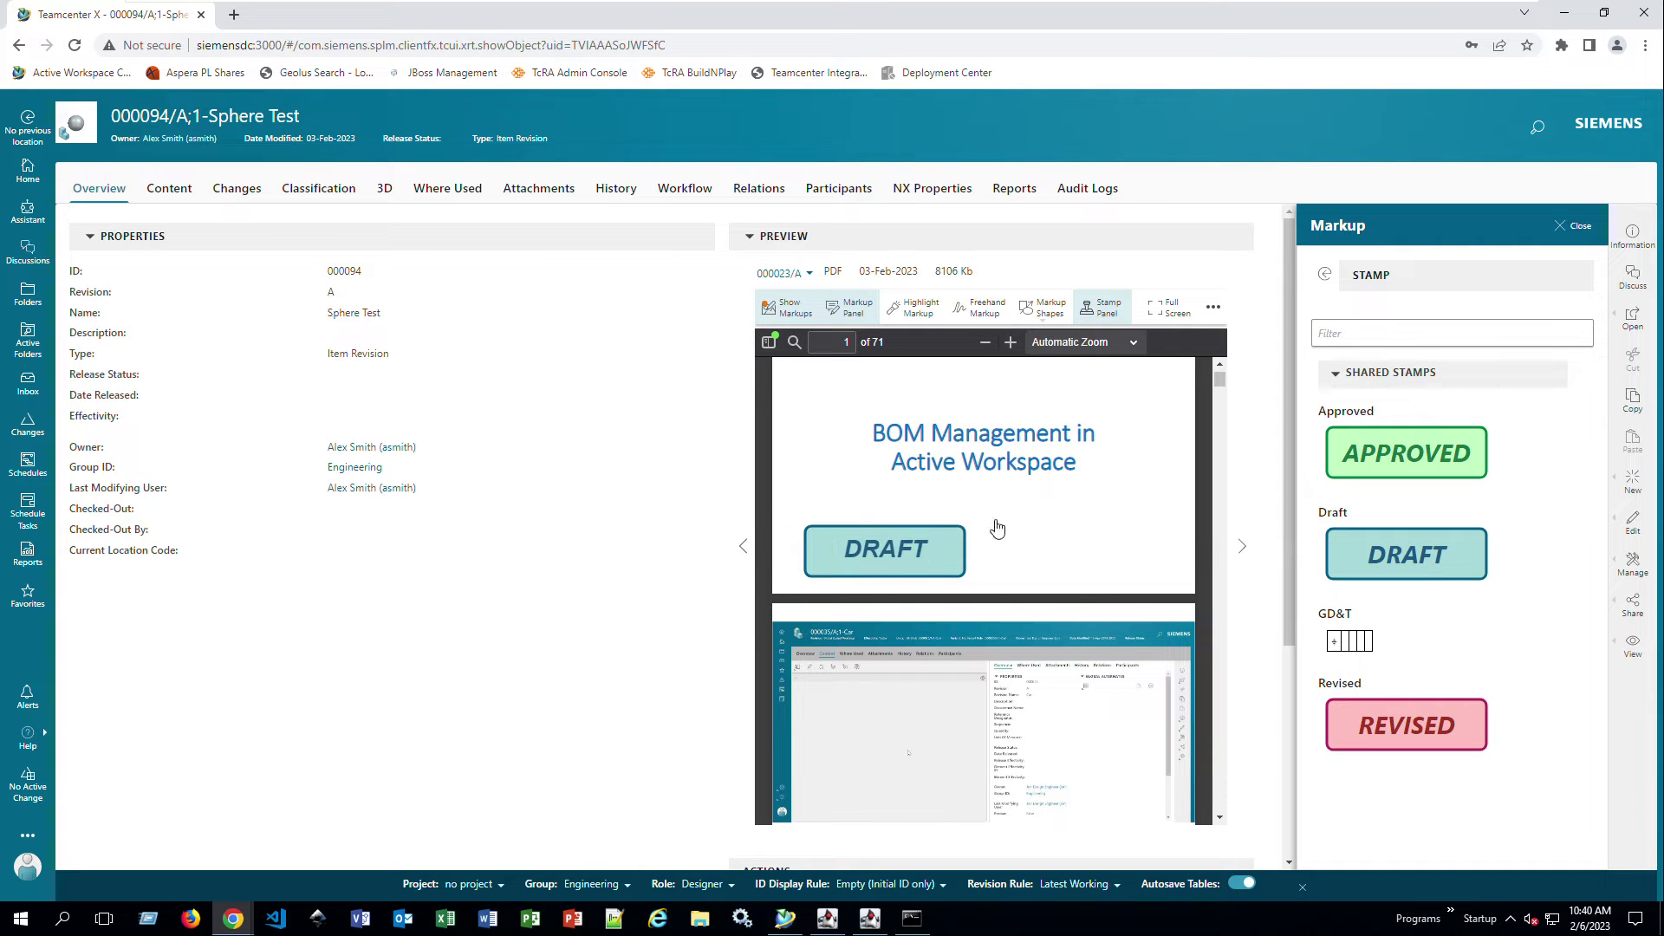
pyautogui.click(1573, 226)
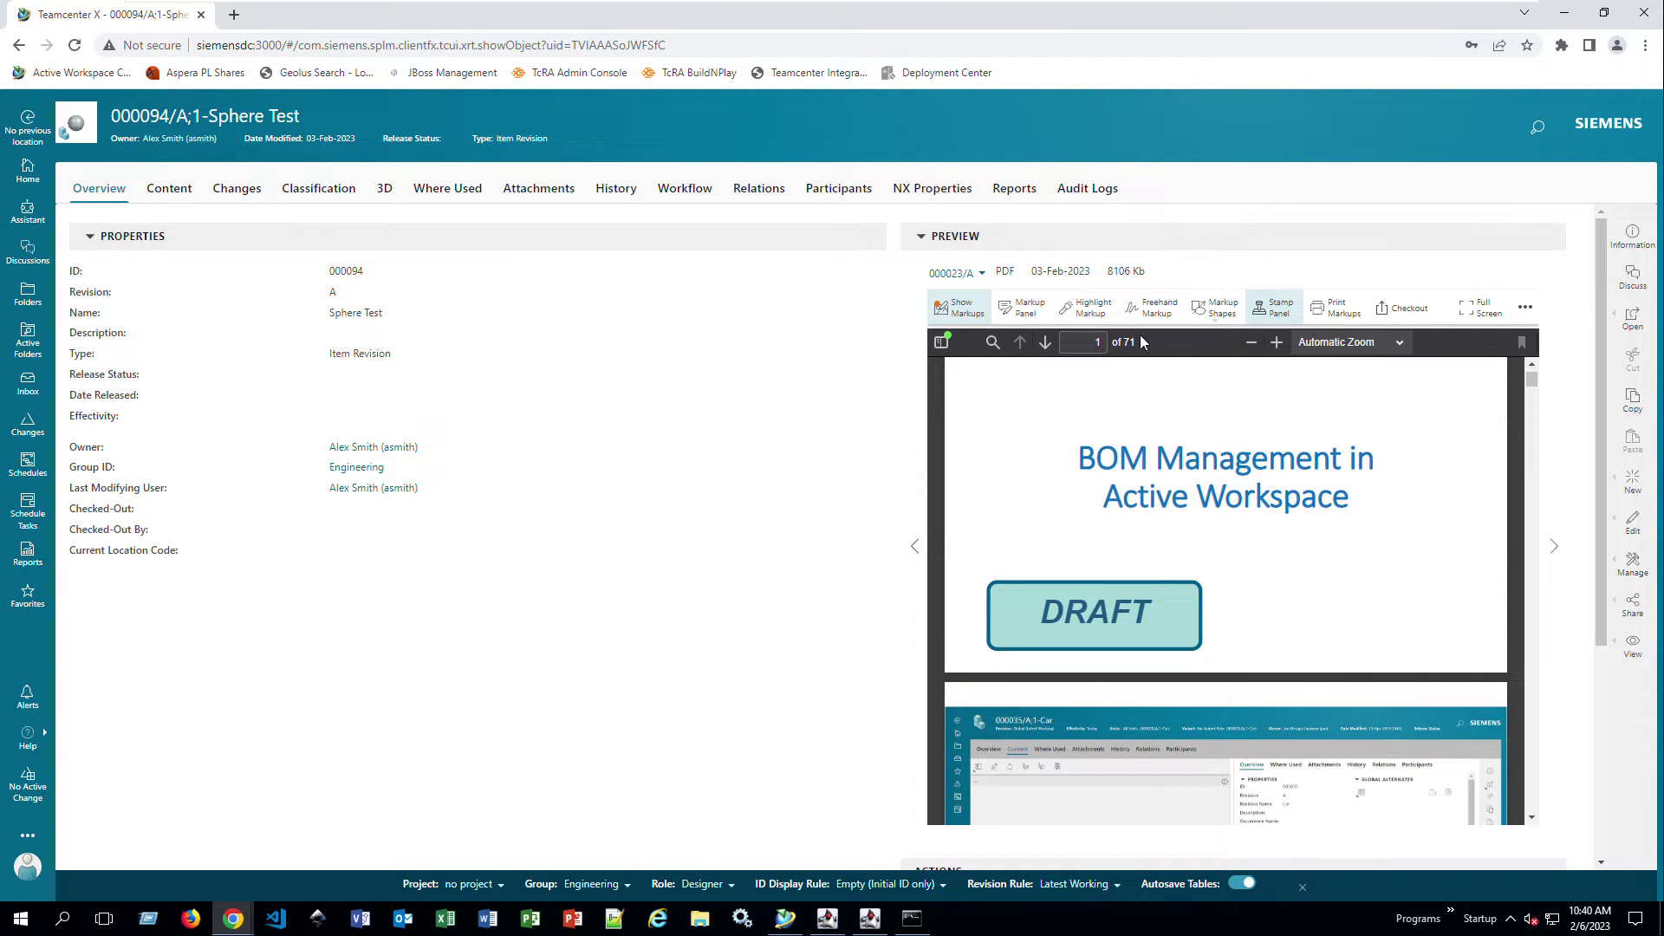
# Step: Highlight the word "Management" in the PDF title with a public markup commented "Review", and check the comment
pyautogui.click(1110, 319)
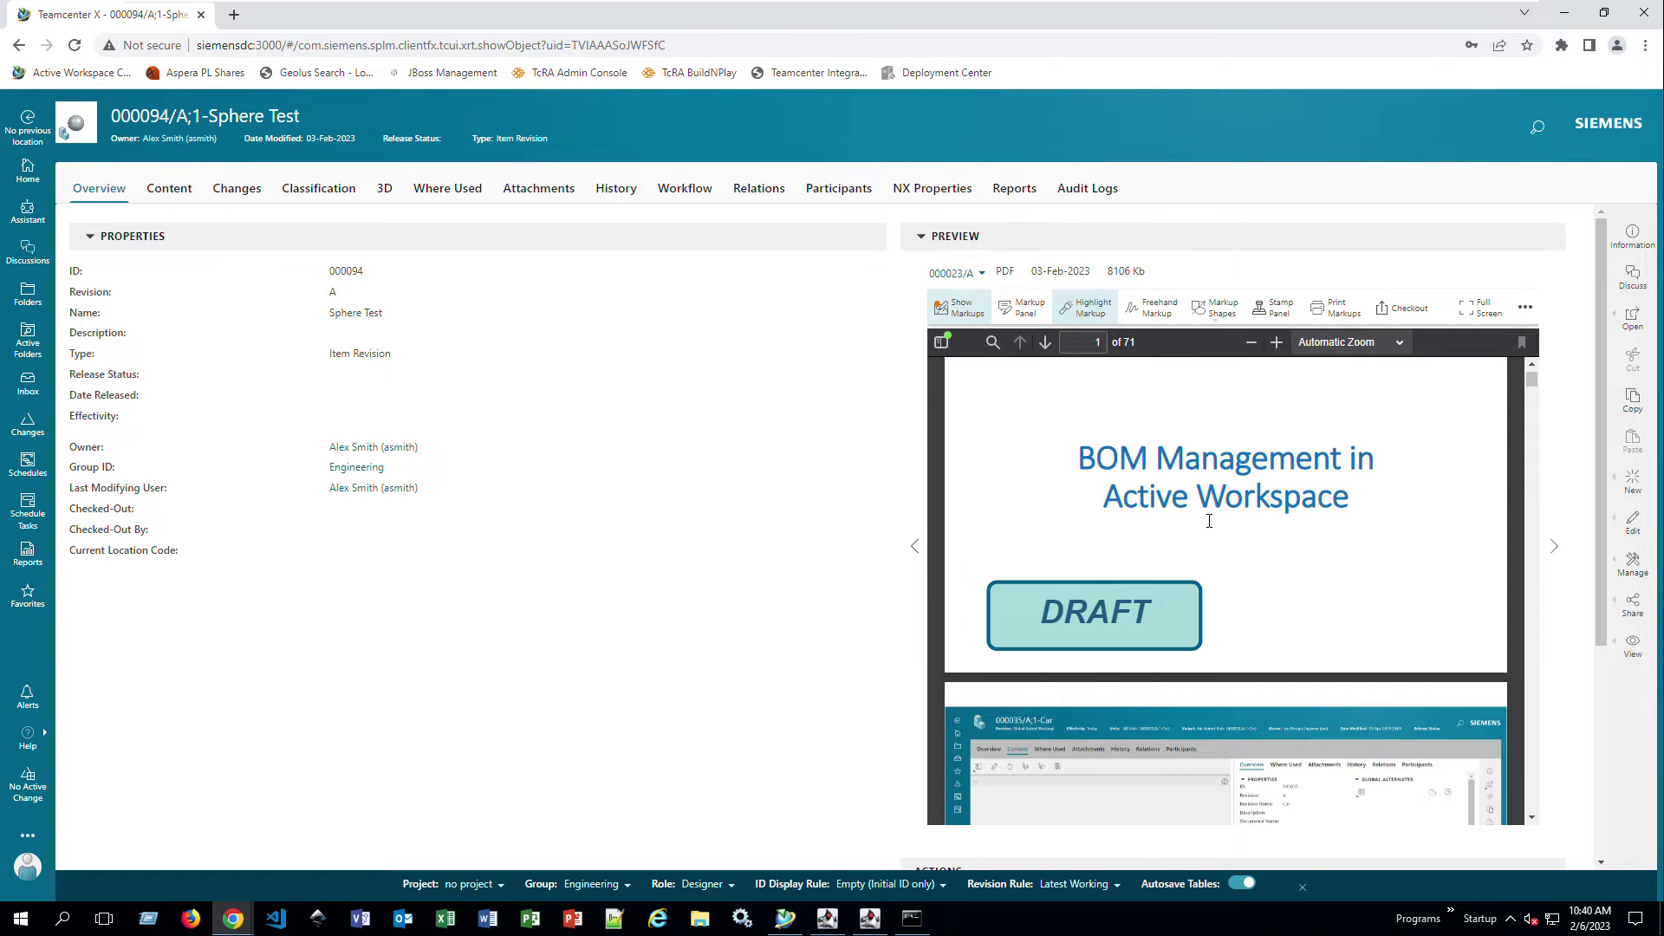
pyautogui.moveTo(1160, 460); pyautogui.dragTo(1342, 472)
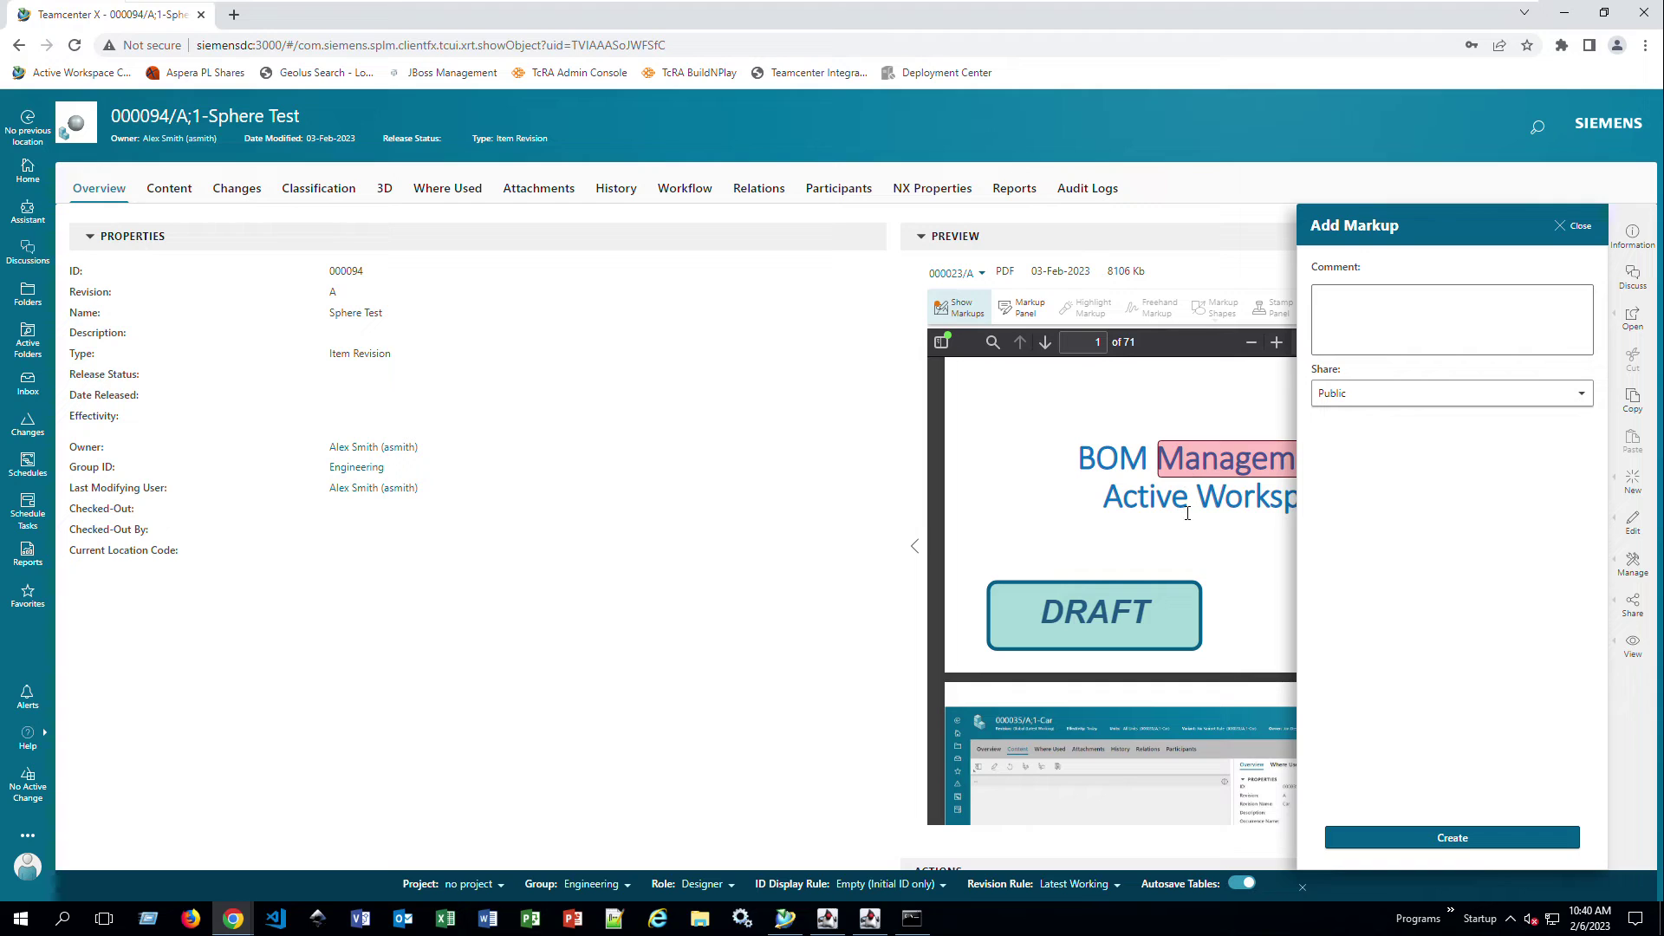
pyautogui.click(1402, 332)
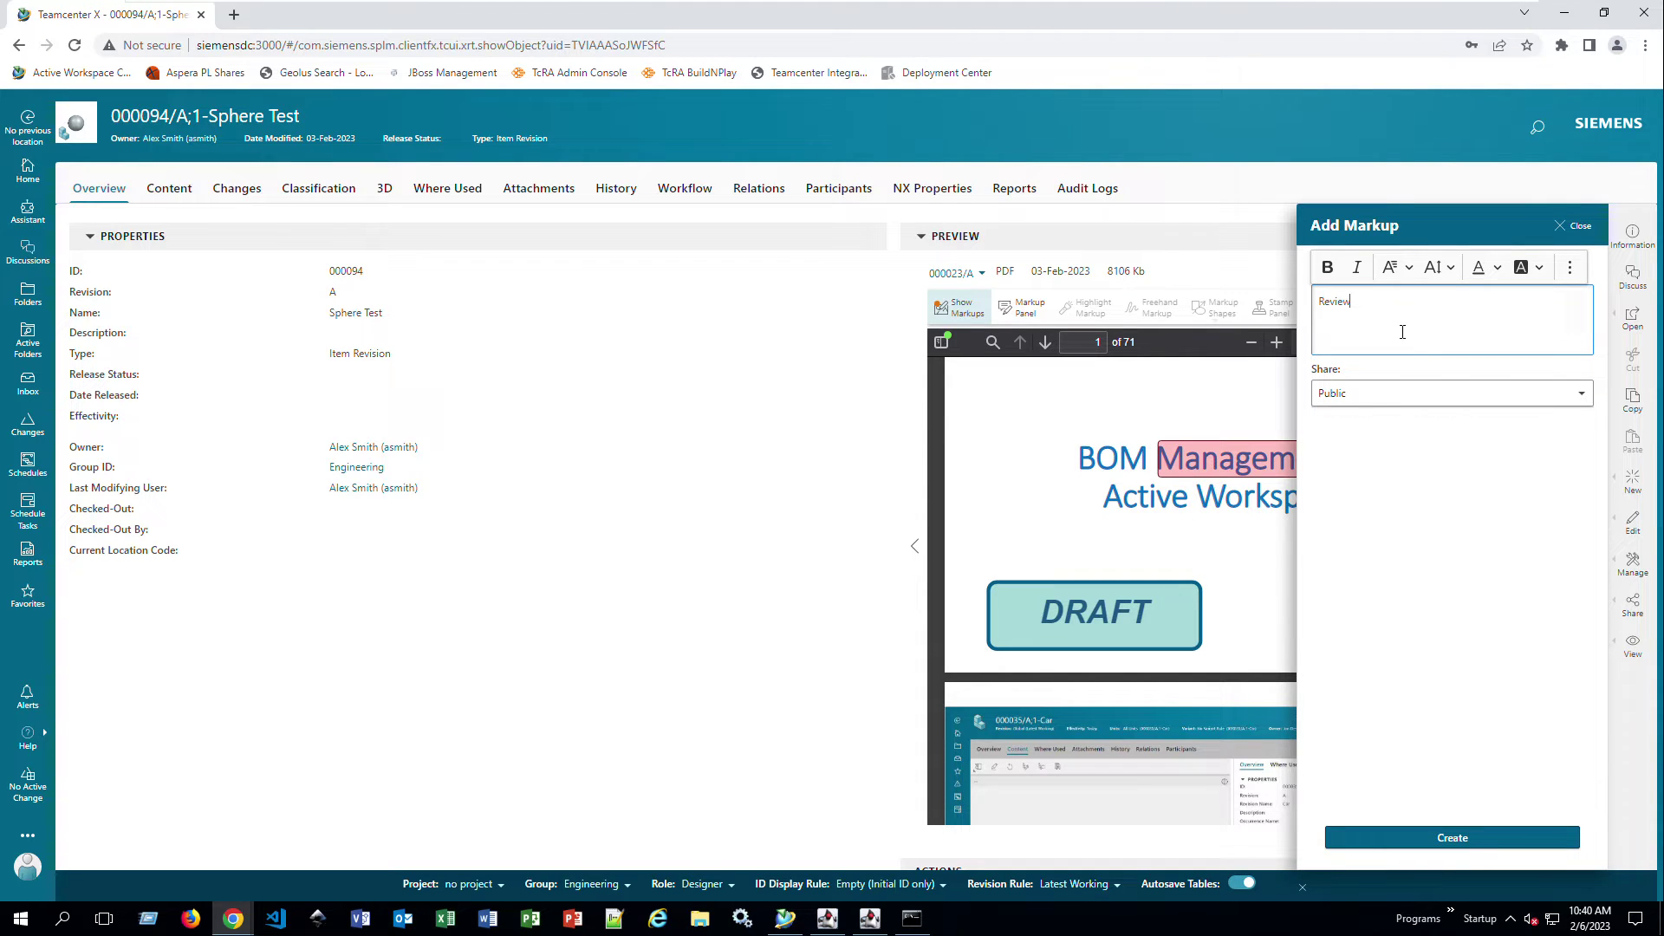
pyautogui.click(1481, 844)
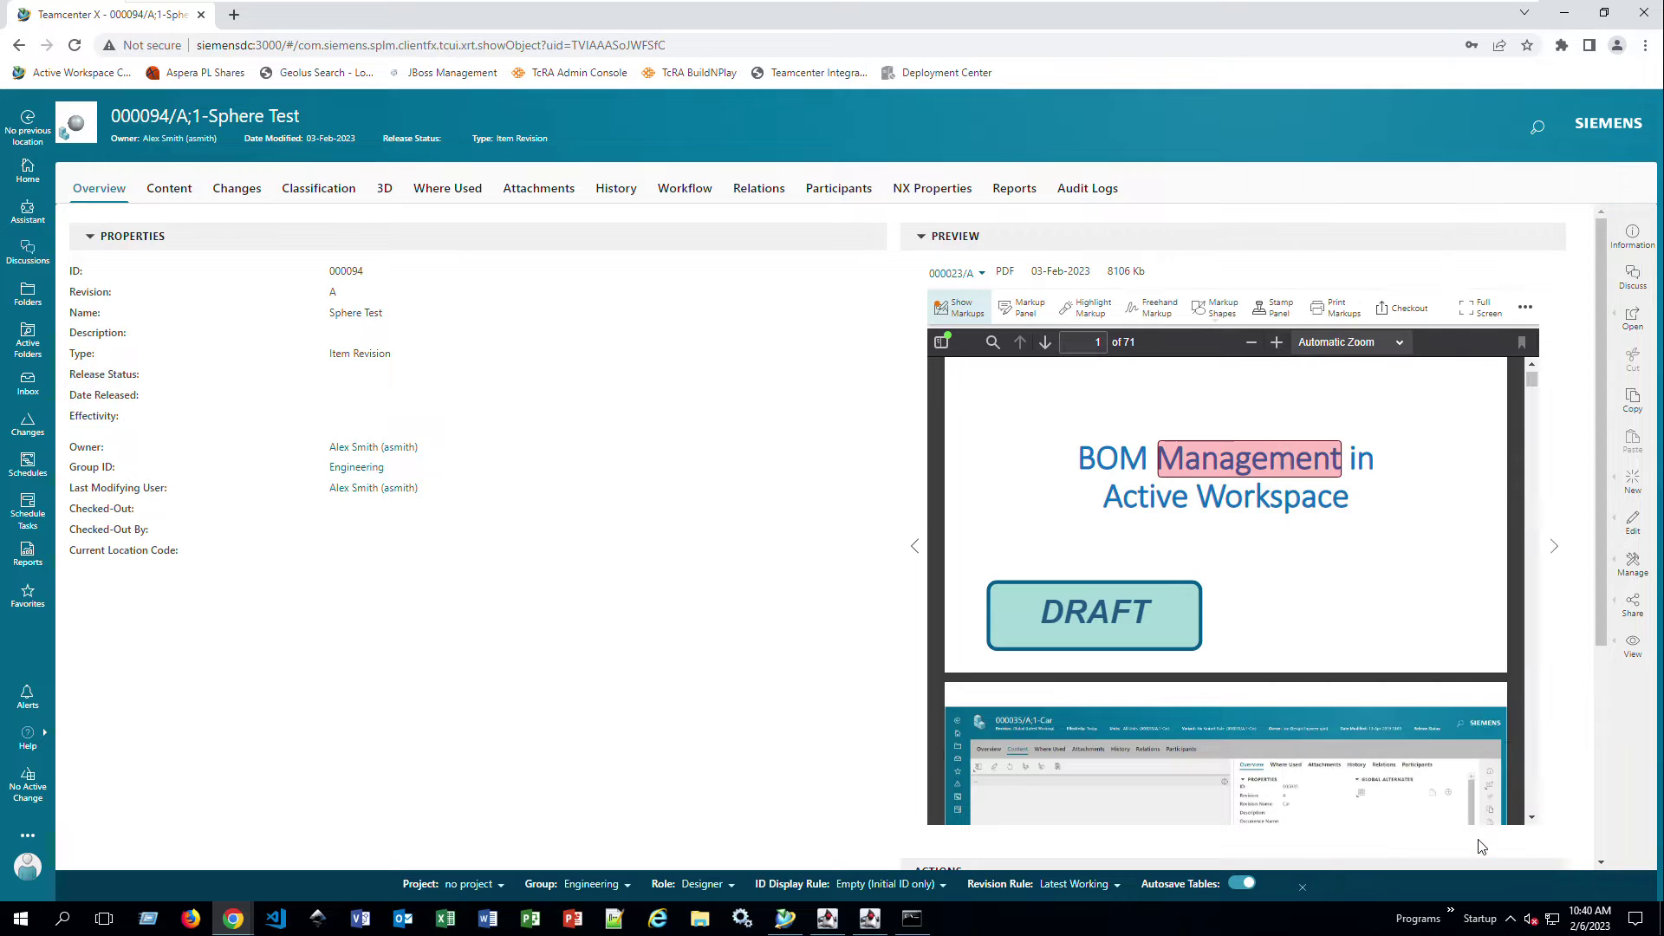
pyautogui.moveTo(1188, 451)
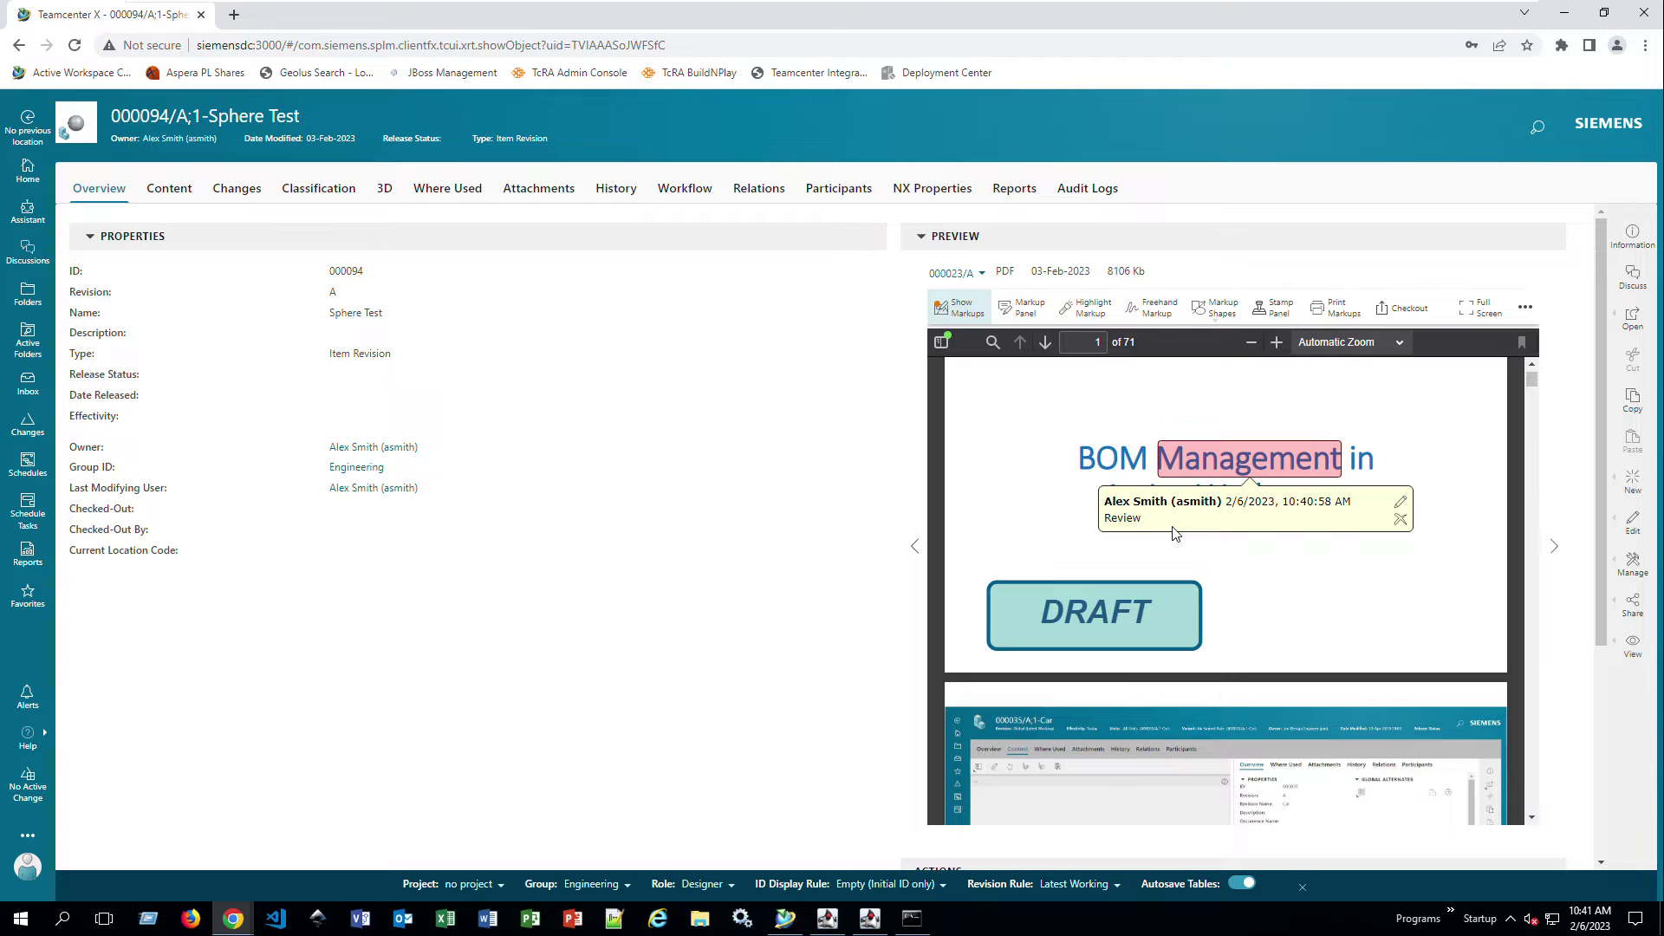
# Step: Advance the preview to the UGMASTER sphere model, then expand and inspect the Projects and Licenses sections of the overview
pyautogui.click(1560, 555)
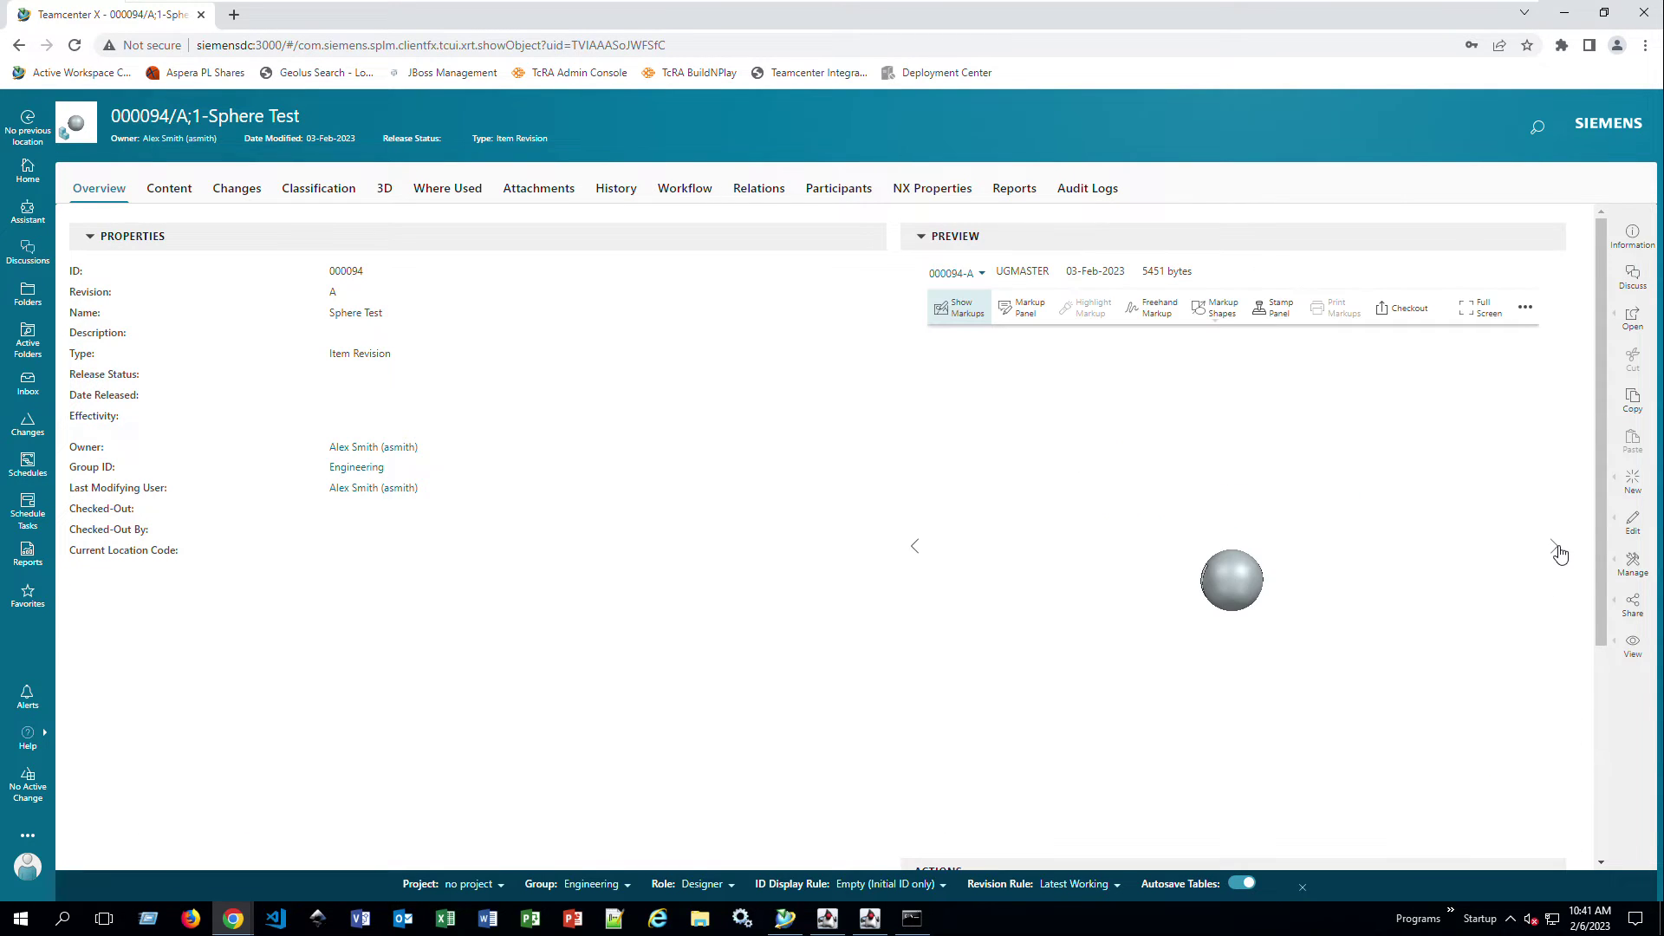
pyautogui.scroll(3, 1226, 613)
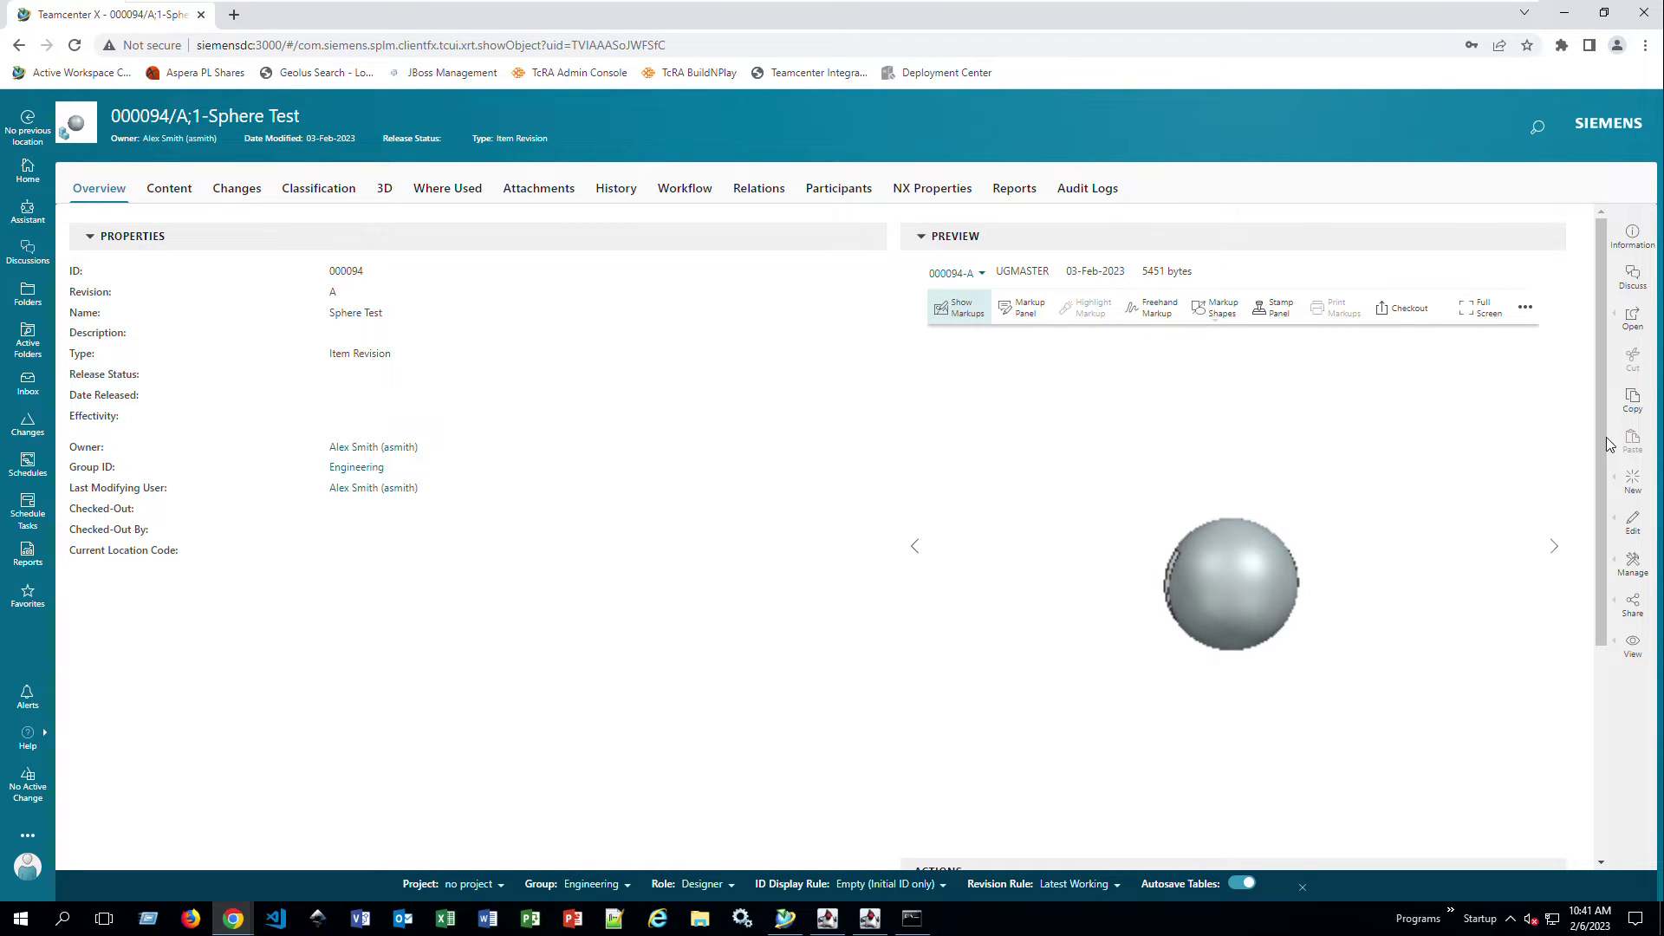
pyautogui.moveTo(1604, 450); pyautogui.dragTo(1598, 694)
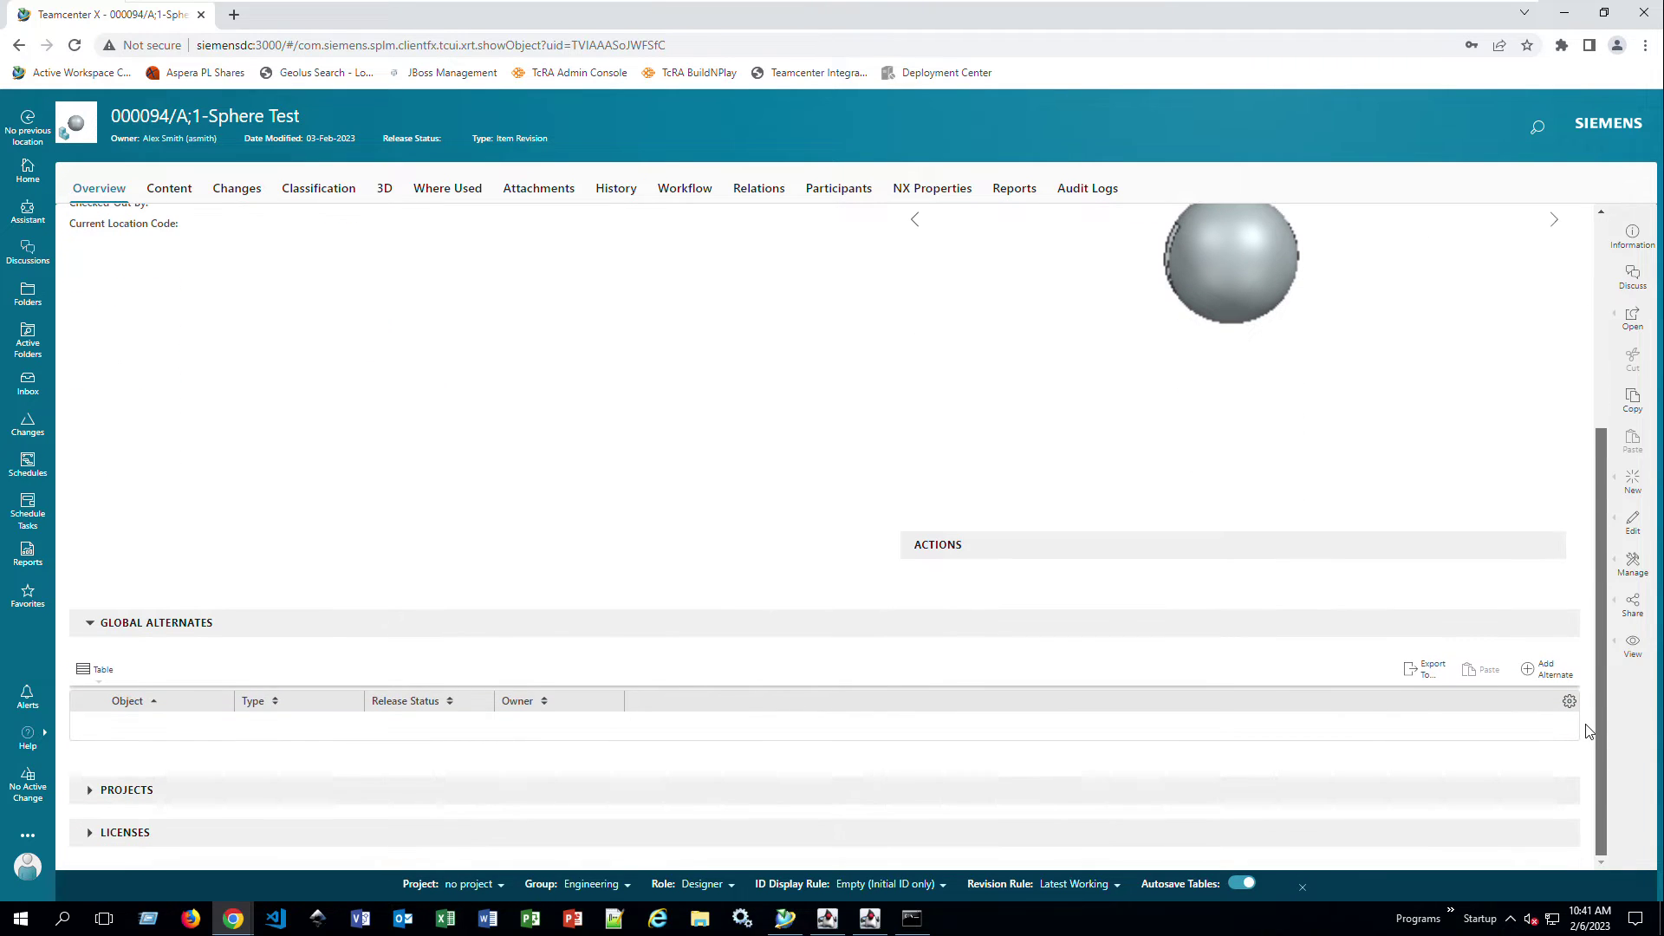
pyautogui.click(96, 794)
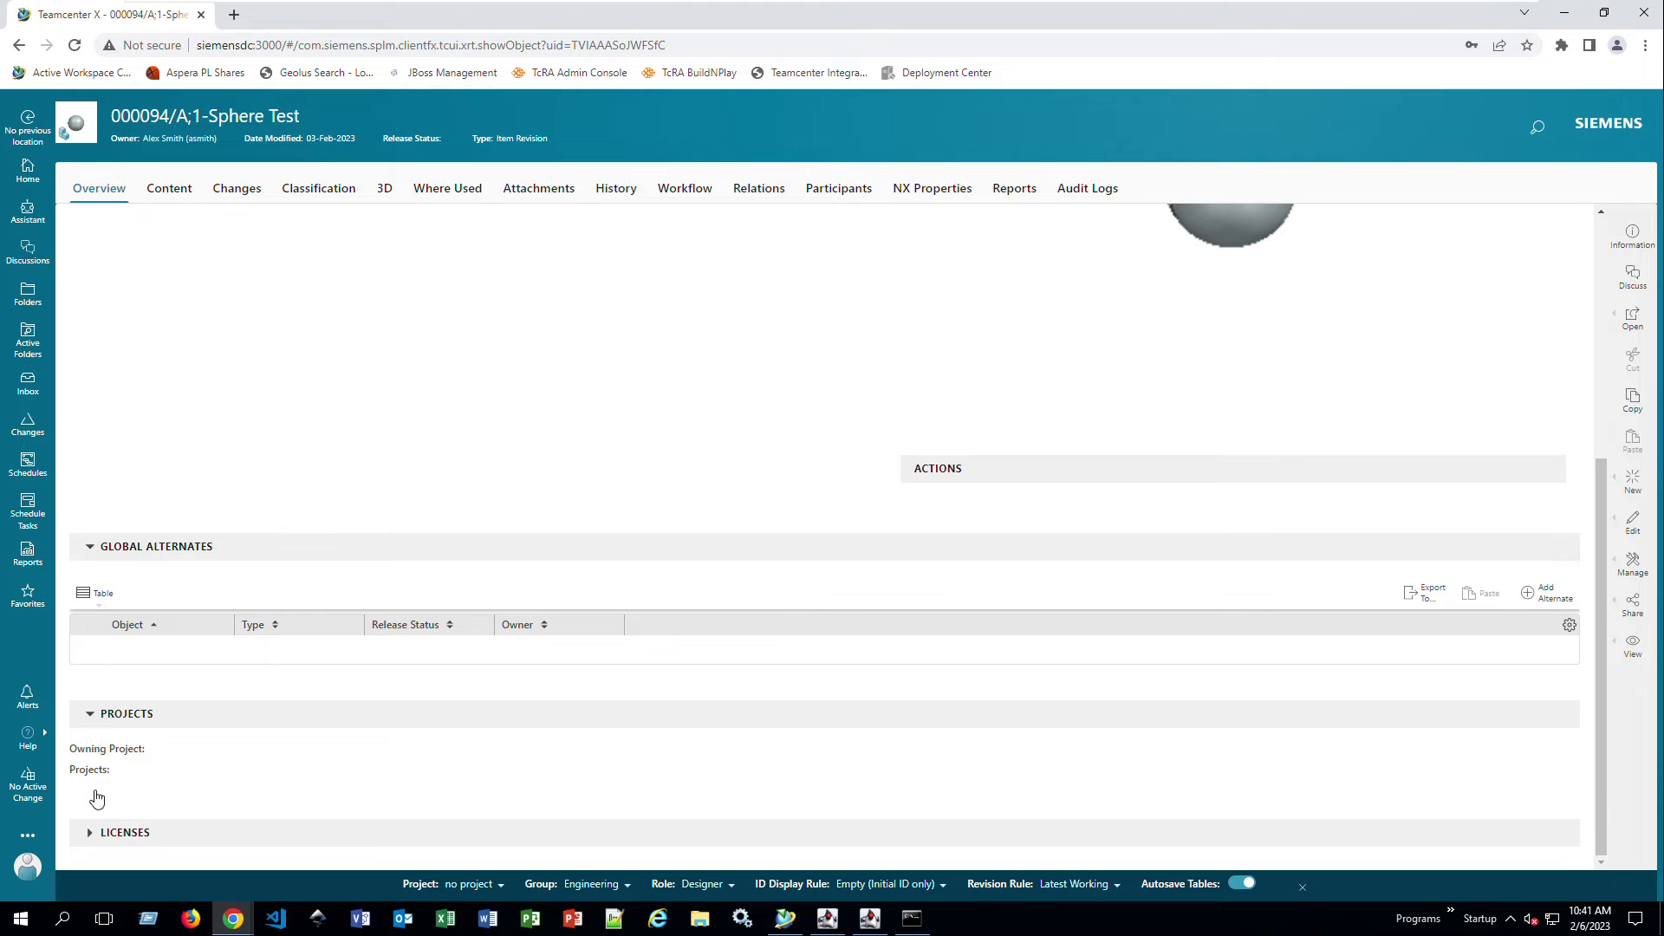
pyautogui.click(97, 833)
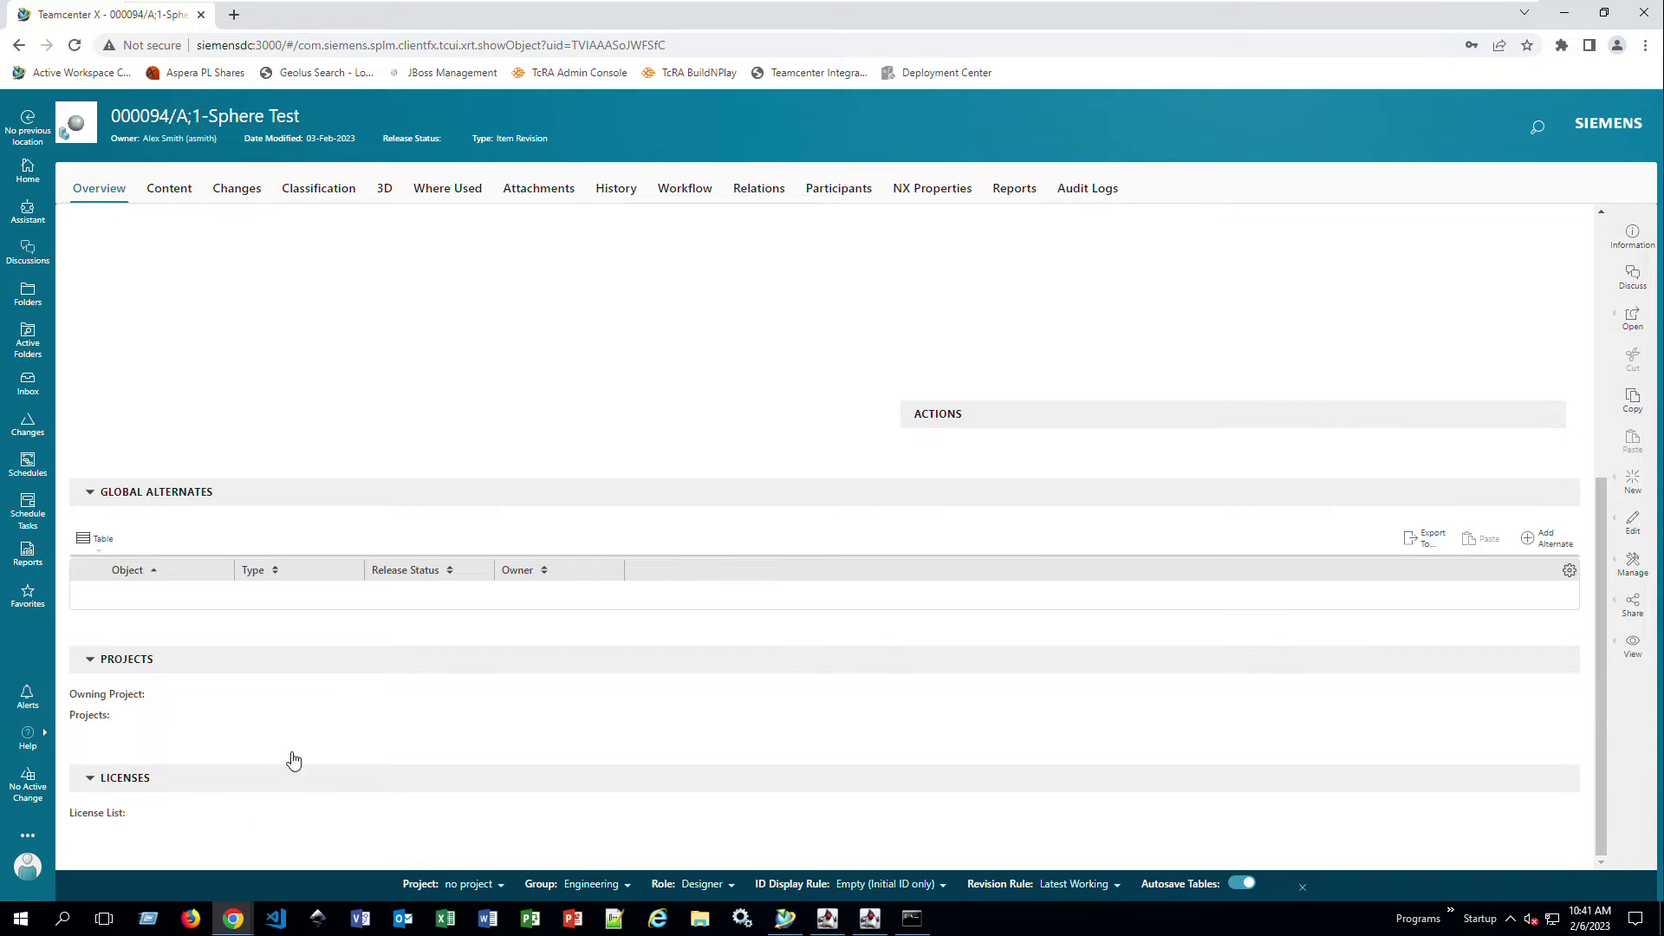
pyautogui.scroll(4, 234, 743)
pyautogui.scroll(2, 206, 386)
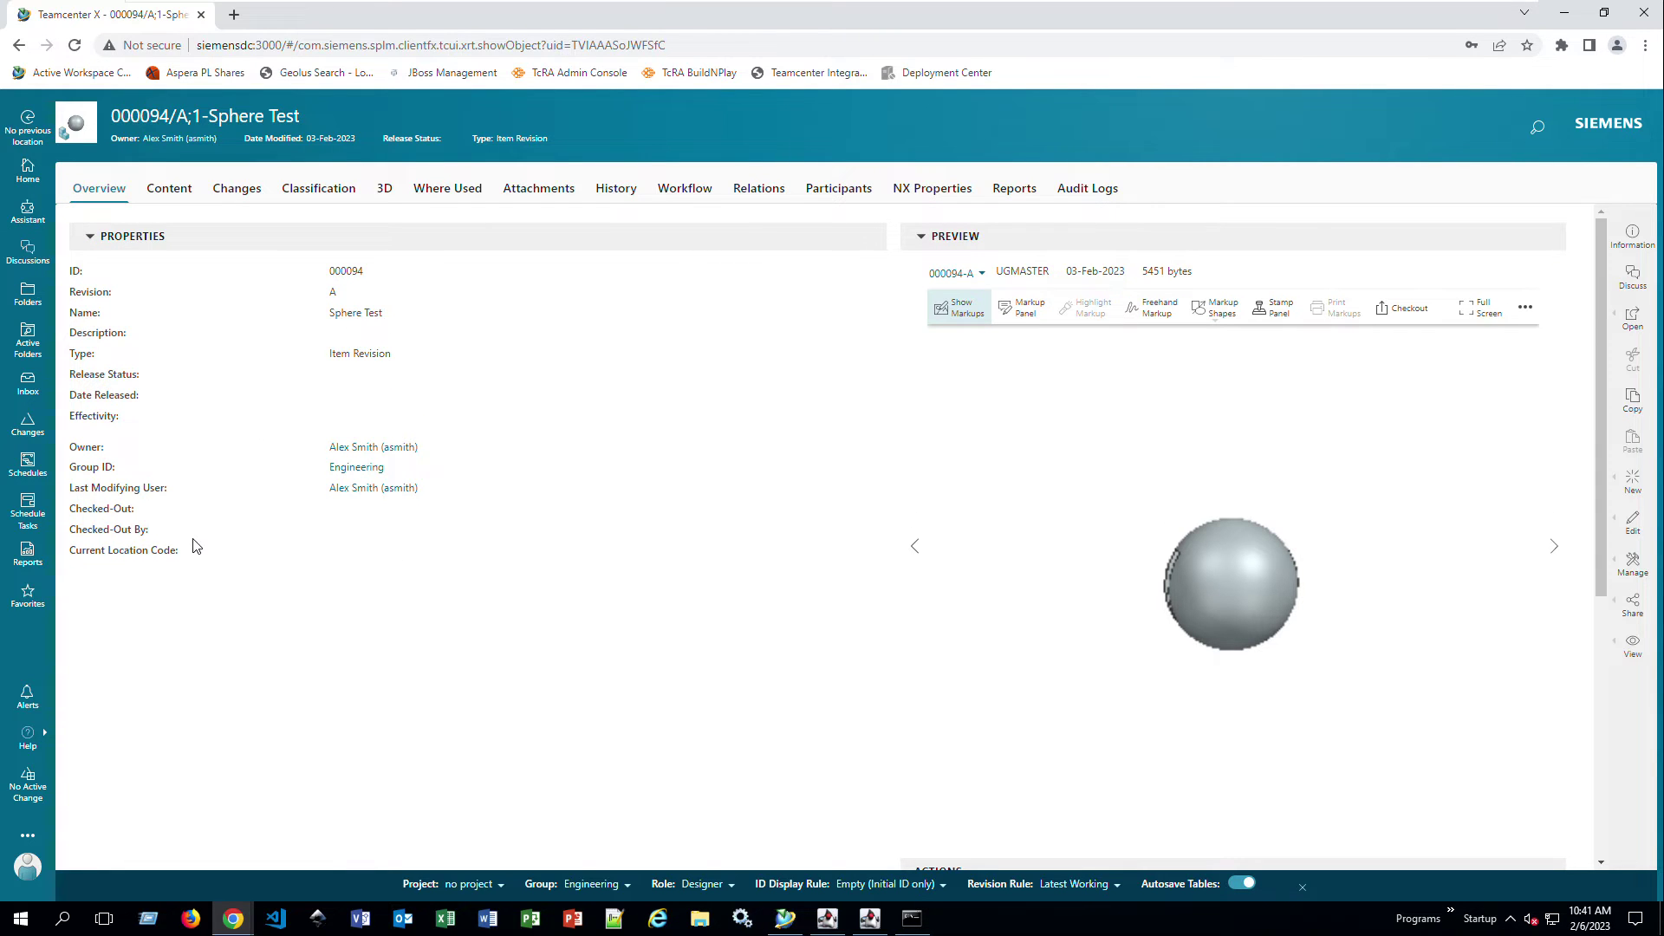
# Step: Open the sphere in the 3D viewer, rotate it to see the slot, and inspect the viewer options
pyautogui.click(386, 191)
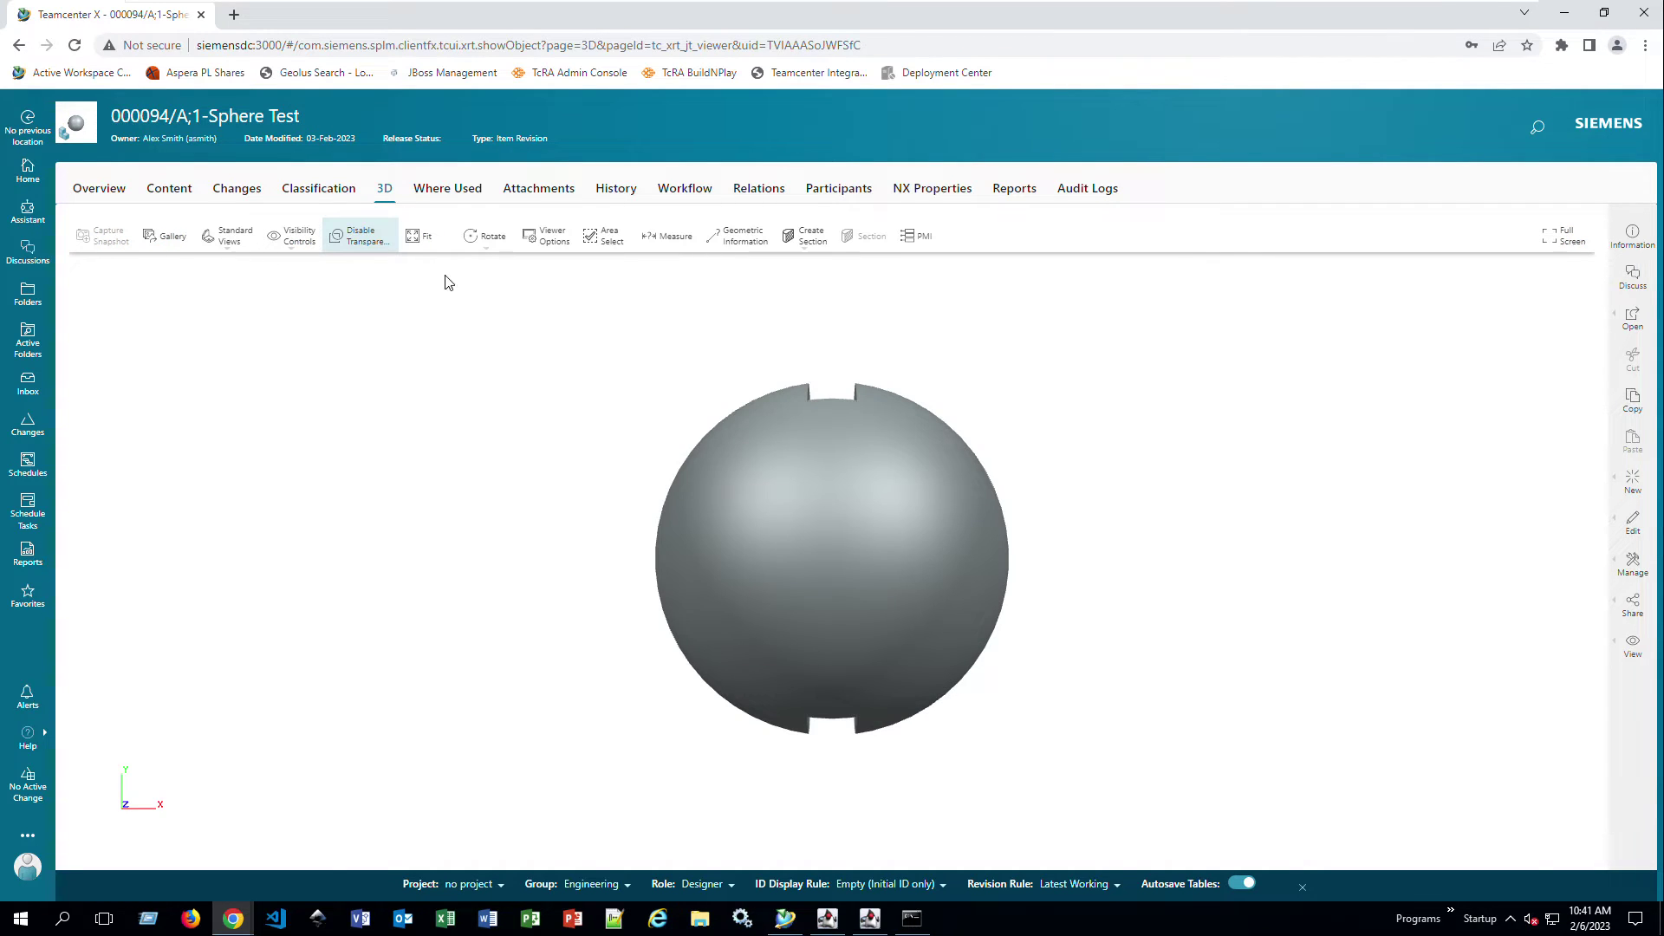
pyautogui.moveTo(1127, 468); pyautogui.dragTo(983, 444)
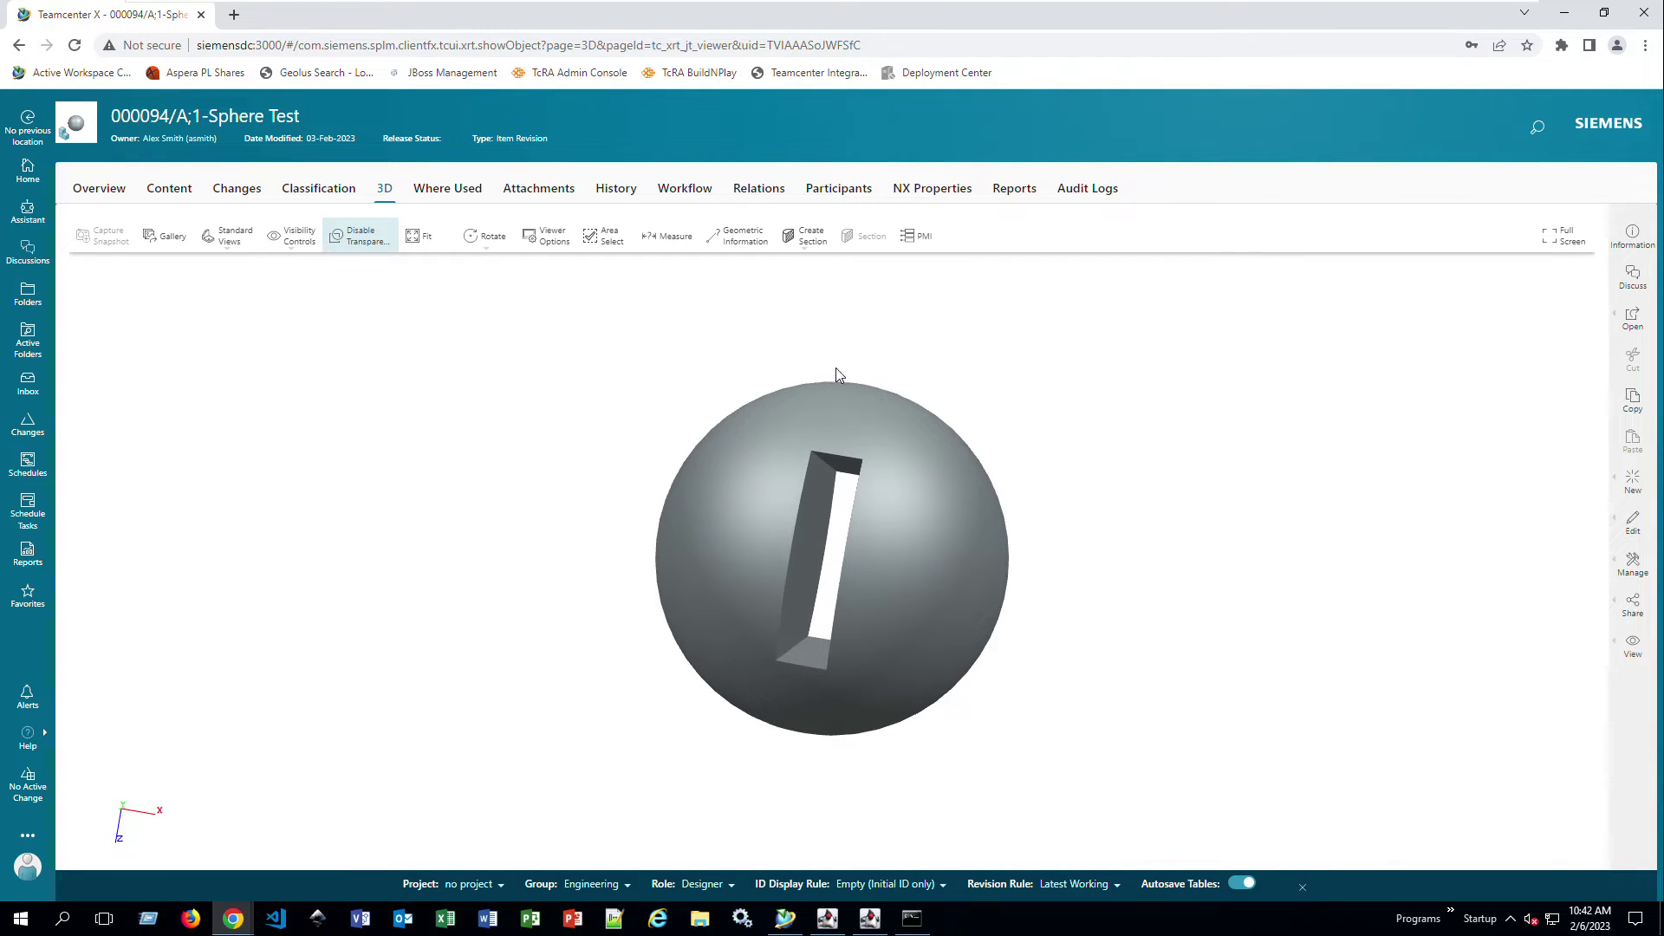
pyautogui.click(563, 251)
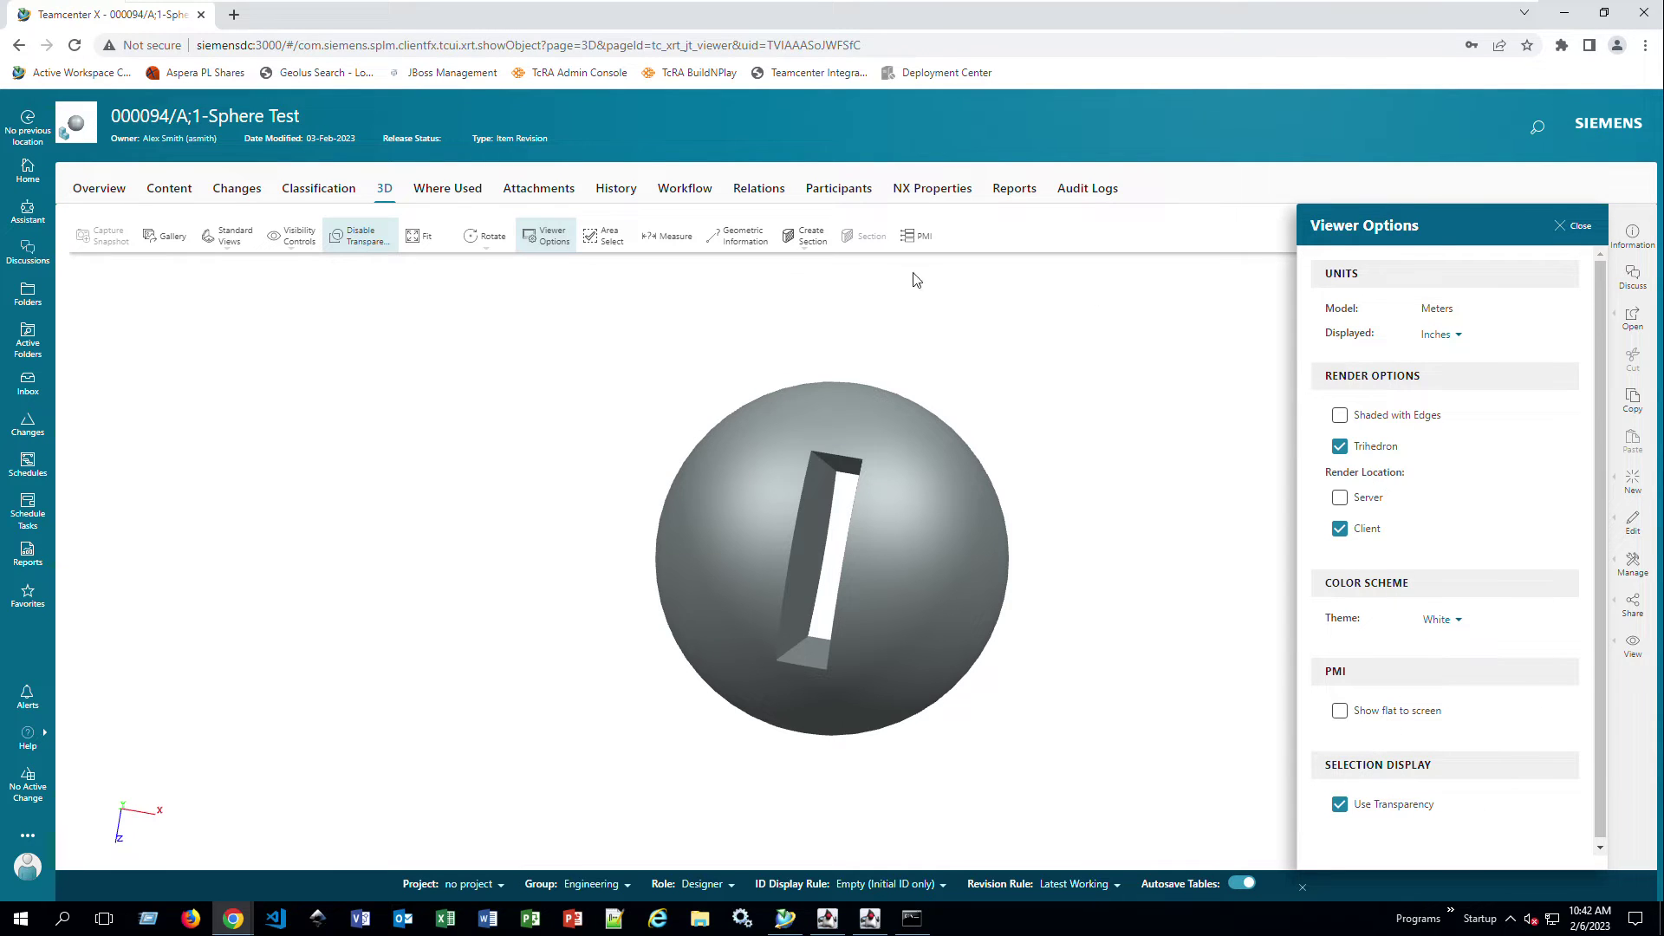
# Step: Measure the distance between the slot's two side surfaces, and enable edges as a measurement pick type
pyautogui.click(670, 238)
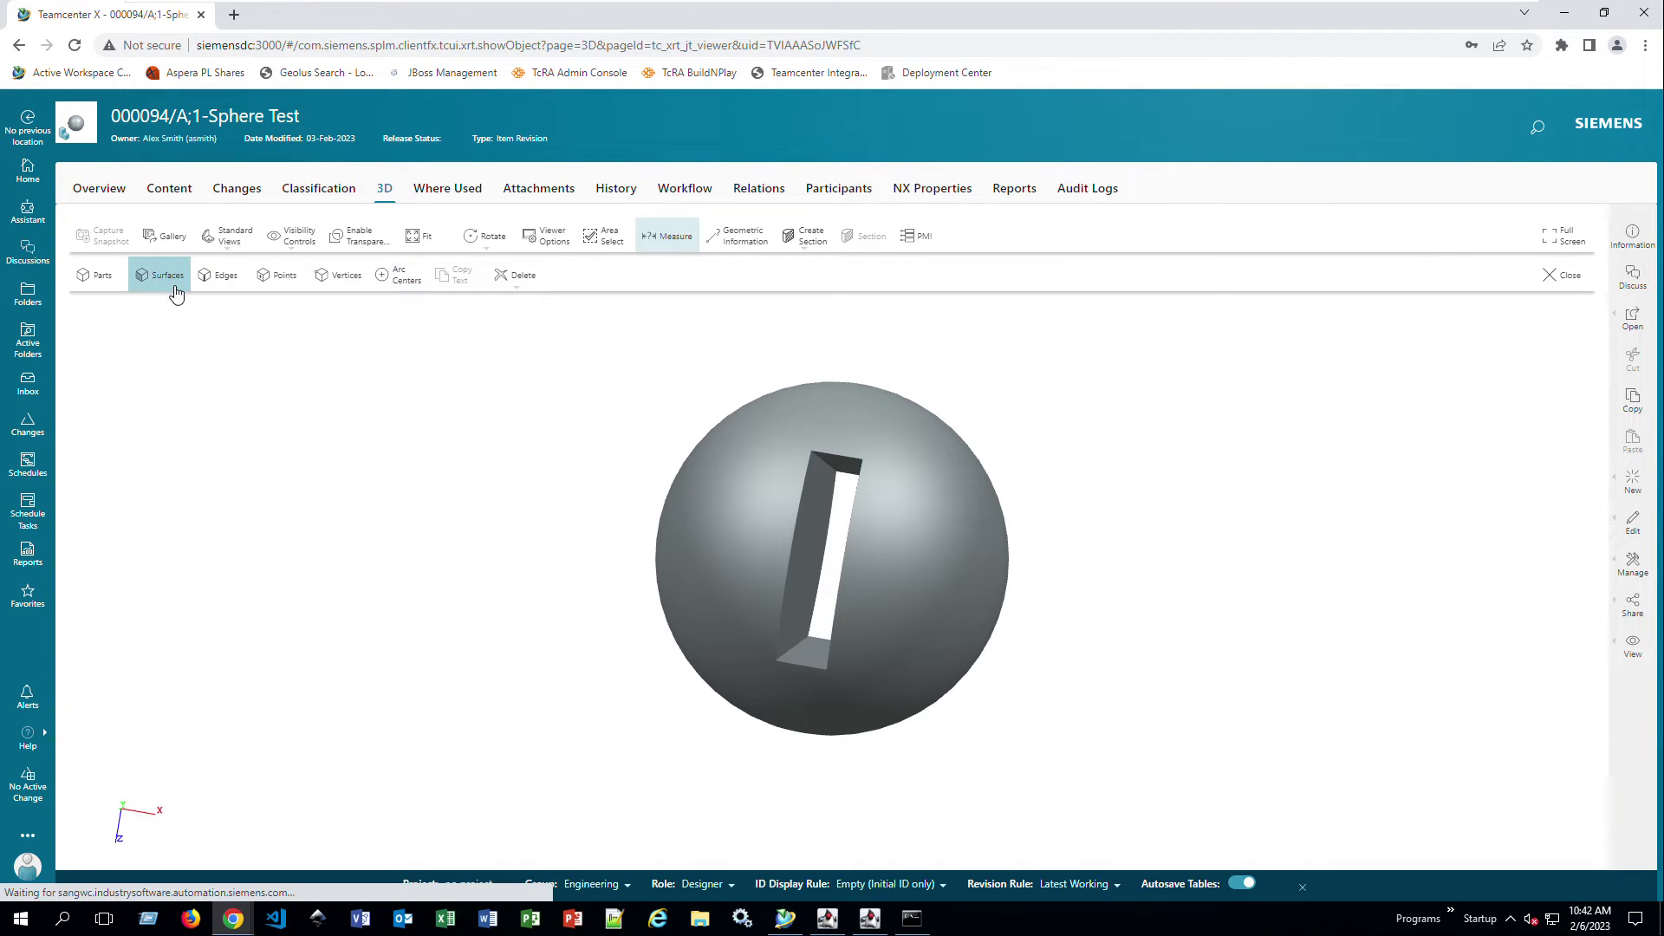
pyautogui.click(164, 279)
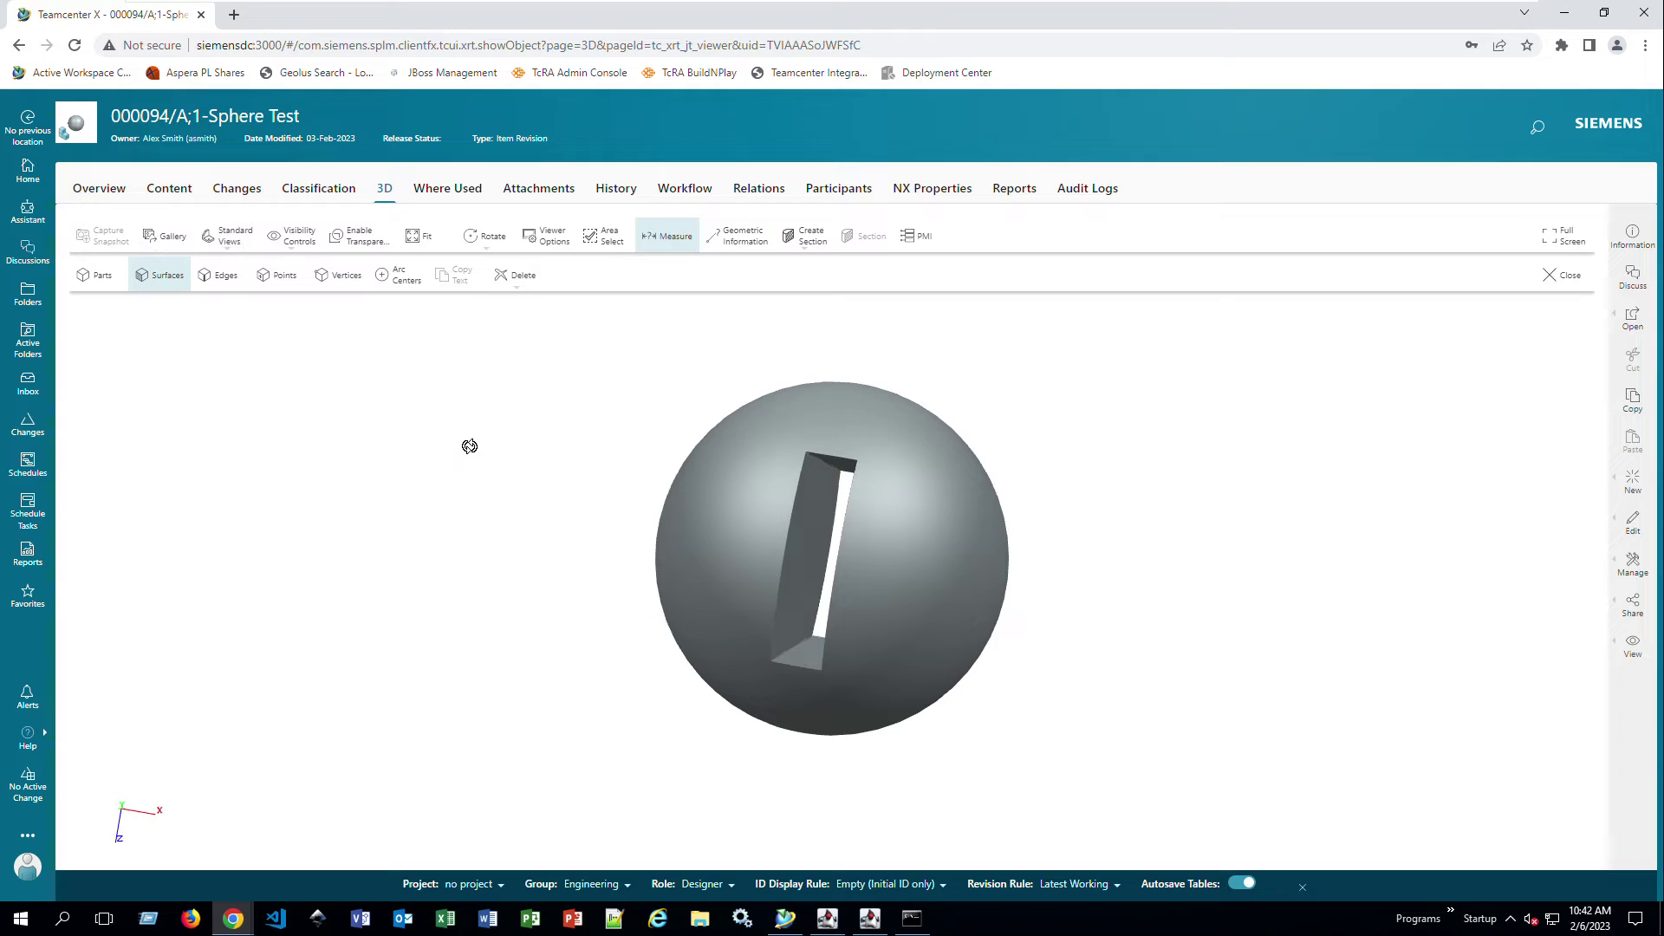
pyautogui.click(804, 534)
pyautogui.moveTo(476, 534); pyautogui.dragTo(876, 572)
pyautogui.click(876, 571)
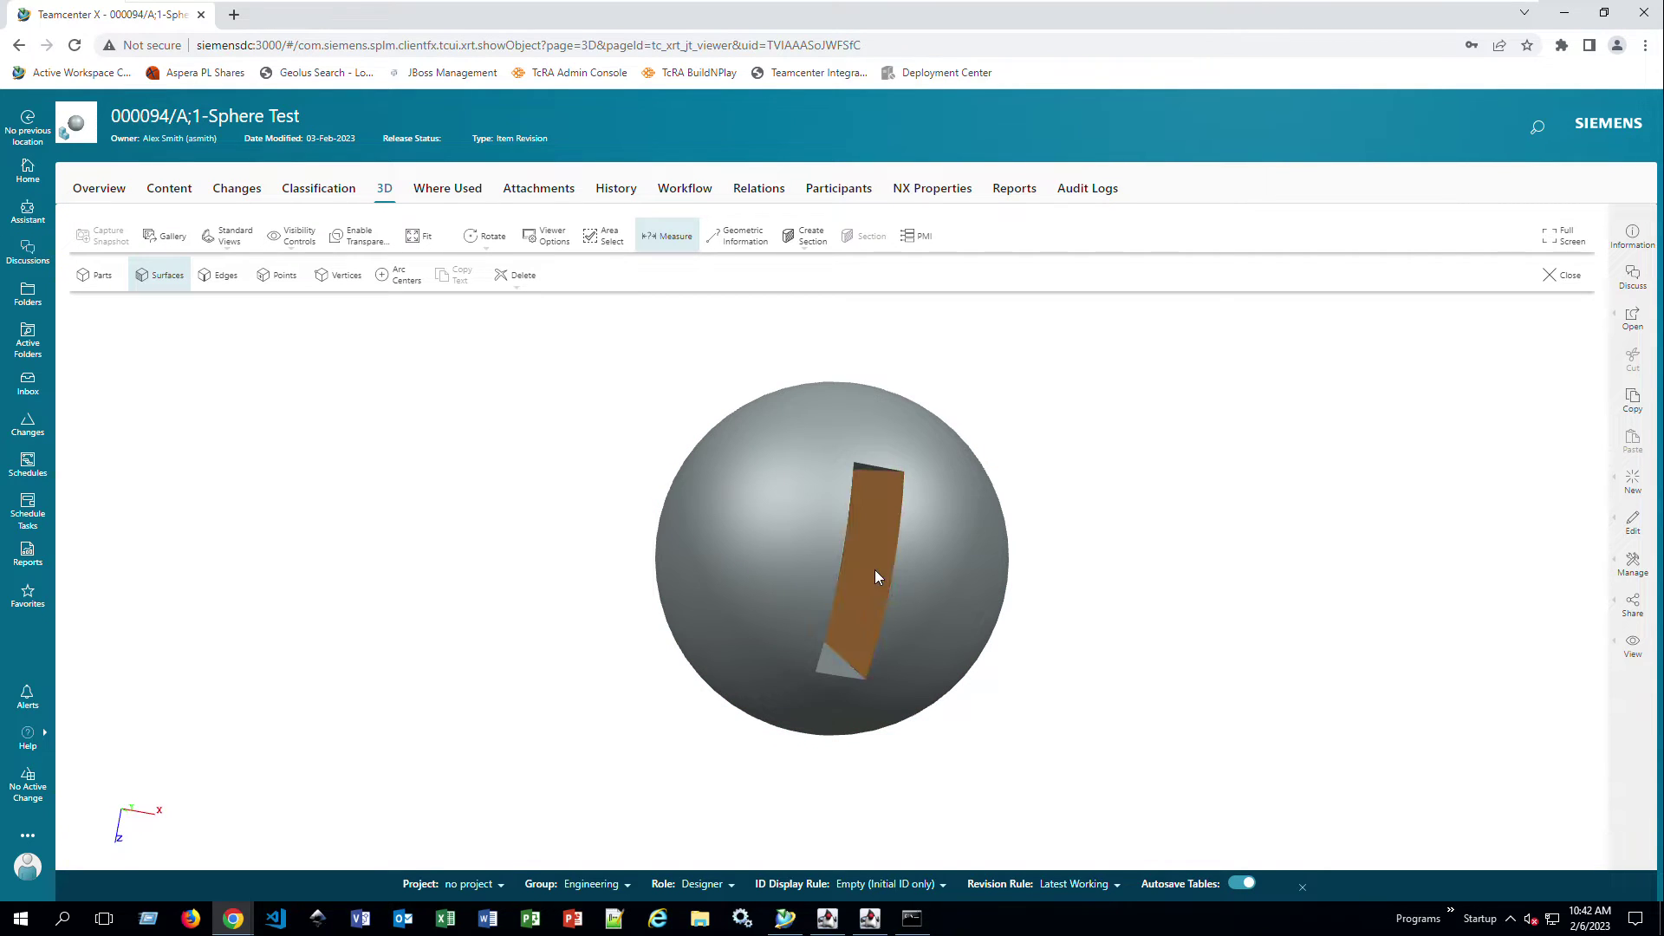
pyautogui.click(918, 546)
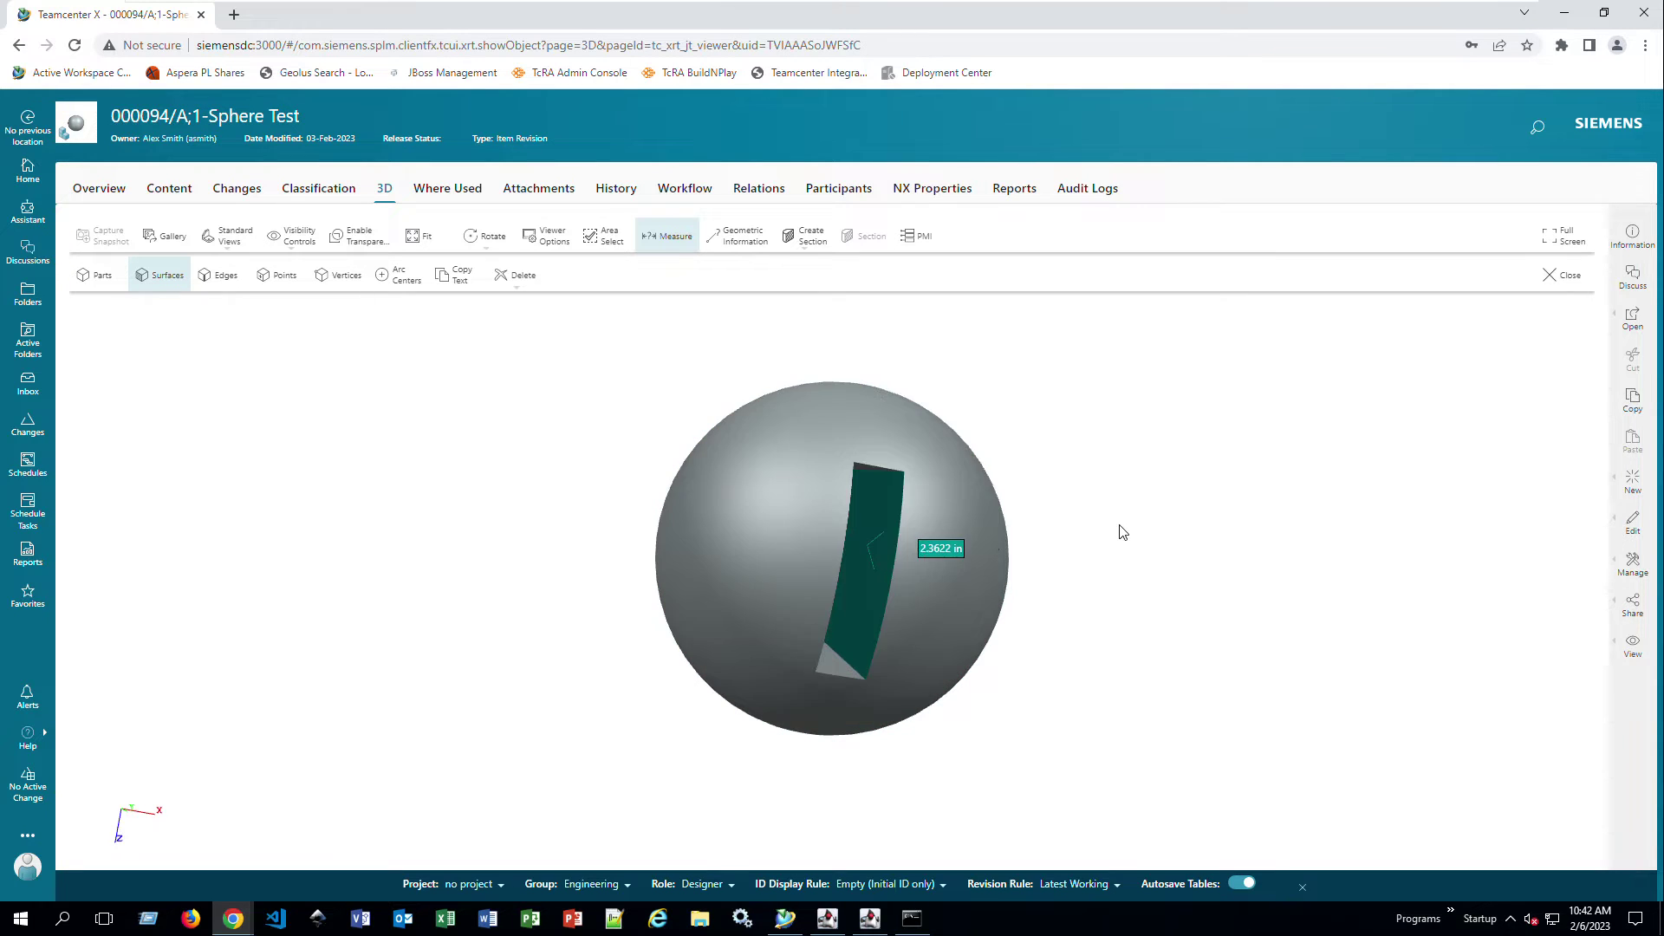
pyautogui.click(223, 284)
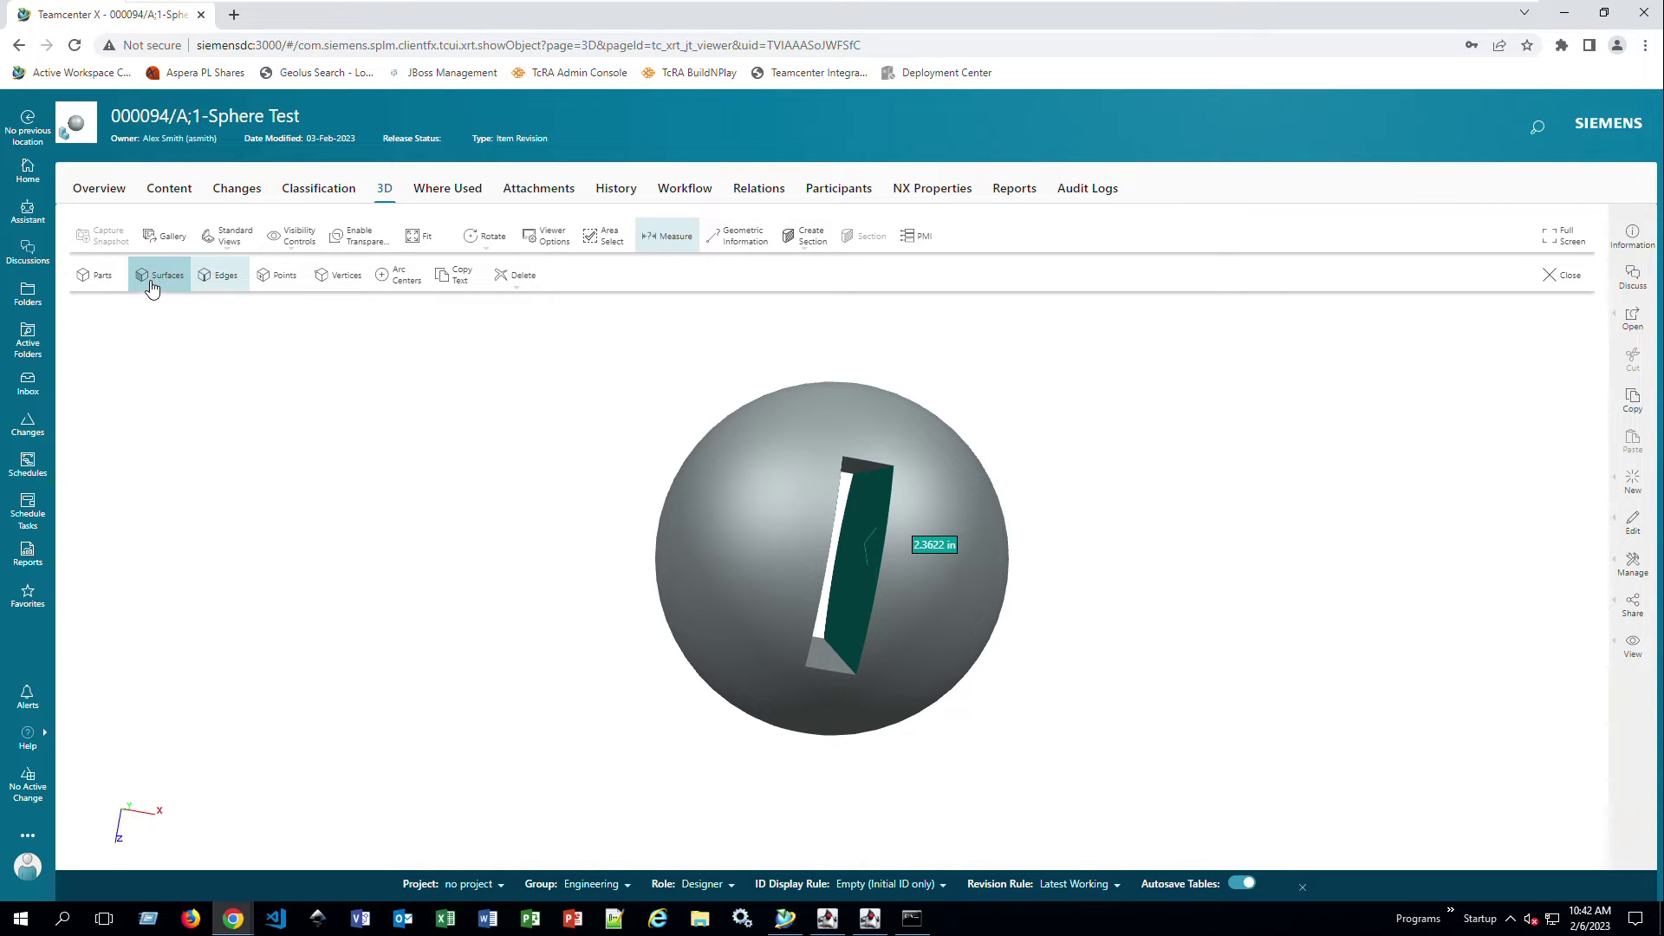
# Step: Measure the distance between the two long curved edges of the slot
pyautogui.moveTo(460, 439); pyautogui.dragTo(368, 435)
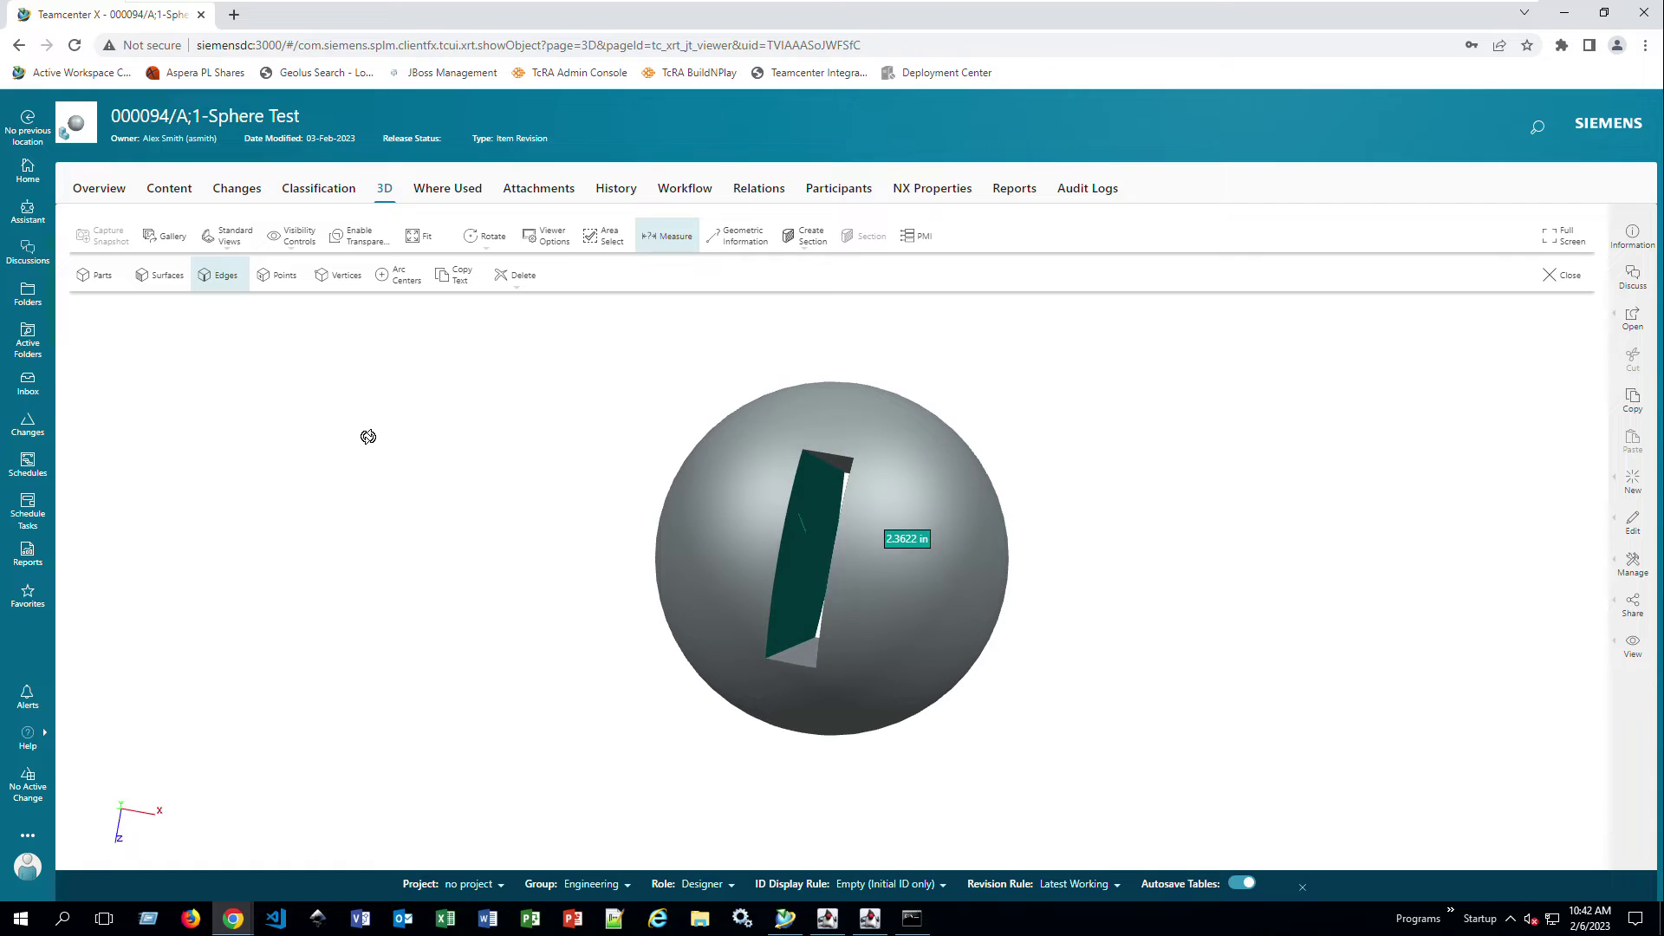
pyautogui.click(833, 573)
pyautogui.moveTo(834, 577)
pyautogui.mouseDown()
pyautogui.moveTo(878, 574)
pyautogui.moveTo(856, 585)
pyautogui.mouseUp()
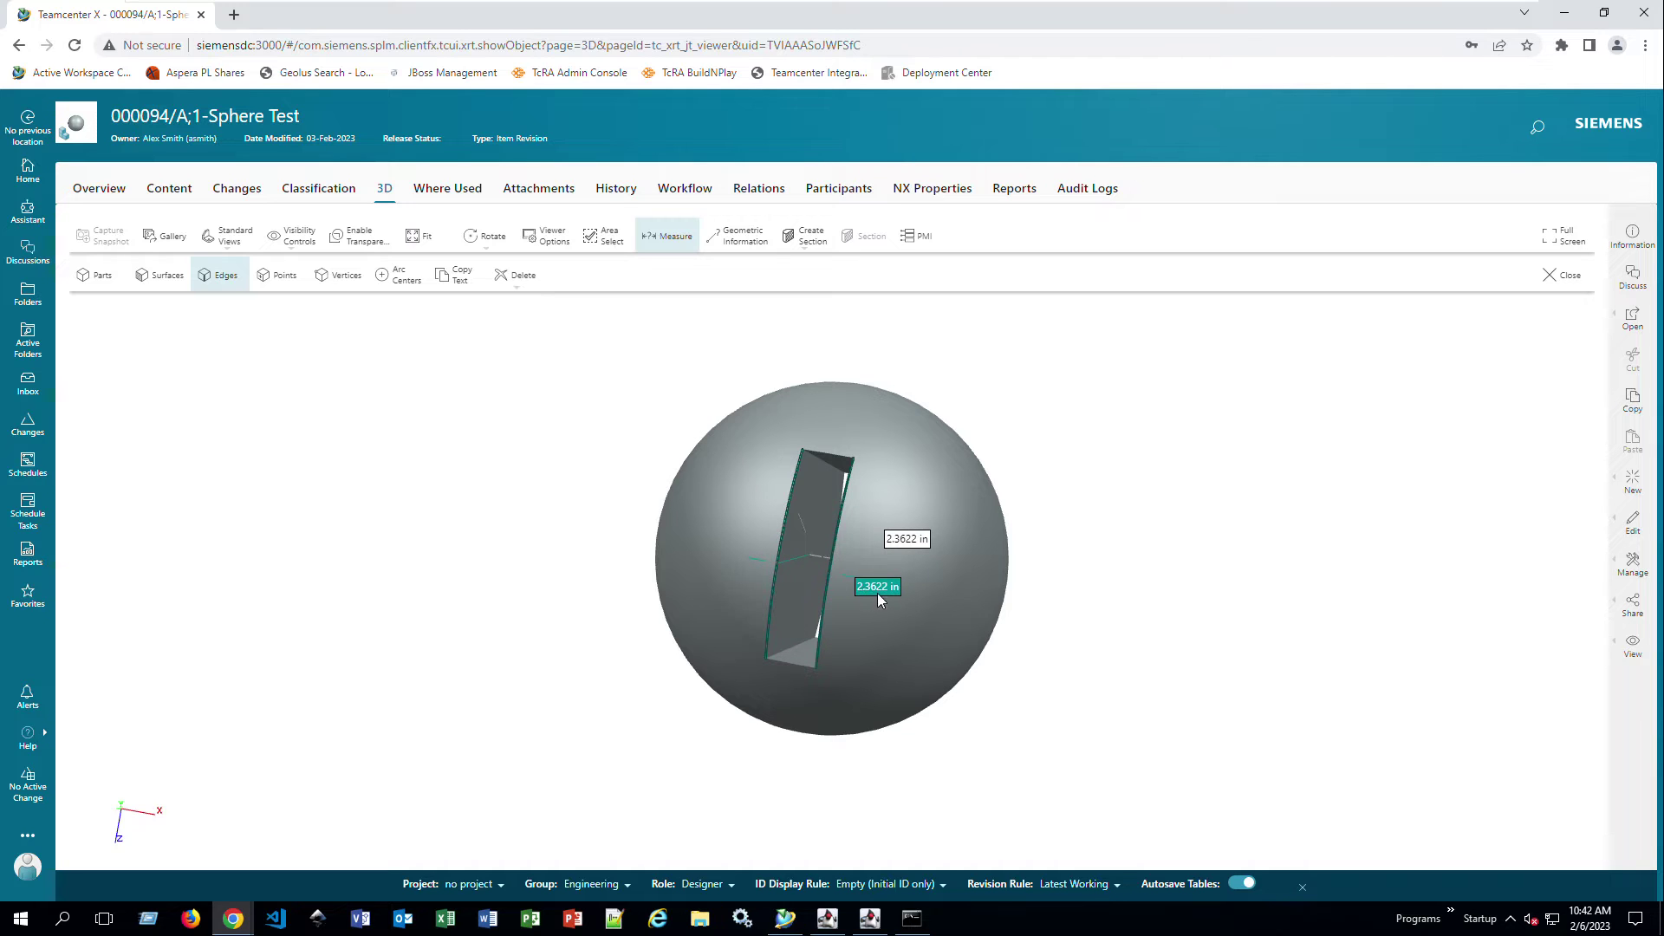
pyautogui.scroll(5, 826, 605)
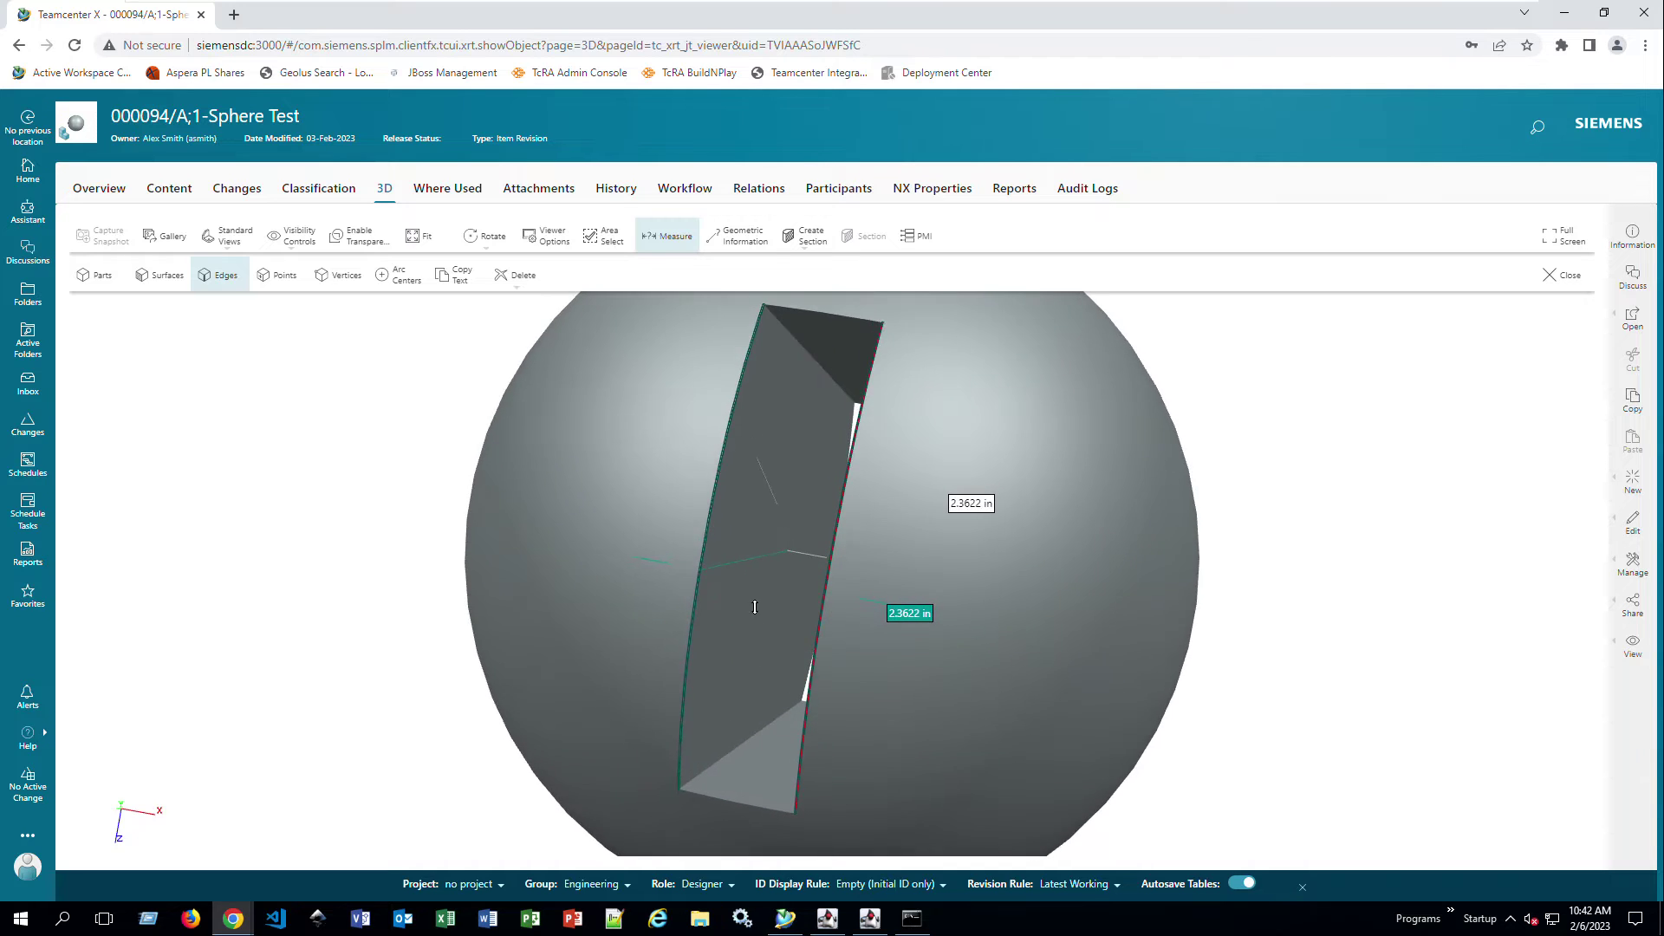
# Step: Cut the sphere with an XZ section, enable transparency, and set the section offset to 6.07134
pyautogui.moveTo(1272, 675); pyautogui.dragTo(1086, 488)
pyautogui.click(806, 236)
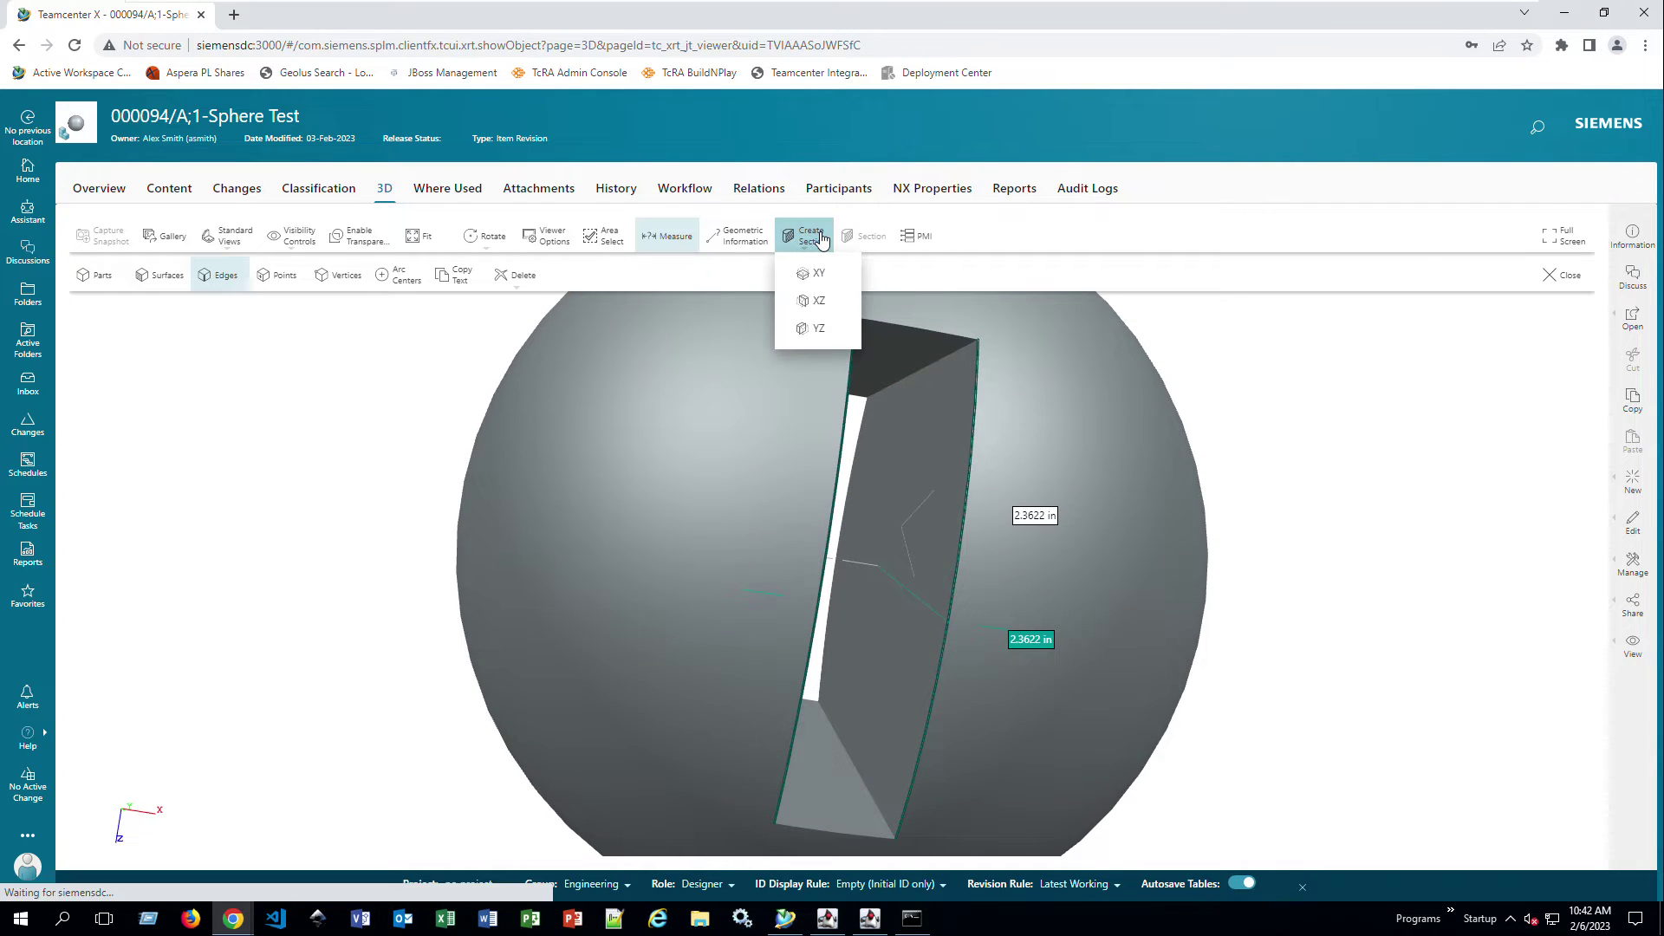
pyautogui.click(833, 305)
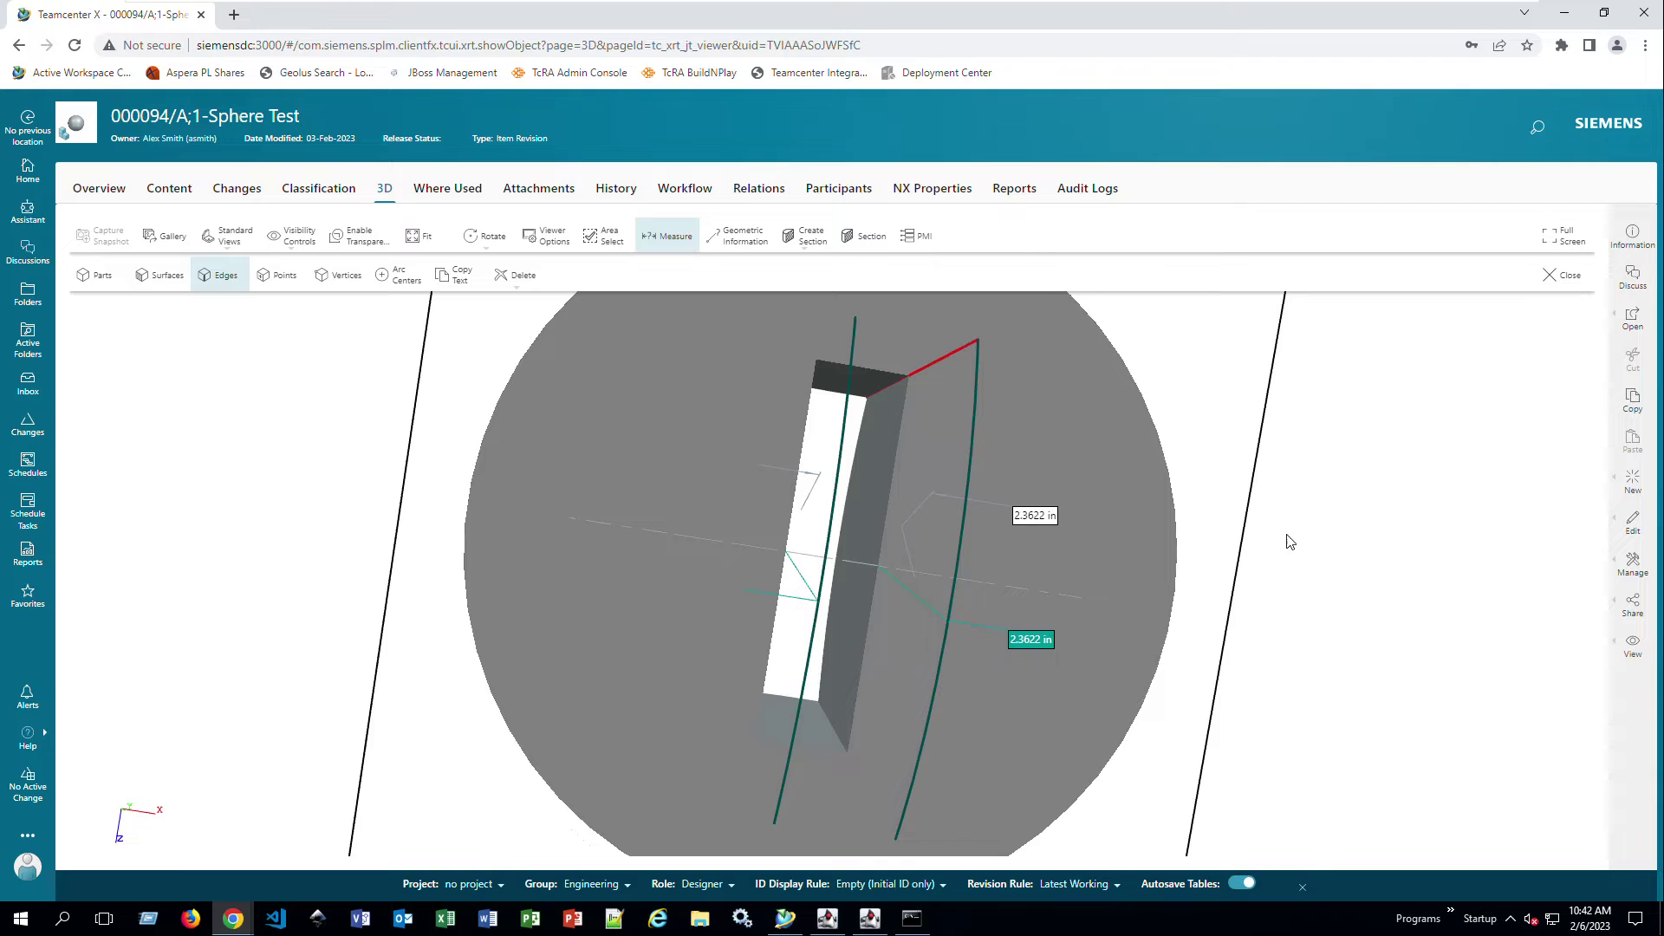
pyautogui.moveTo(1254, 511); pyautogui.dragTo(949, 467)
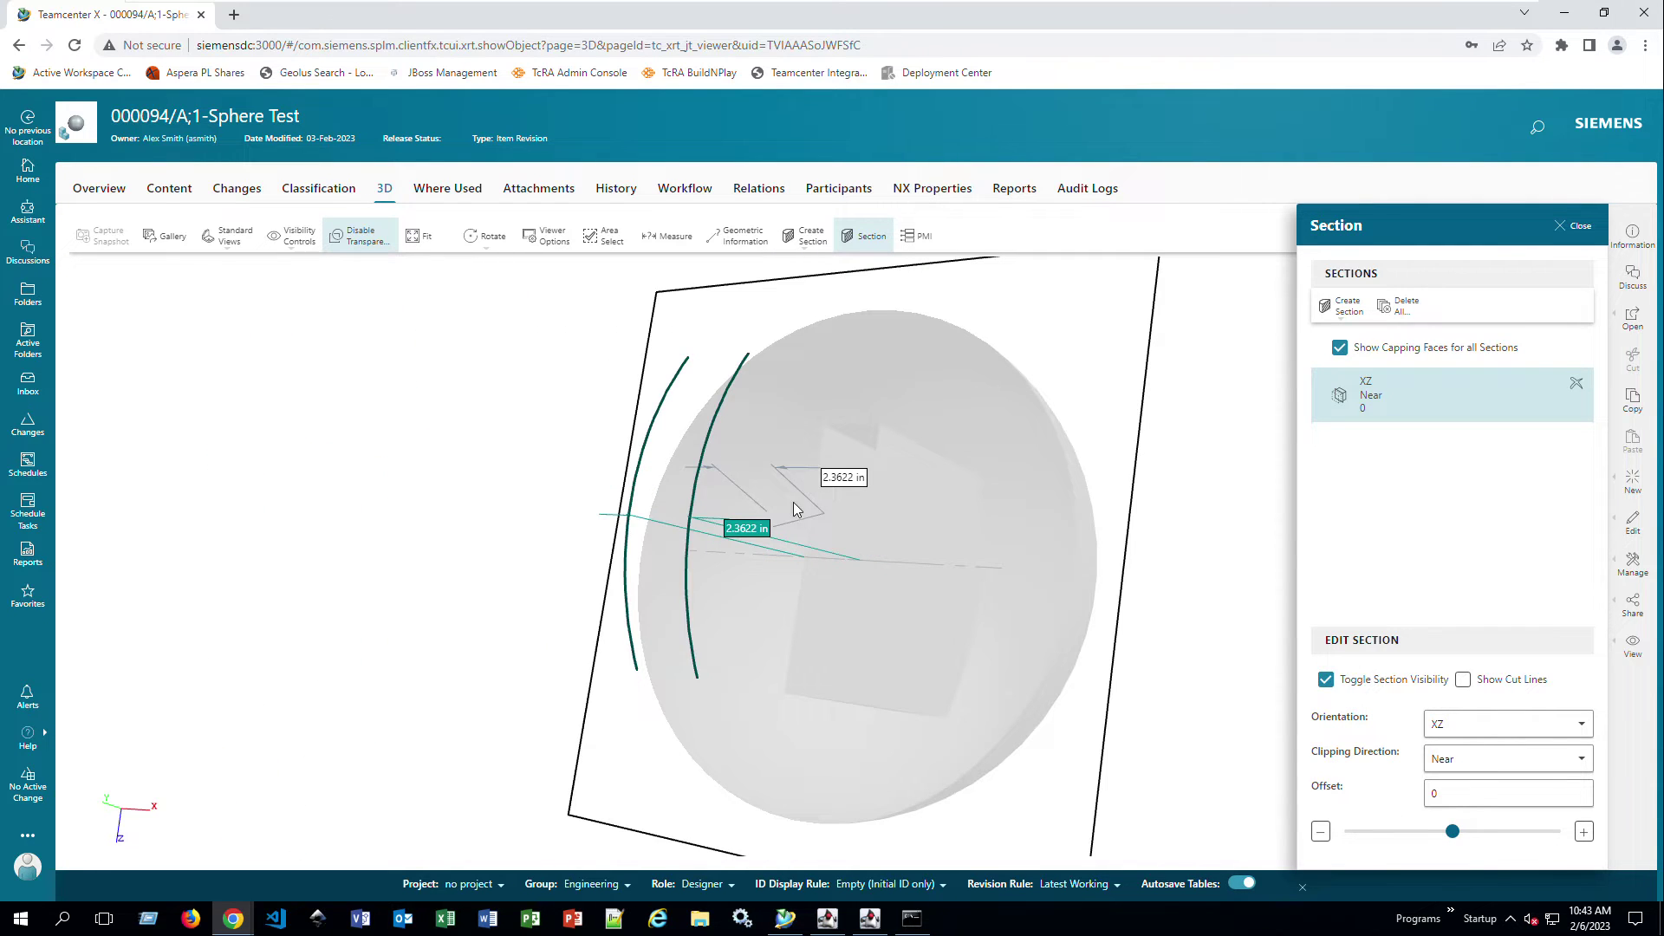
pyautogui.moveTo(1453, 835); pyautogui.dragTo(1529, 837)
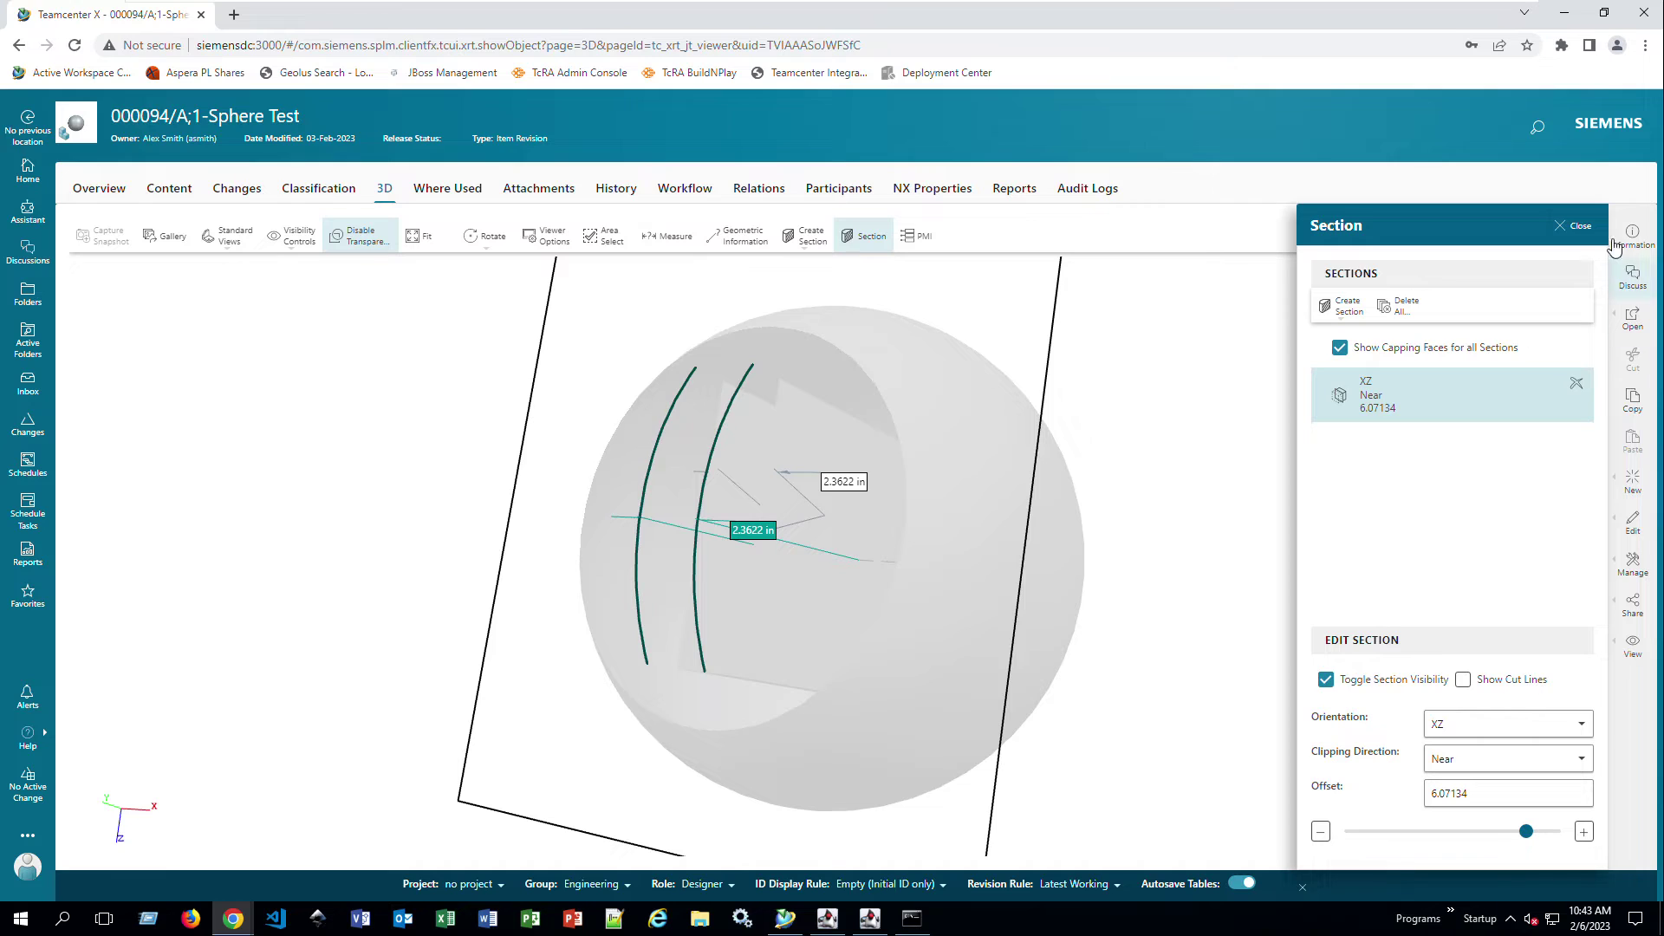
pyautogui.click(1579, 229)
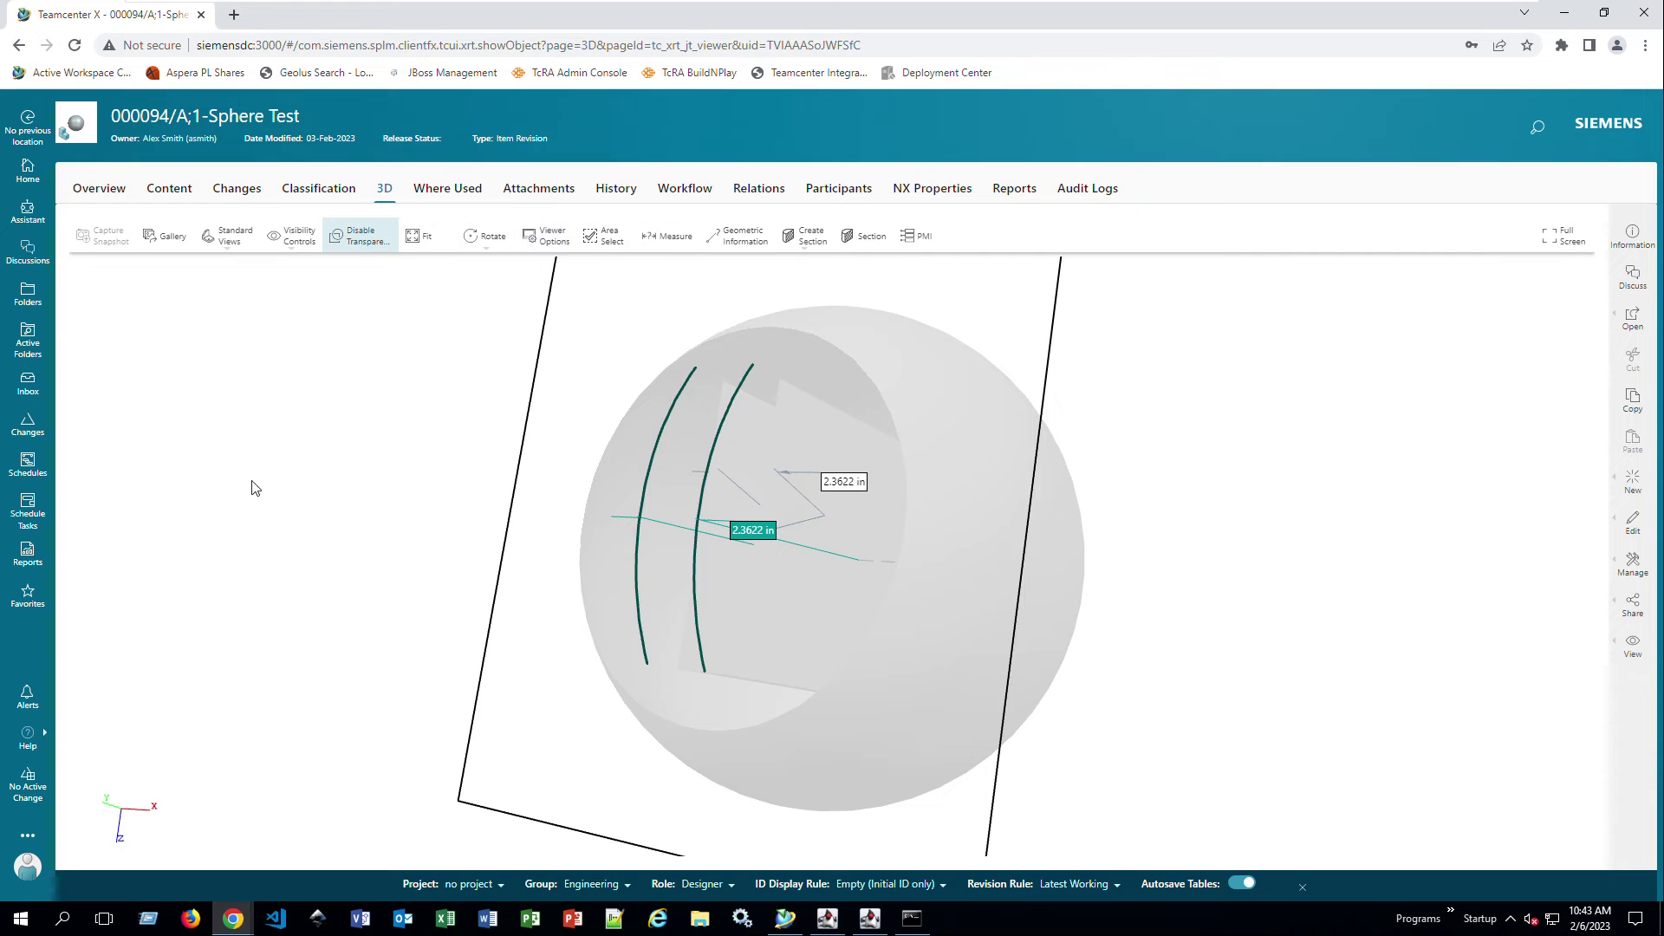
# Step: Reopen the section settings and delete the XZ section from the sphere view
pyautogui.moveTo(1207, 401); pyautogui.dragTo(1180, 515)
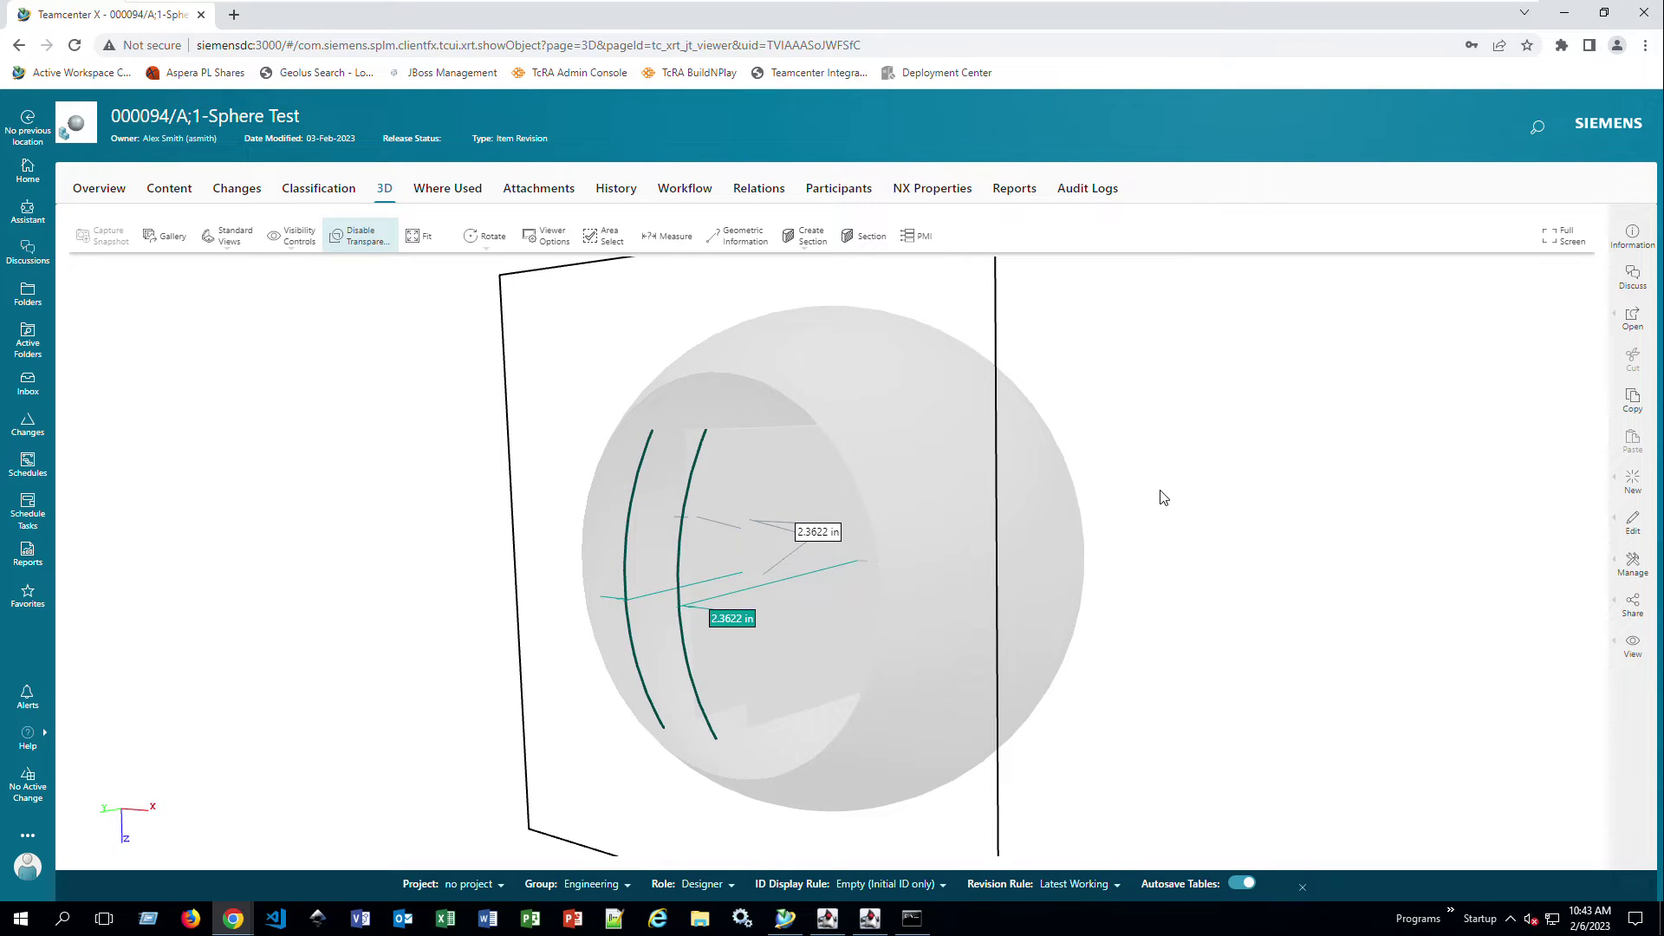
pyautogui.click(865, 236)
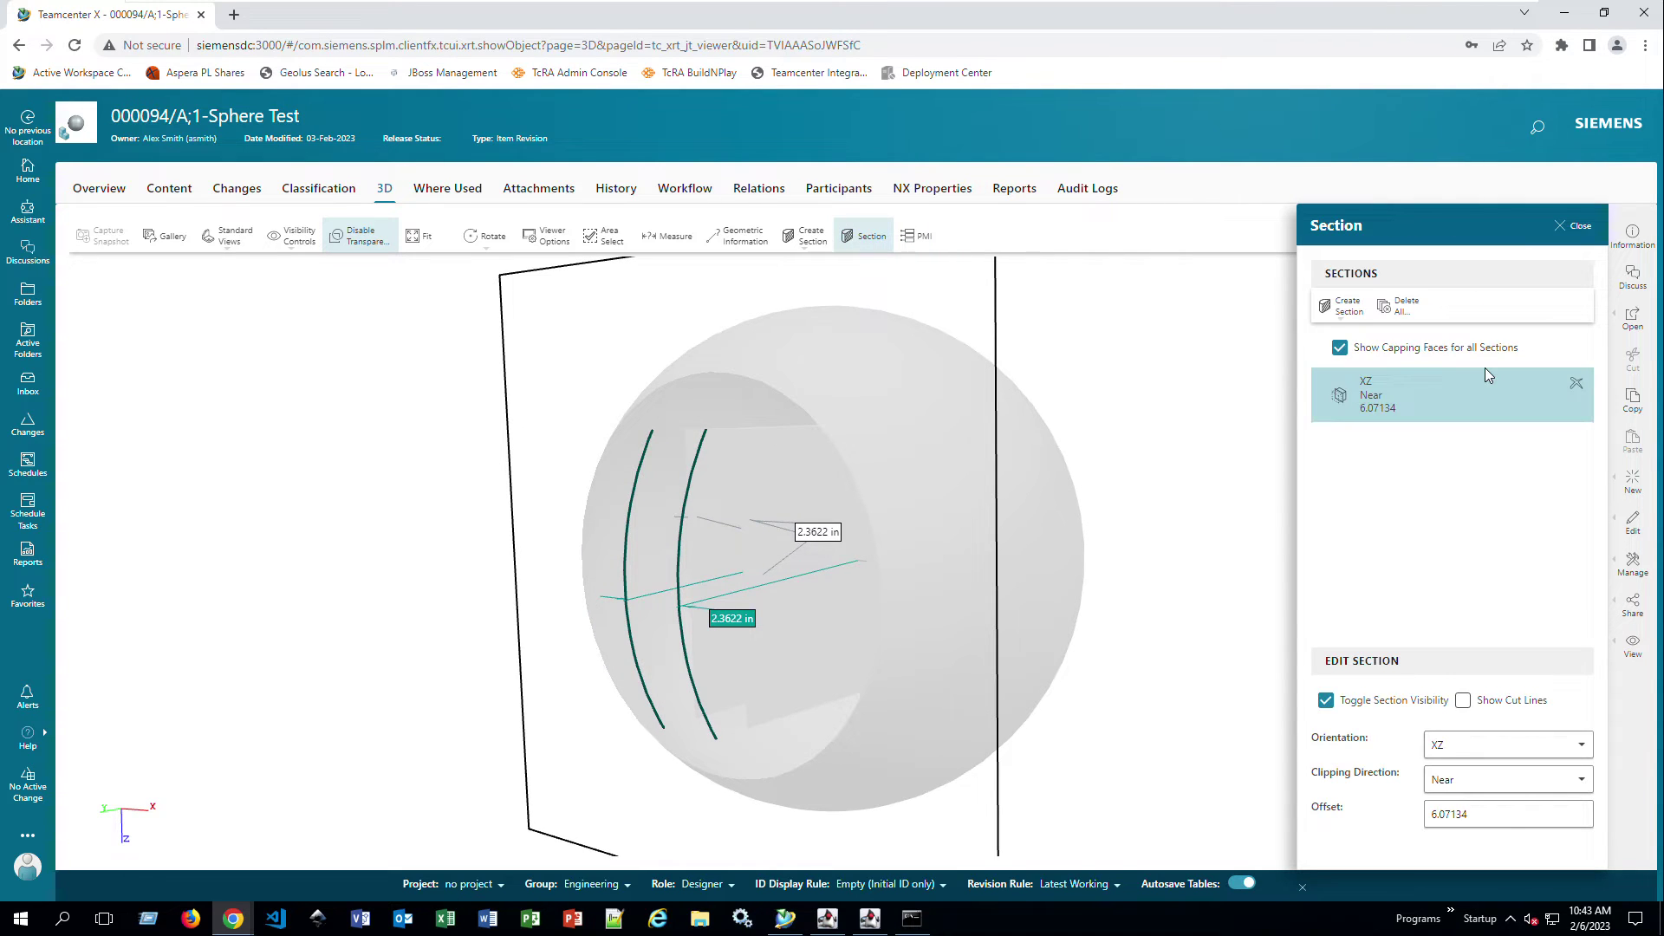
pyautogui.click(1480, 403)
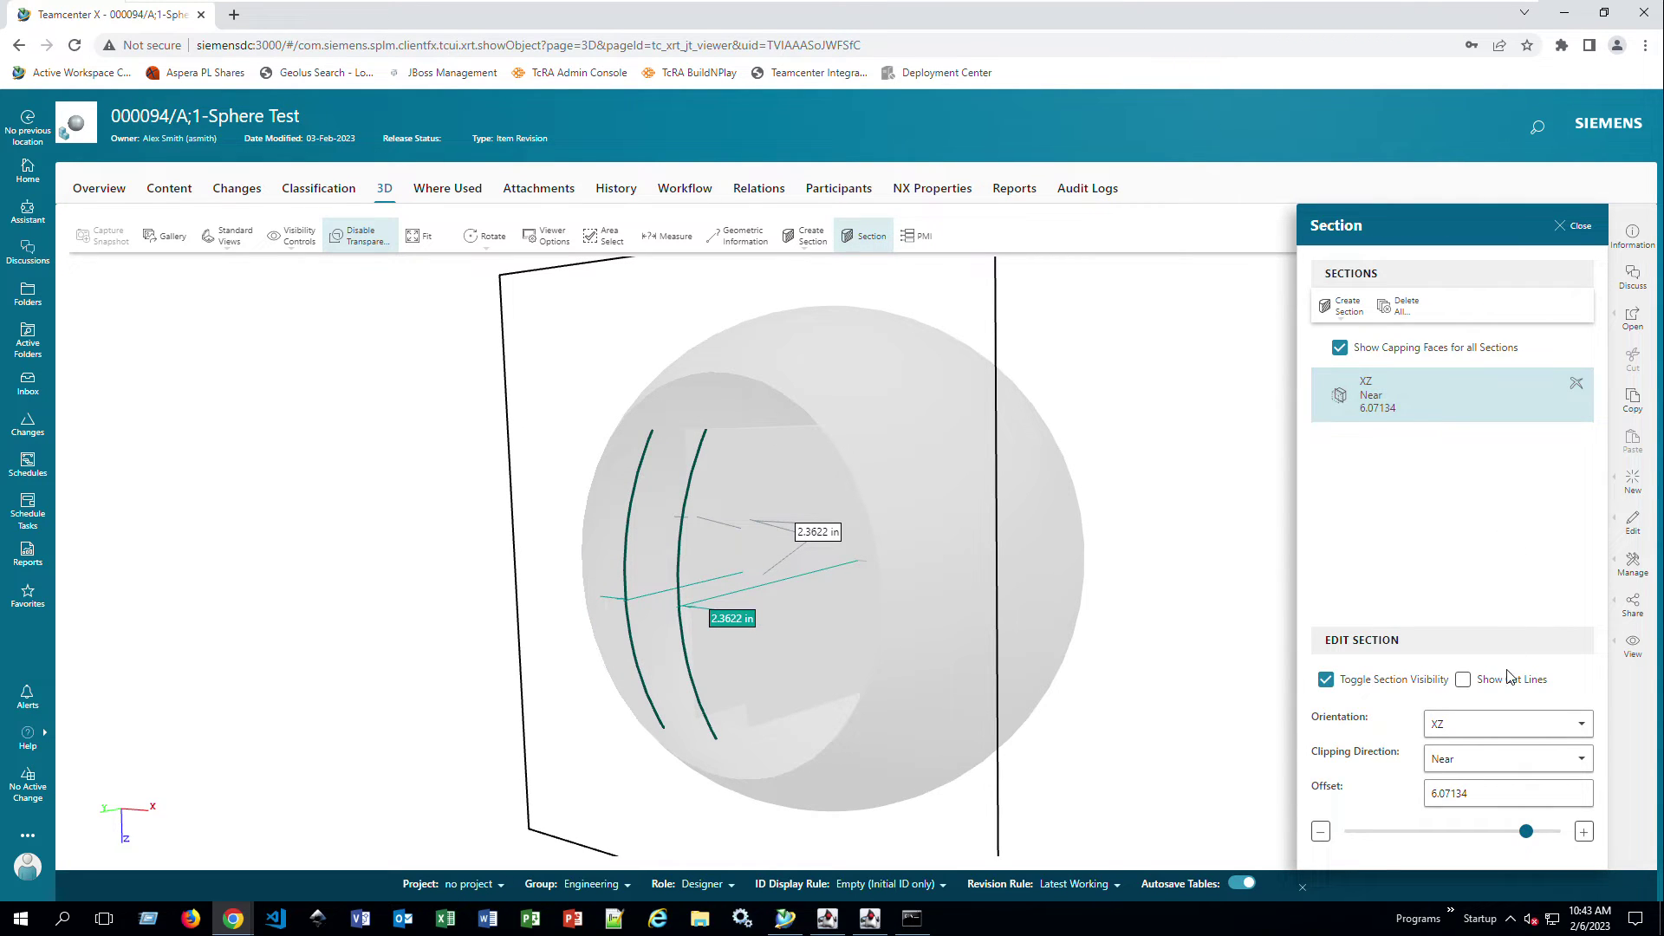
pyautogui.click(1578, 383)
pyautogui.click(992, 759)
# Step: Review the revision's attachments, where-used and changes information, and expand the incoming relation of Sphere Test in the relations graph
pyautogui.click(538, 189)
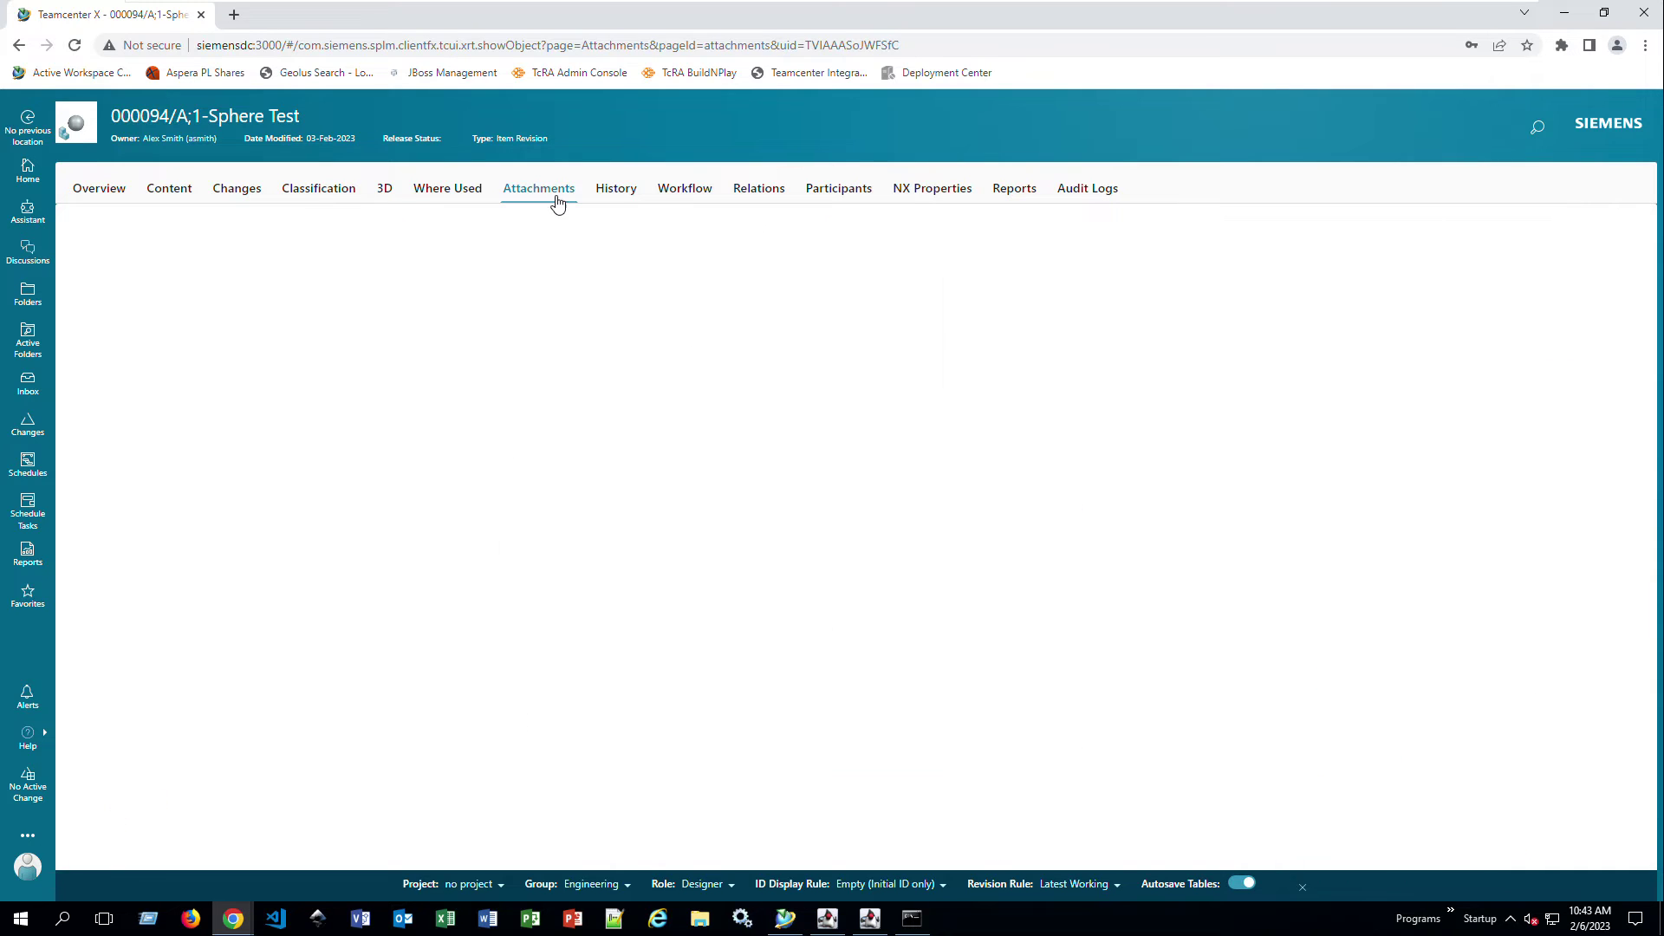
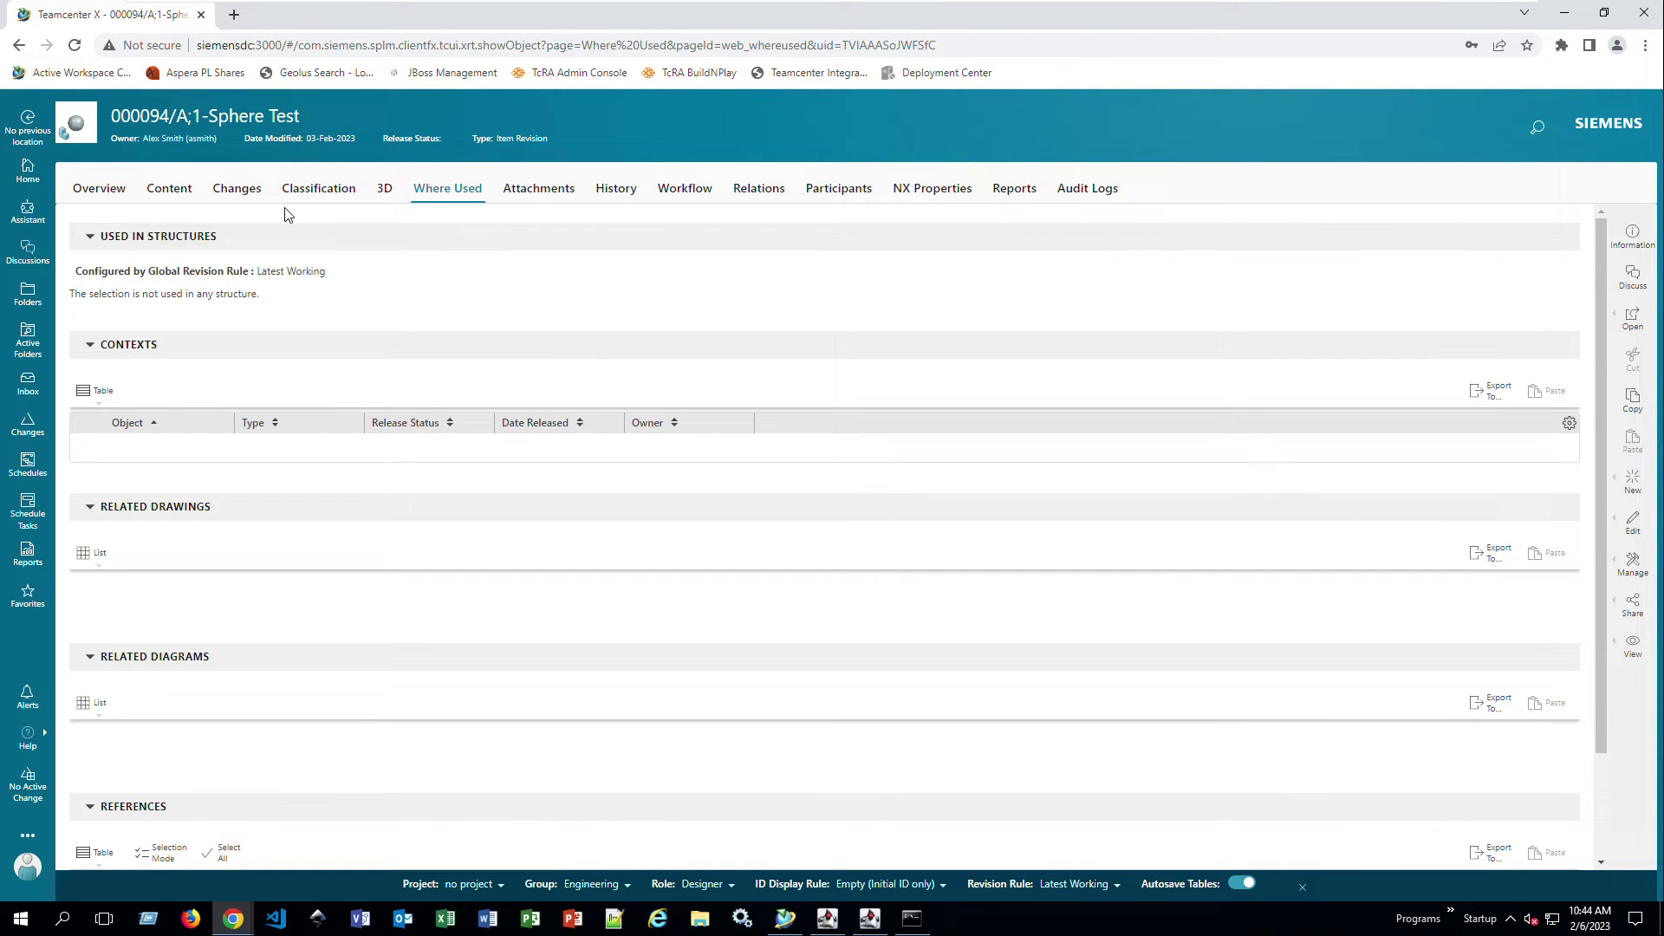
pyautogui.click(239, 191)
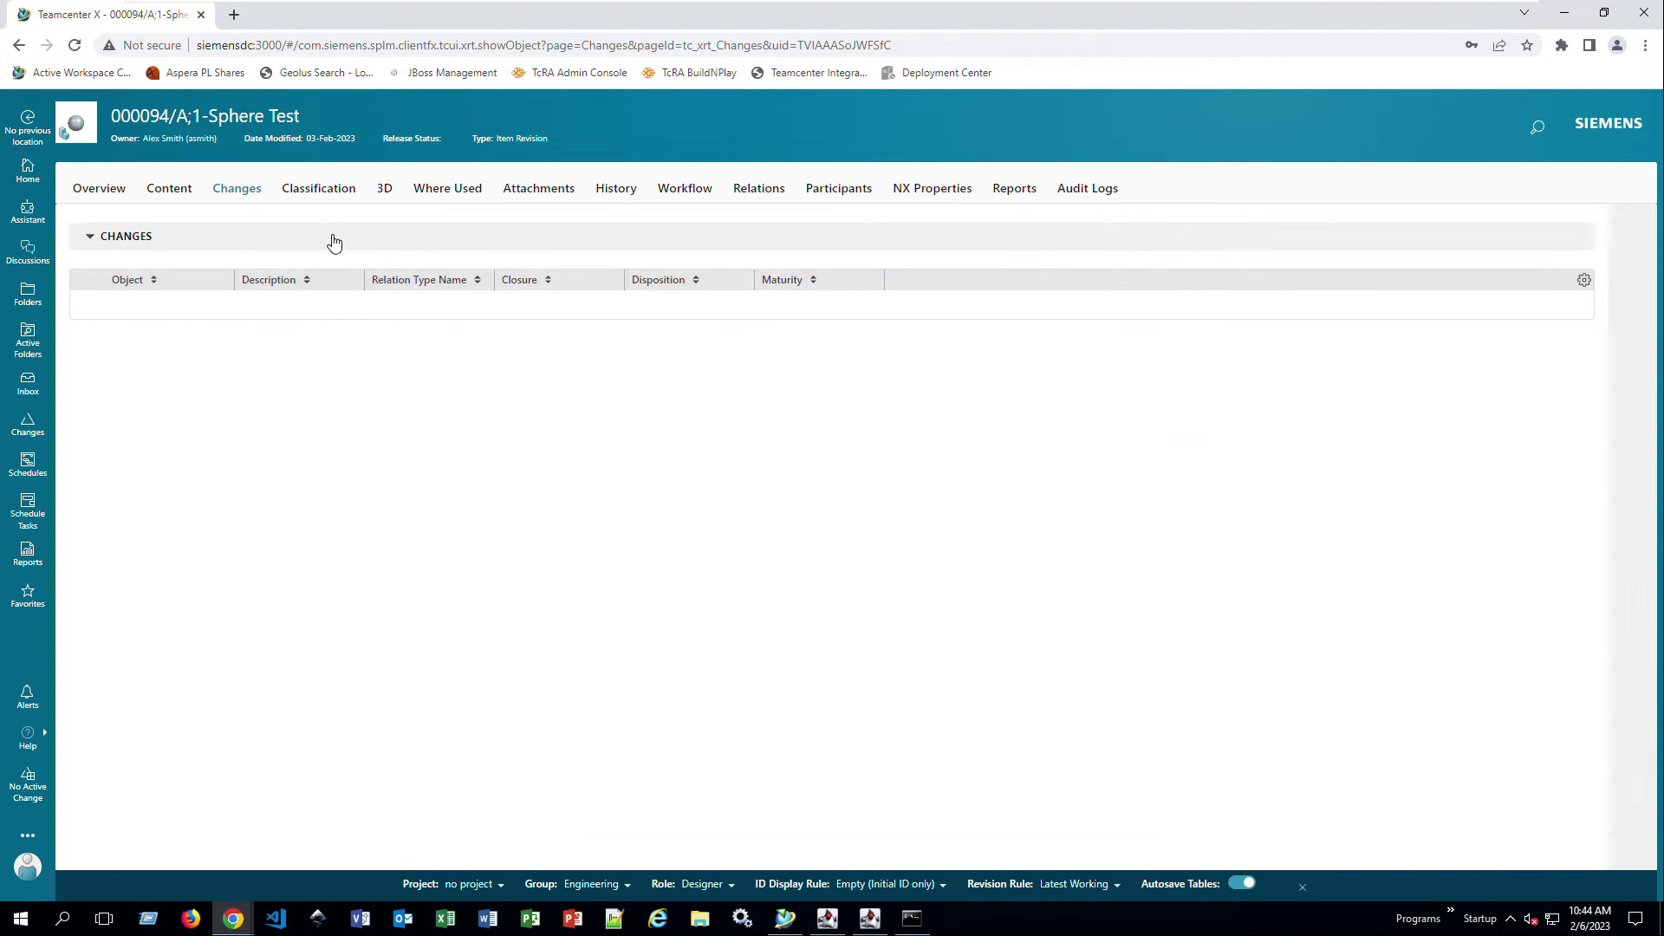
pyautogui.click(759, 188)
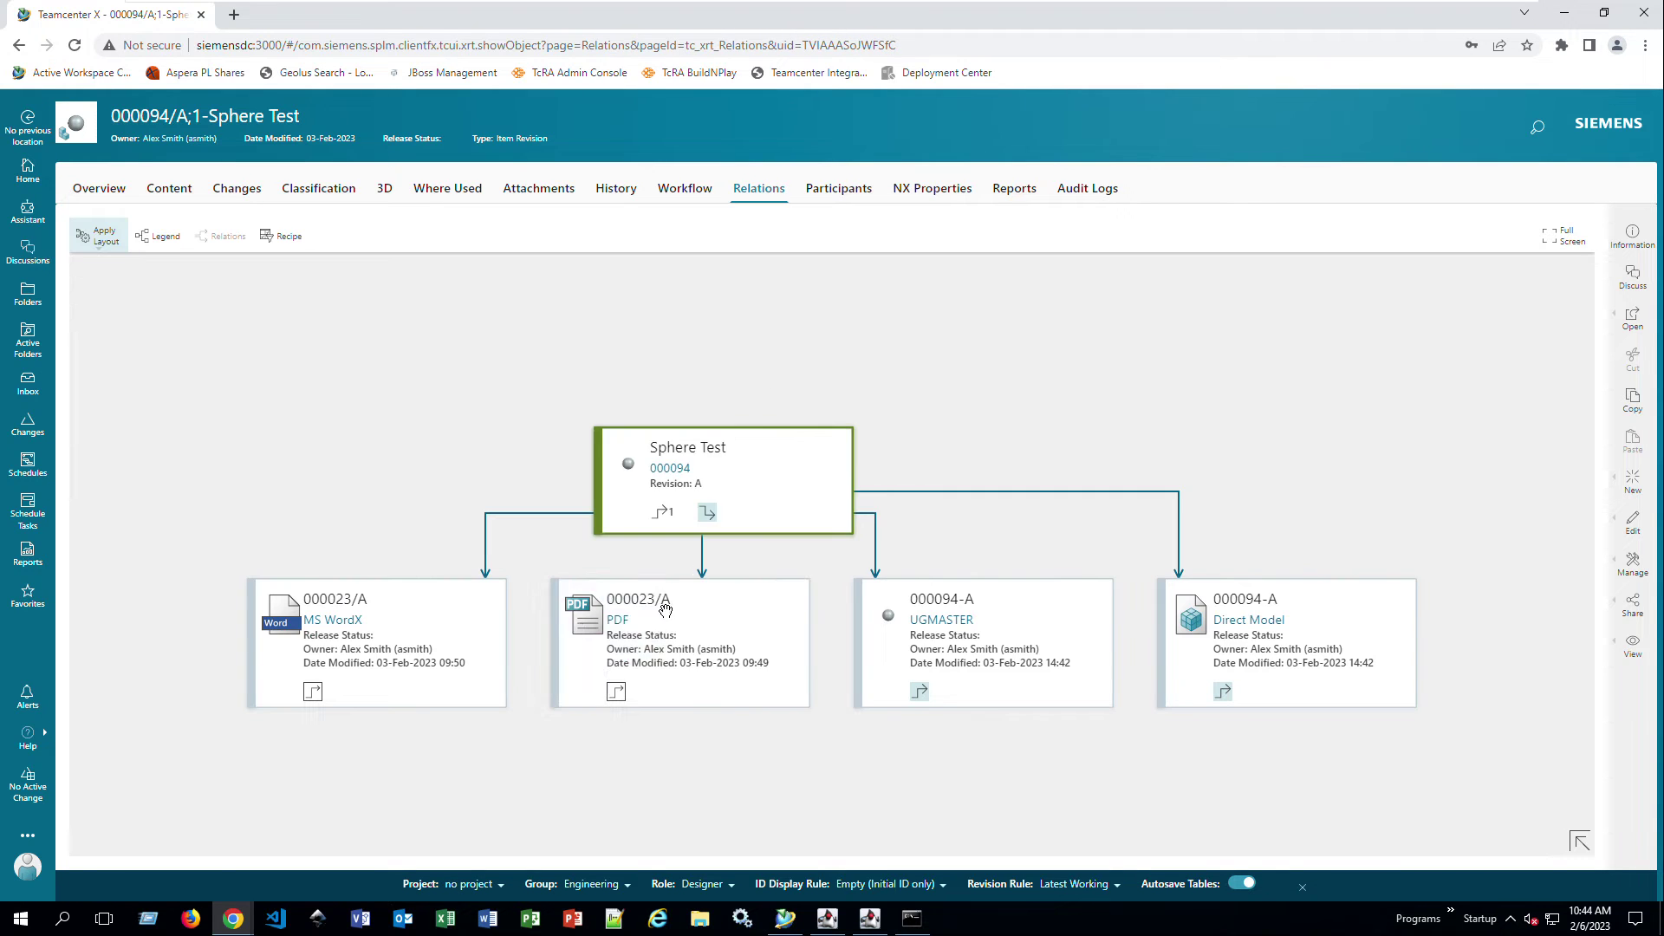
pyautogui.click(673, 519)
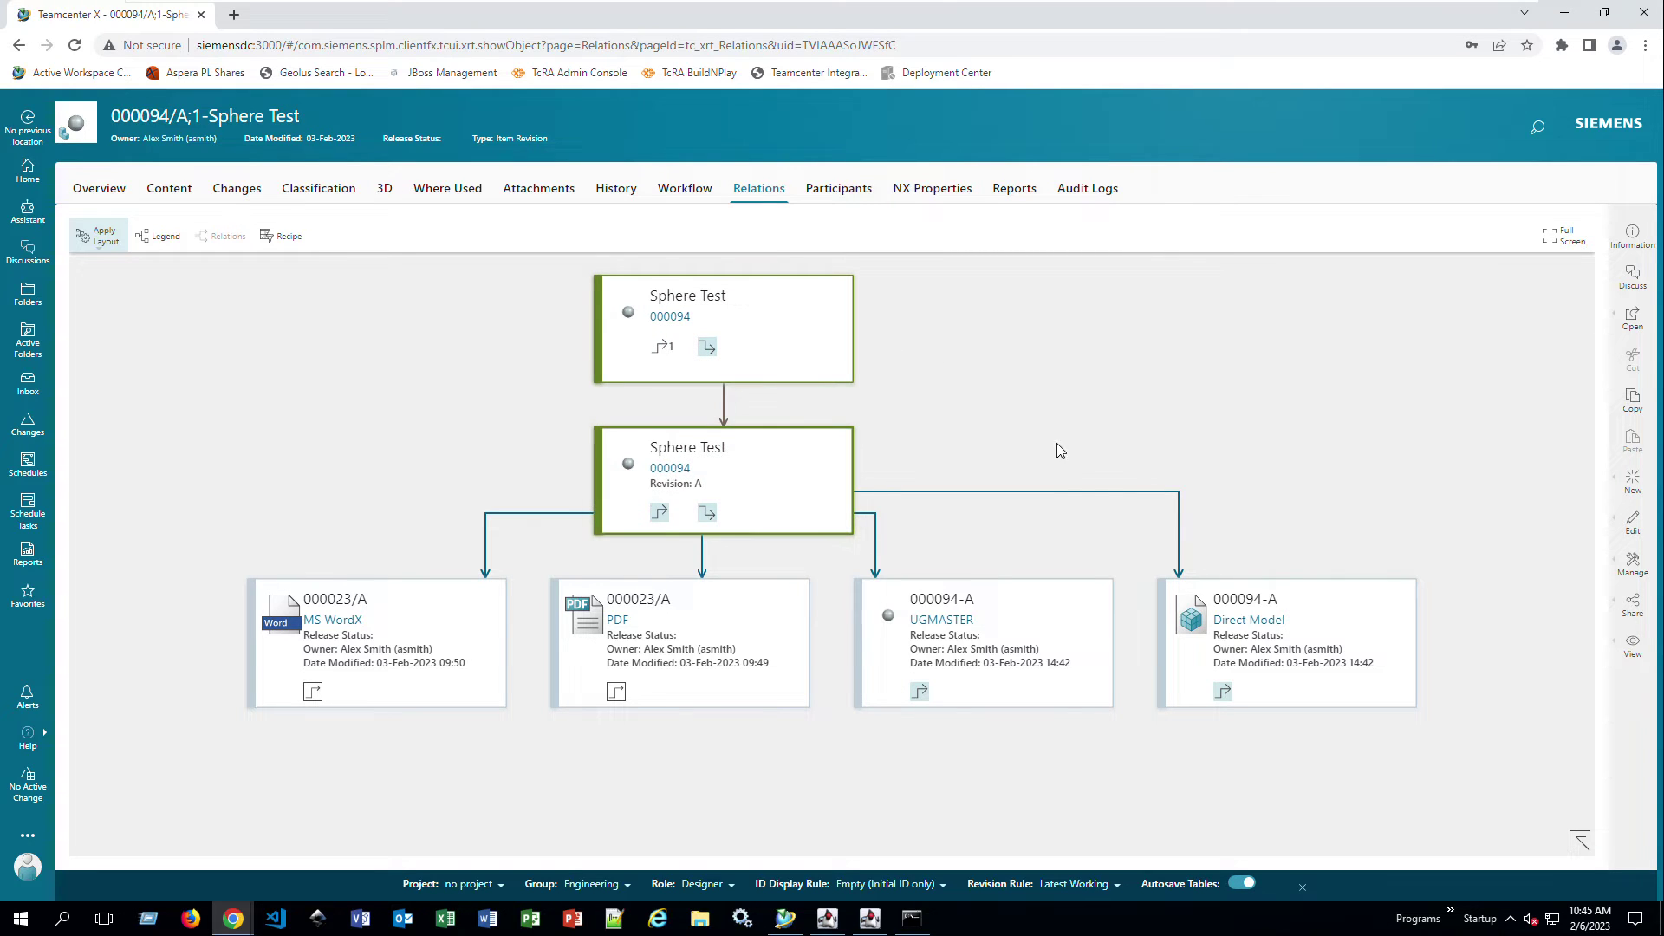
# Step: Open the Home folder from the home page and launch it in NX with the downloaded openinnx.nxtcxml file
pyautogui.click(28, 170)
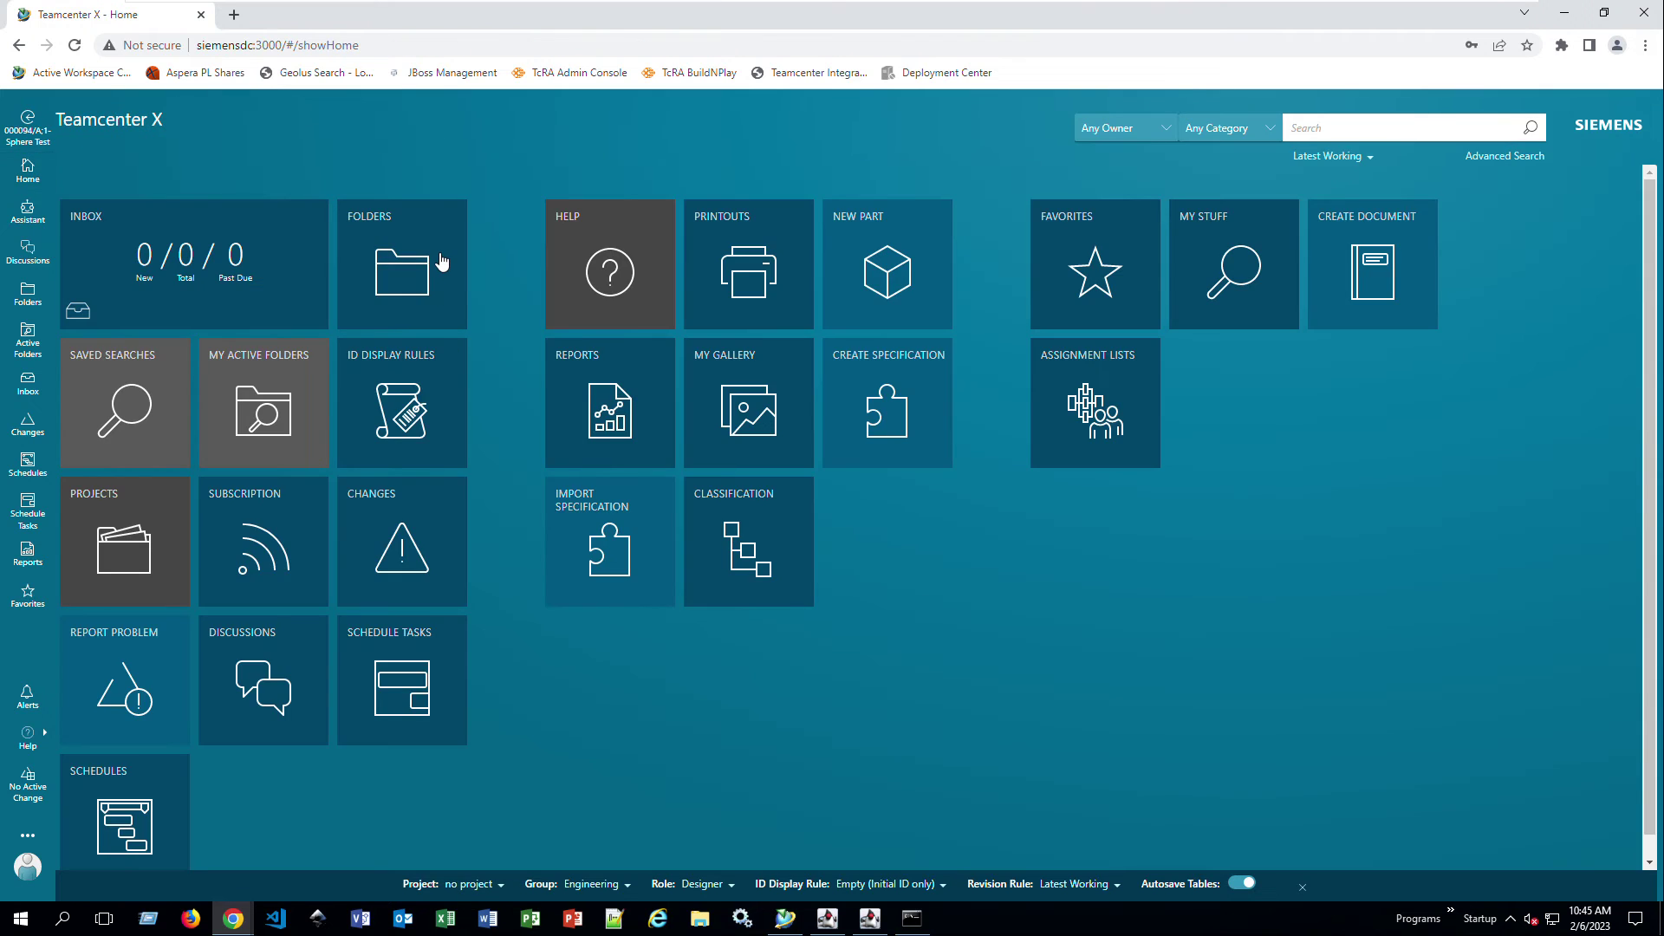
pyautogui.click(441, 261)
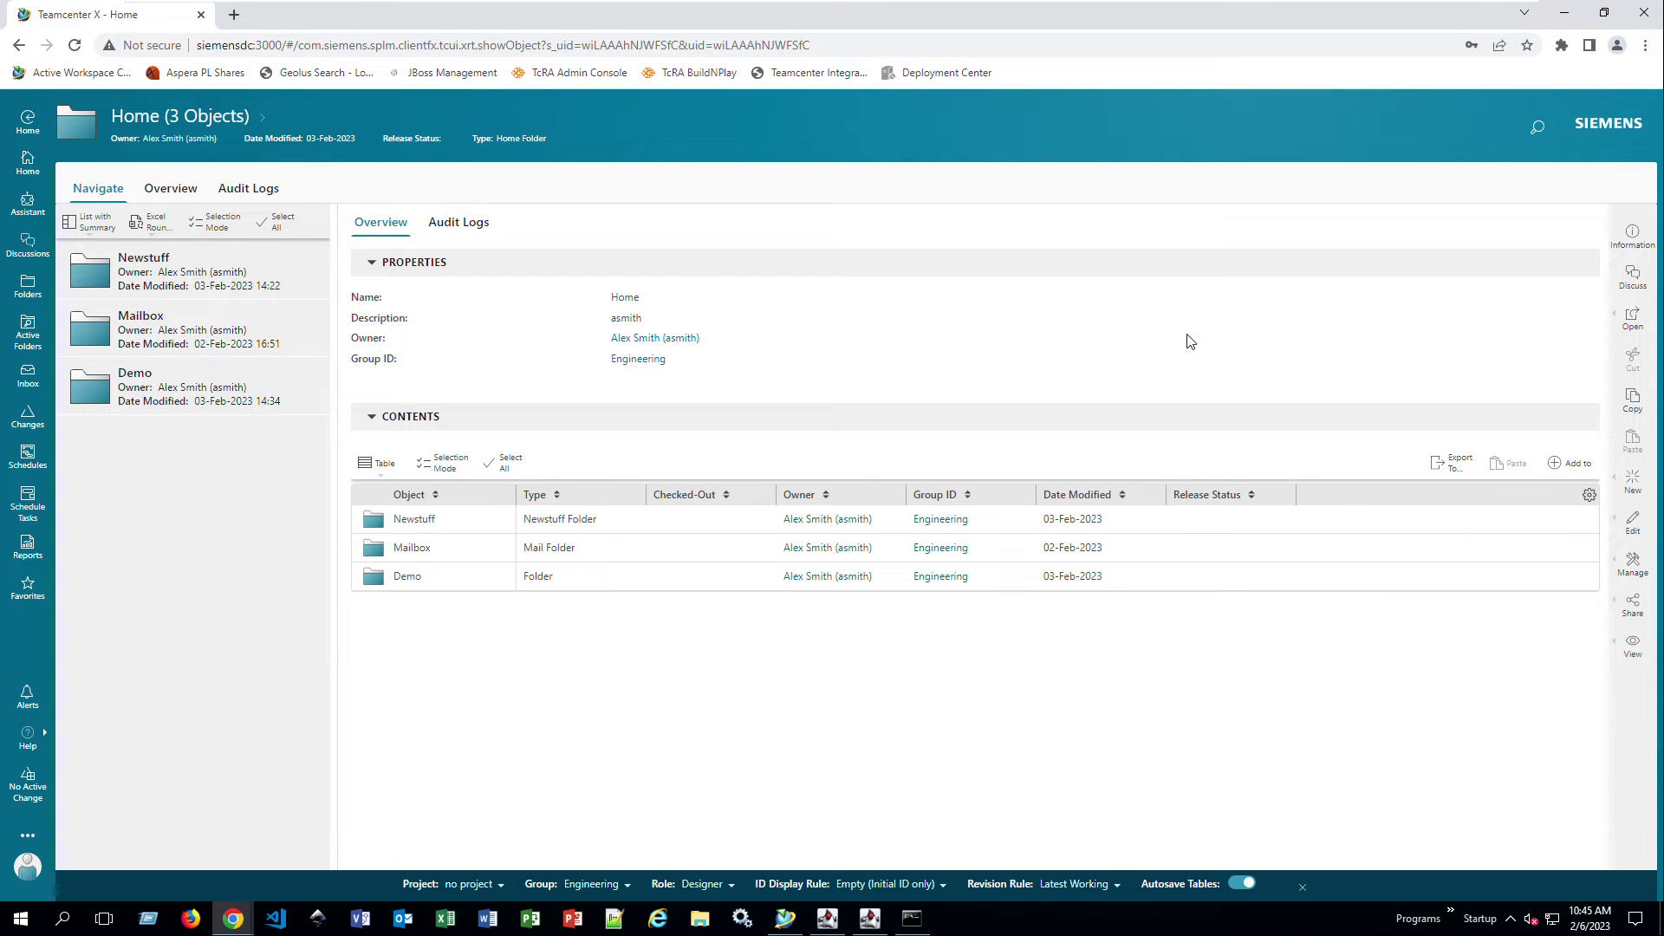
pyautogui.click(1630, 321)
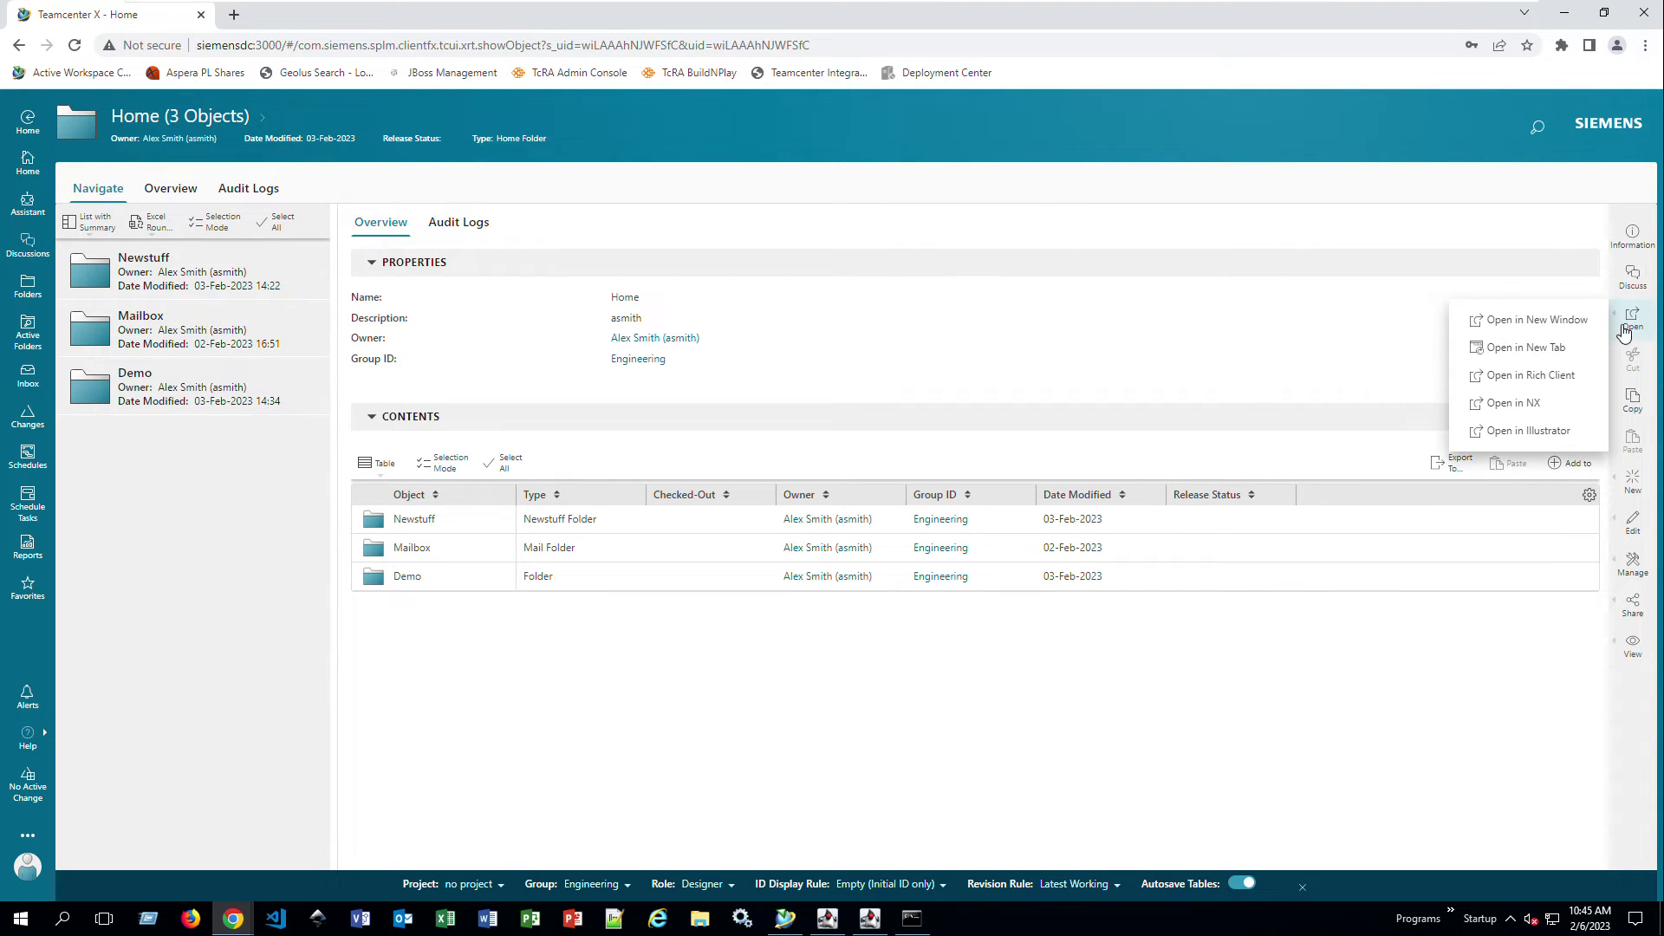
pyautogui.click(1559, 404)
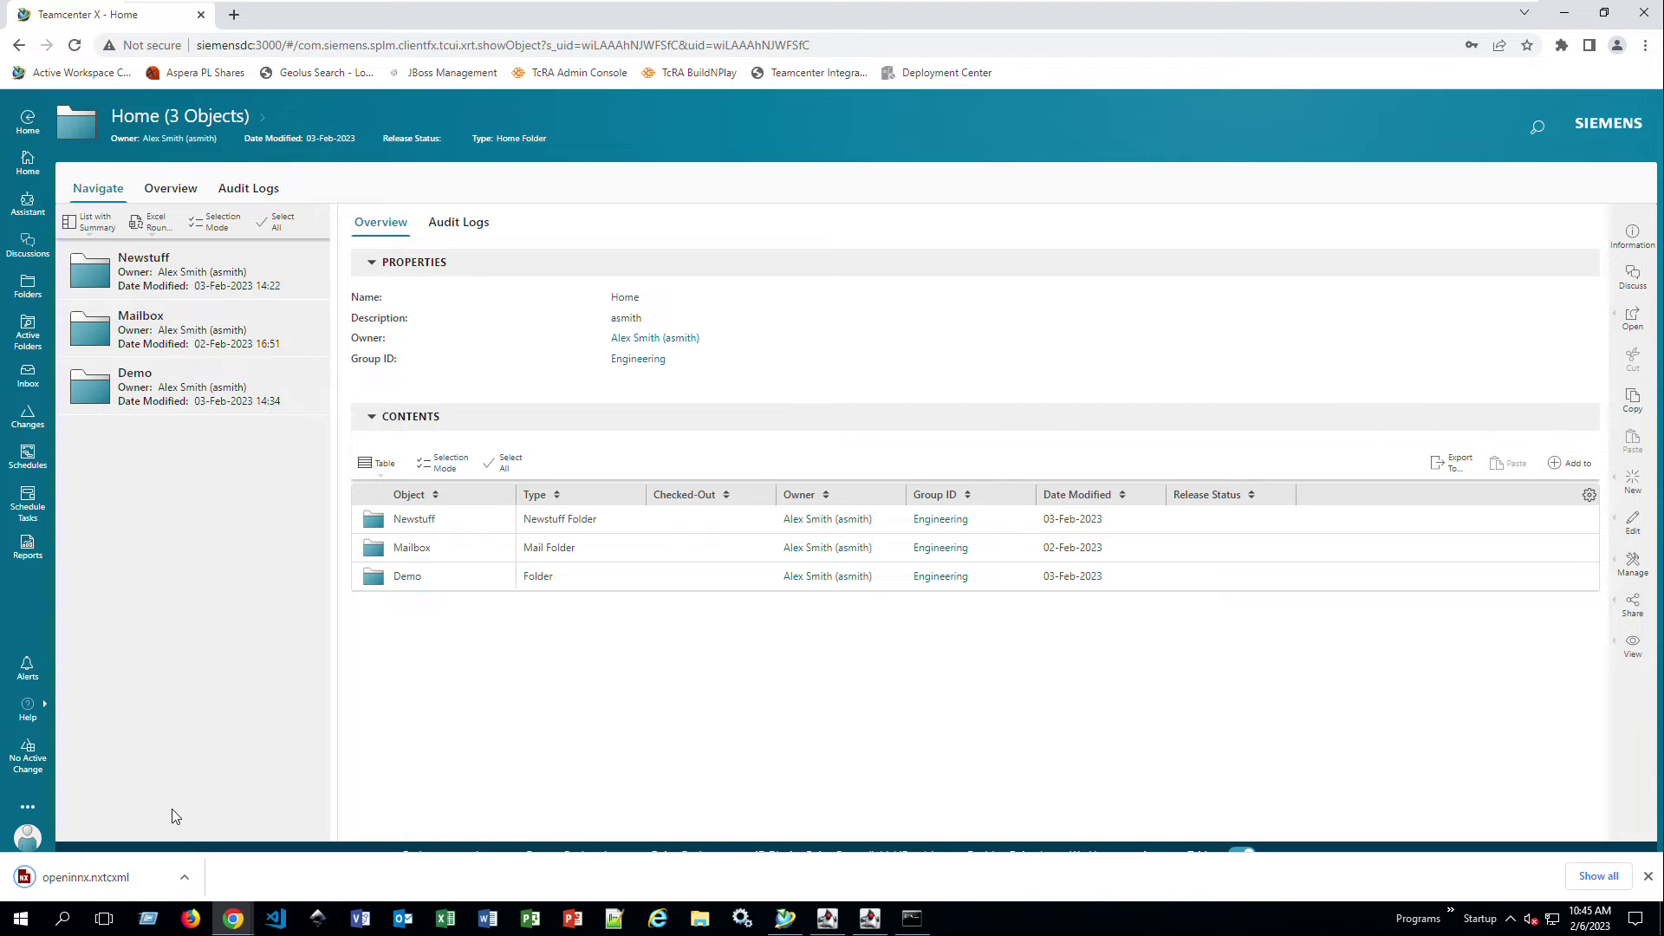
pyautogui.click(115, 881)
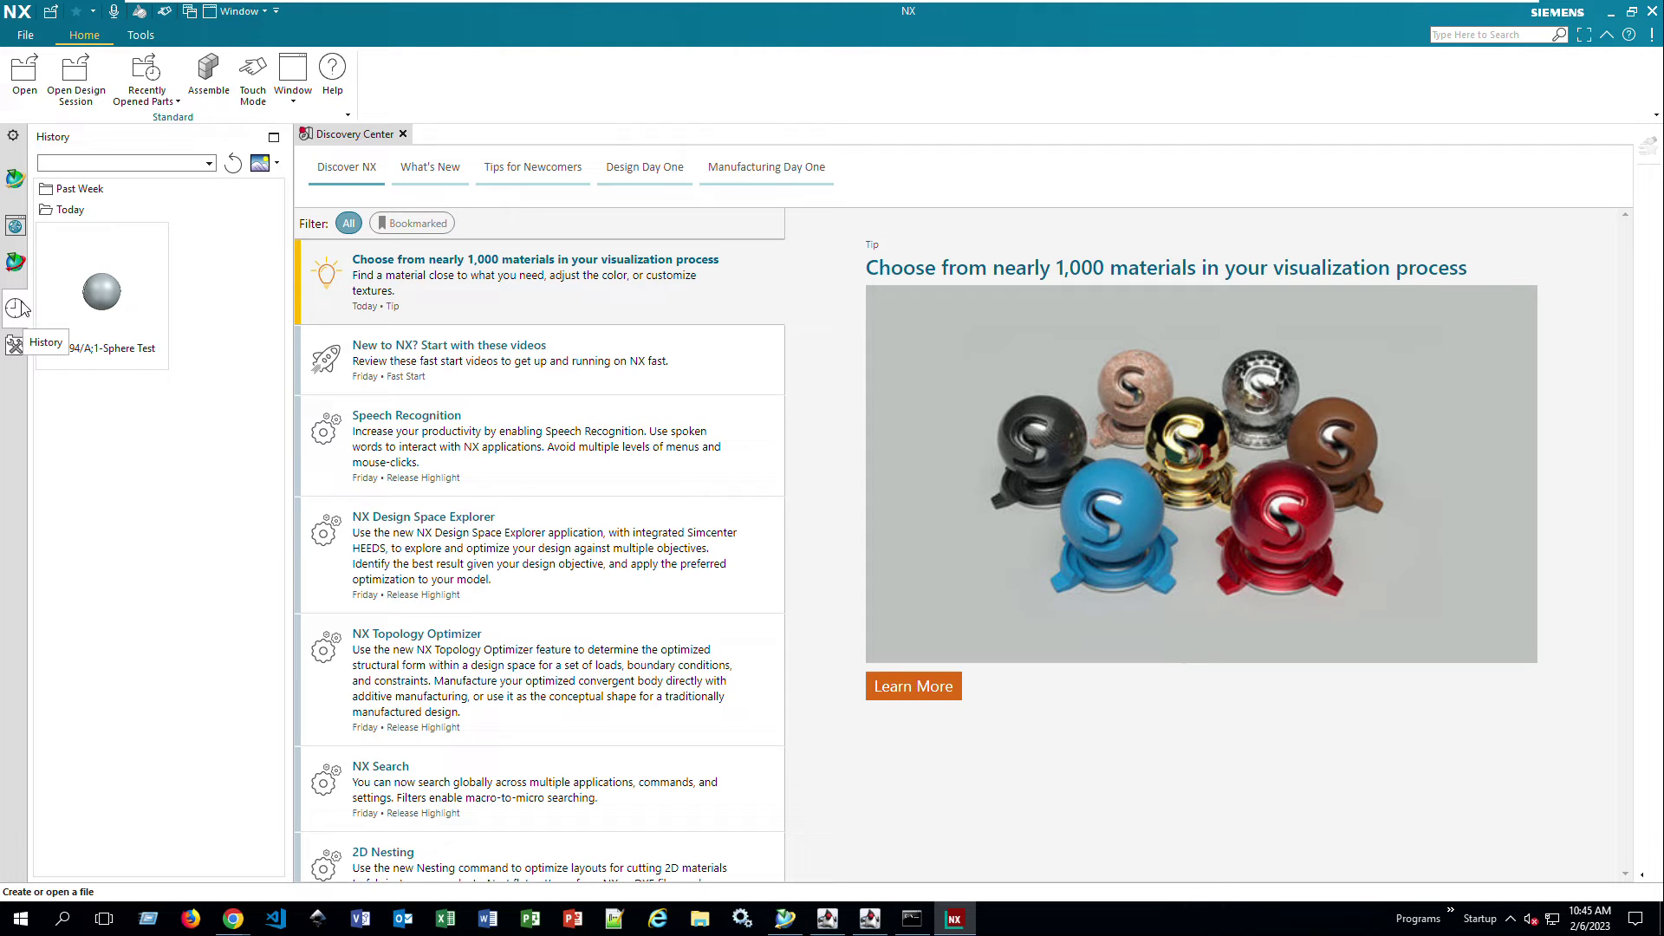
# Step: Look at the embedded Active Workspace in NX and compare it with the Home folder in Teamcenter Navigator
pyautogui.click(14, 261)
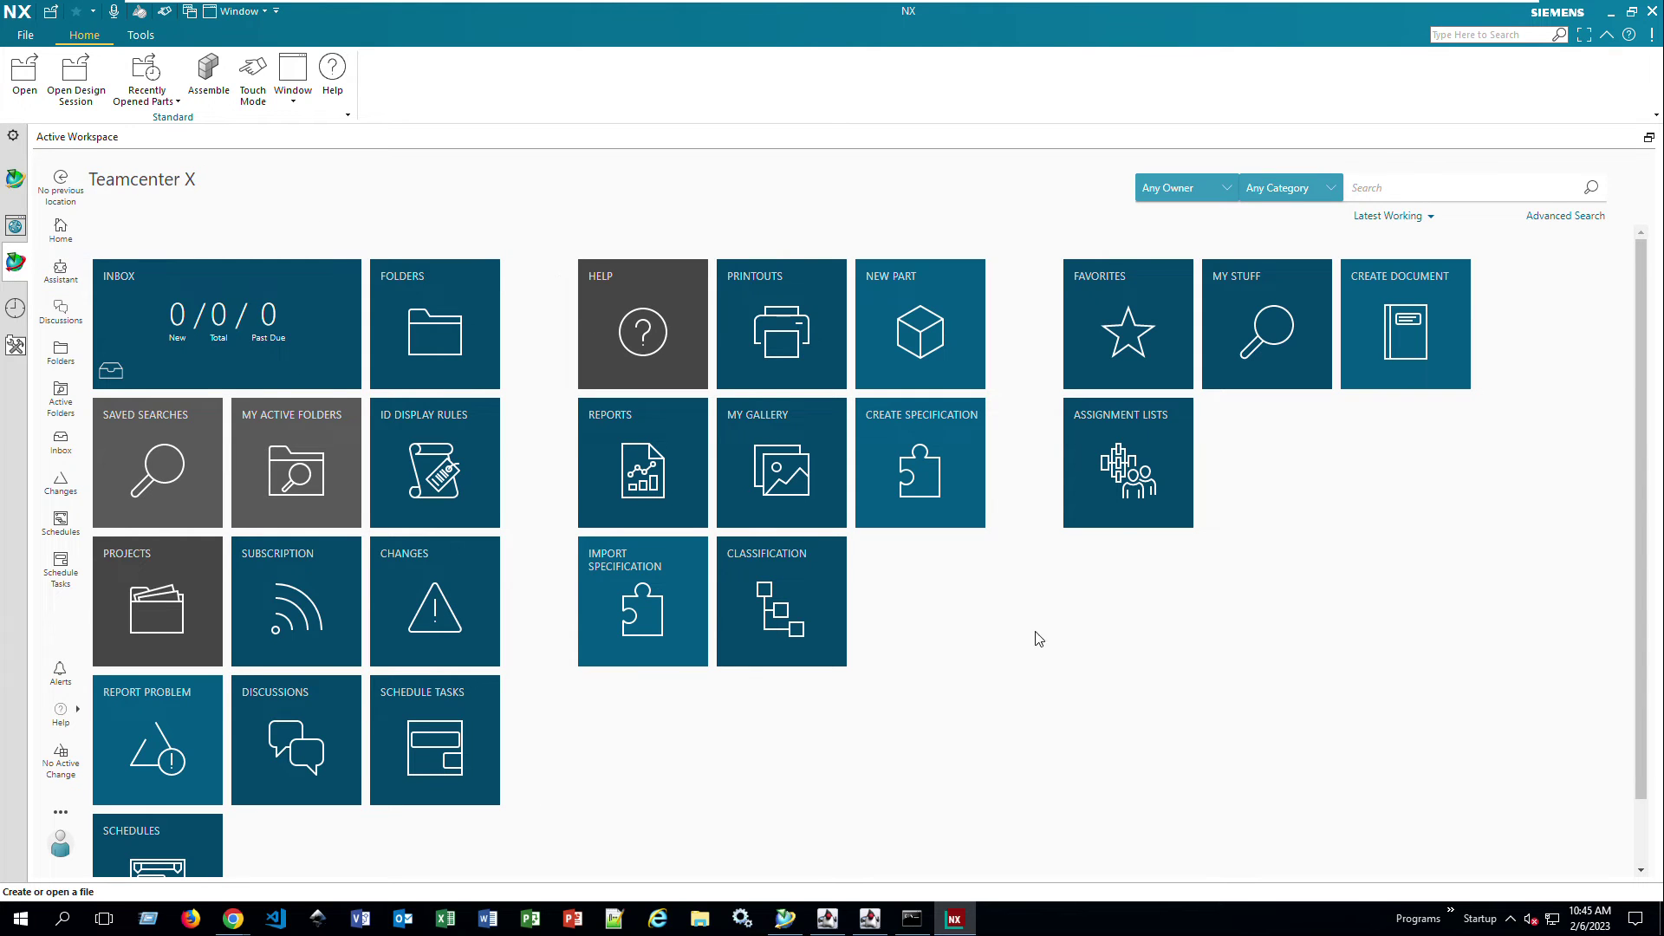
pyautogui.click(12, 189)
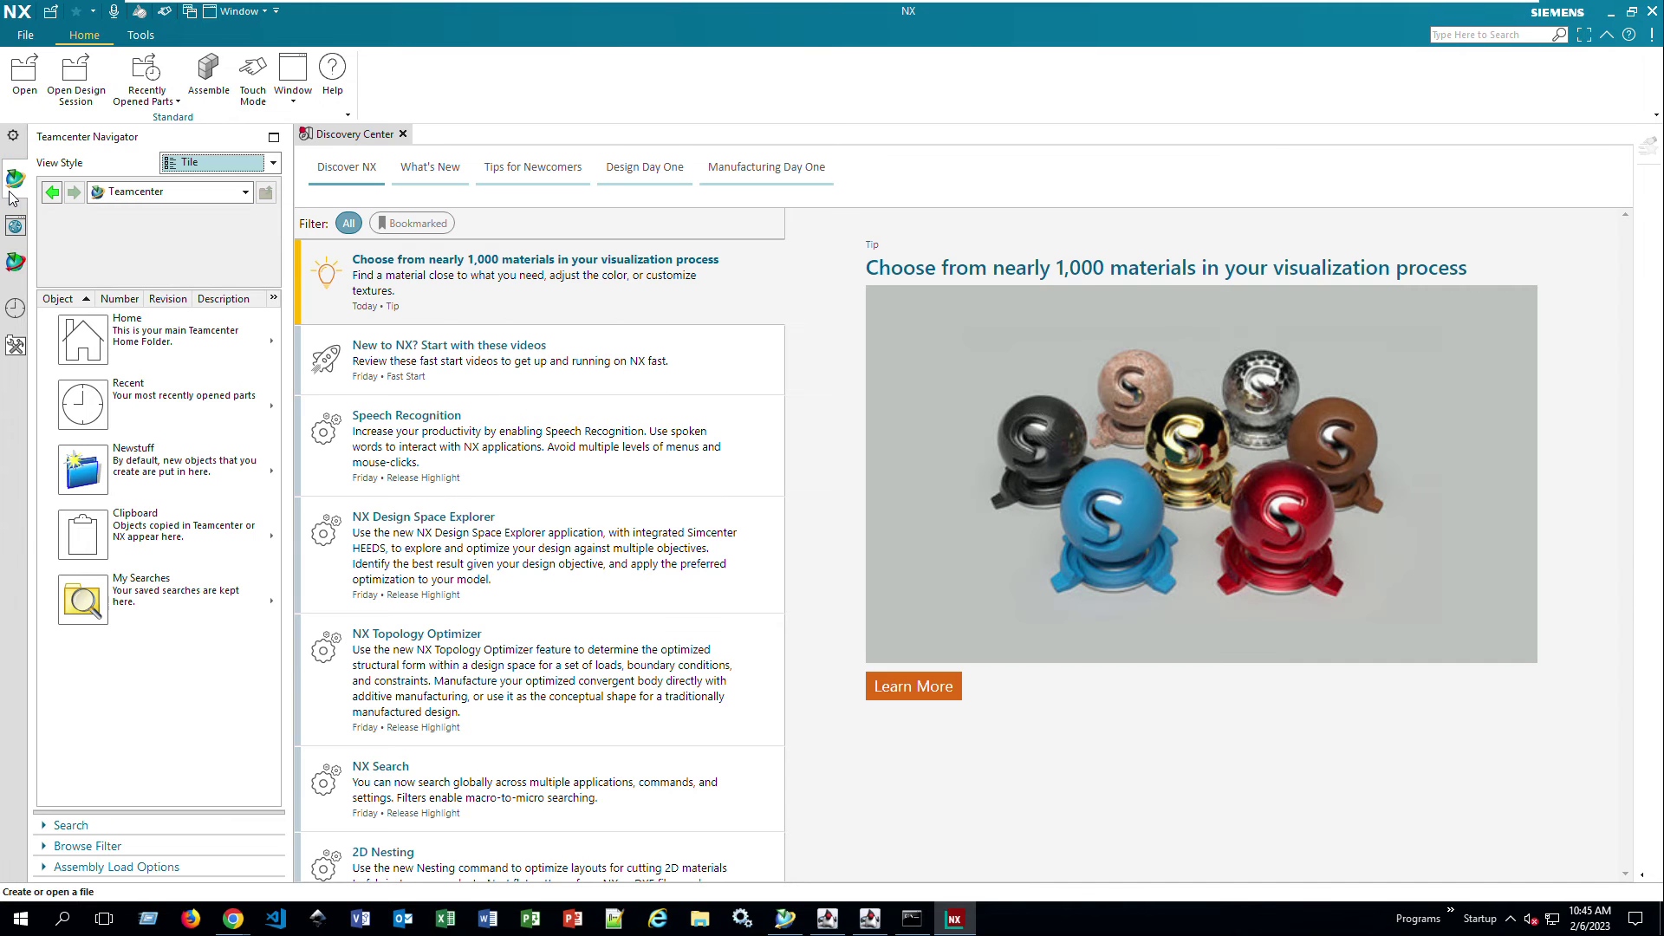
pyautogui.click(159, 339)
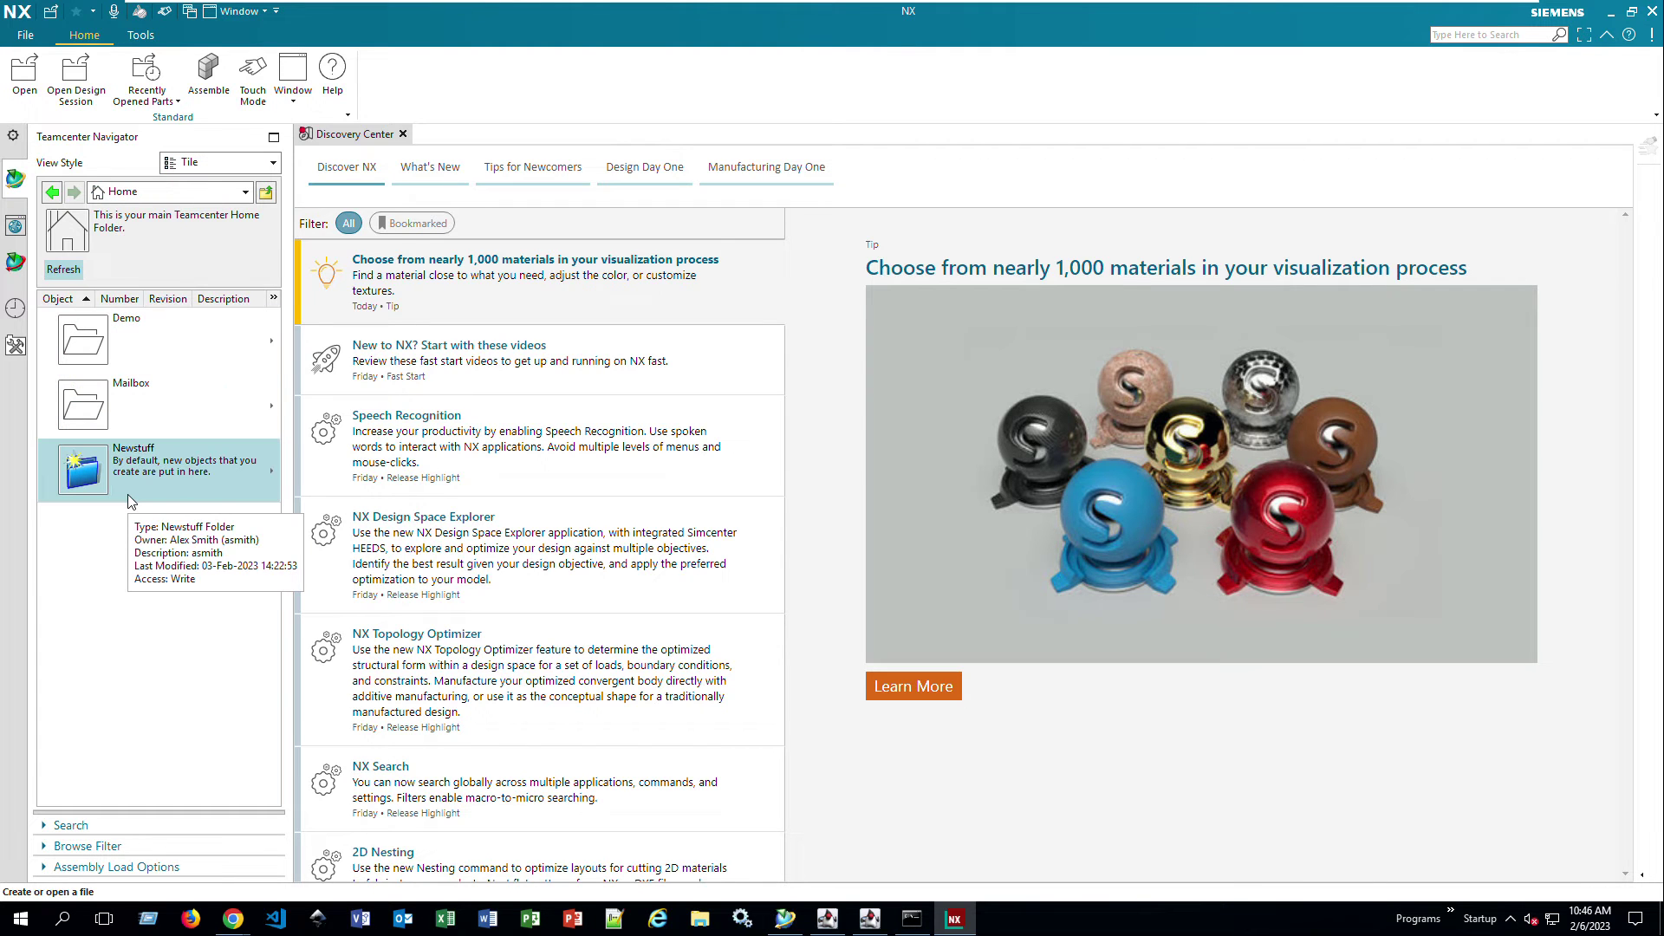
pyautogui.click(16, 262)
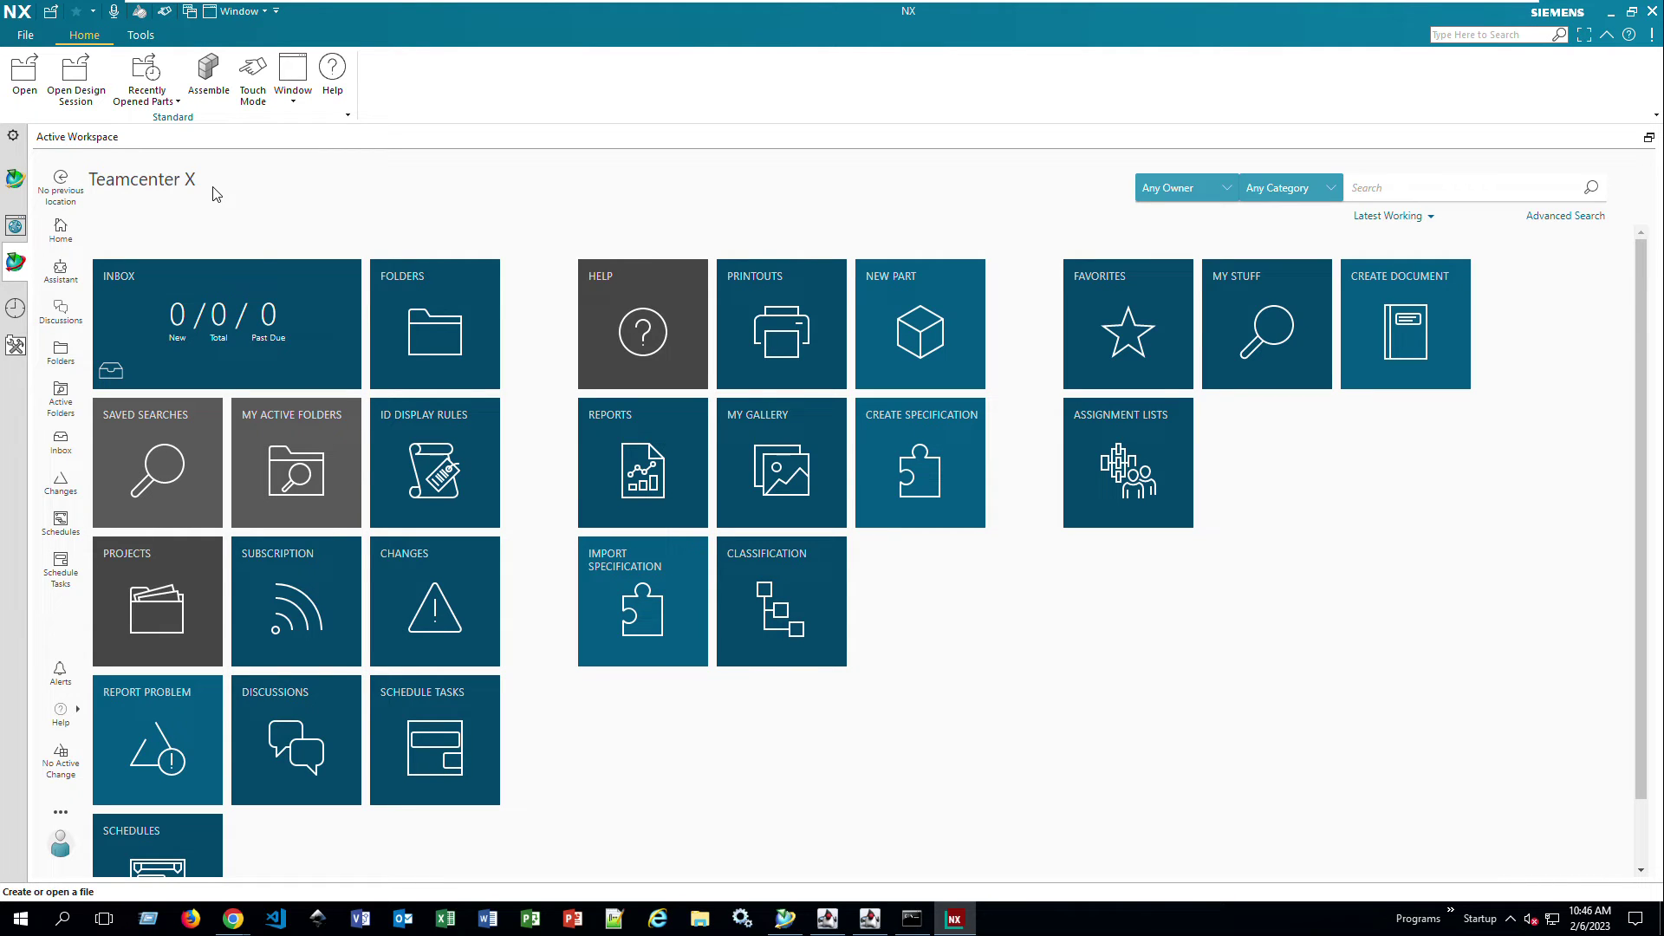
# Step: Switch to the Teamcenter X browser window in Chrome and return to its home page for comparison
pyautogui.moveTo(239, 923)
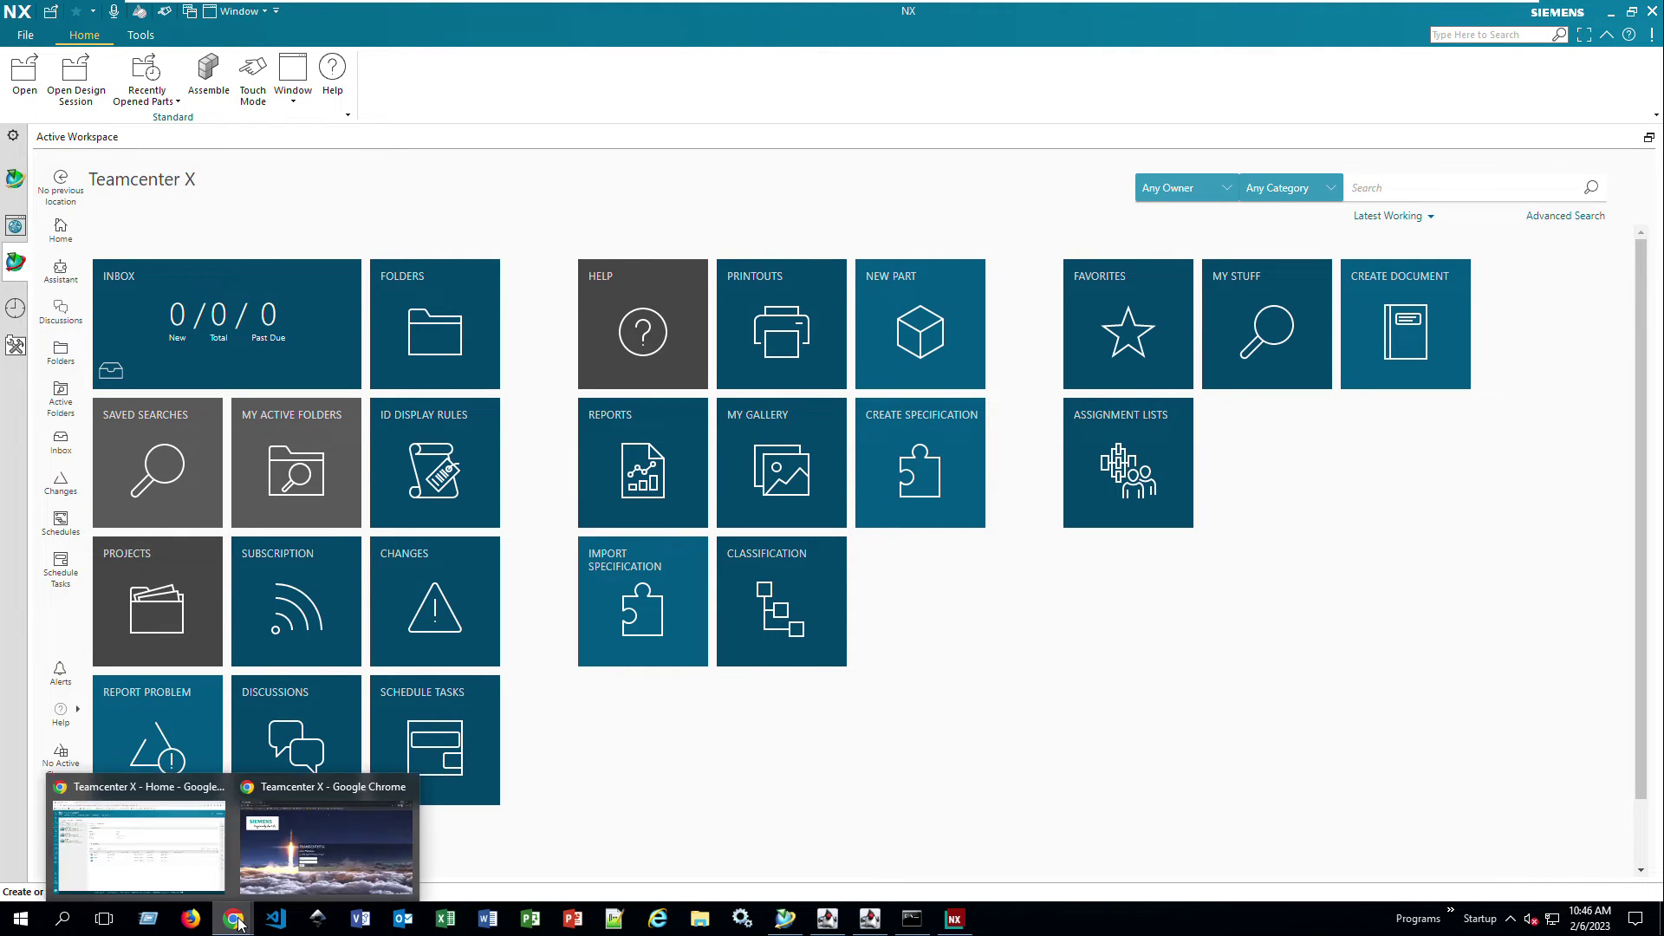
pyautogui.click(202, 841)
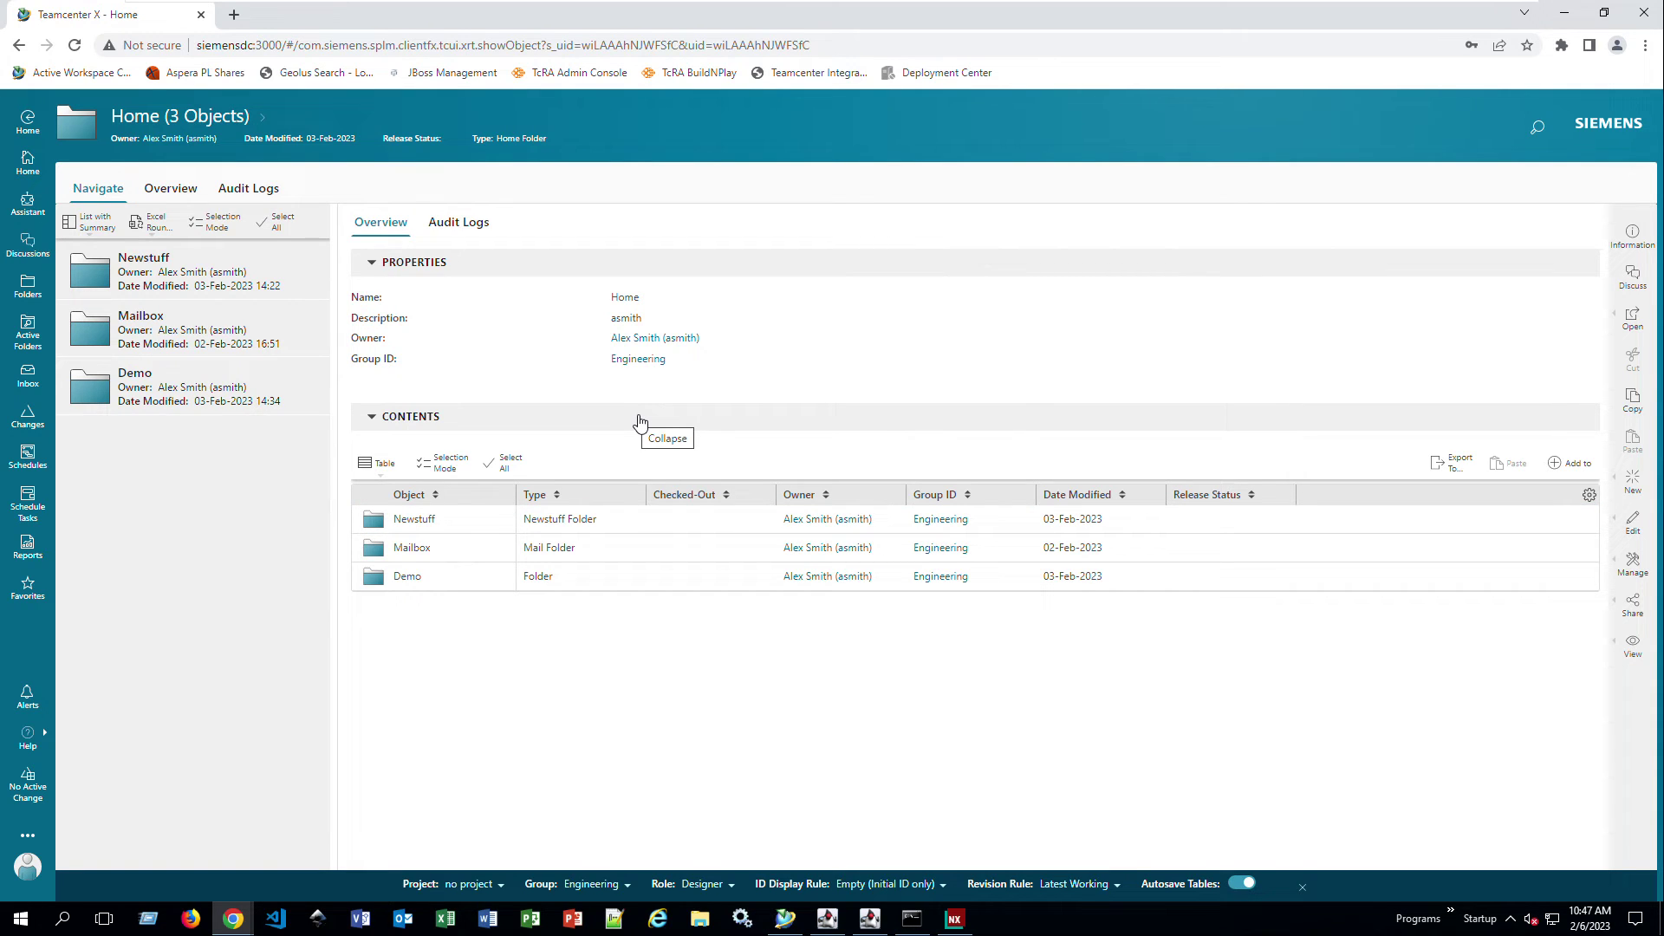
pyautogui.hotkey('alt', 'Left')
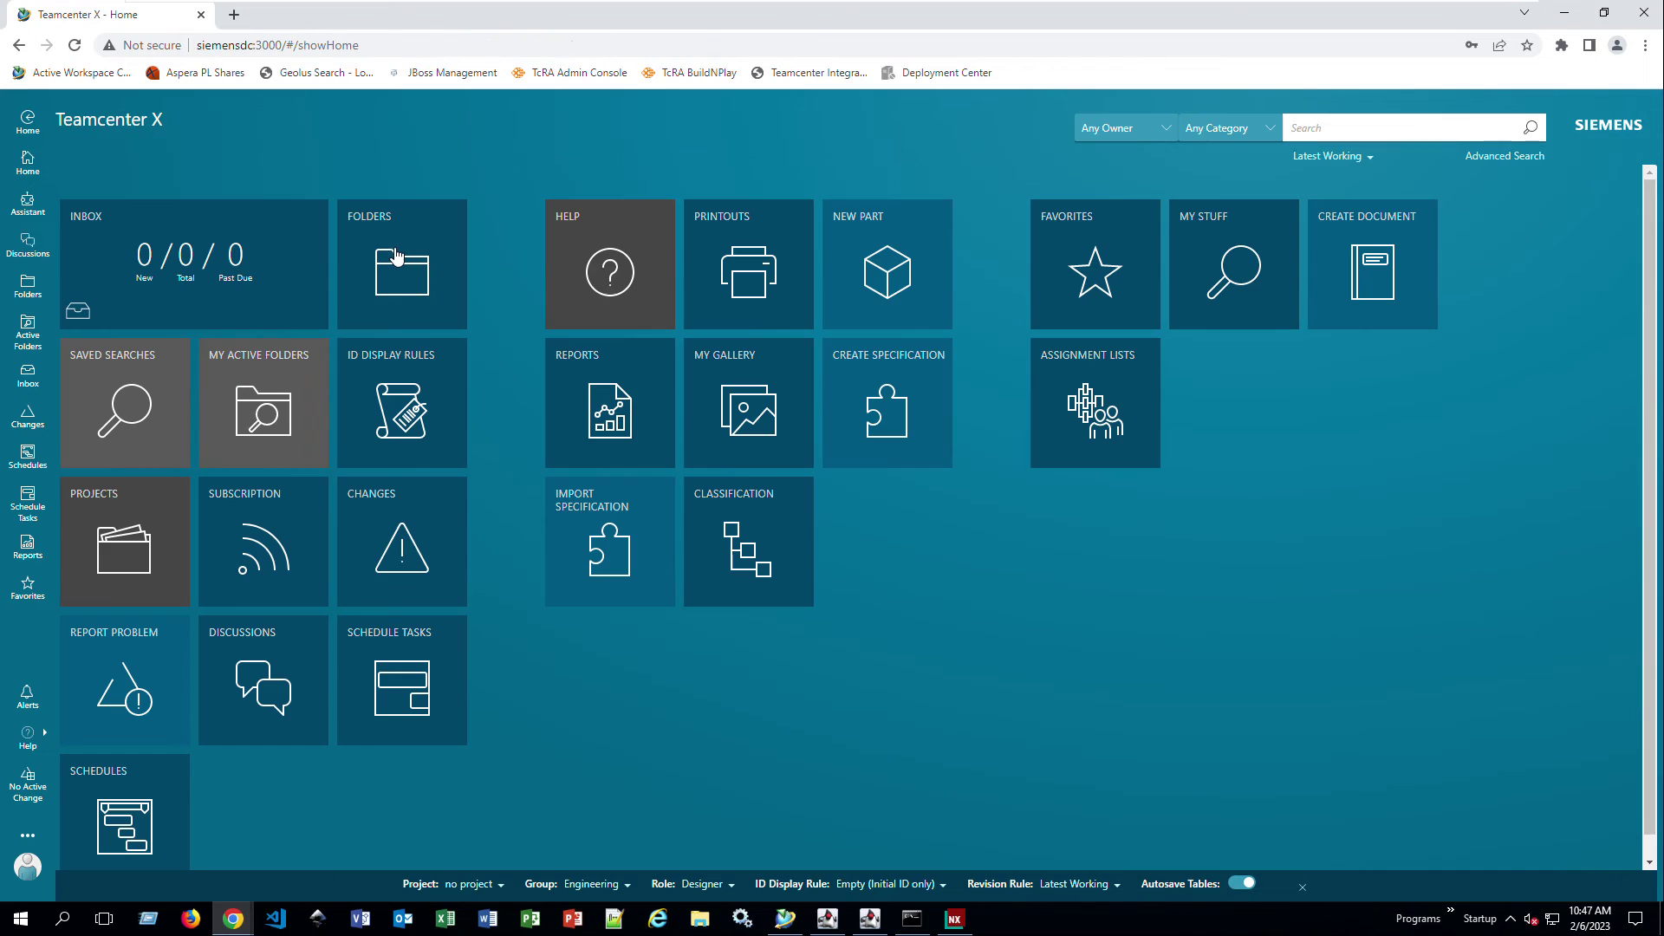
# Step: Switch to NX, load Sphere Test 000094 as a part from the Demo folder, and close it after inspecting the model
pyautogui.click(954, 921)
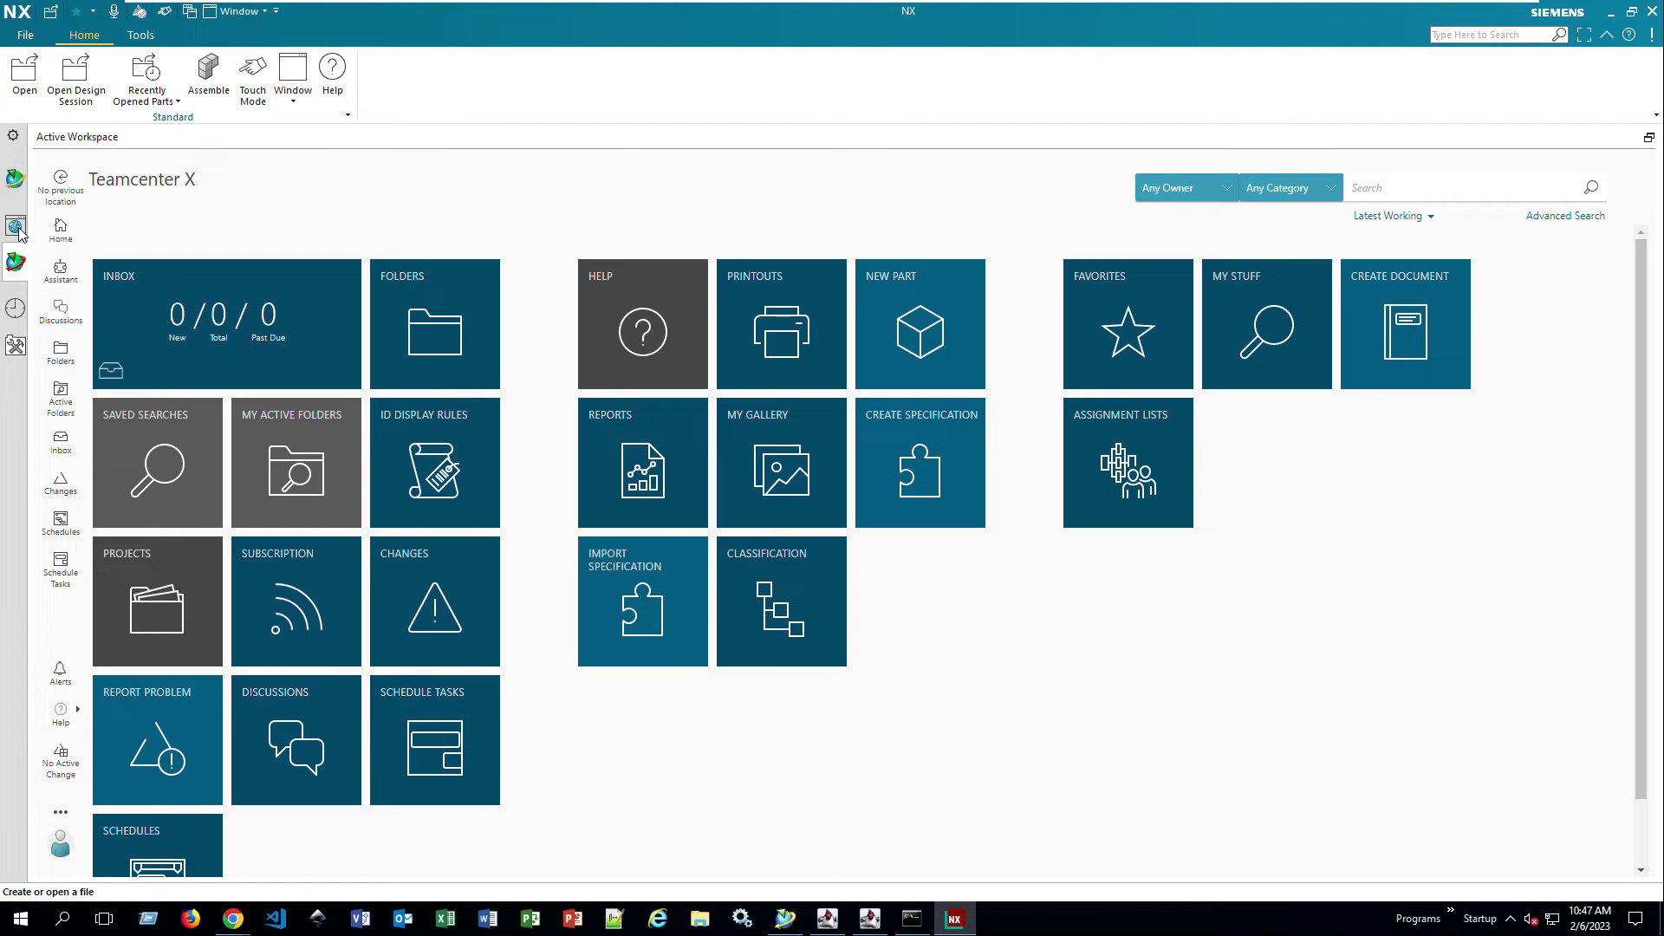
pyautogui.click(448, 312)
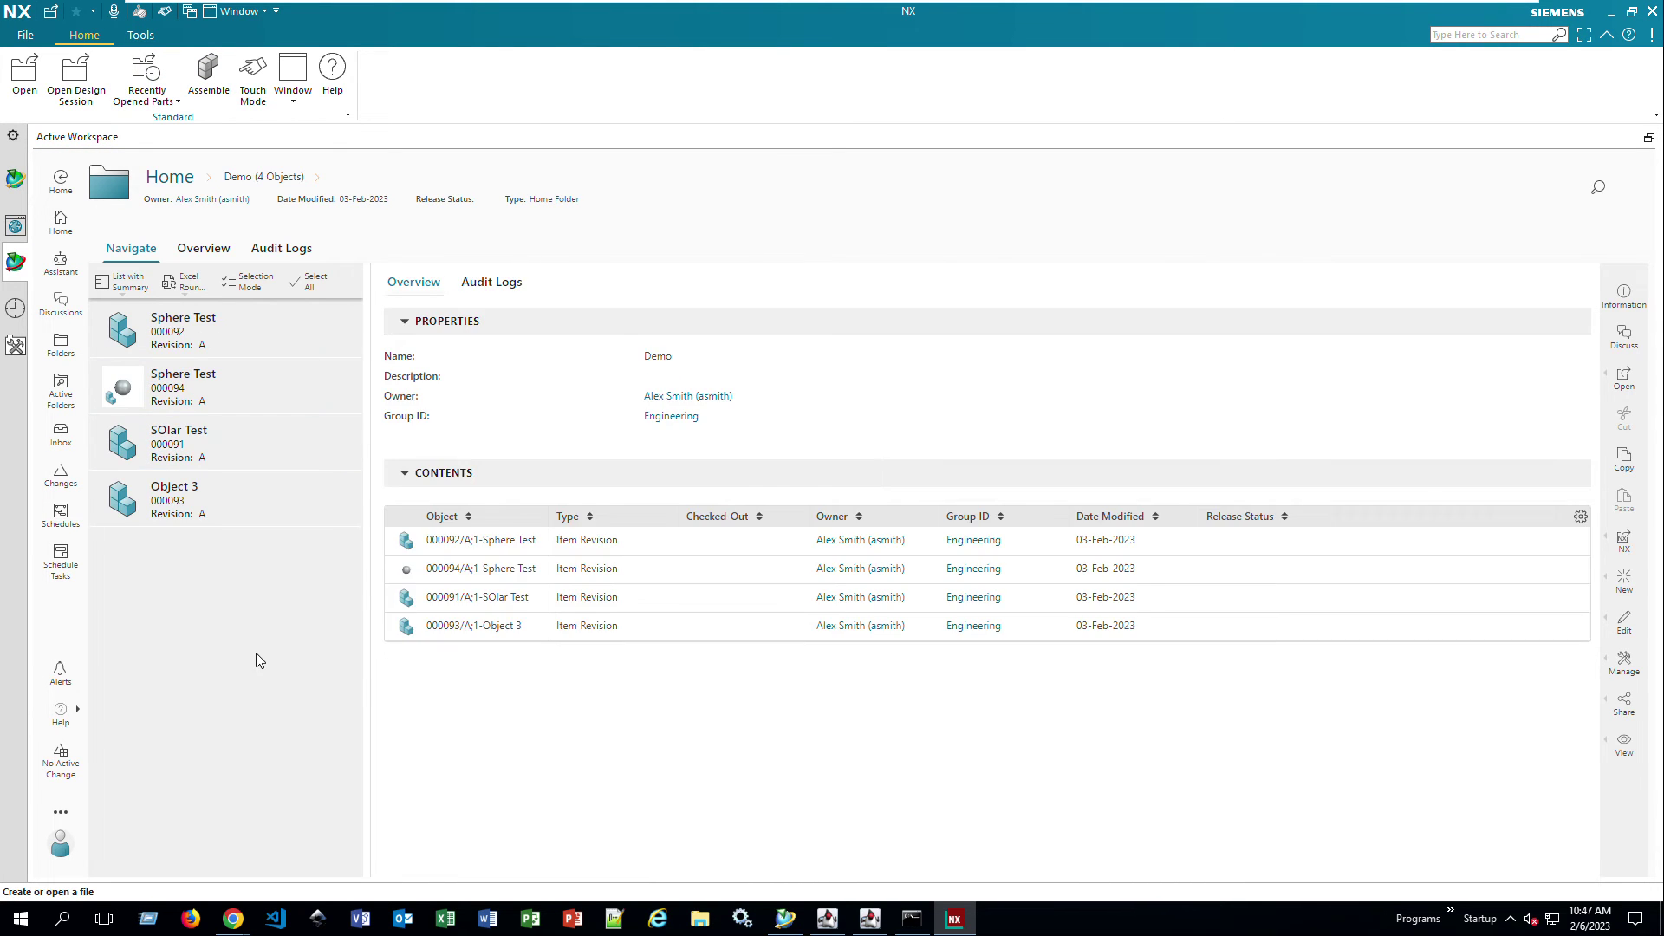
pyautogui.click(350, 377)
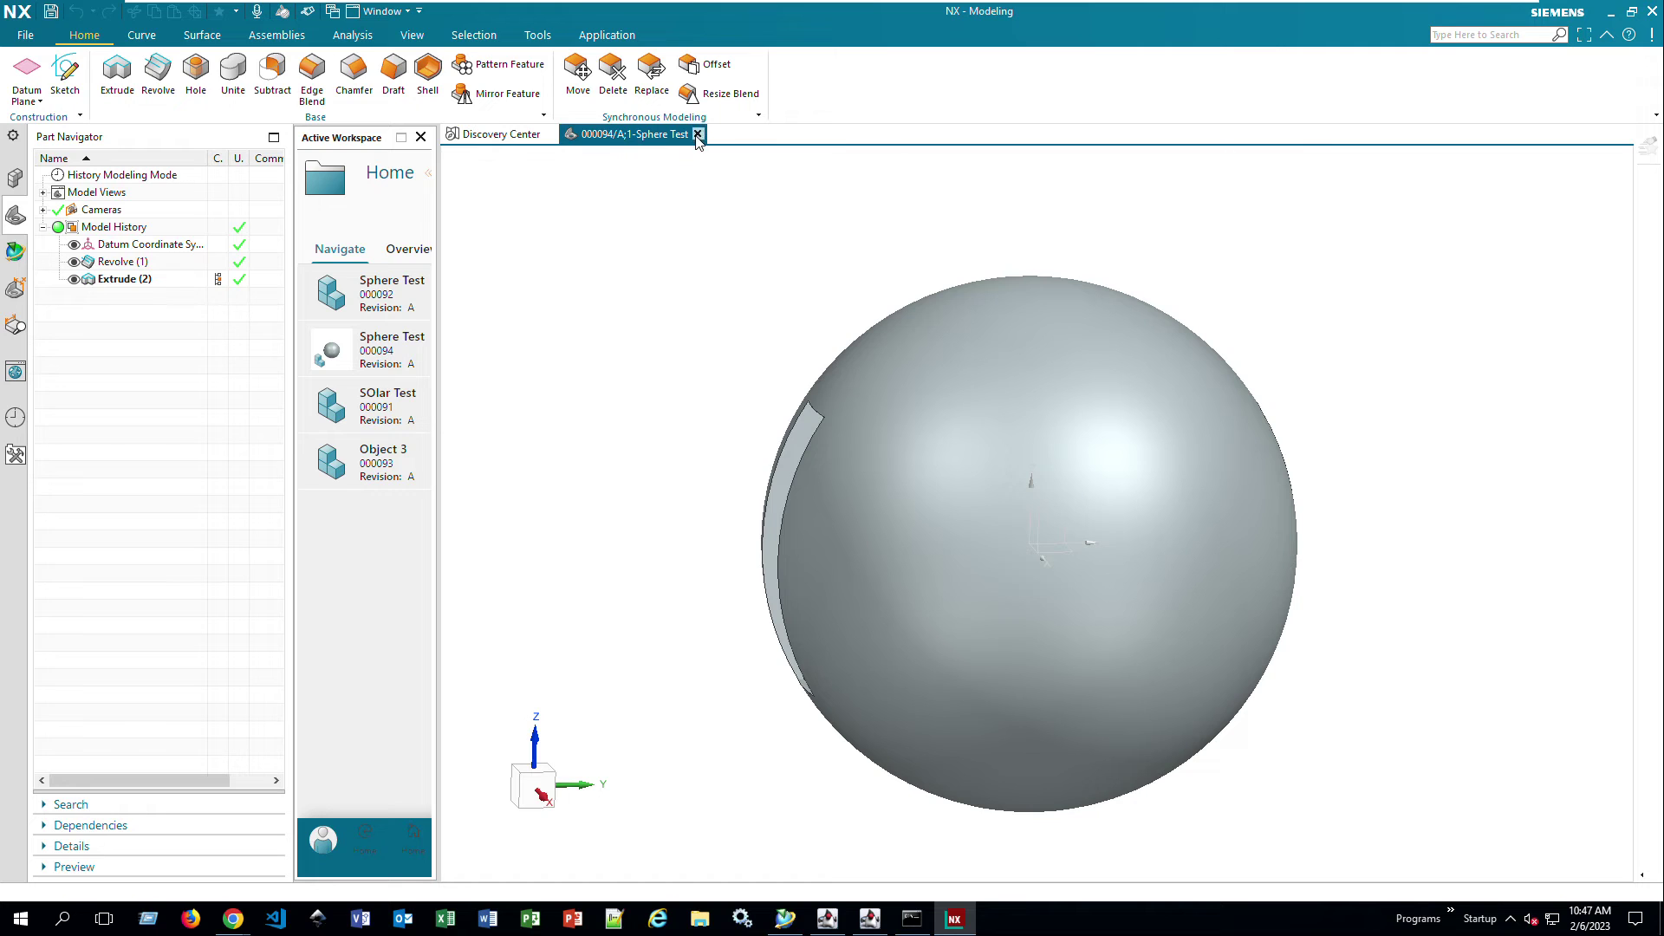
pyautogui.moveTo(656, 491); pyautogui.dragTo(659, 373)
pyautogui.moveTo(616, 370); pyautogui.dragTo(662, 378, button='middle')
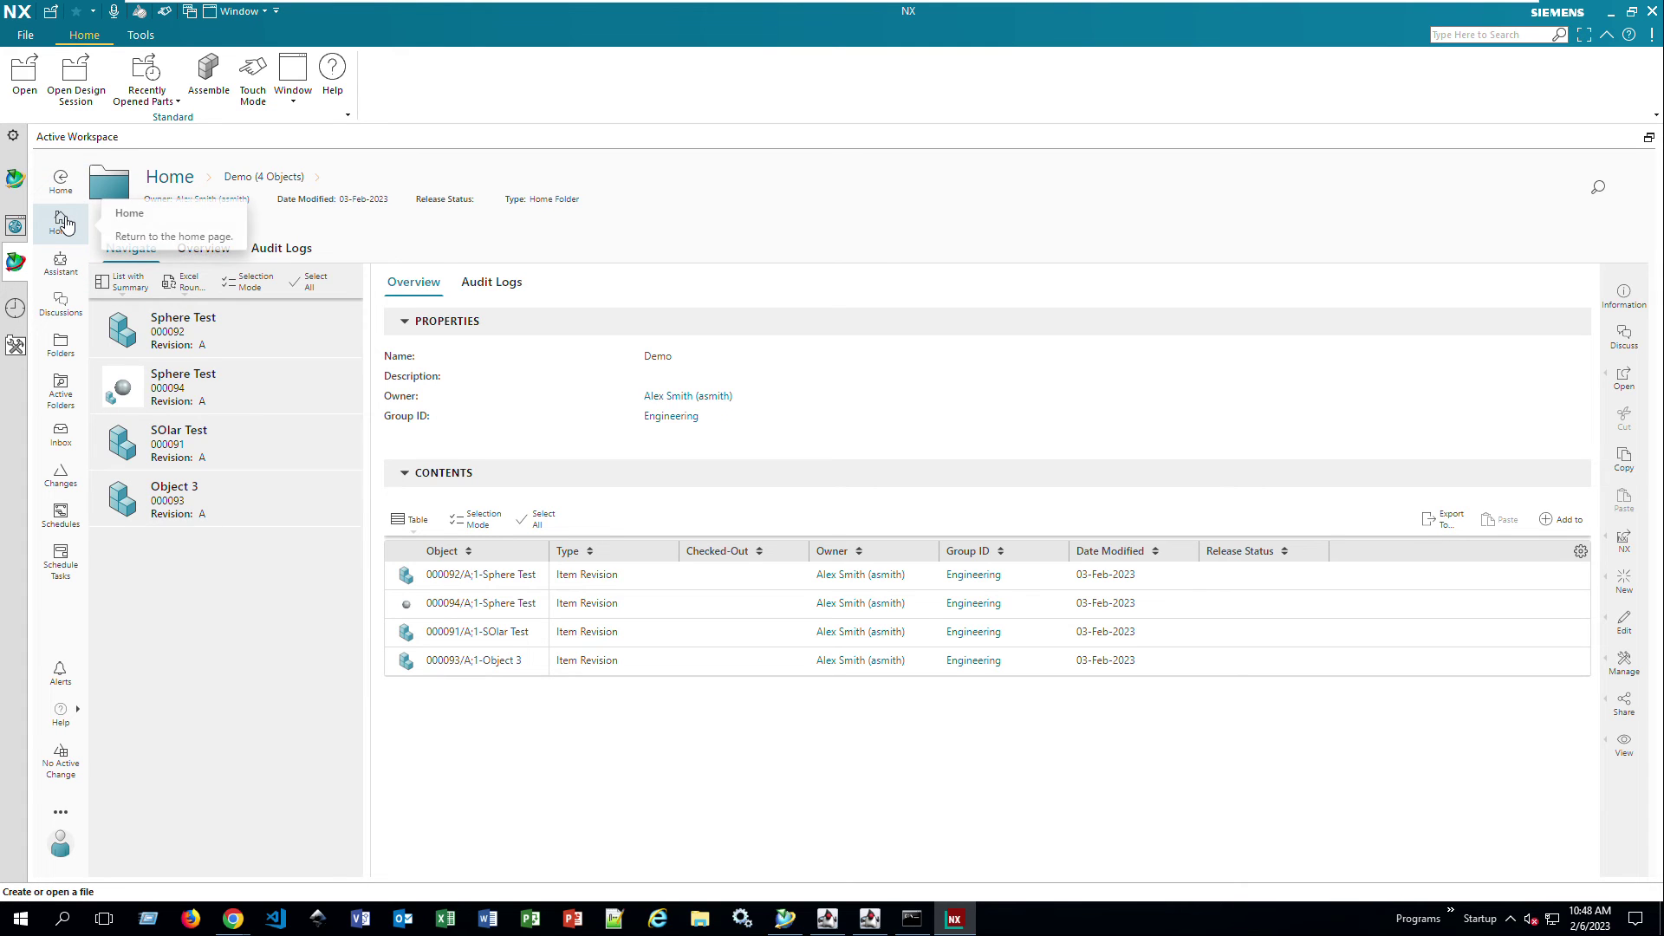
# Step: Return to the embedded Active Workspace home page and open the details of Sphere Test 000094 from the Demo folder
pyautogui.click(65, 224)
pyautogui.click(465, 347)
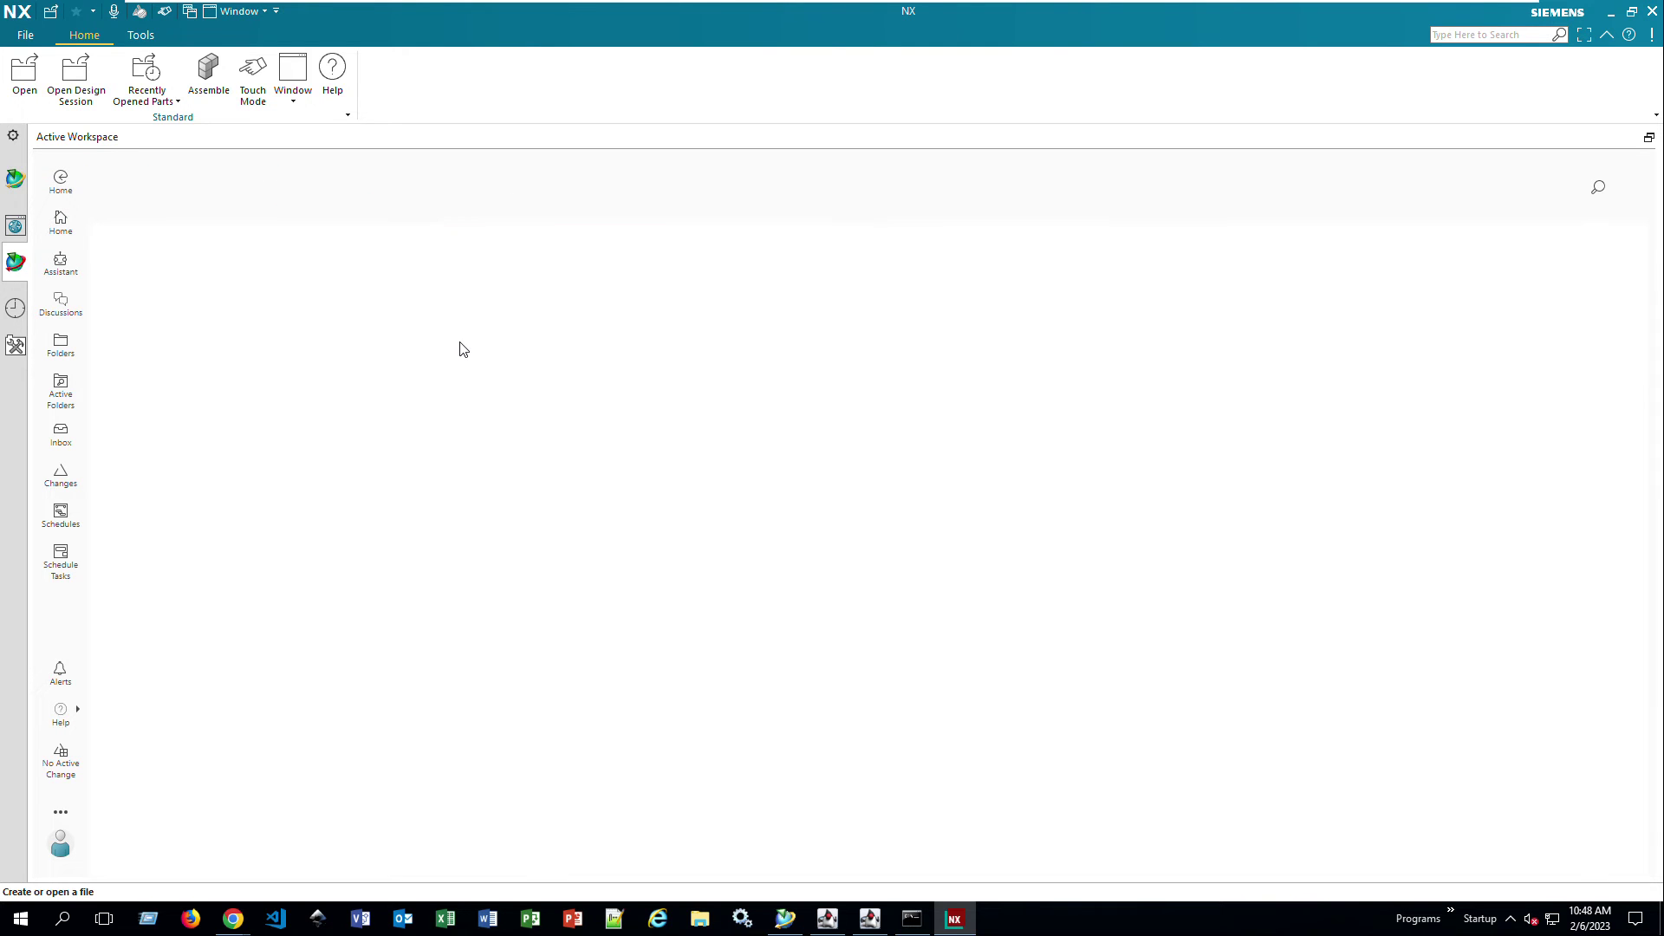
pyautogui.click(346, 460)
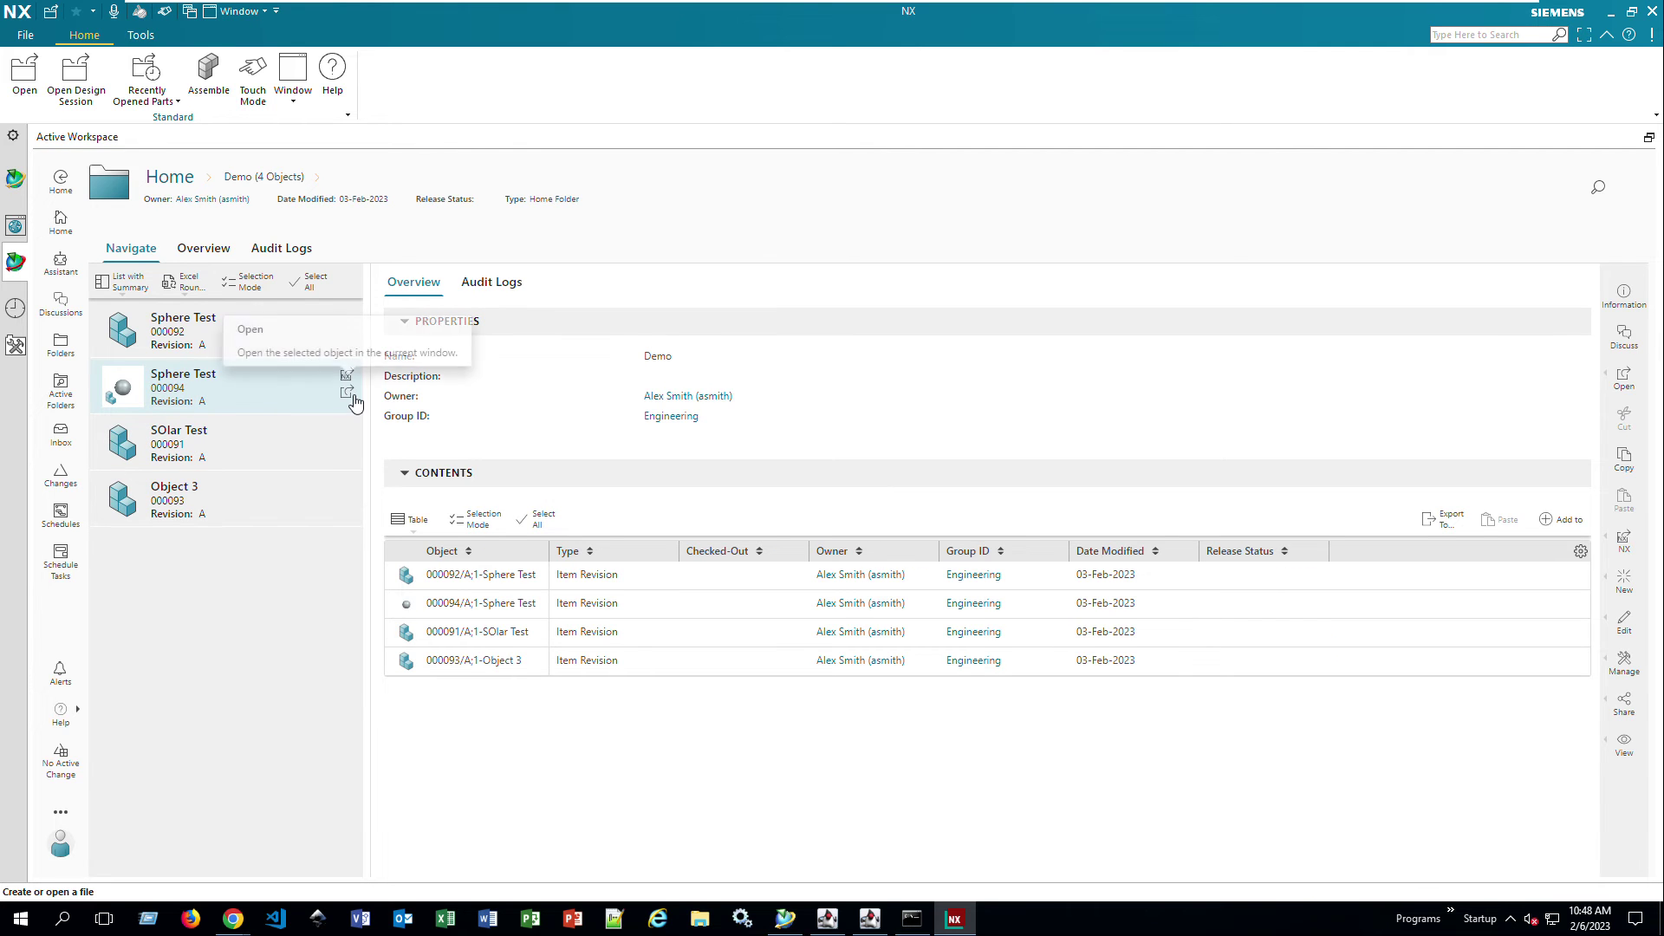
pyautogui.click(349, 394)
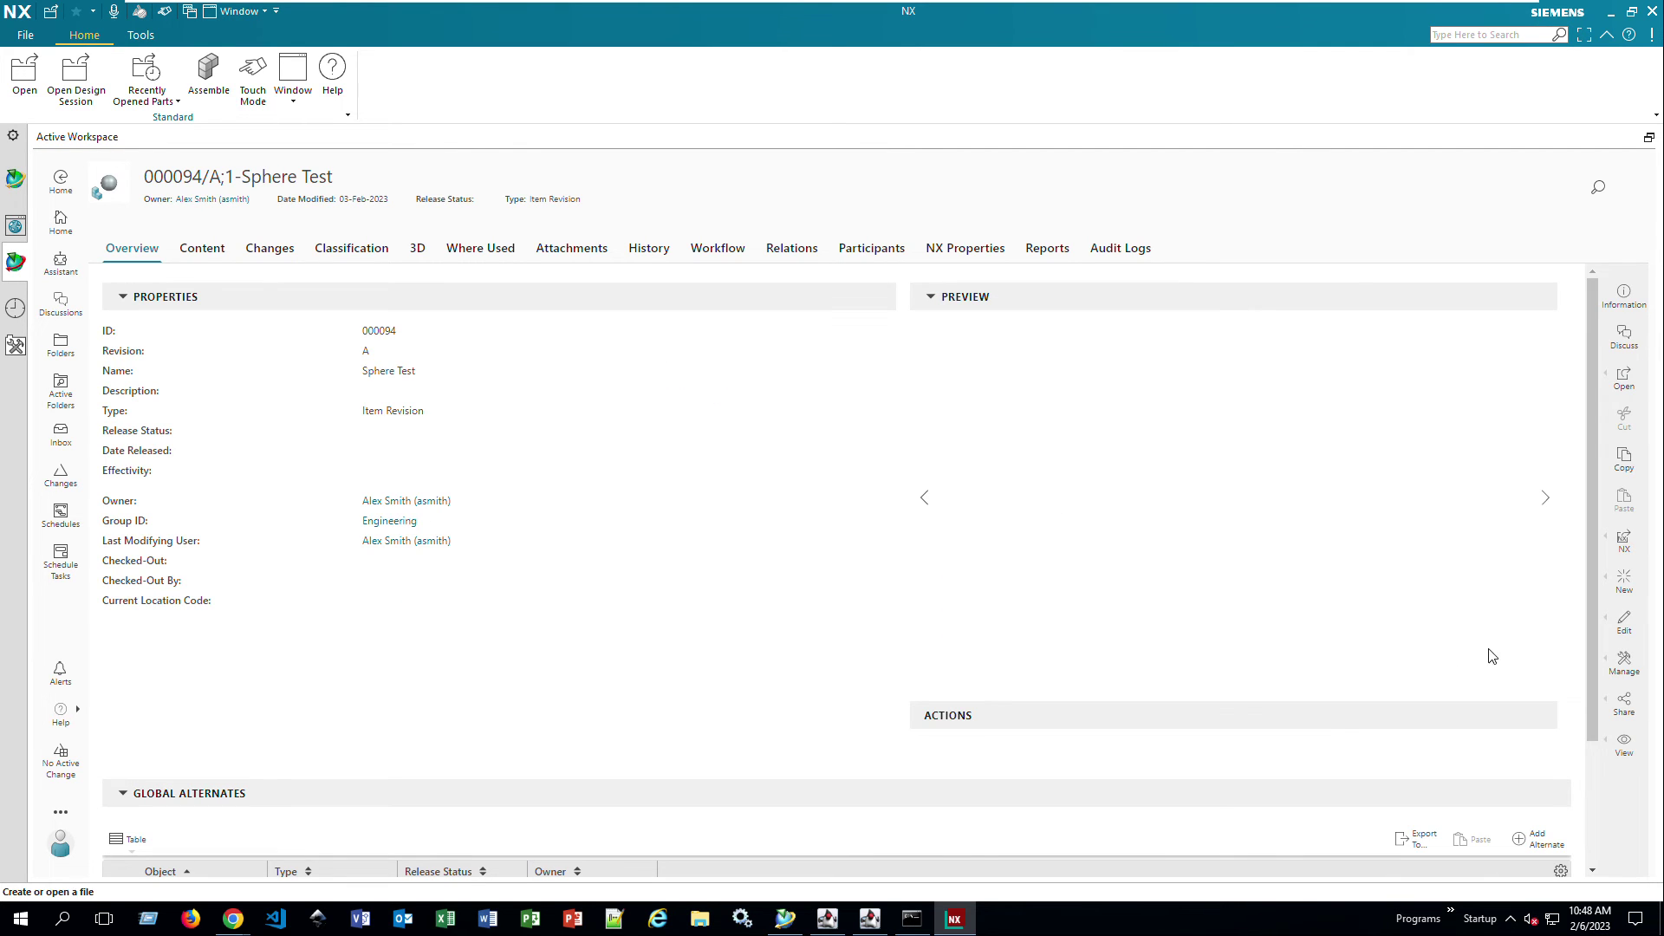
# Step: Submit Sphere Test 000094/A to a workflow using the Development Release template, chosen from all available templates
pyautogui.click(1623, 664)
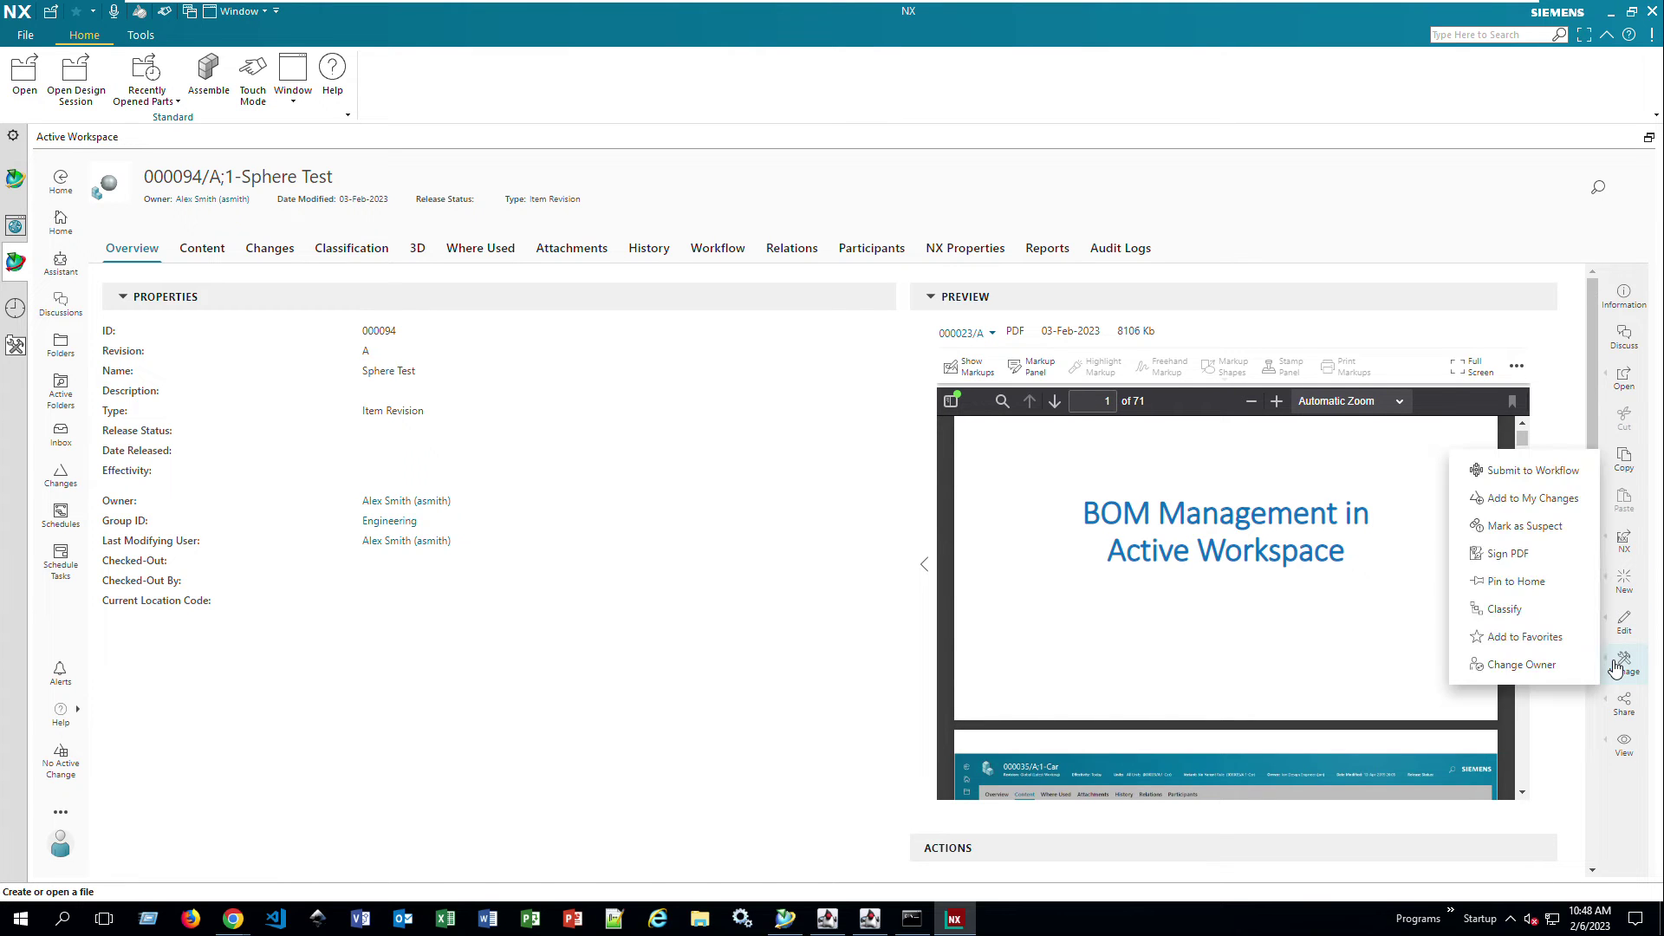
pyautogui.click(1552, 473)
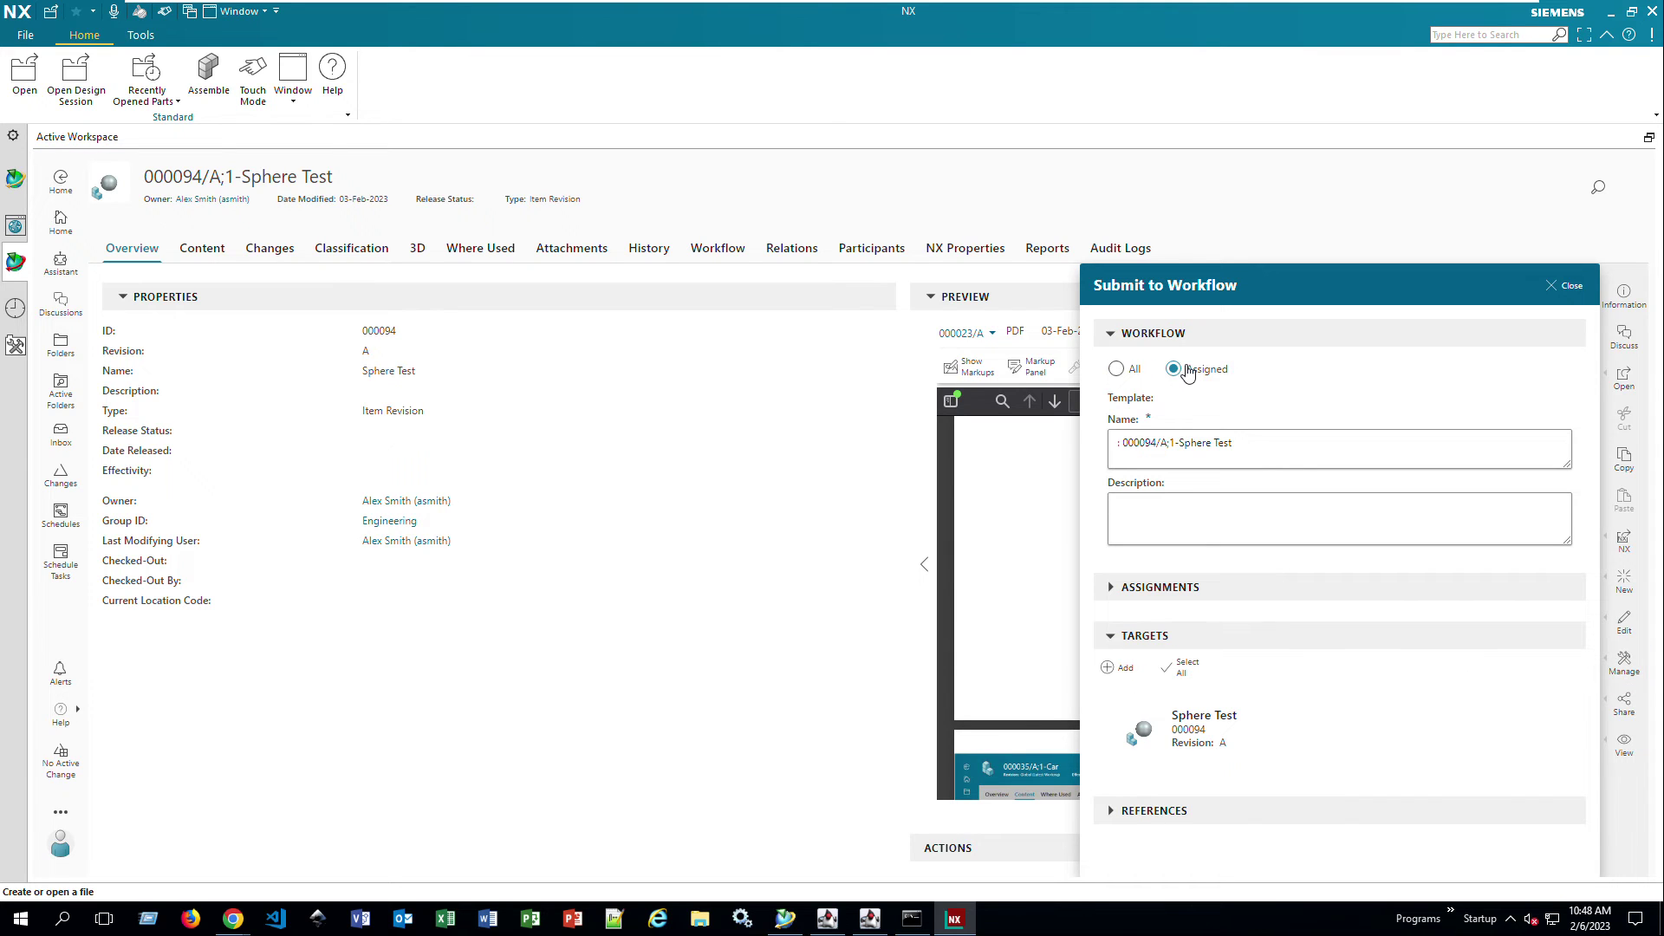
pyautogui.click(1118, 370)
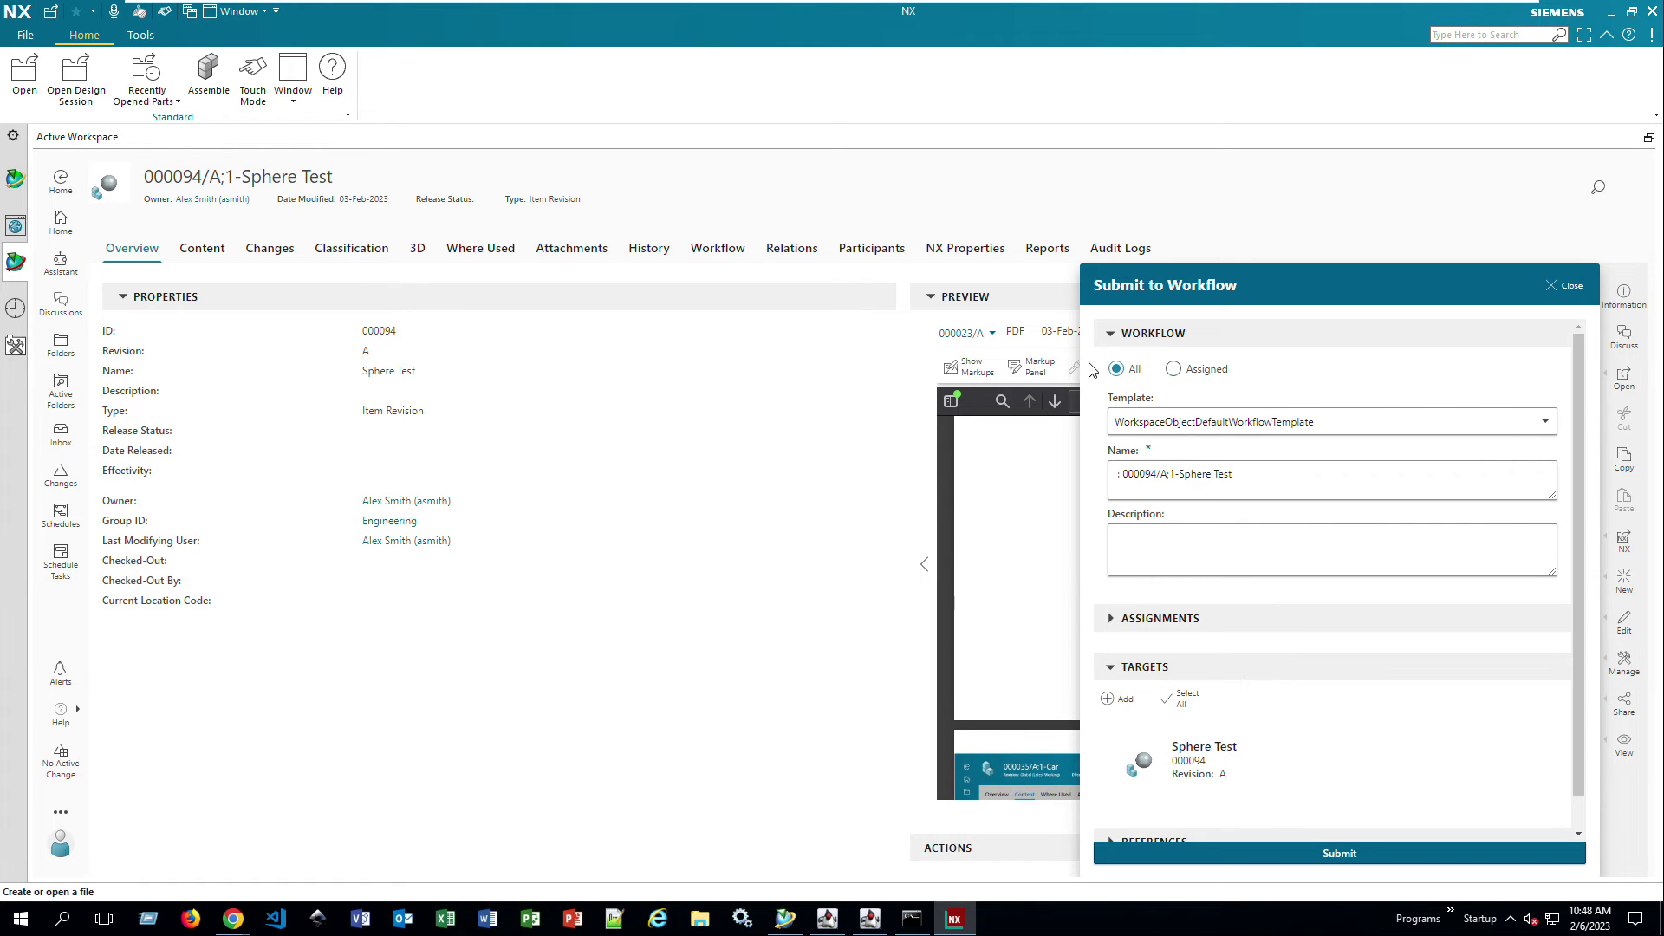
pyautogui.click(1554, 428)
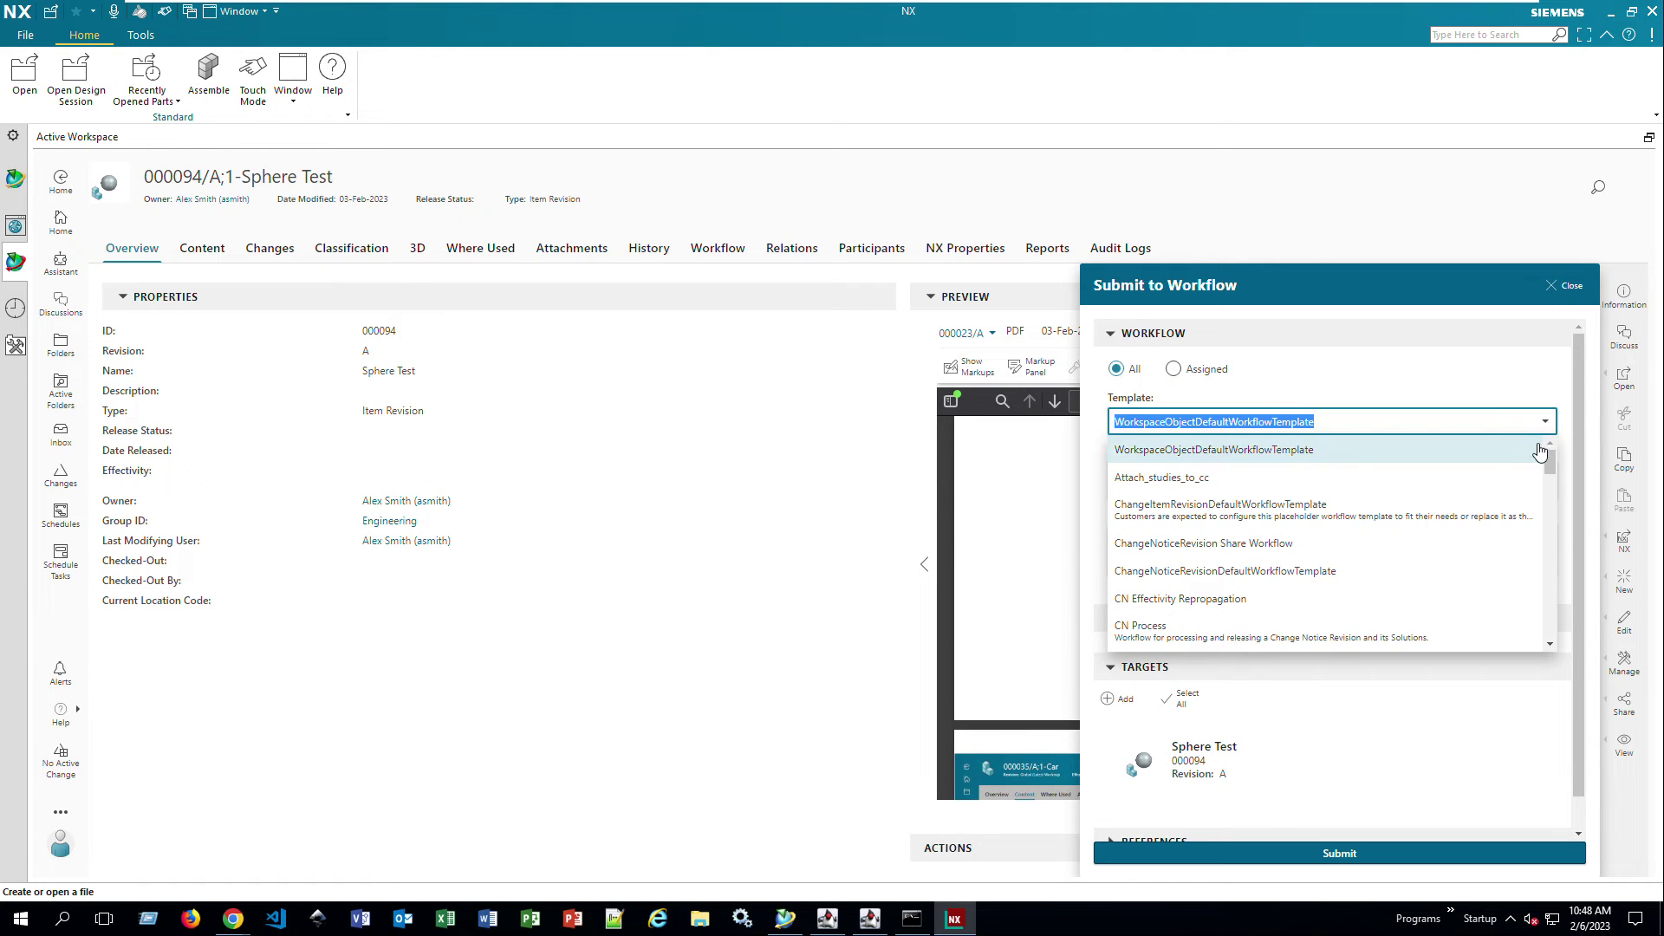
pyautogui.scroll(-4, 1451, 586)
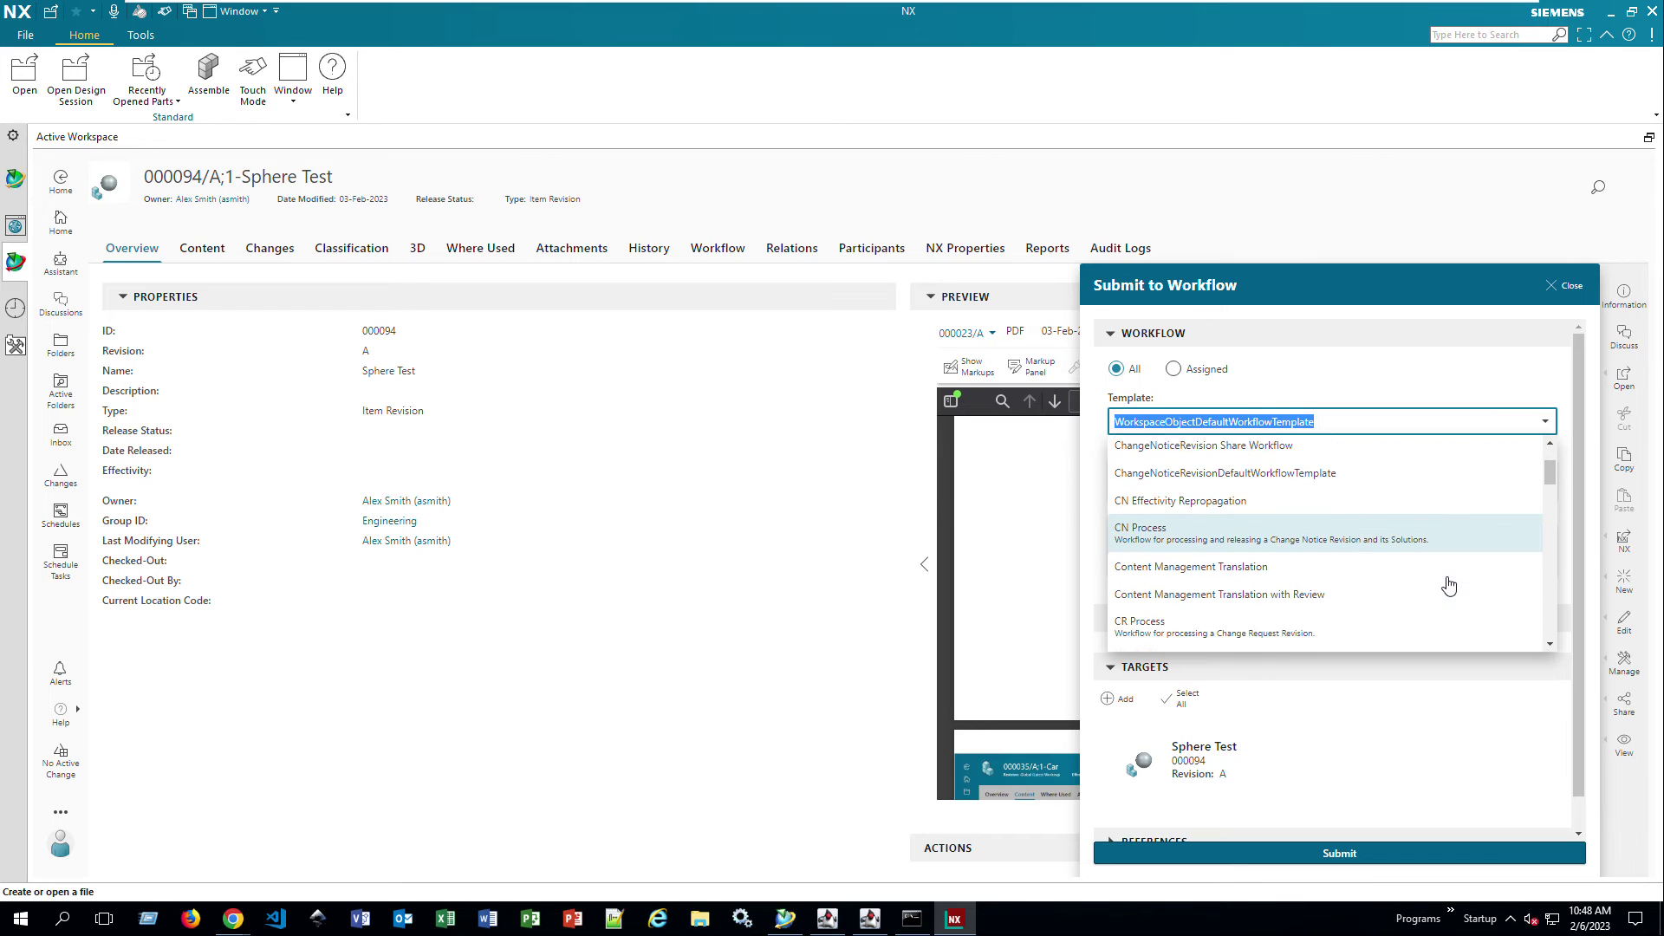
pyautogui.scroll(-1, 1450, 587)
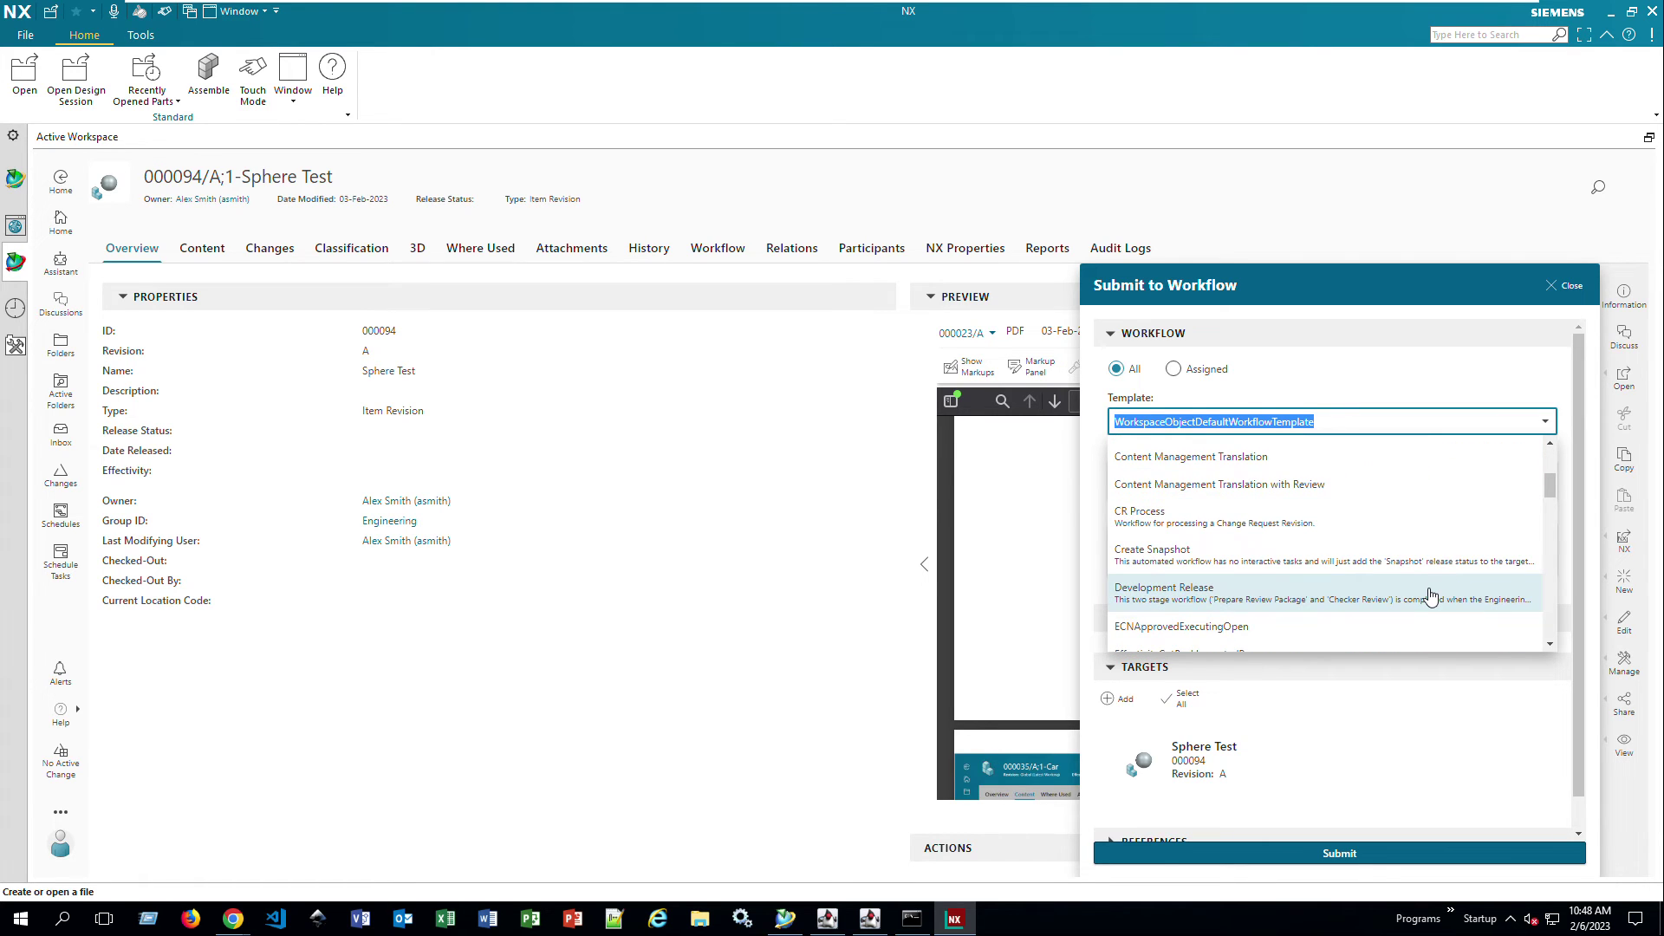
pyautogui.click(1432, 596)
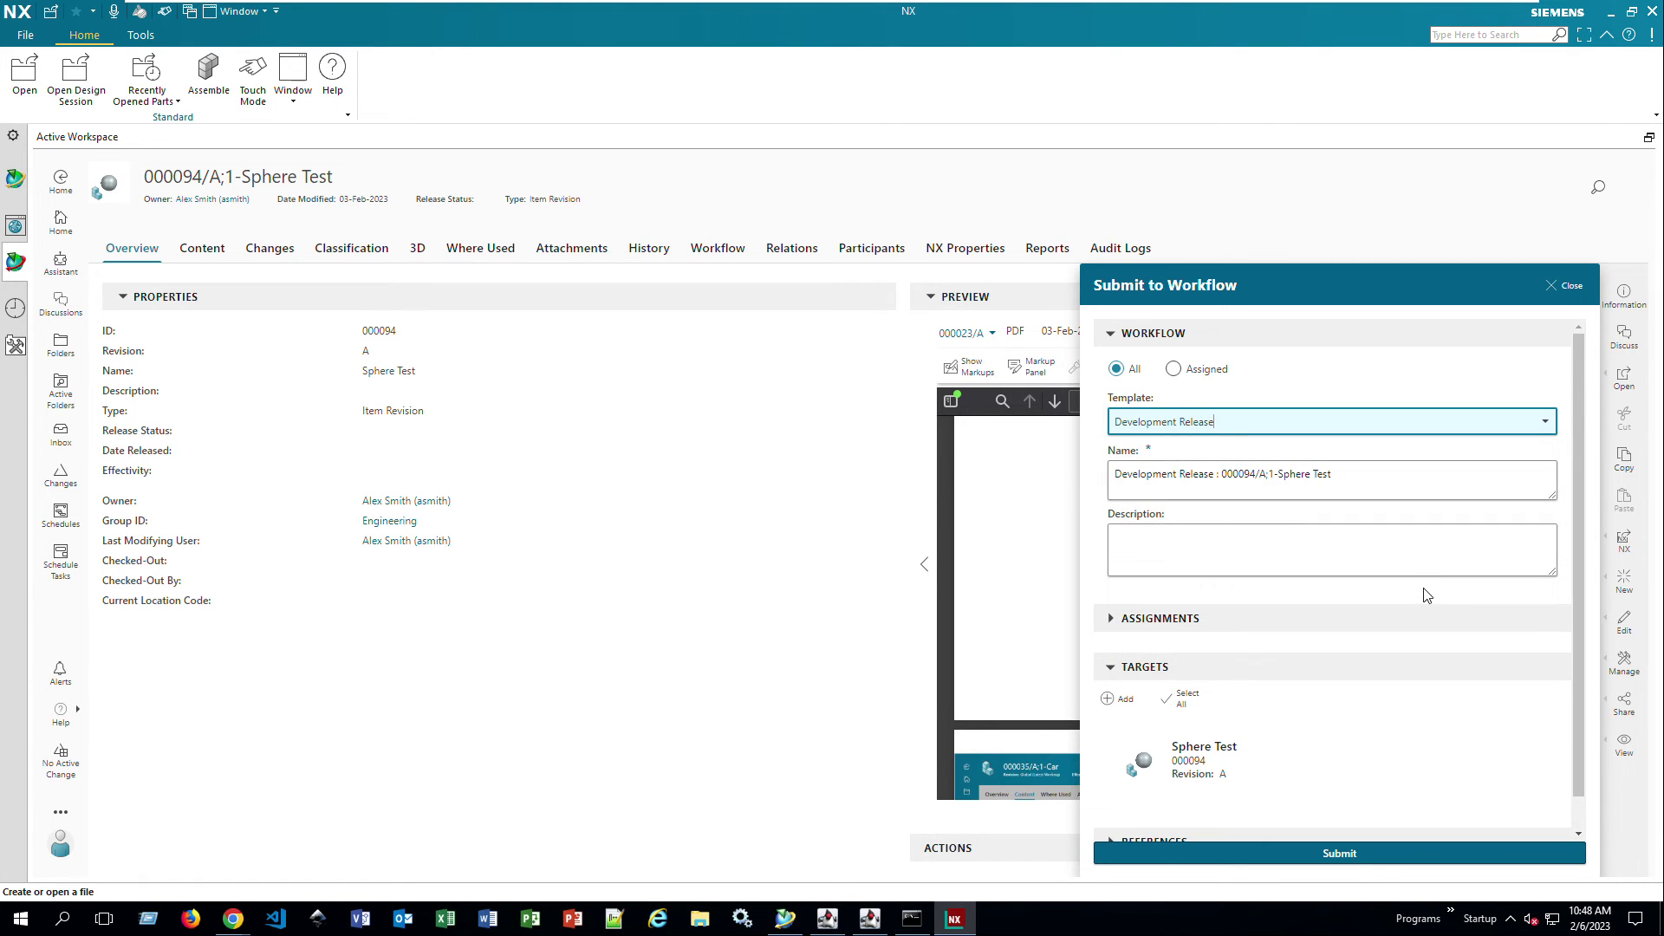
pyautogui.click(1345, 854)
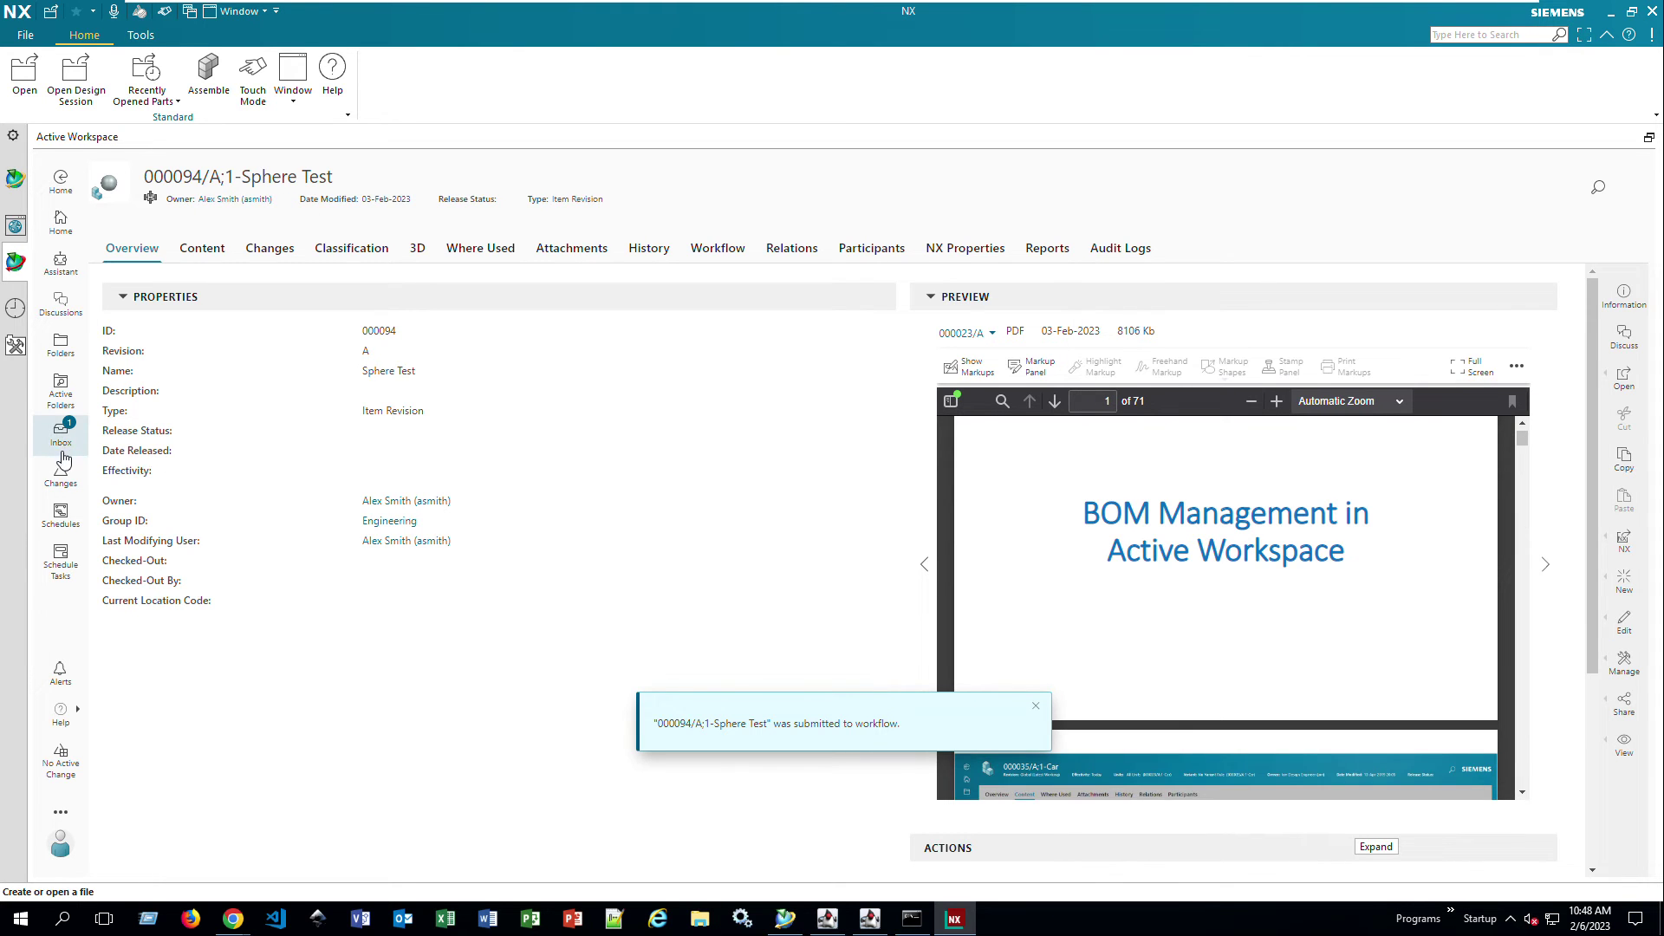
# Step: Switch from NX to the Teamcenter X window in Chrome, refresh it, and open the Prepare Review Package task from the Inbox
pyautogui.click(1613, 19)
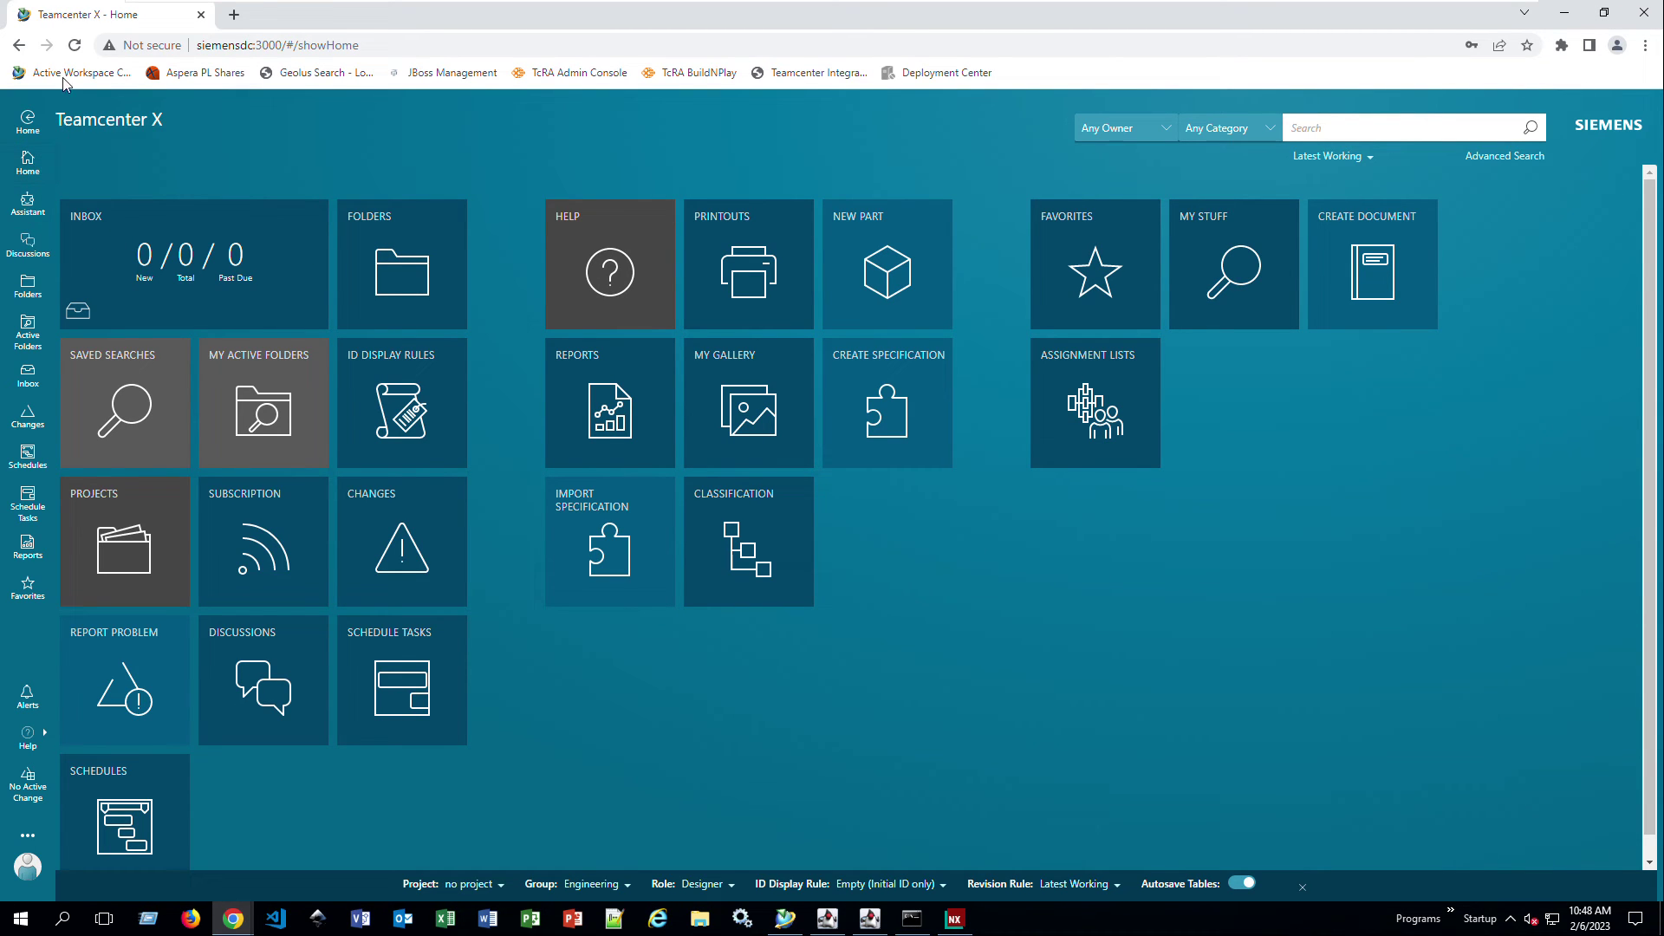
pyautogui.click(73, 44)
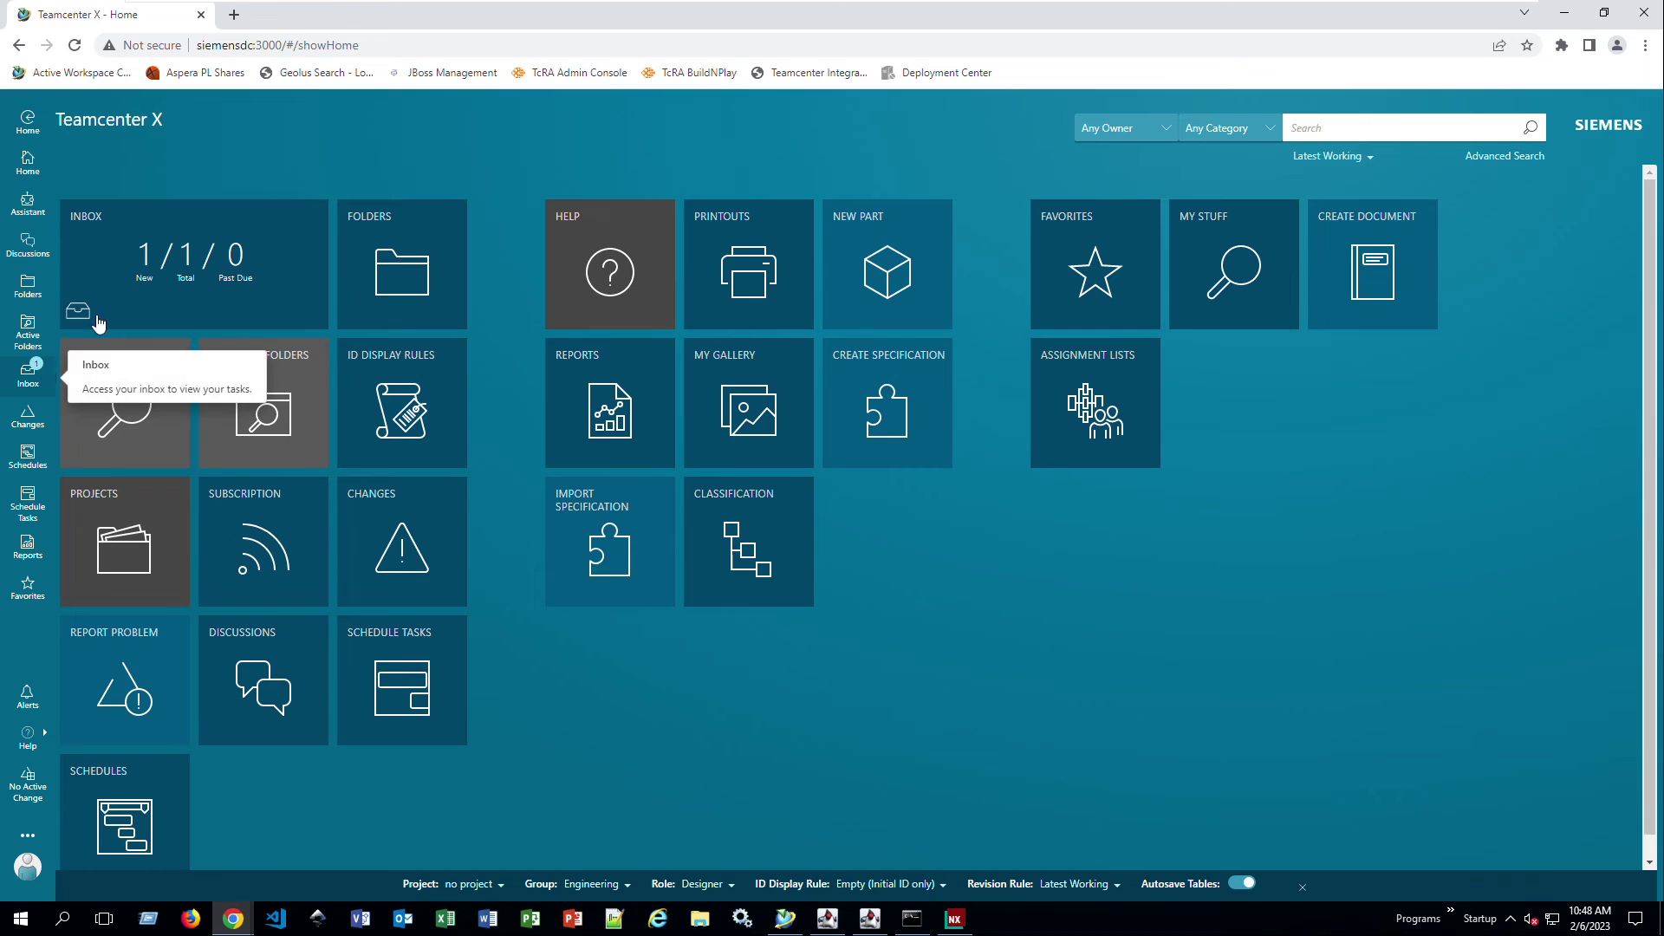
pyautogui.click(154, 276)
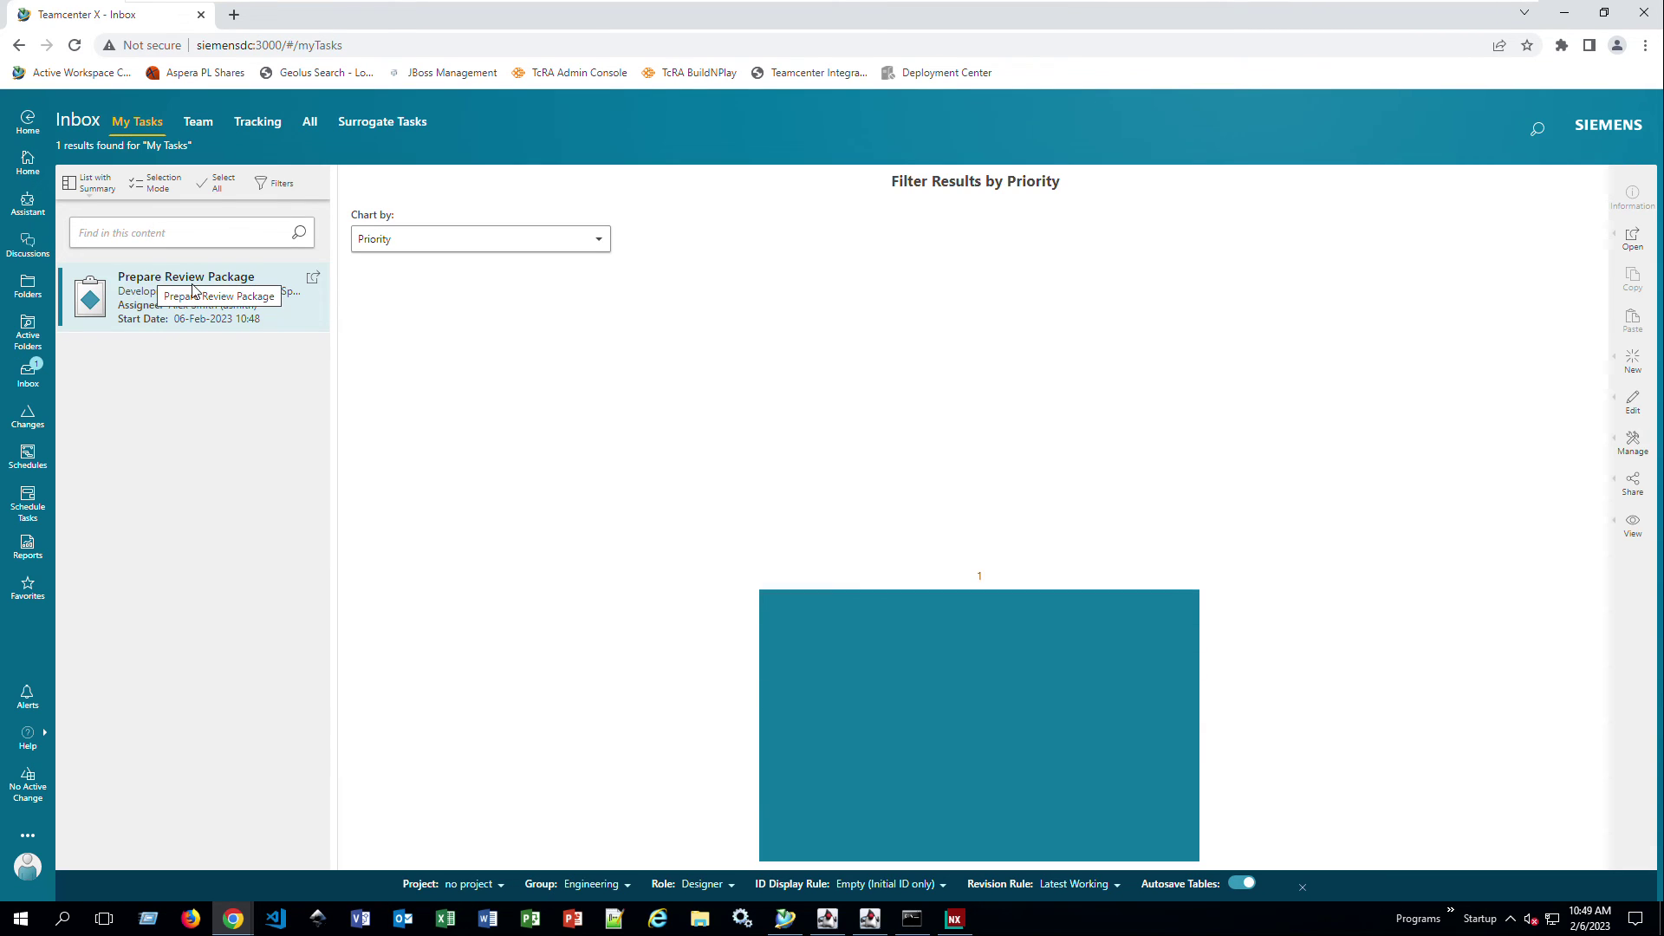
pyautogui.click(314, 279)
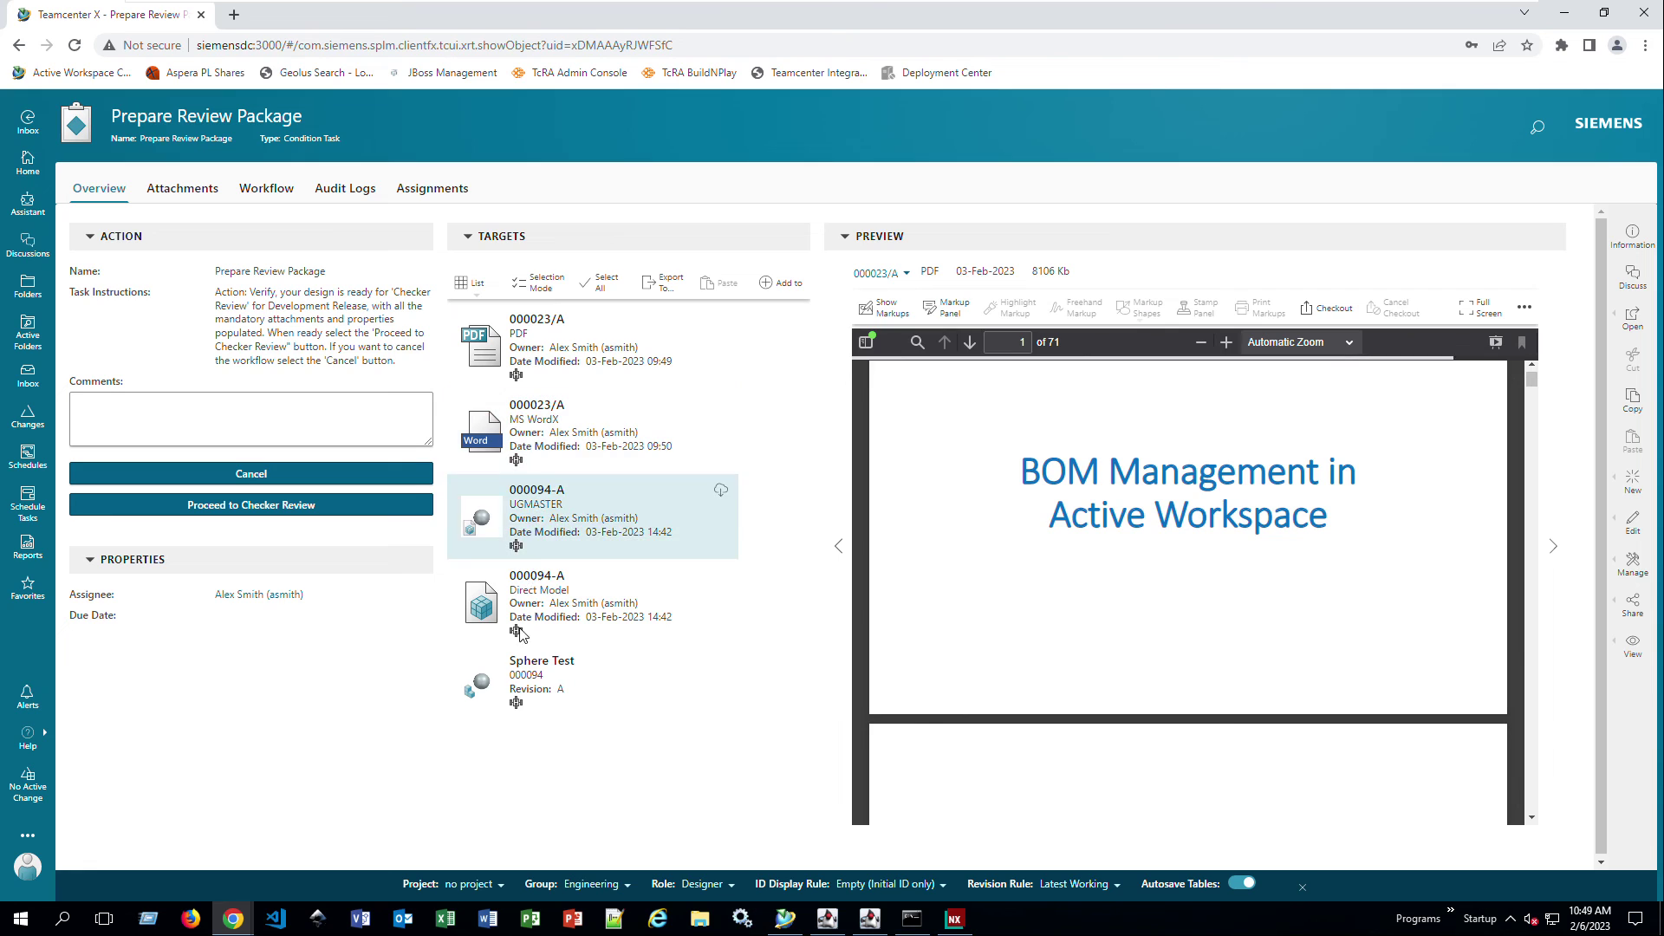
# Step: Review the task's targets, attachments, workflow diagram, audit logs and assignments, and advance the task to Checker Review
pyautogui.click(723, 492)
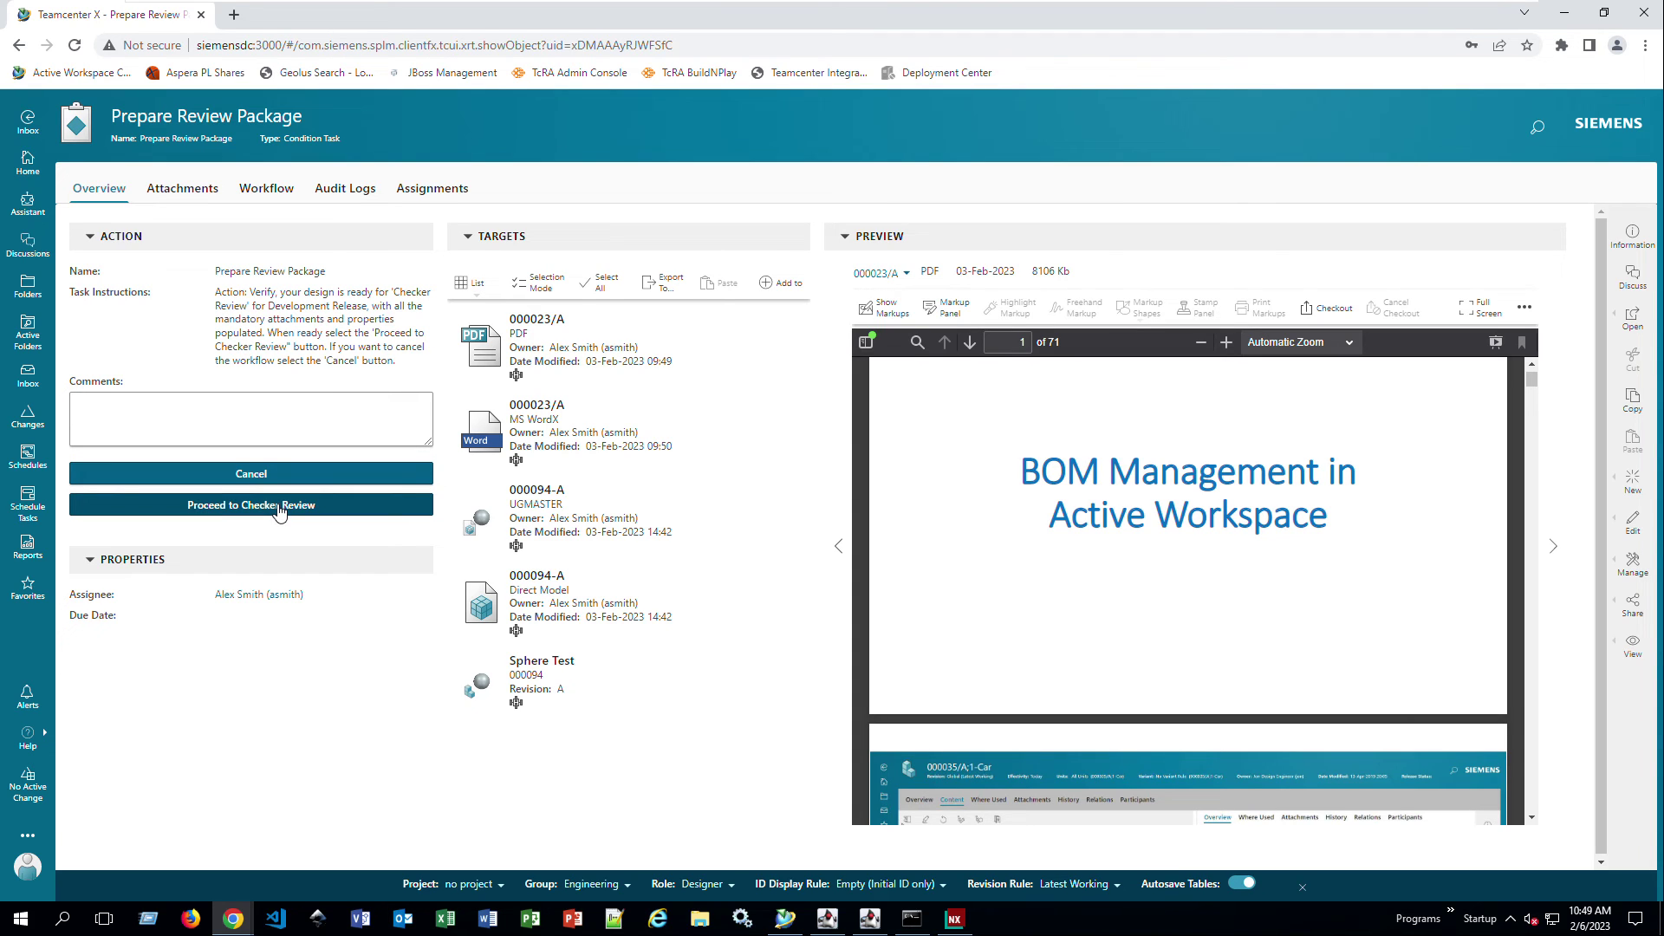
pyautogui.click(194, 189)
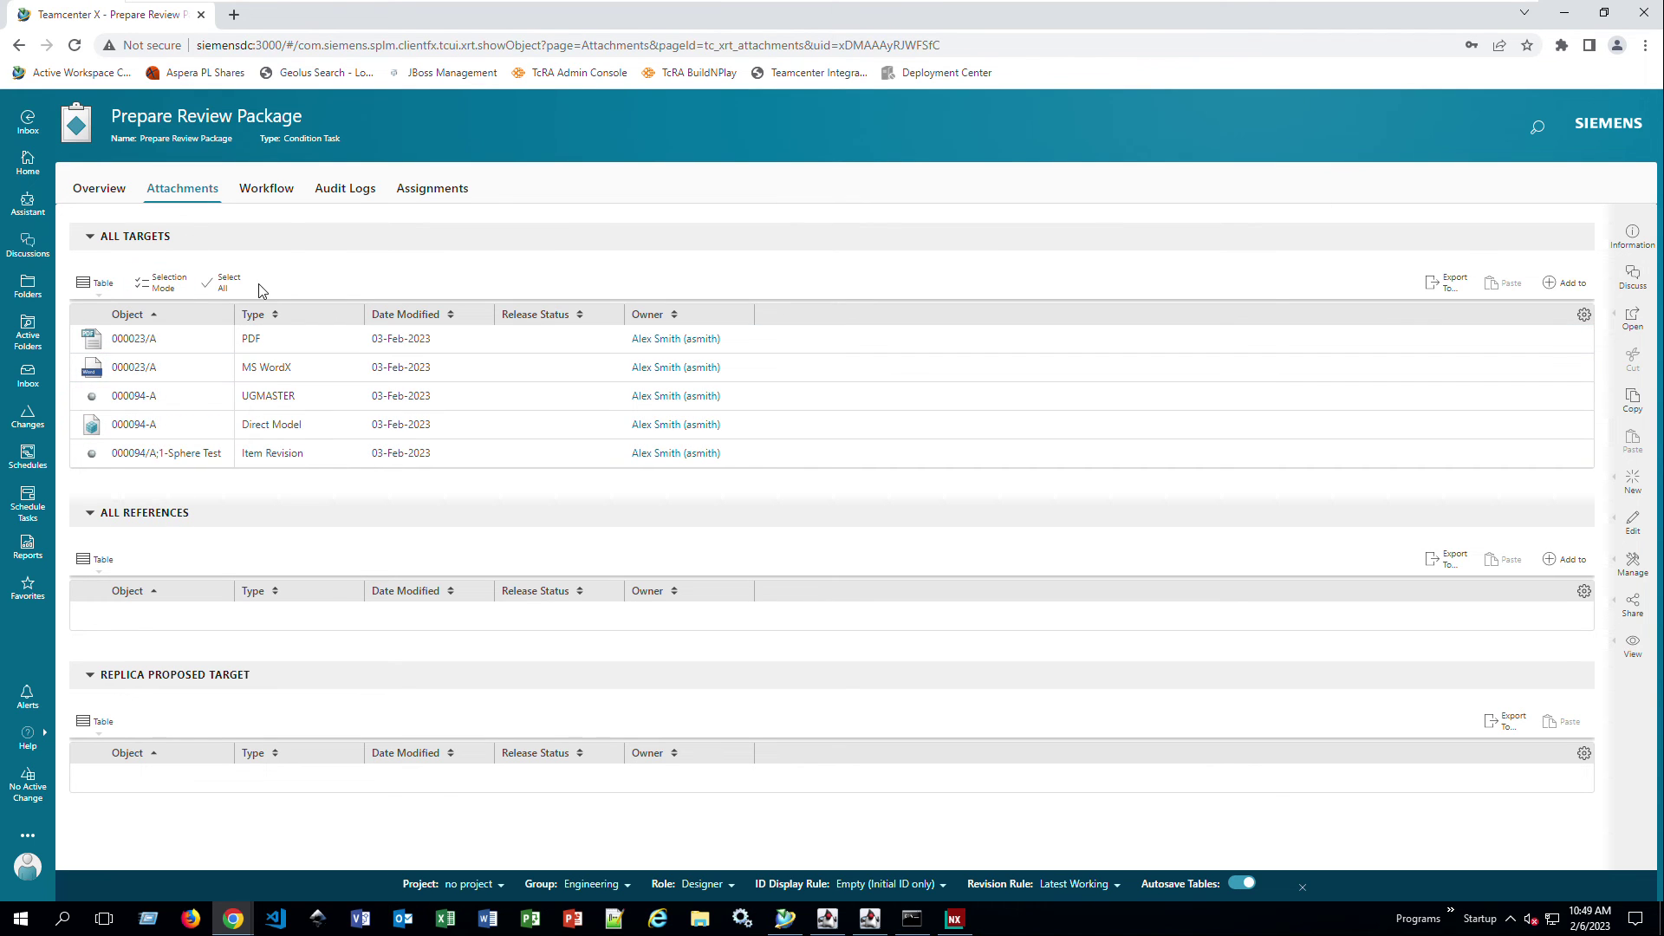
pyautogui.click(270, 189)
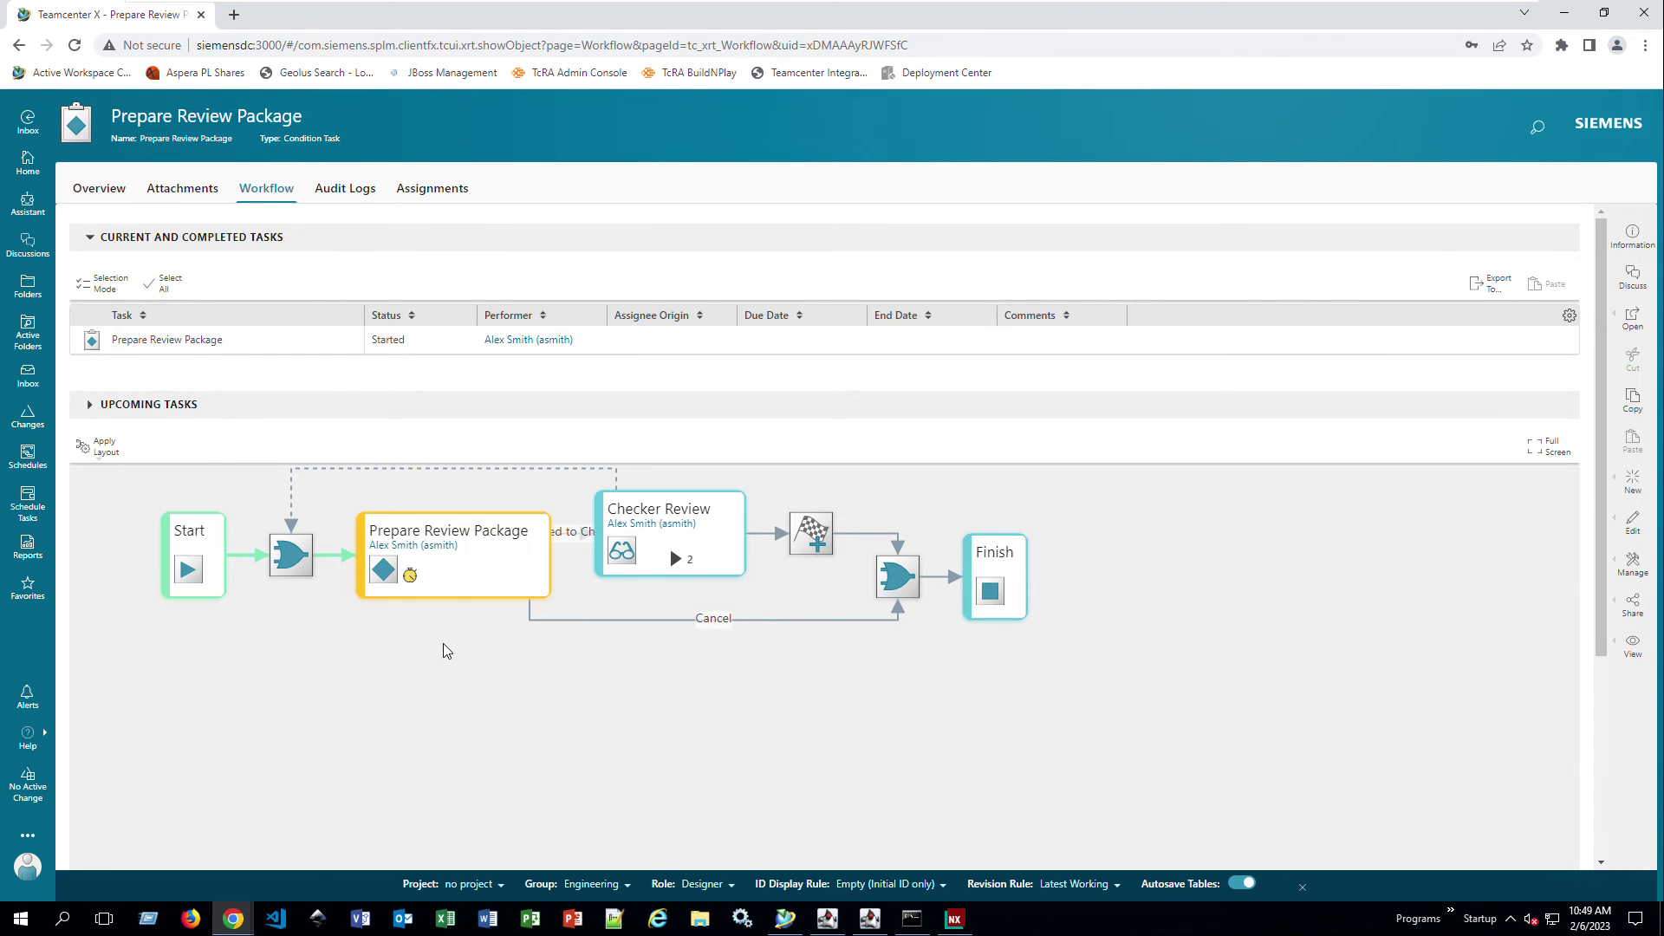
pyautogui.click(351, 190)
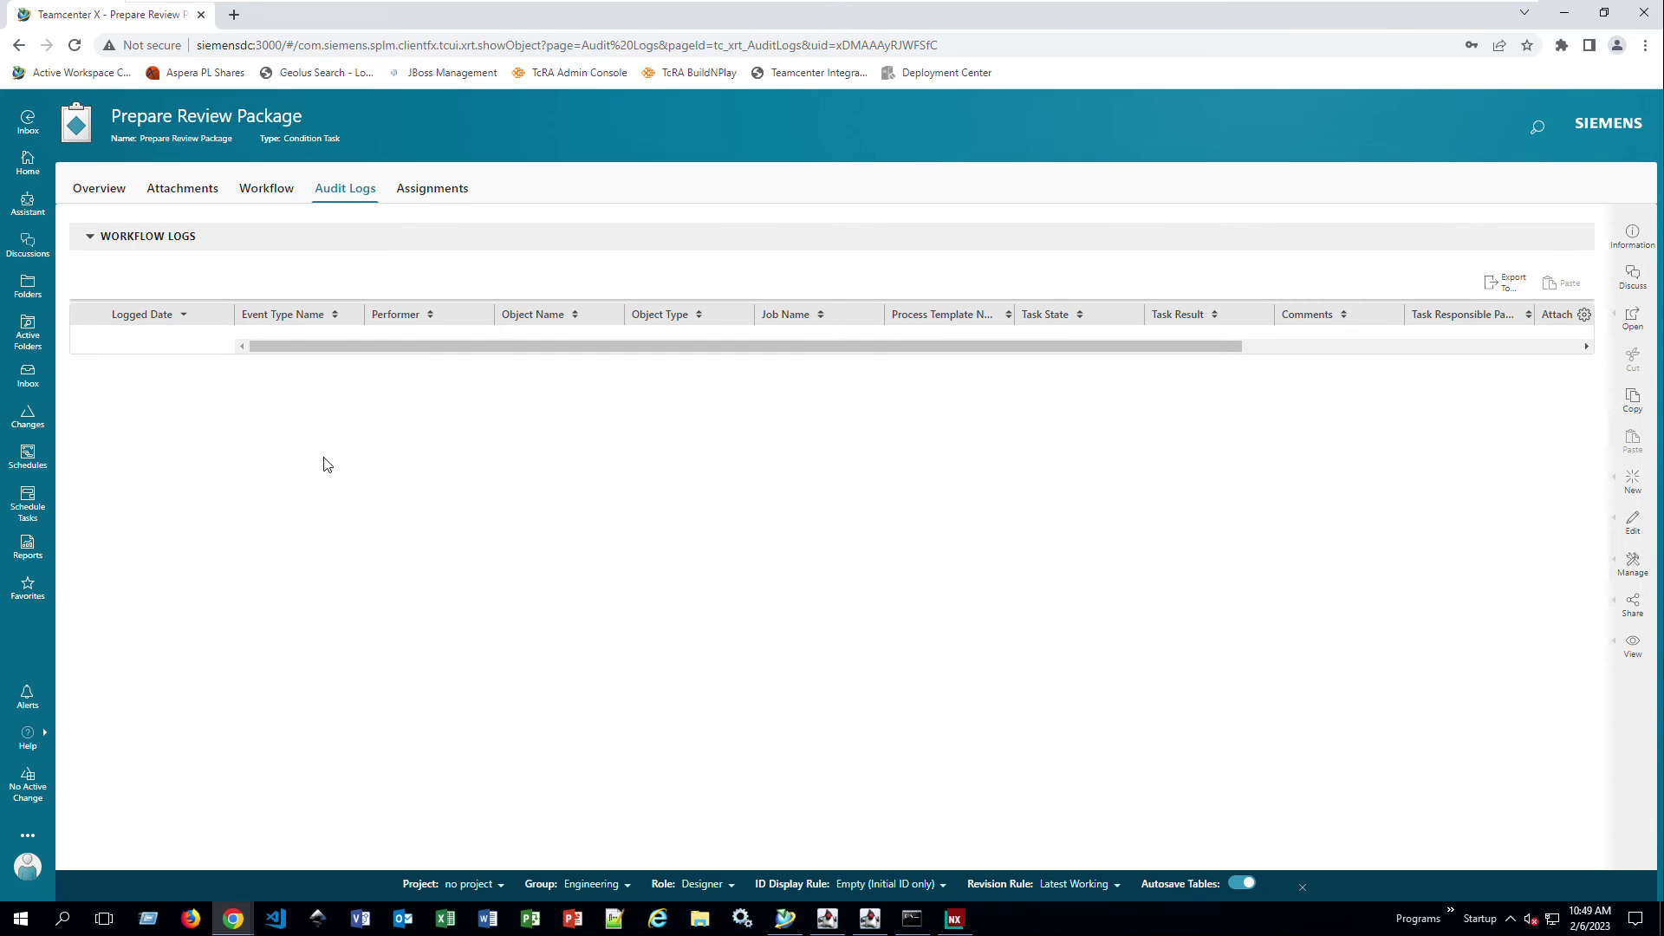
pyautogui.click(444, 189)
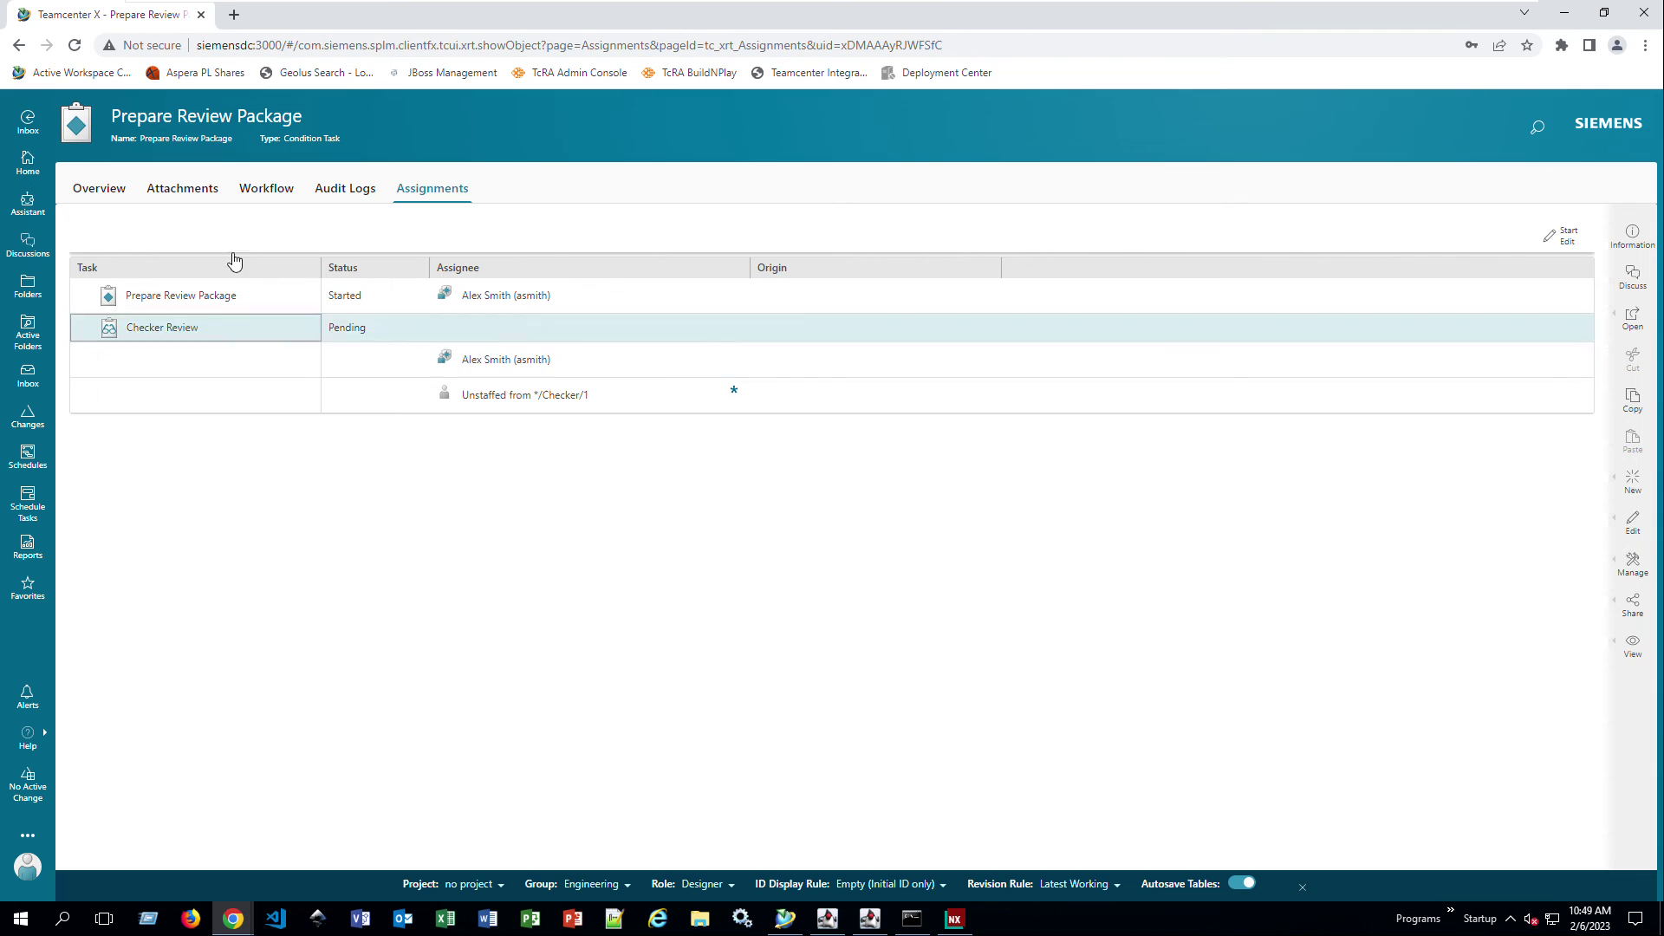
pyautogui.click(98, 199)
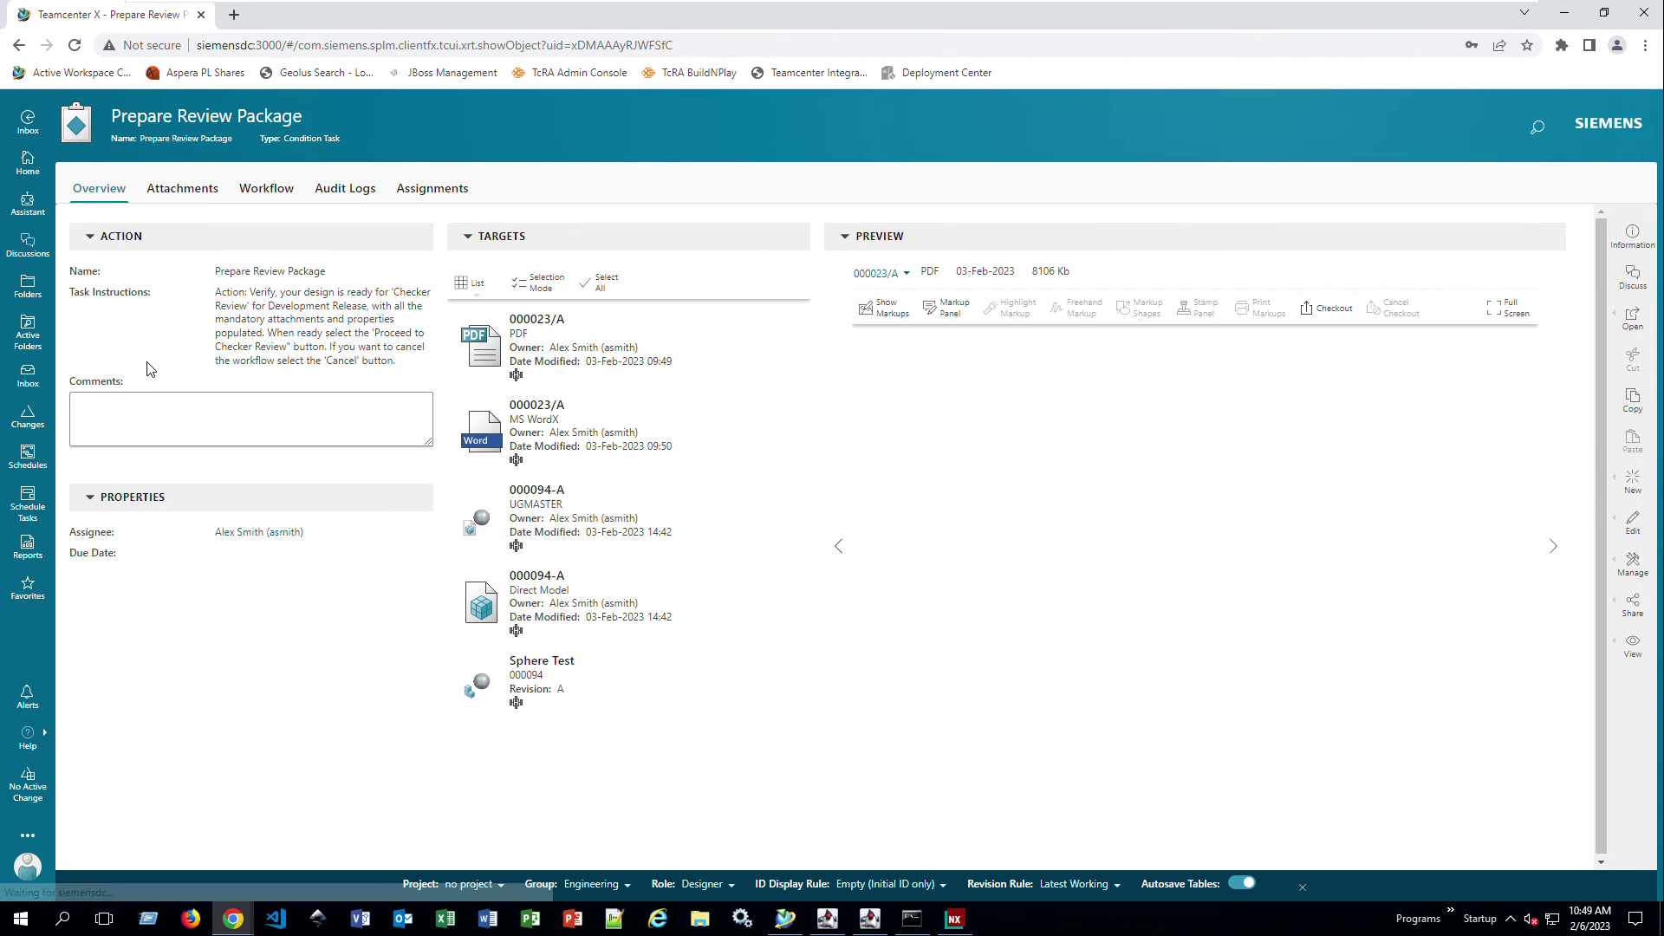
pyautogui.click(206, 506)
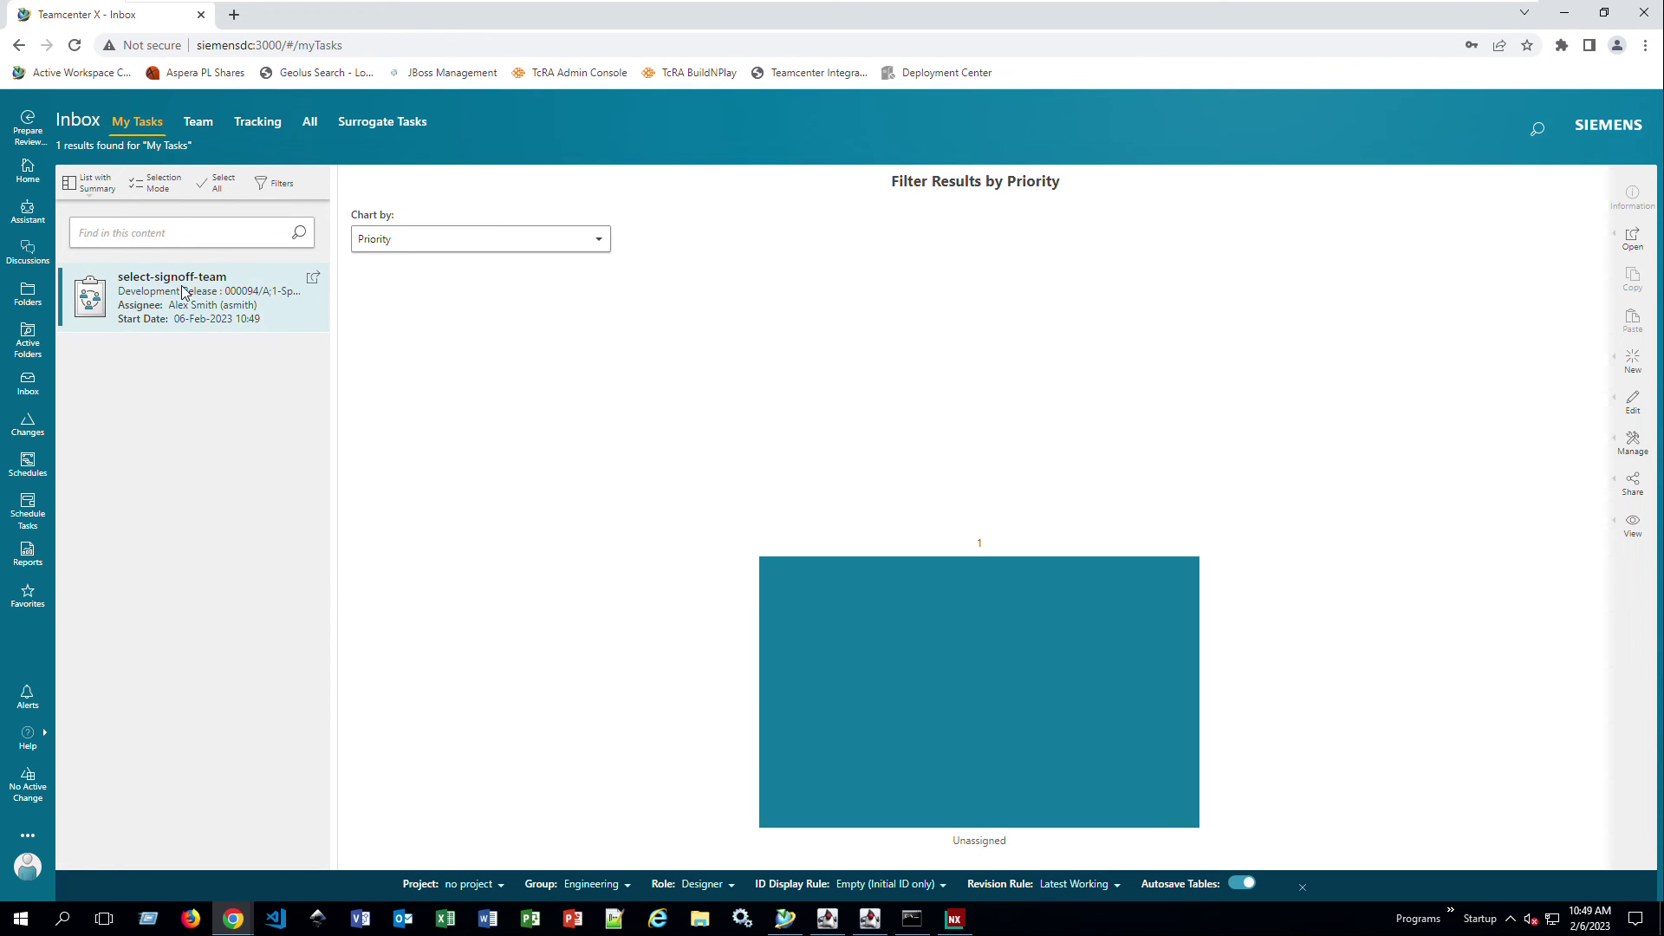
# Step: Open the select-signoff-team task, add the Engineering checker user as the required reviewer, and complete the task
pyautogui.click(314, 278)
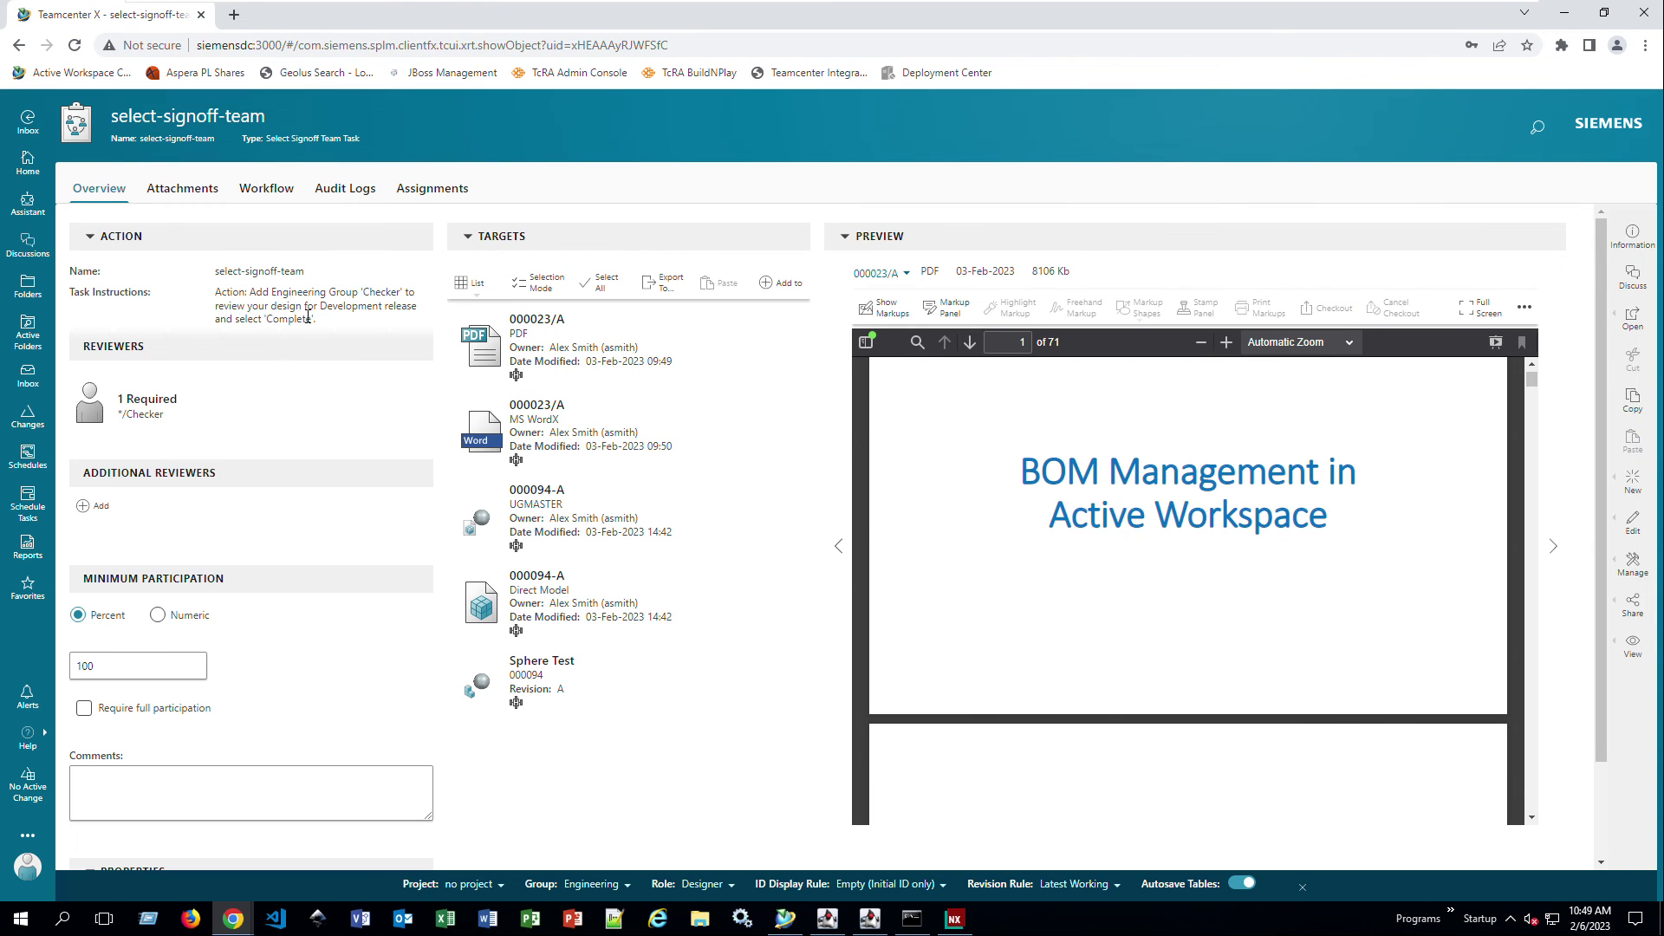
pyautogui.click(244, 399)
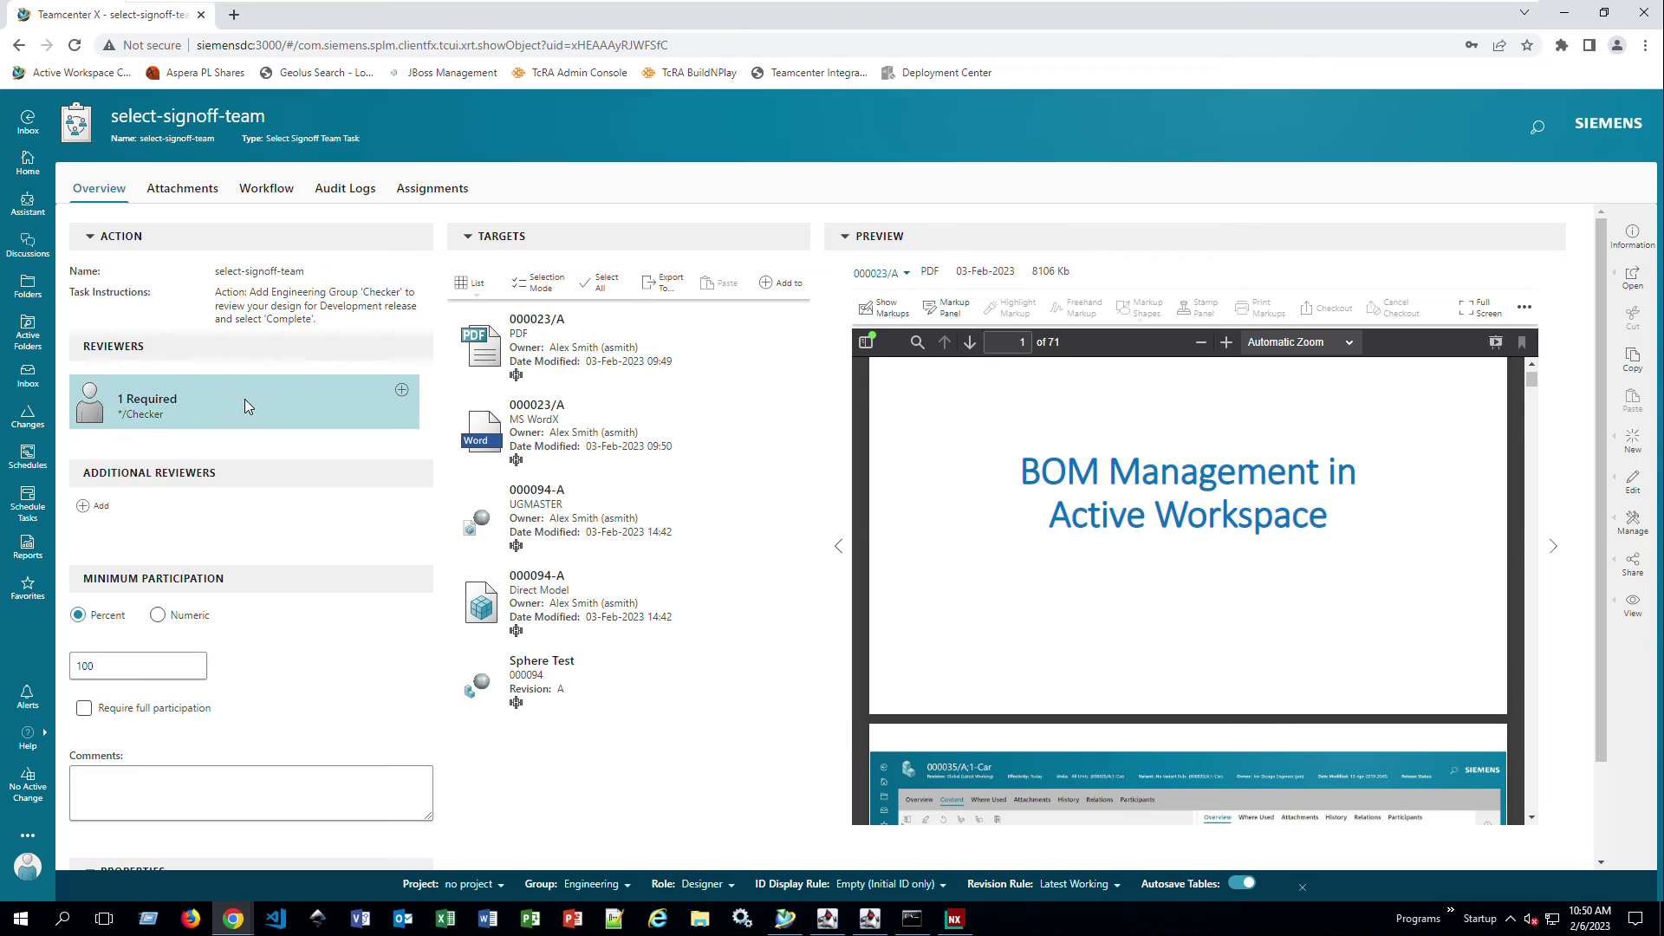
pyautogui.click(401, 391)
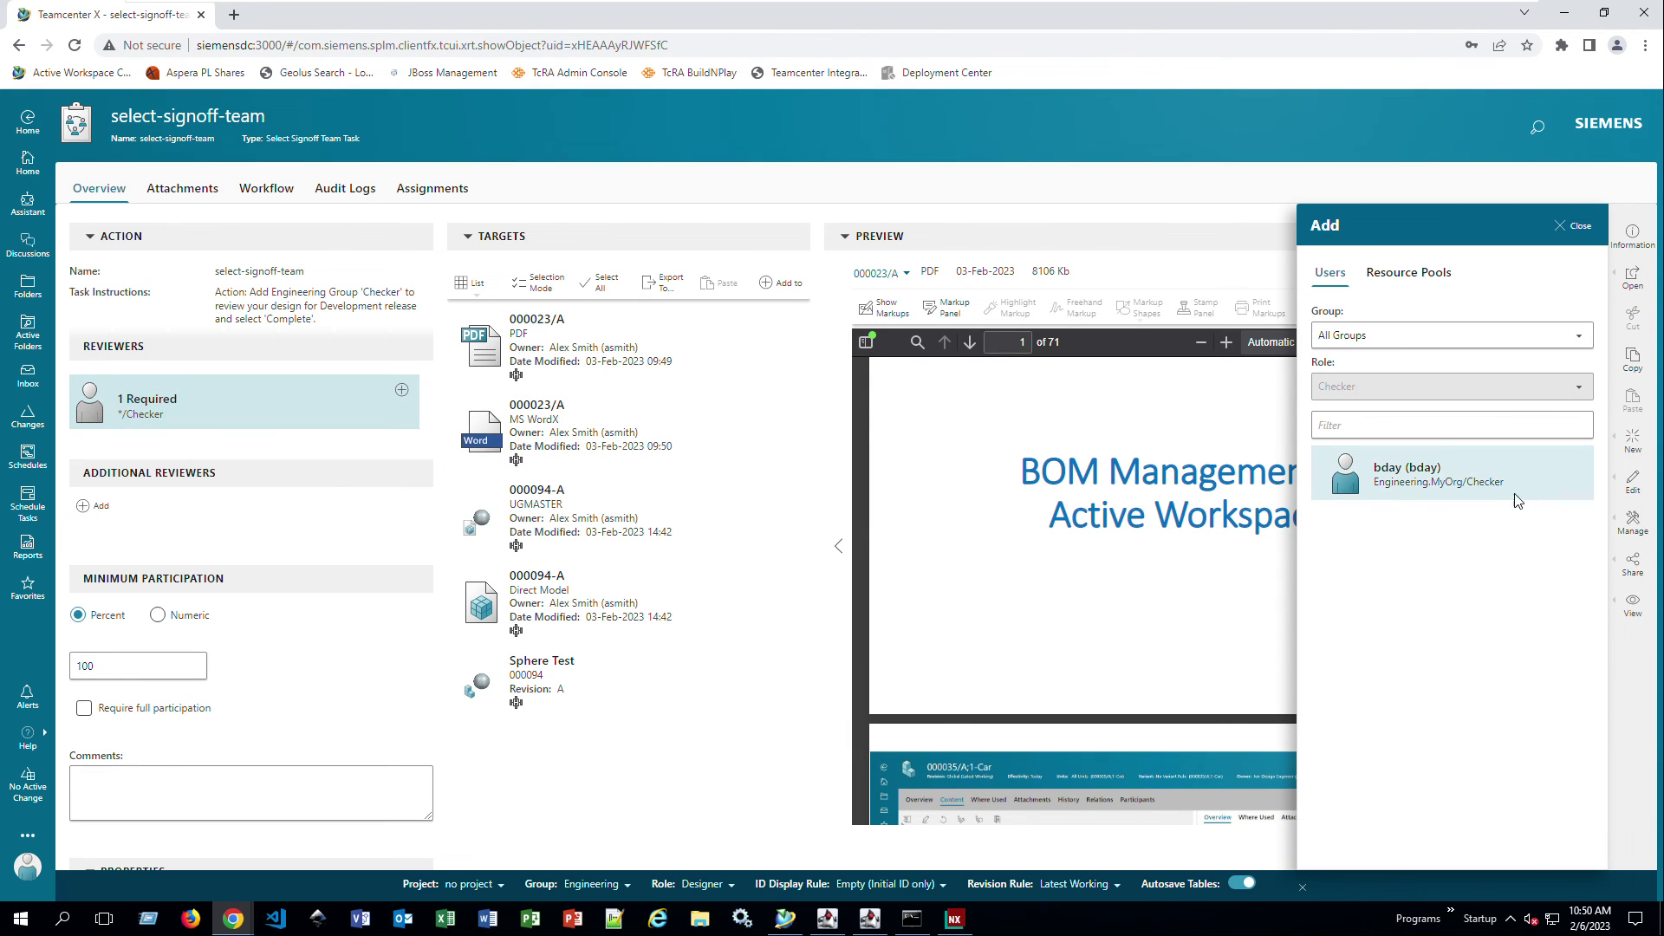
pyautogui.click(1411, 500)
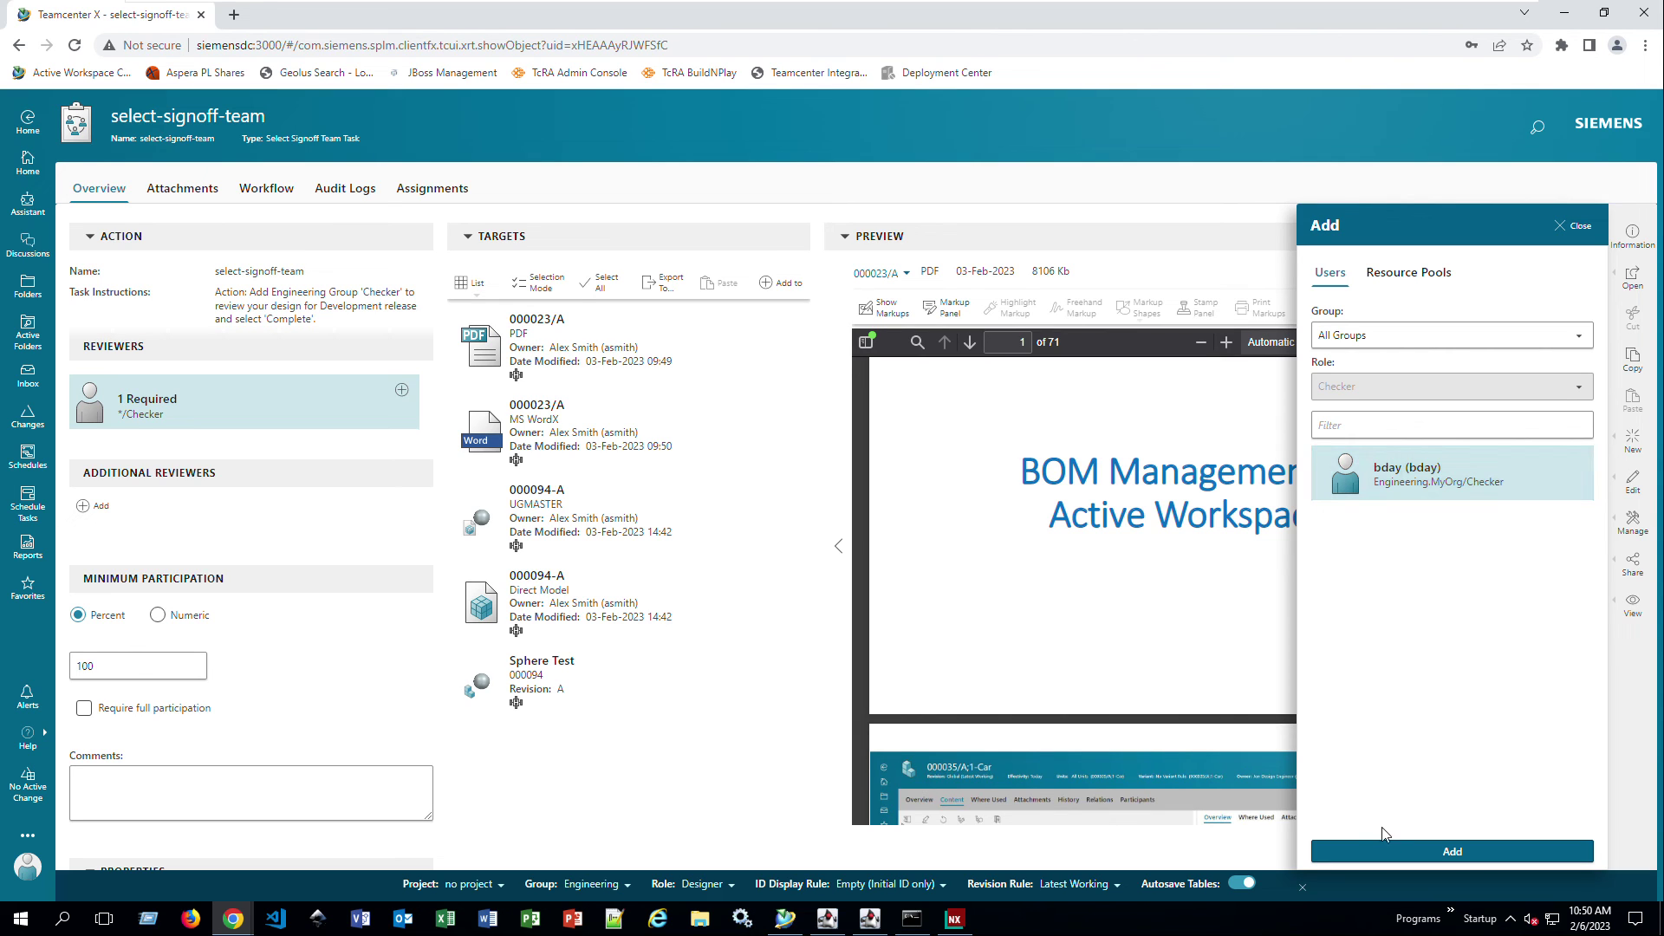
pyautogui.click(1405, 852)
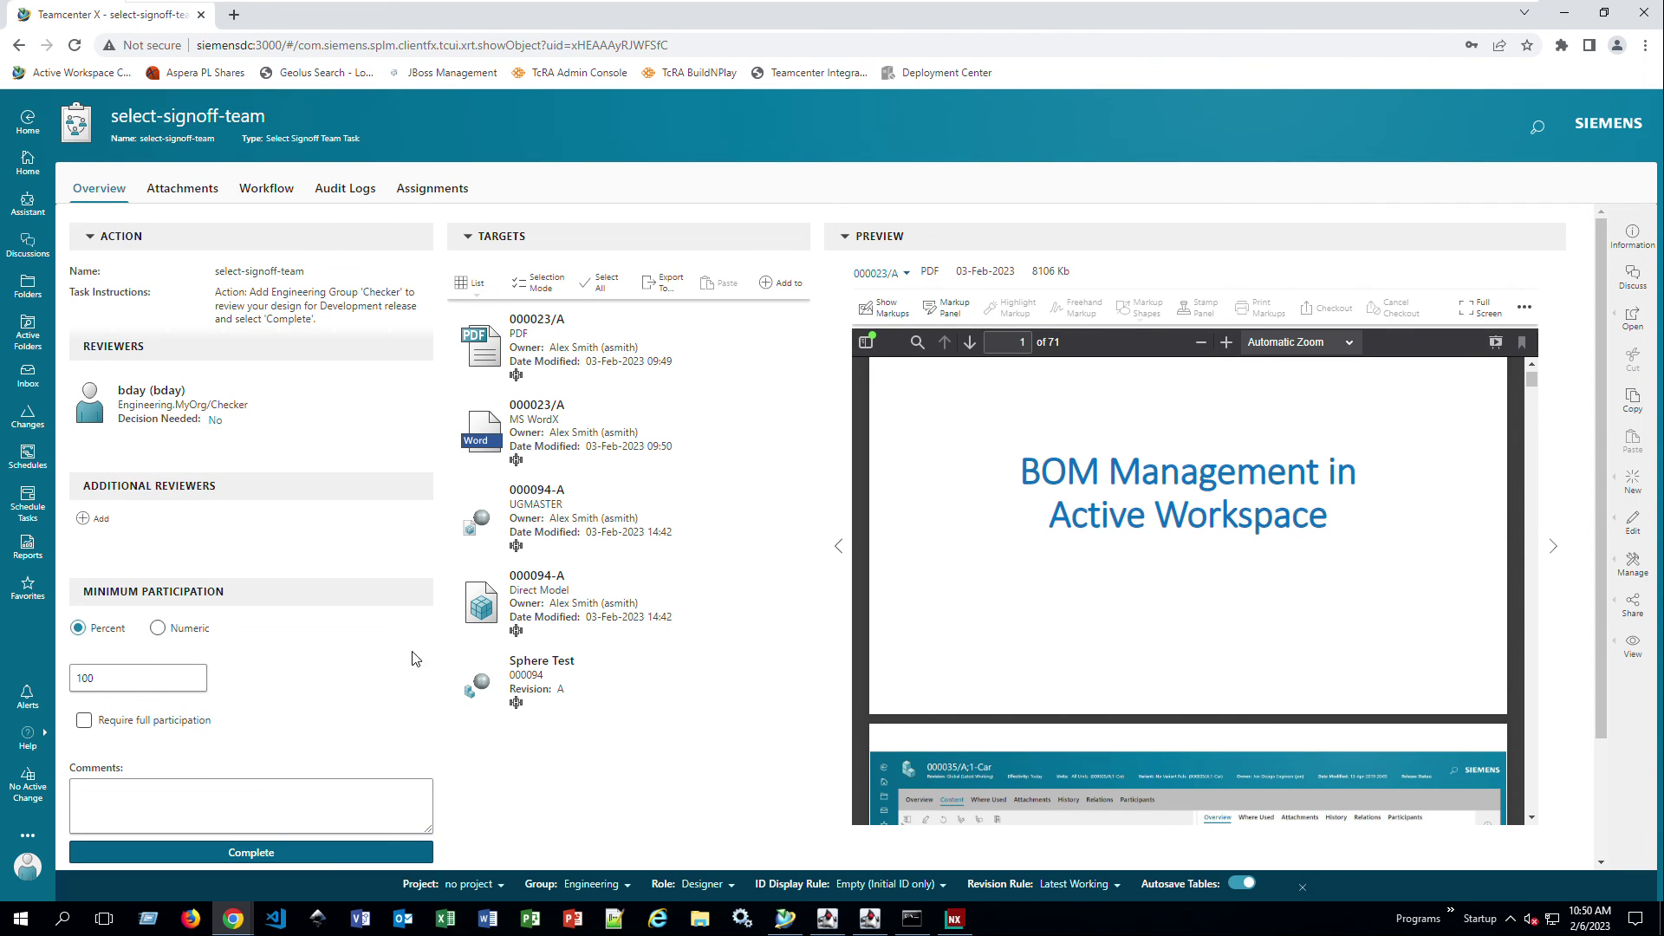
pyautogui.click(251, 854)
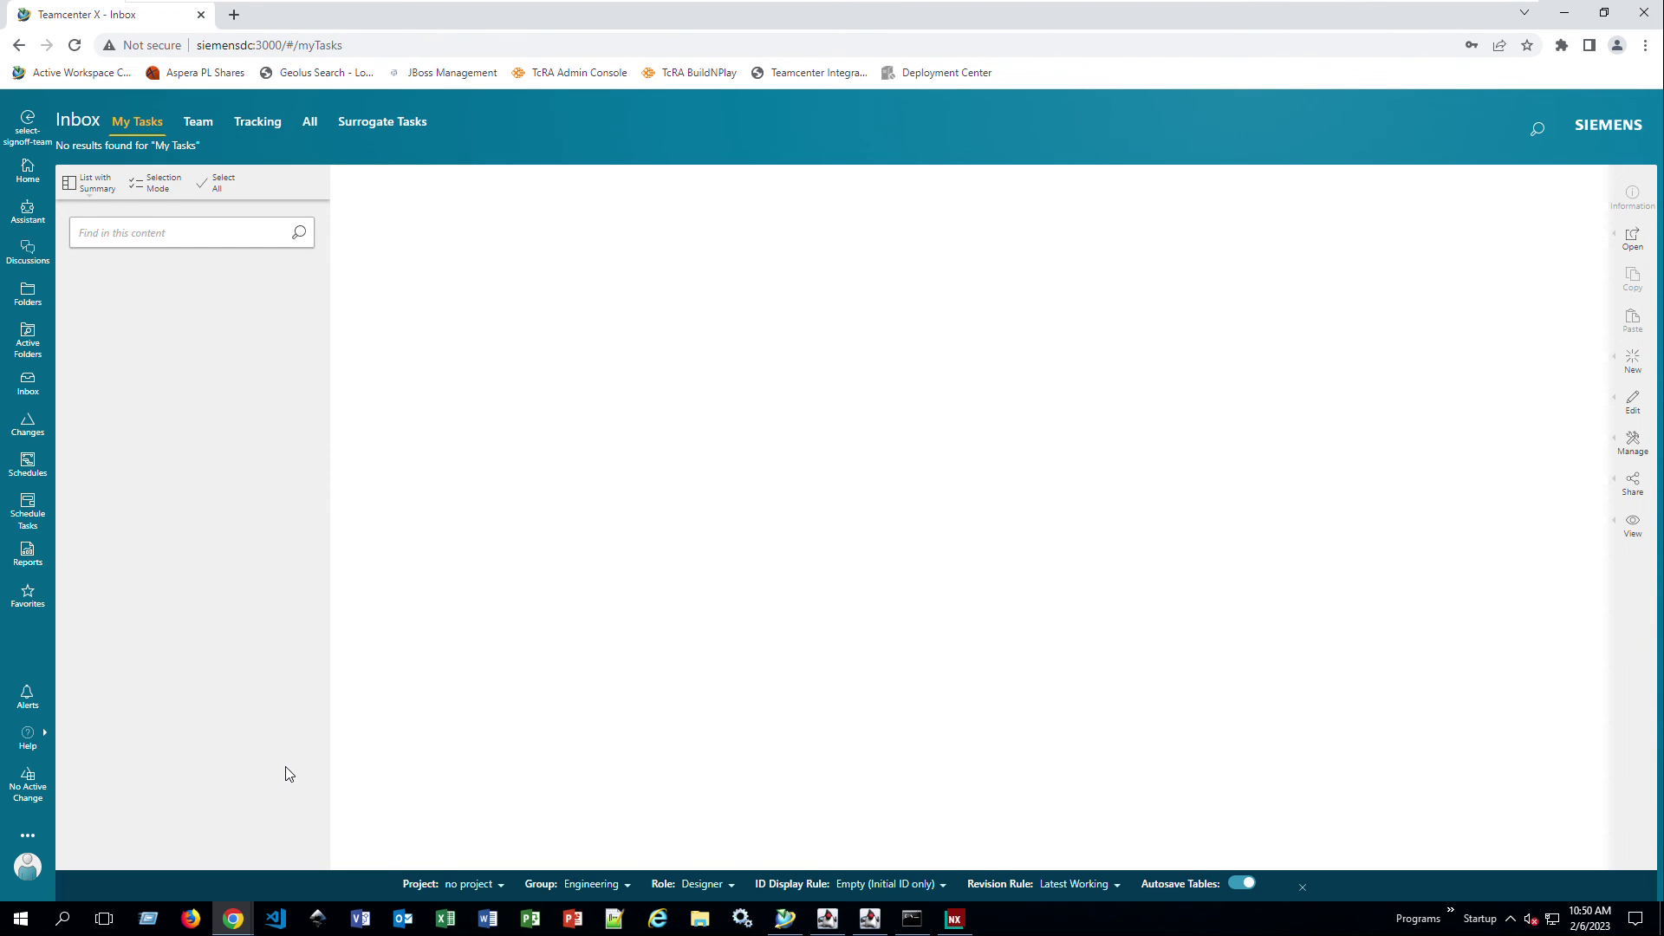
# Step: Switch to the incognito Chrome window, sign in to Teamcenter X with the checker's account, and open the perform-signoffs task
pyautogui.moveTo(249, 922)
pyautogui.click(325, 837)
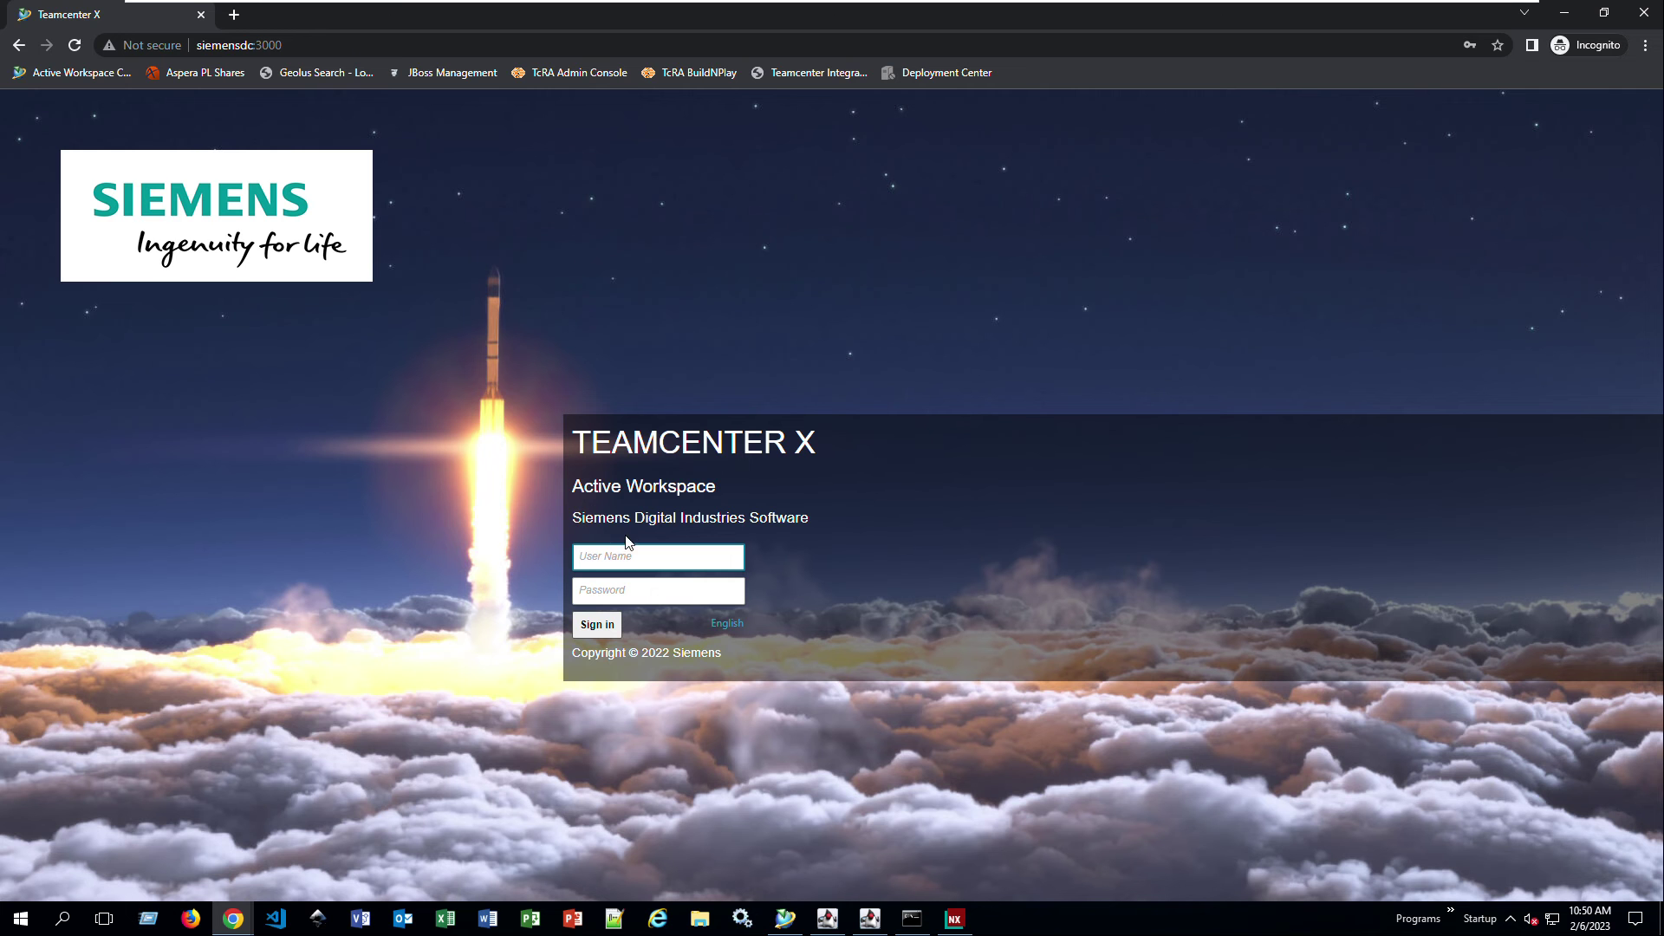
pyautogui.click(646, 559)
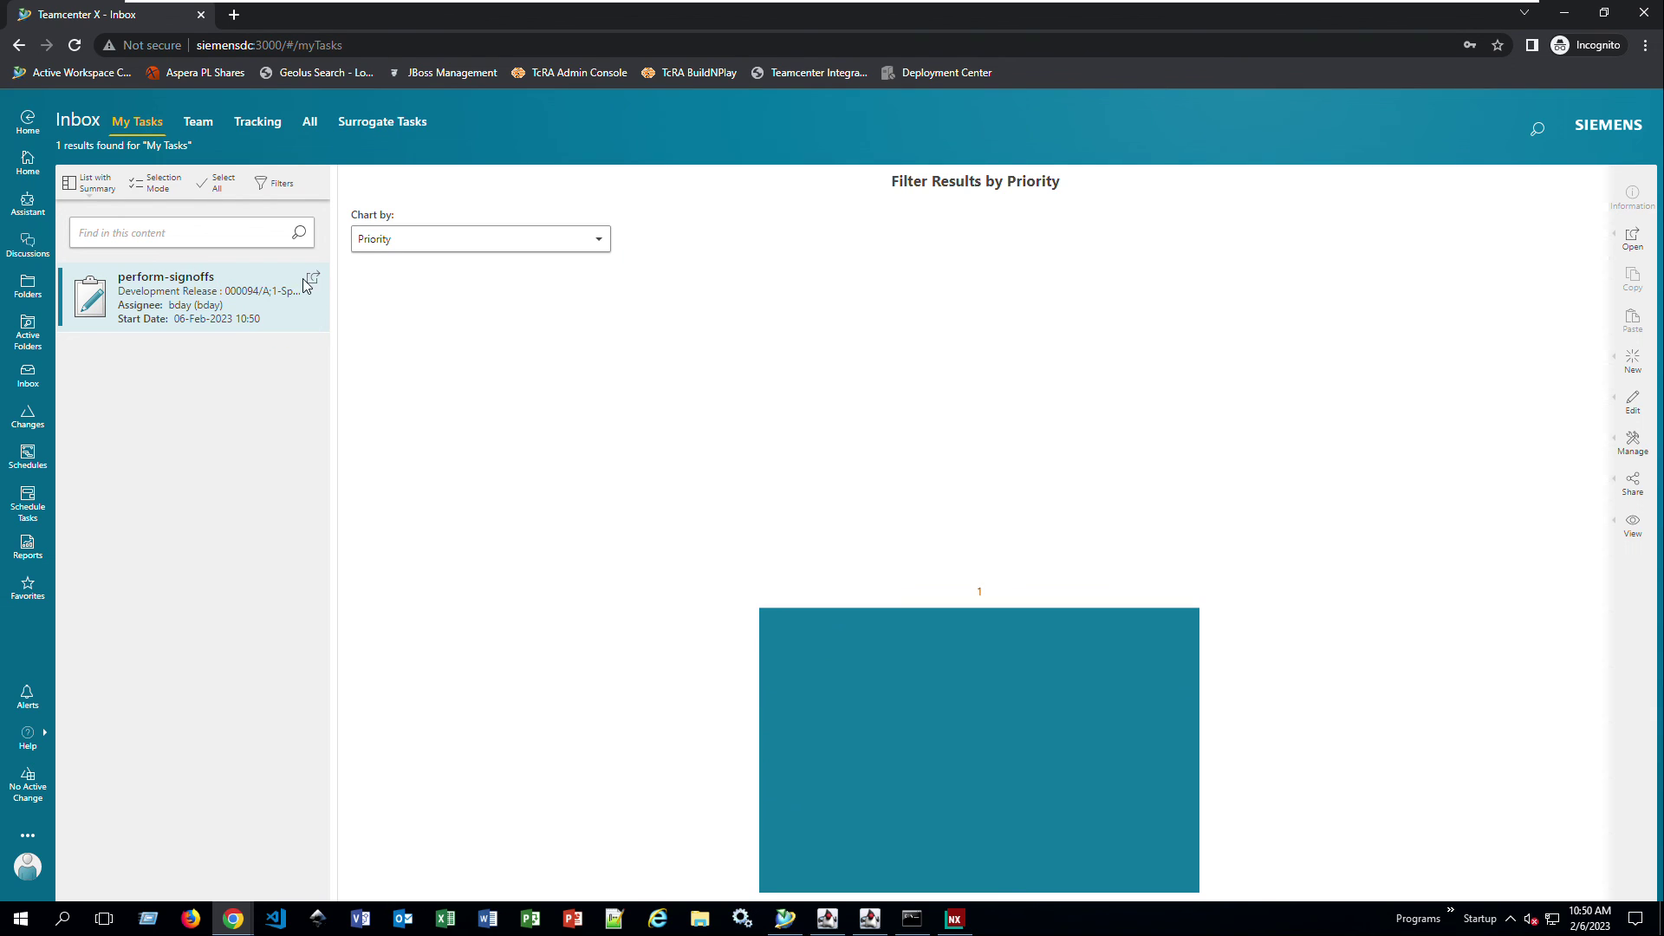
pyautogui.click(309, 280)
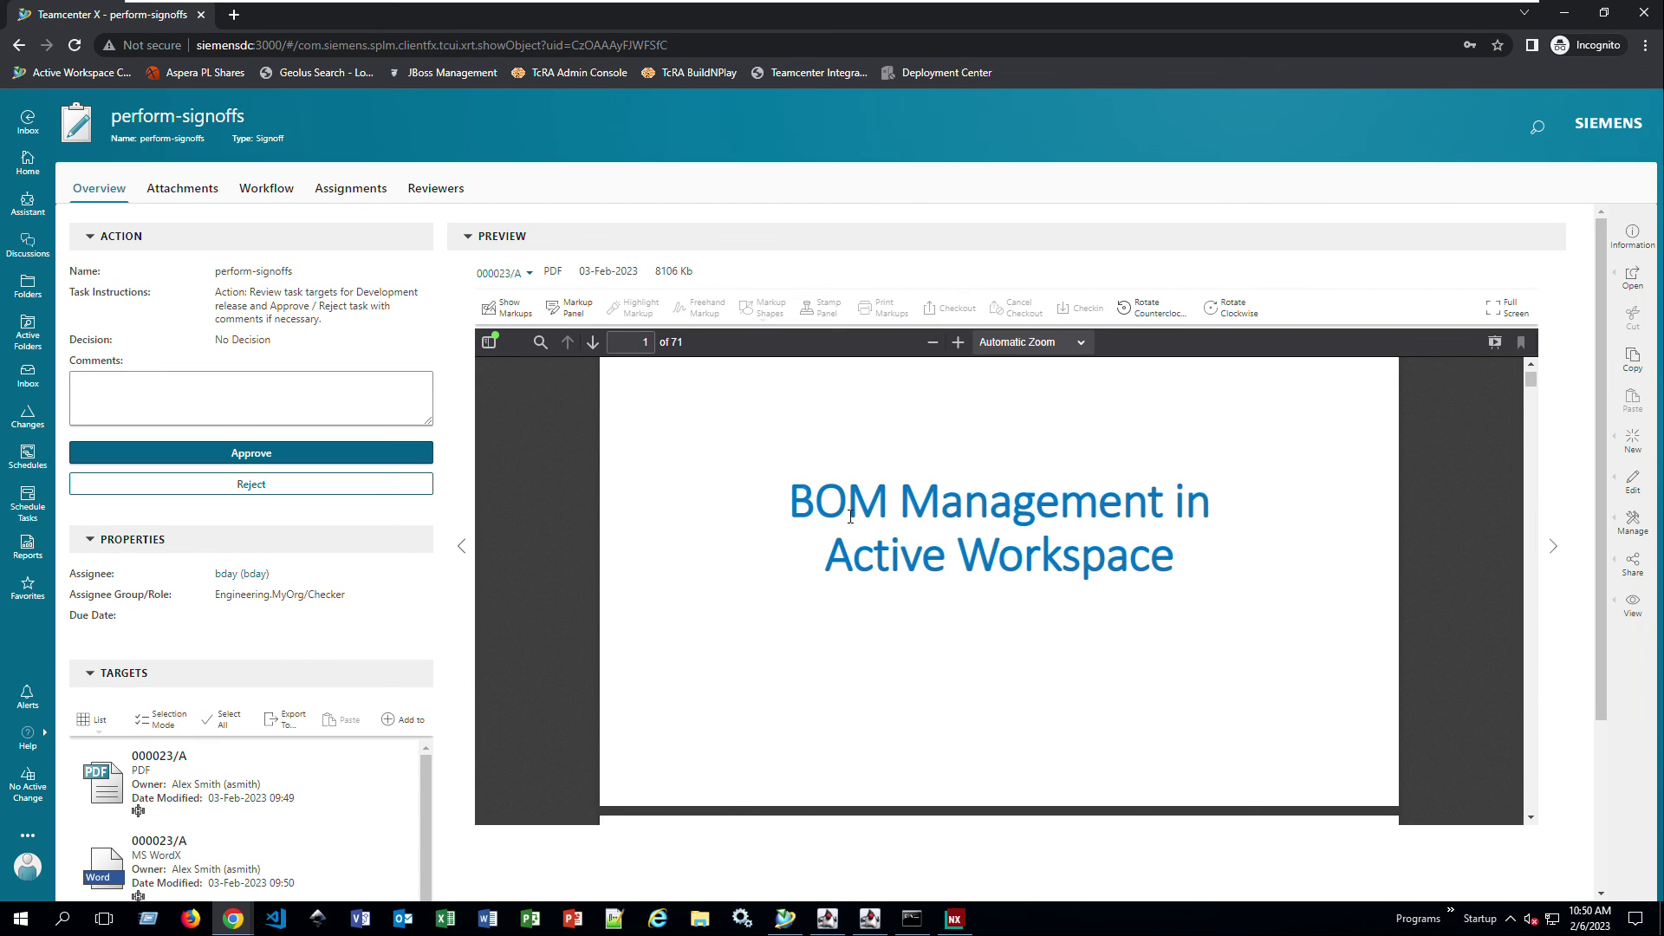
# Step: Show the markups on the previewed PDF 000023/A and approve the perform-signoffs task
pyautogui.click(520, 320)
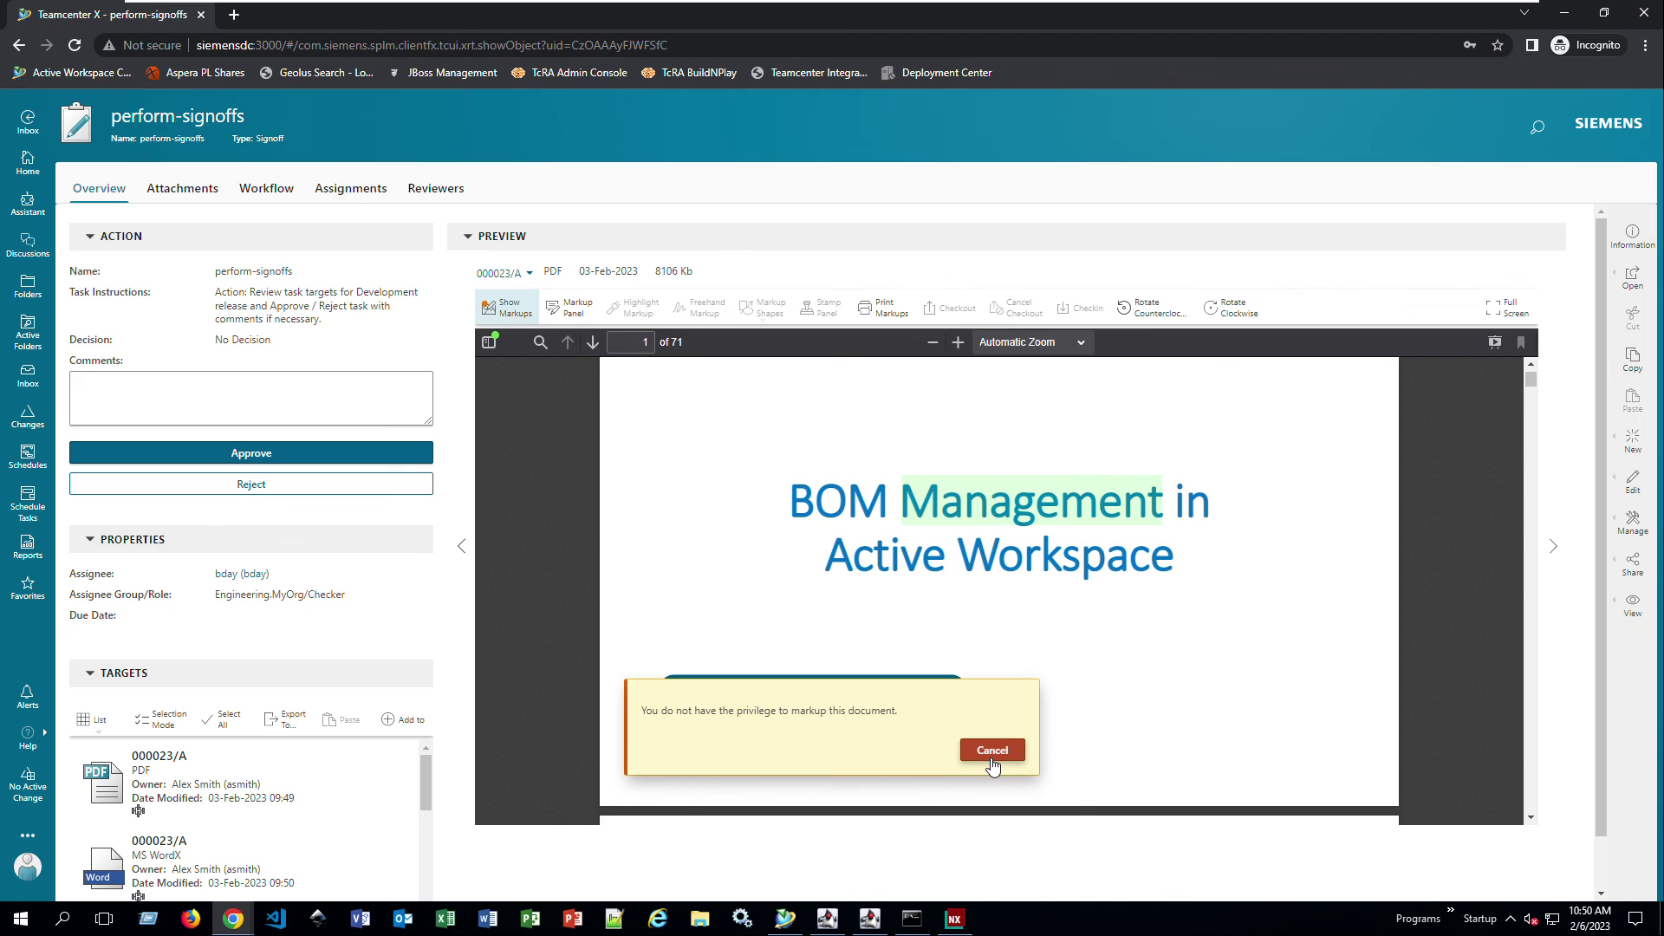
pyautogui.click(993, 753)
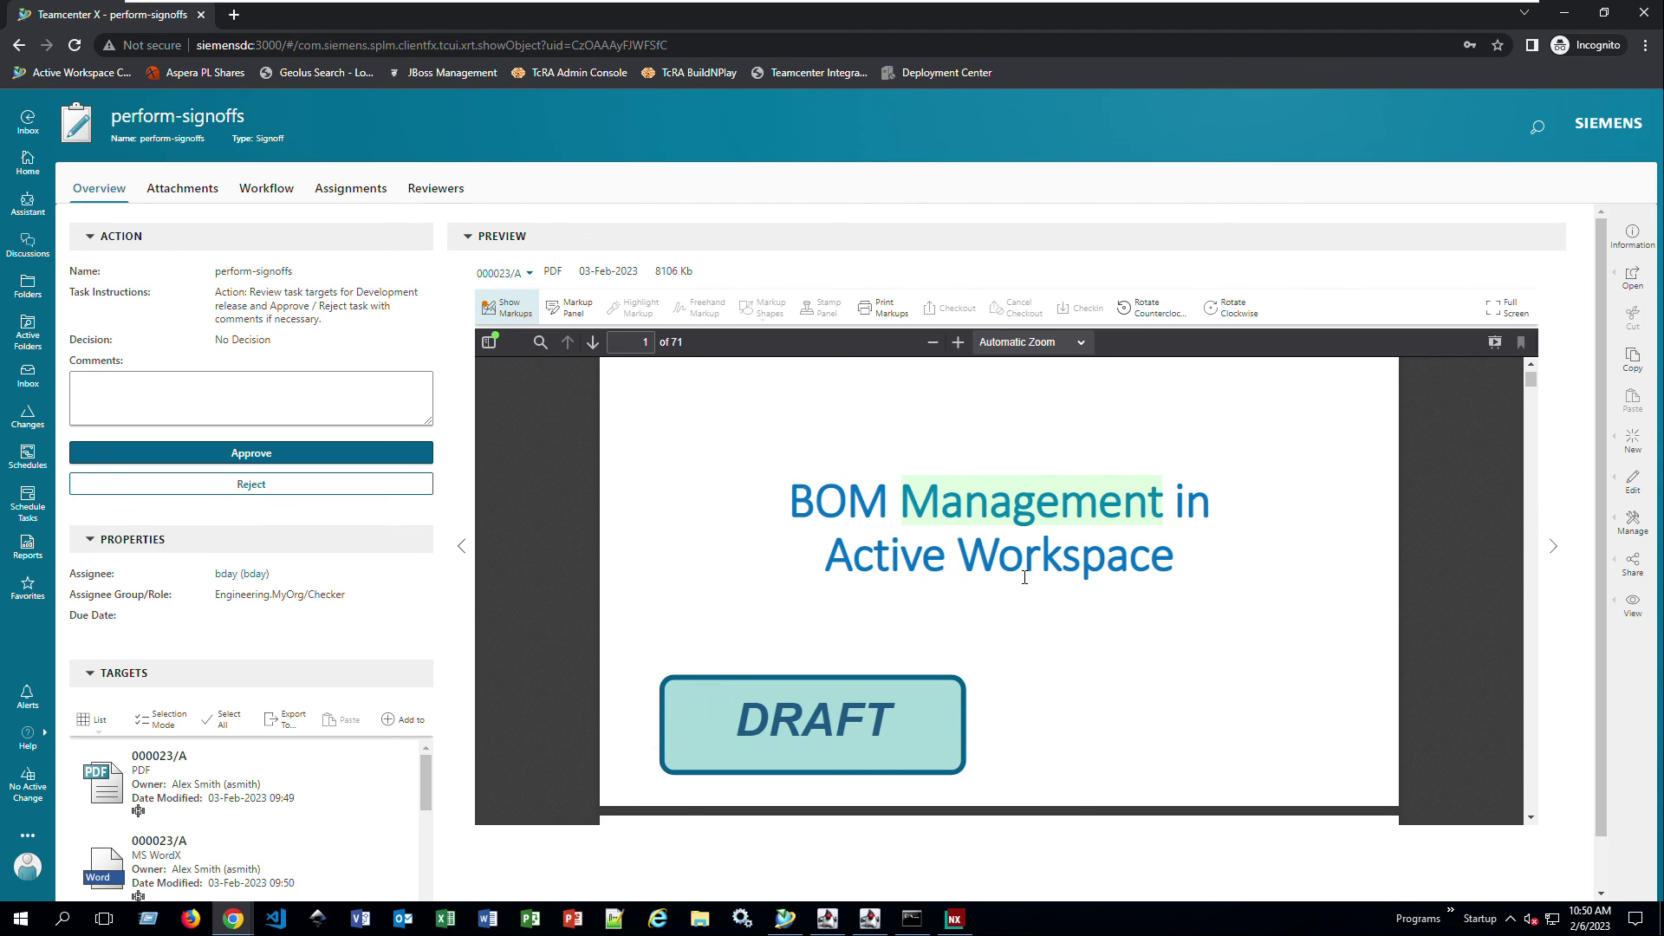
pyautogui.click(306, 452)
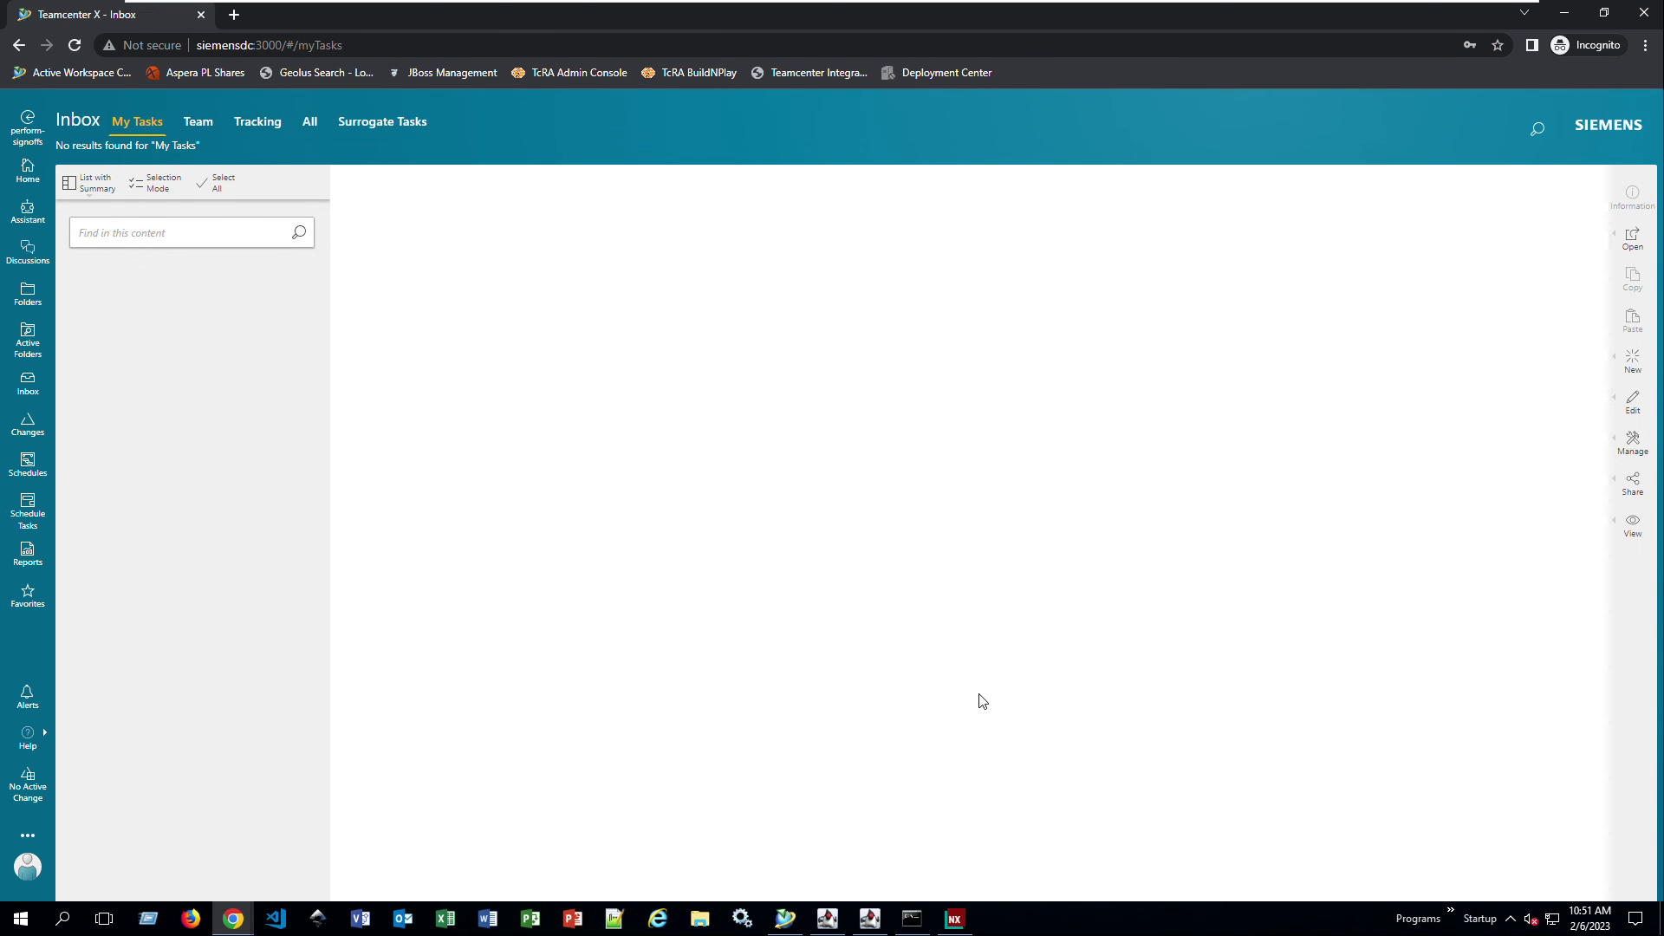
# Step: Return to the designer's Teamcenter X window, check the release status of Sphere Test 000094 in the Demo folder, and open its details
pyautogui.moveTo(249, 926)
pyautogui.click(327, 854)
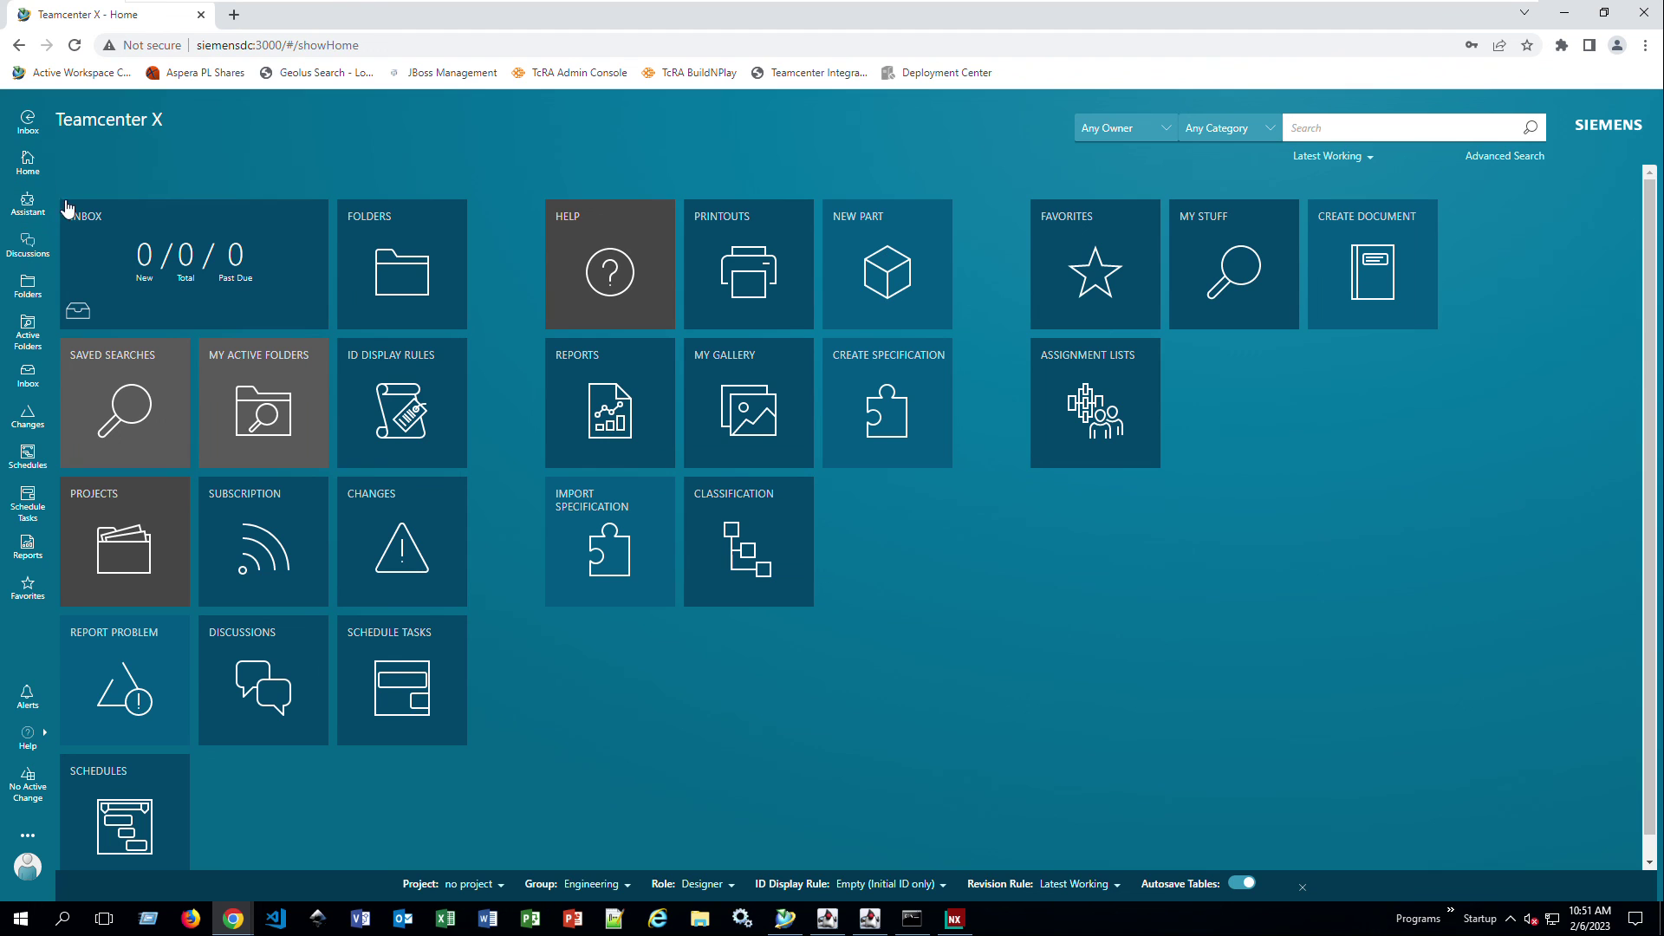
pyautogui.click(416, 271)
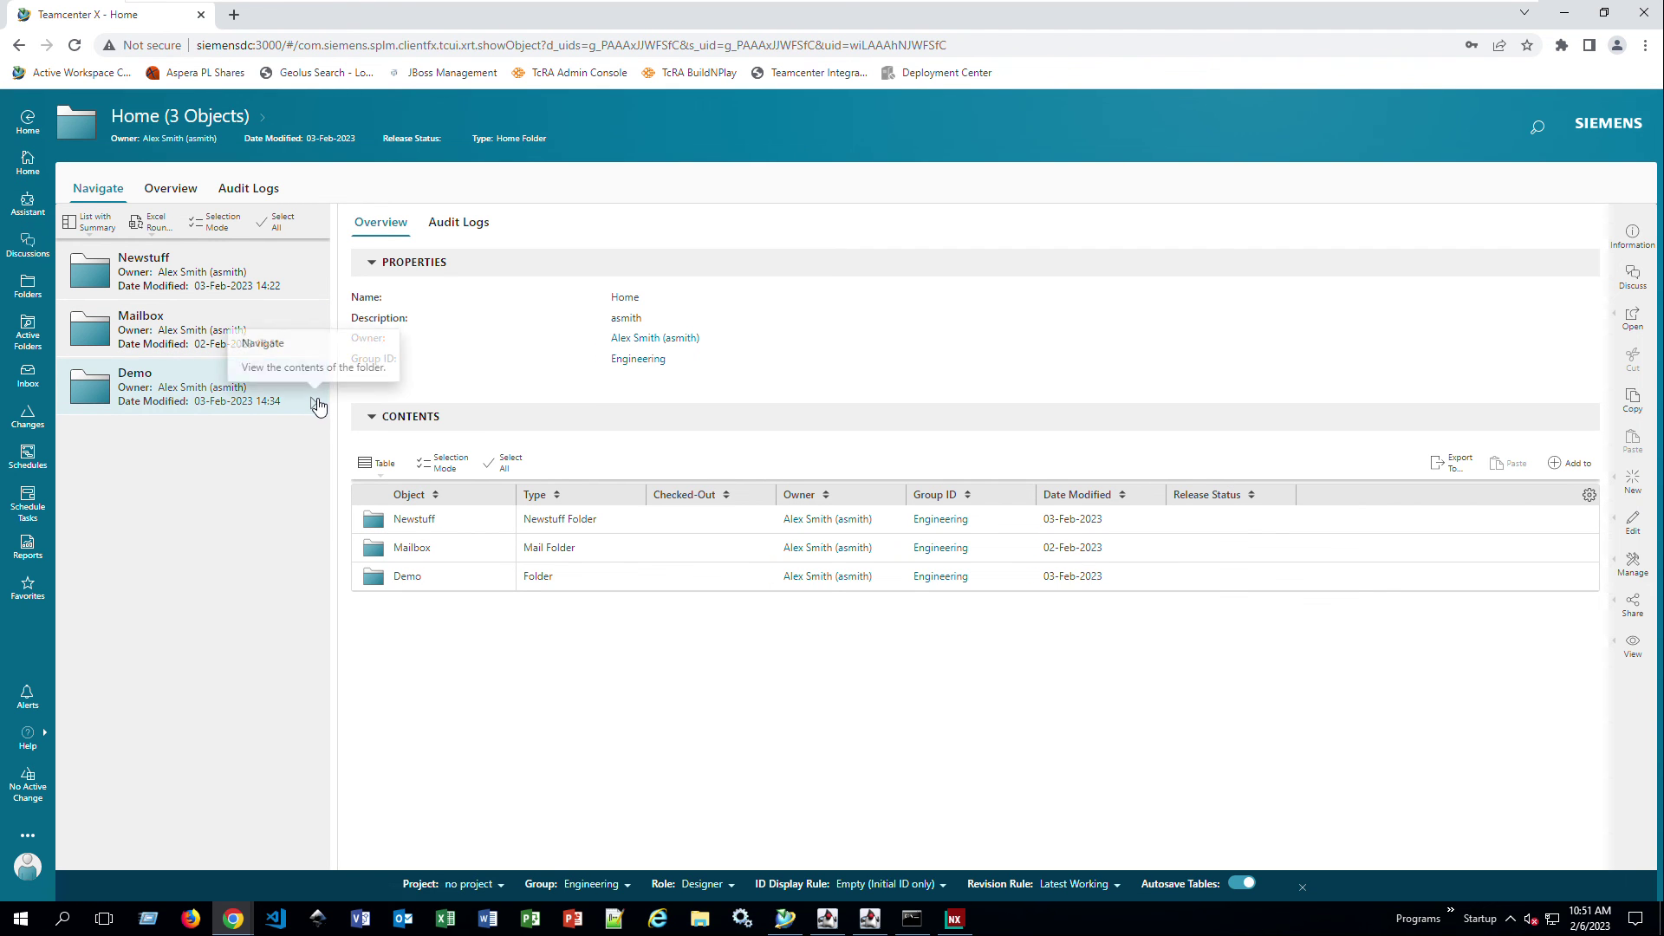
pyautogui.click(313, 400)
pyautogui.moveTo(125, 362)
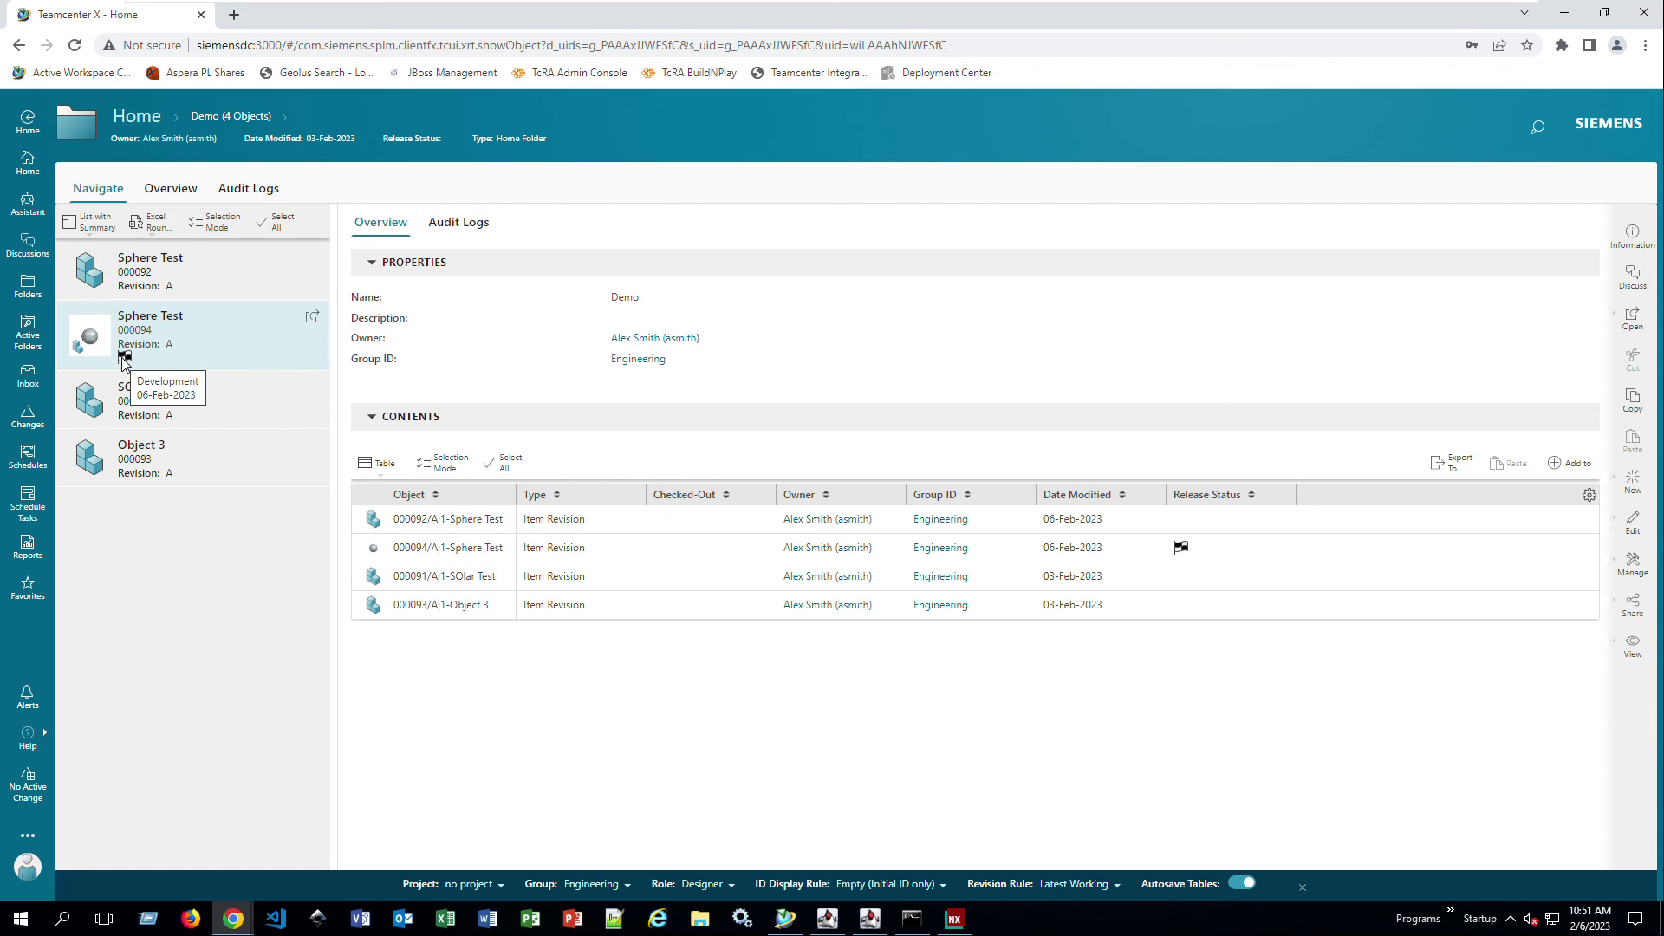
pyautogui.click(312, 321)
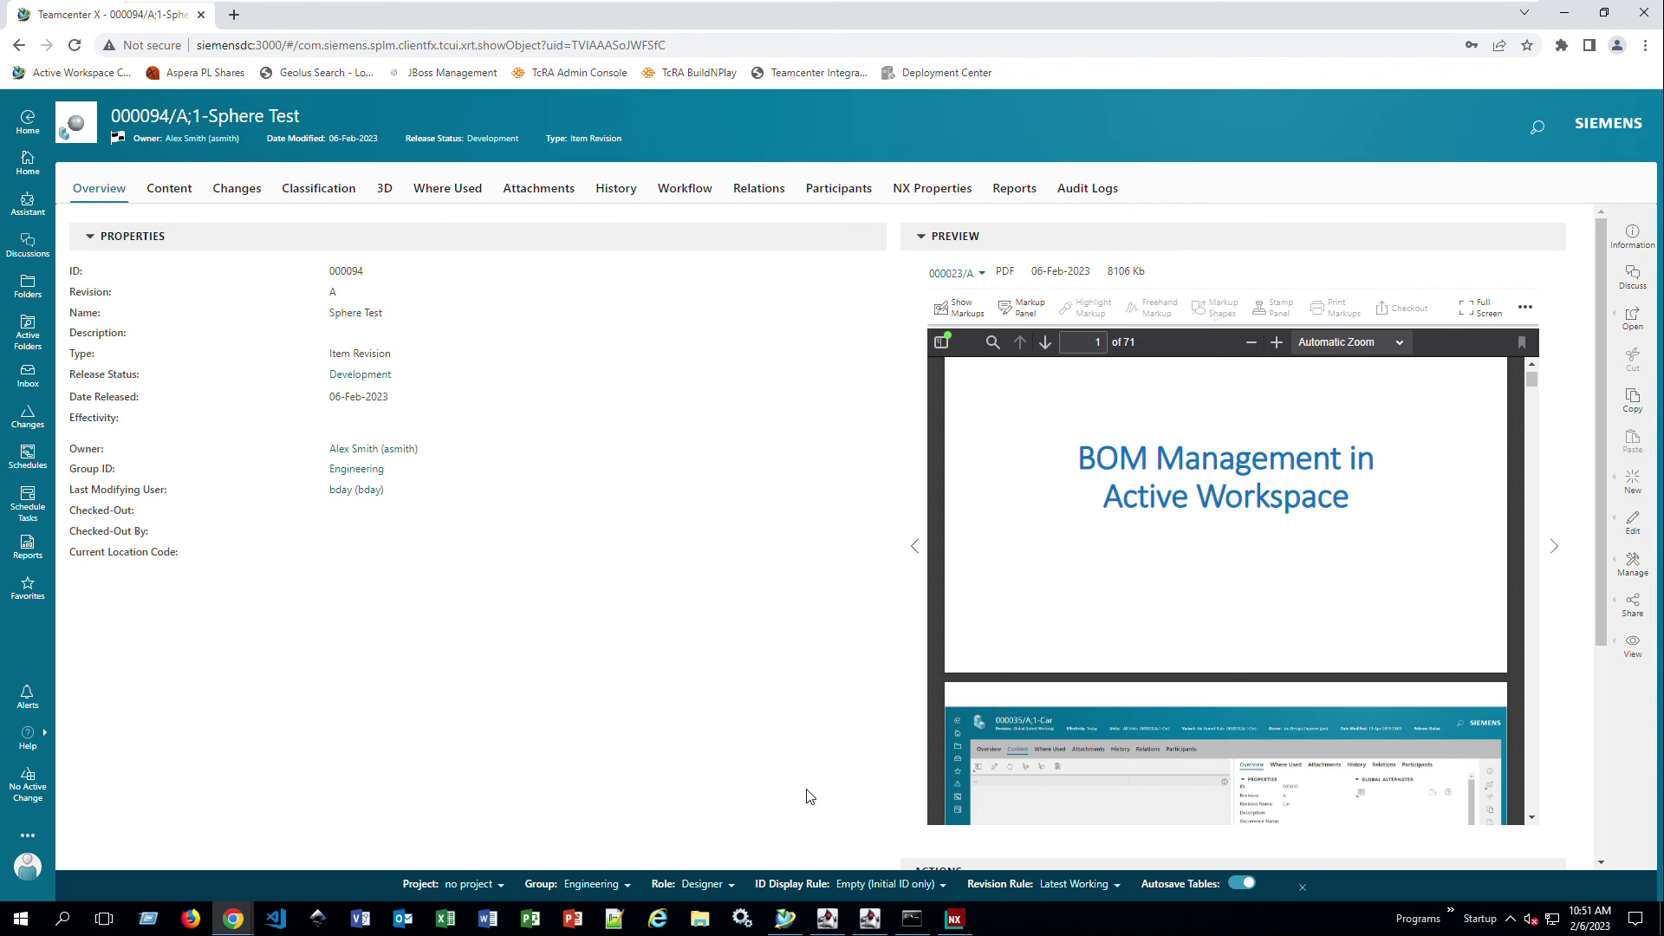
# Step: Switch to the Teamcenter 14 rich client, refresh its whole window, and return to the Teamcenter X home page in Chrome
pyautogui.click(786, 917)
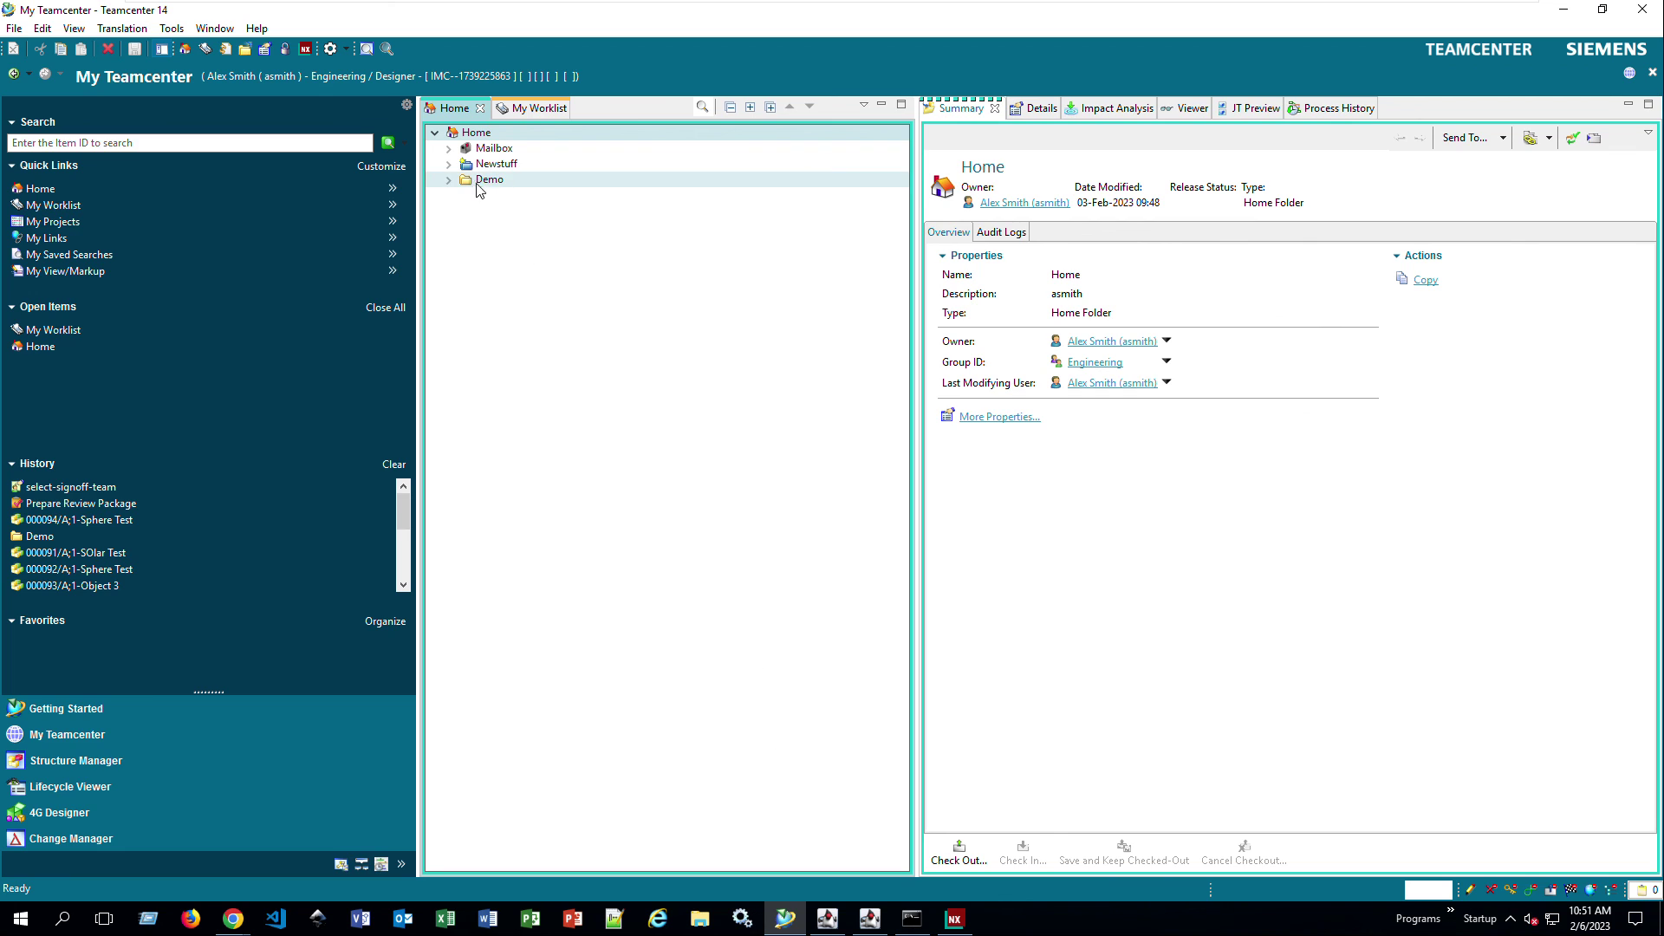
pyautogui.click(74, 27)
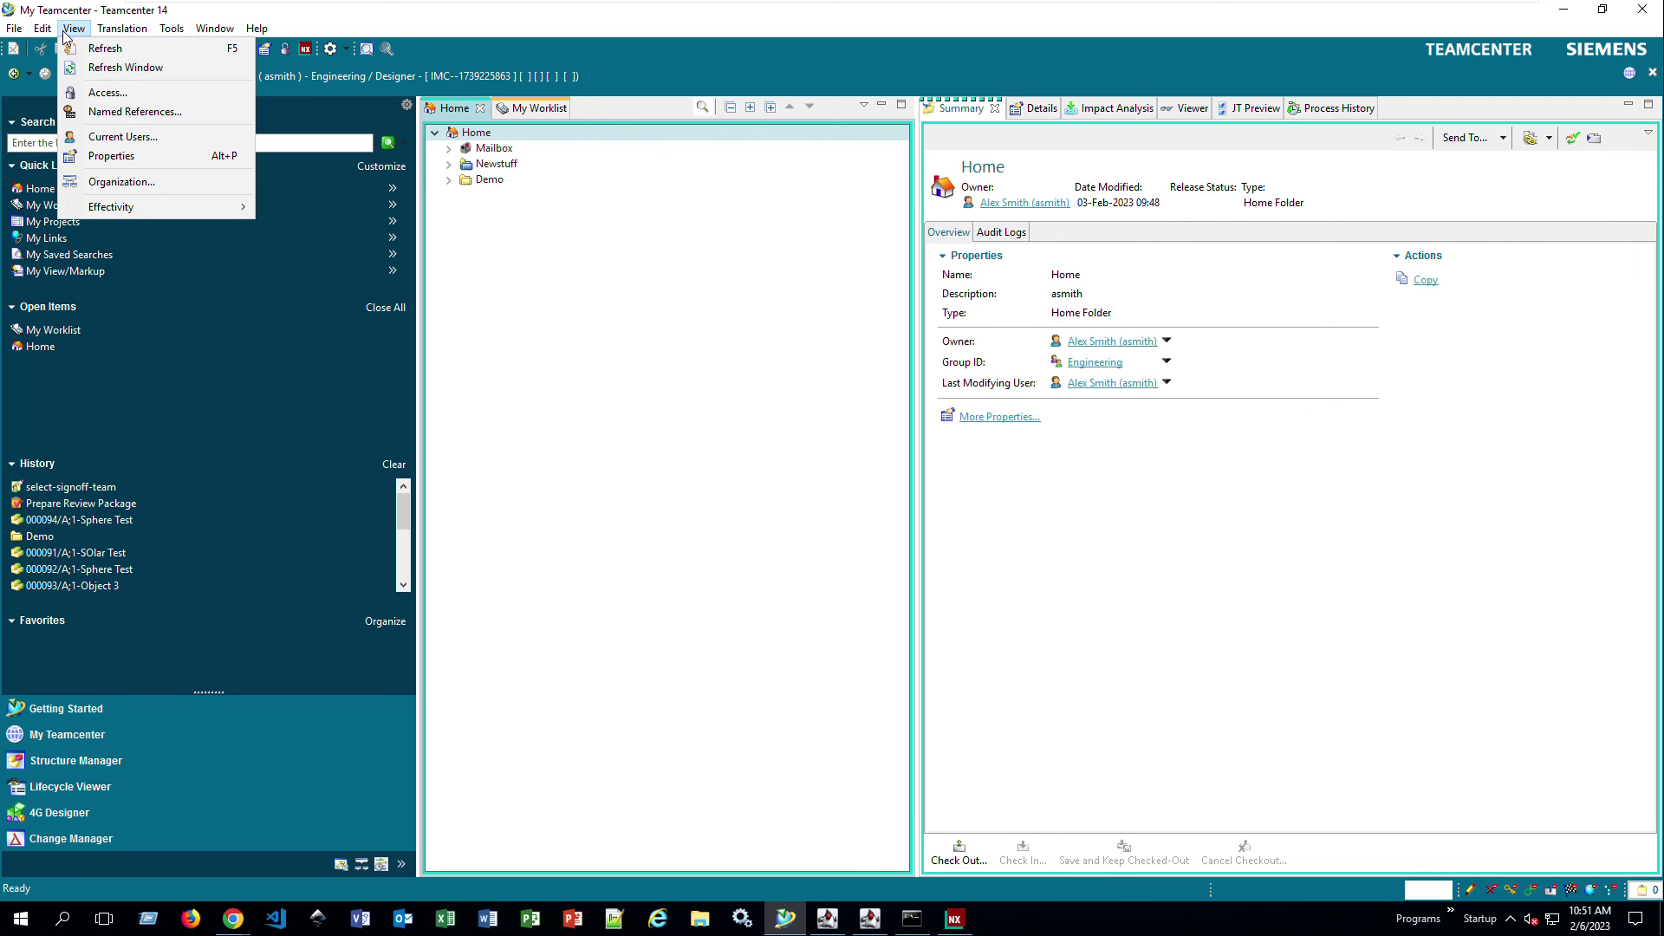
pyautogui.click(117, 76)
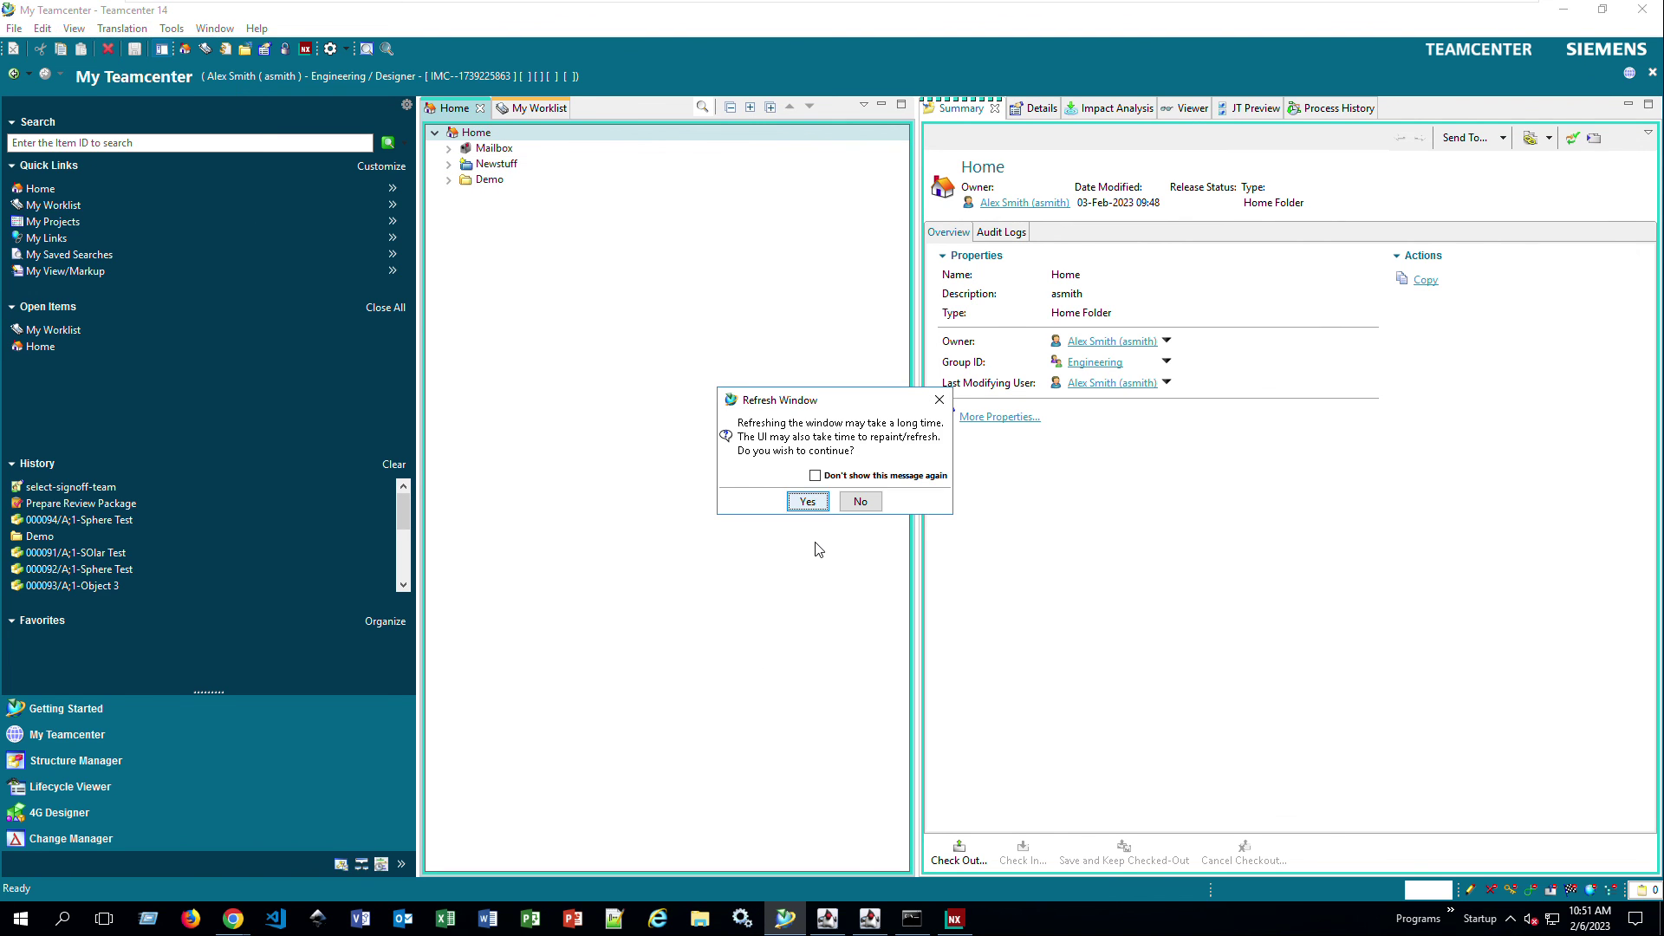
pyautogui.click(811, 505)
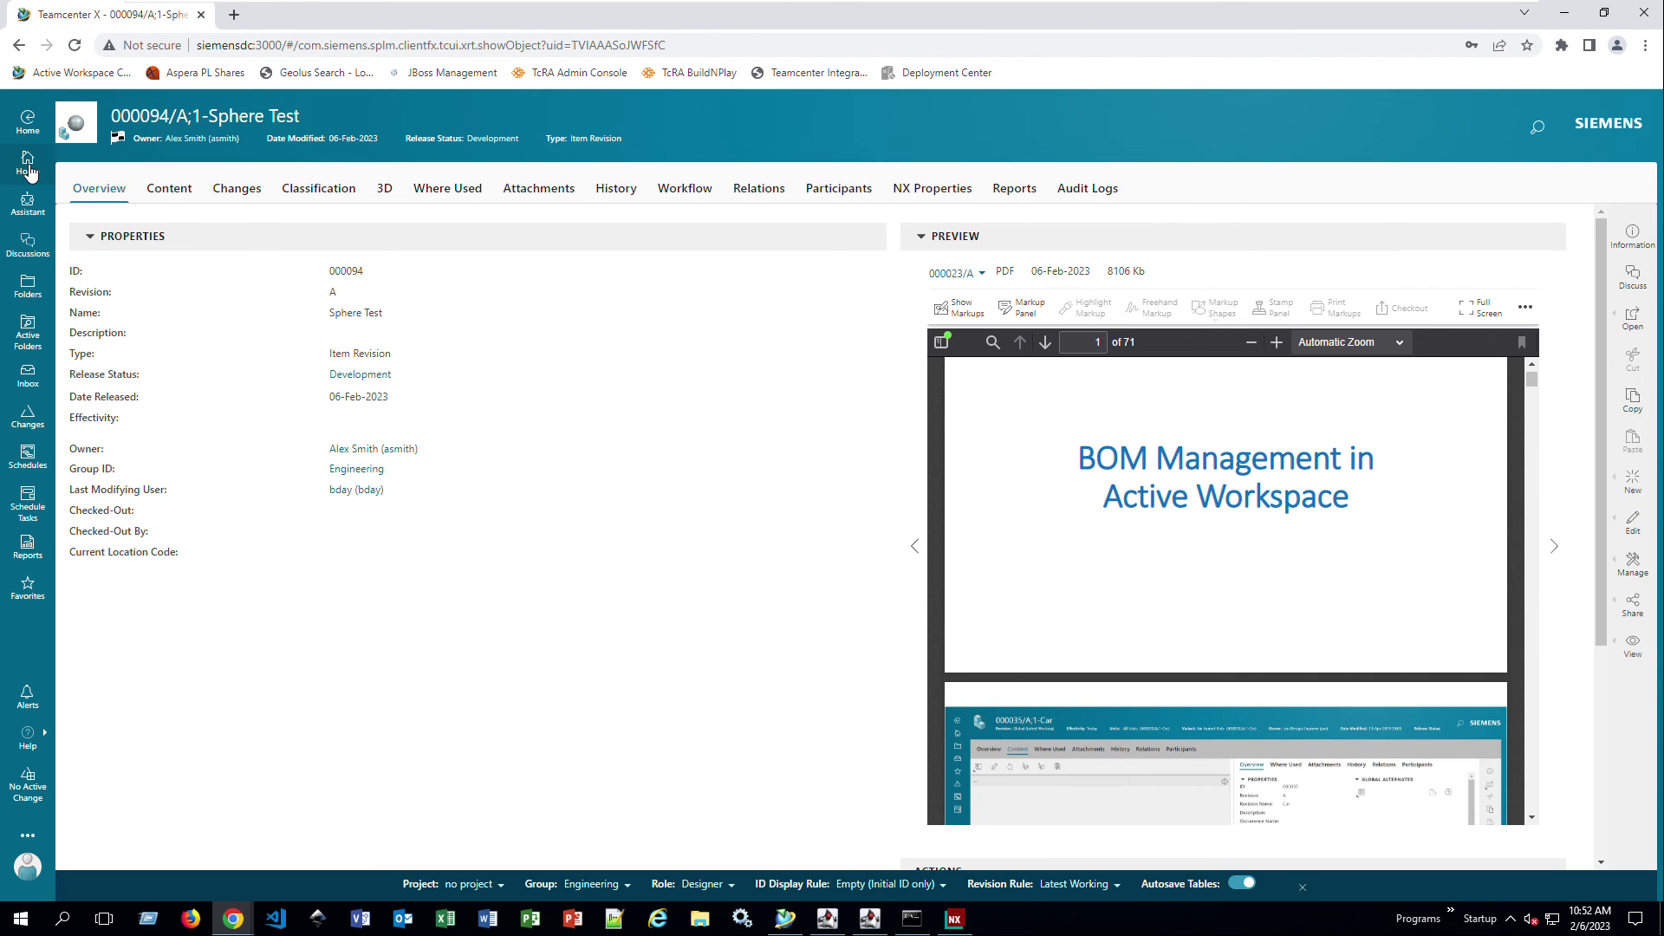
pyautogui.click(29, 167)
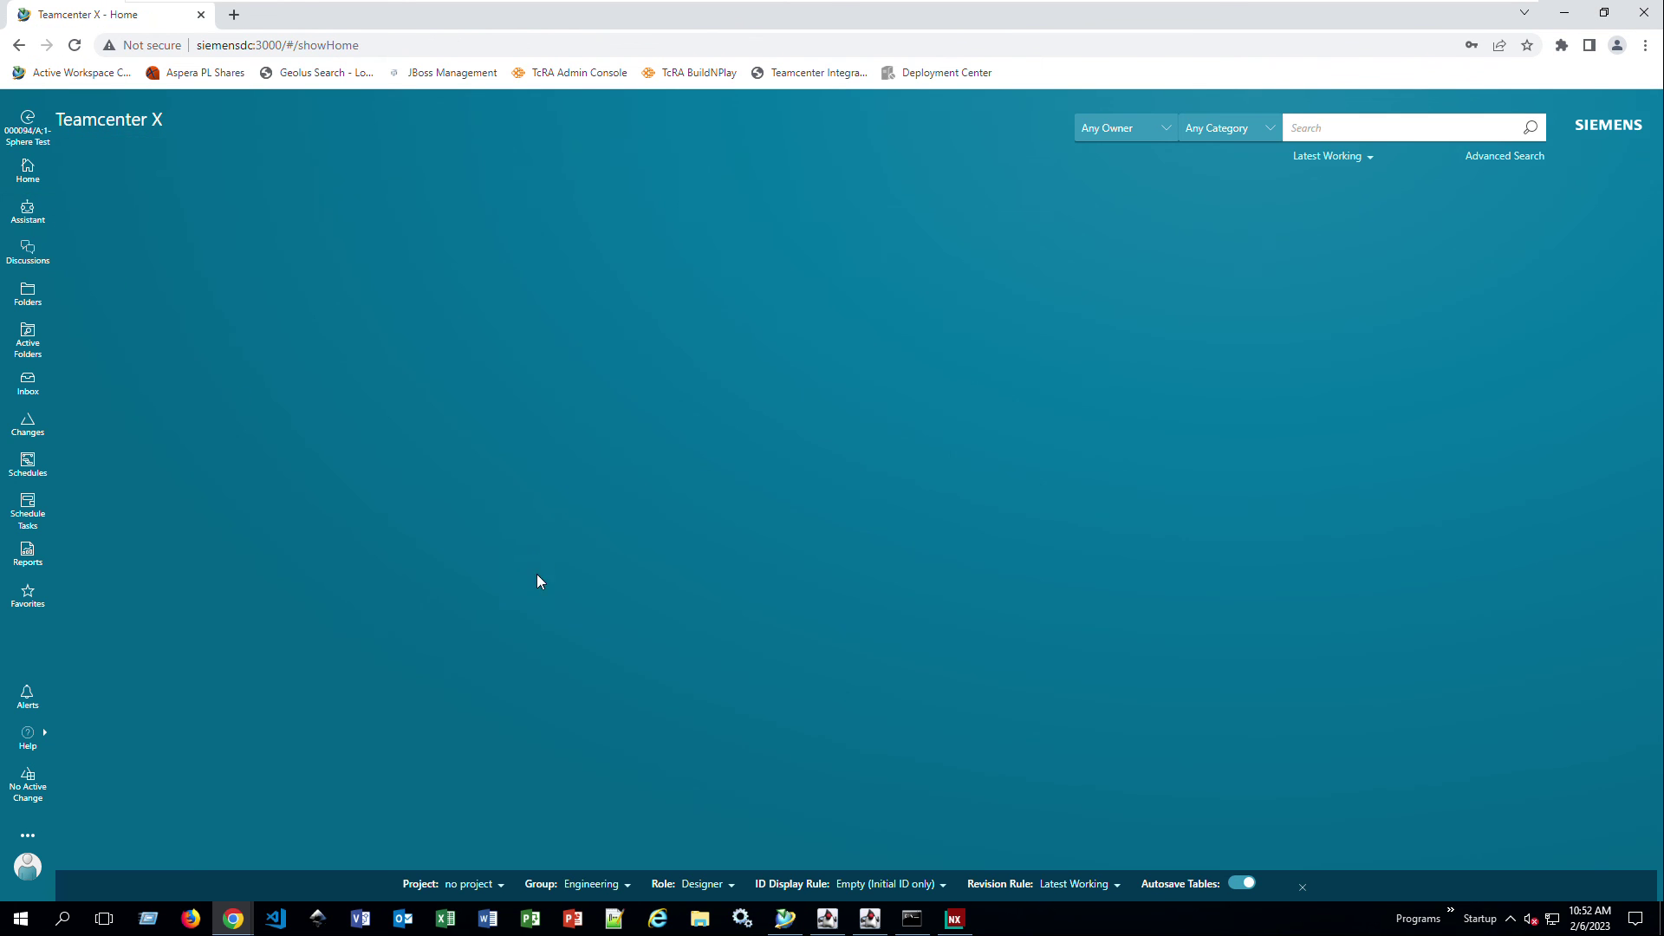